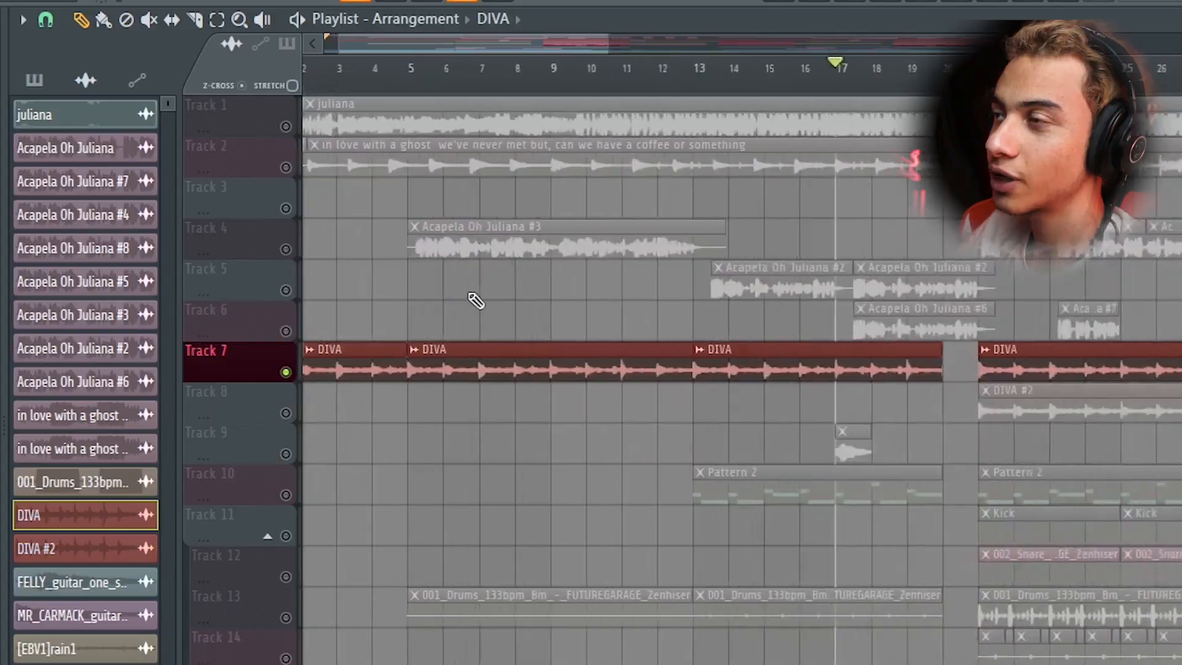
Solo the Acapela Oh Juliana #3 vocal on Track 4 and close its sample settings window.
scroll(476, 299, "up", 2)
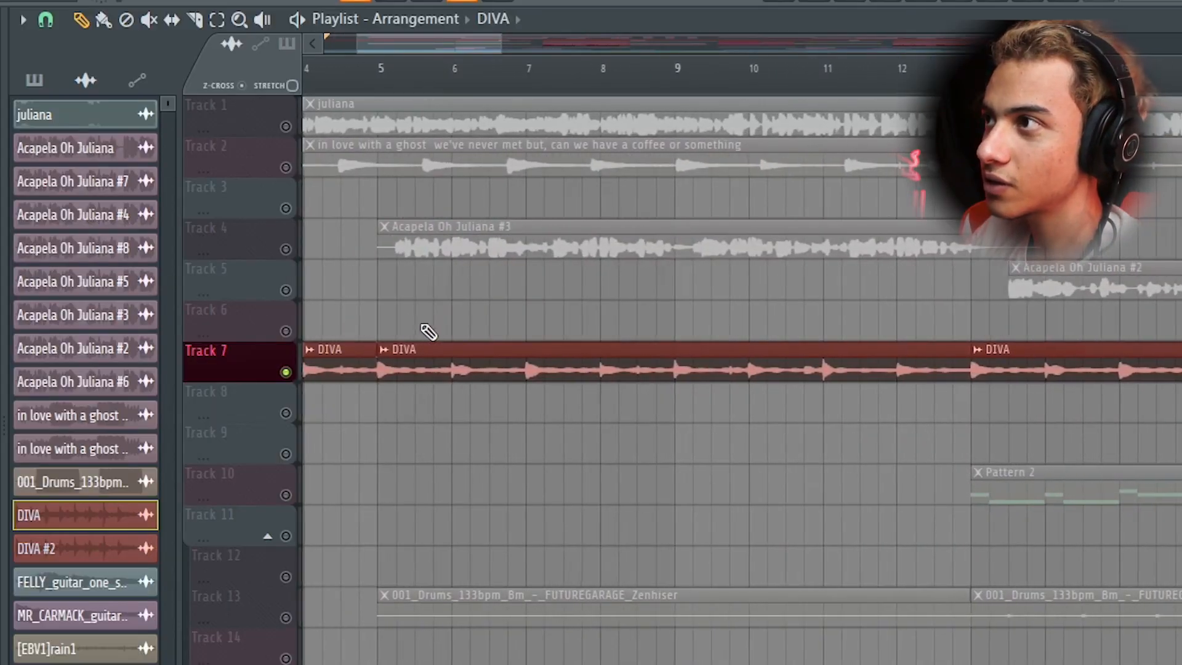
scroll(443, 374, "down", 4)
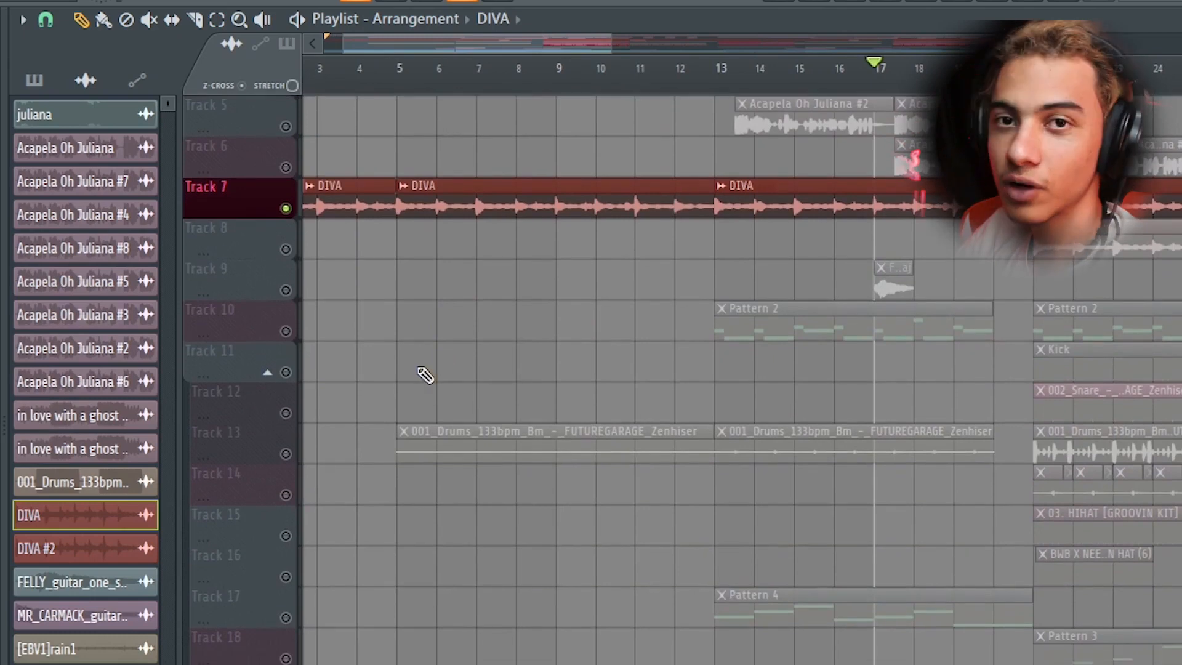
scroll(403, 417, "up", 4)
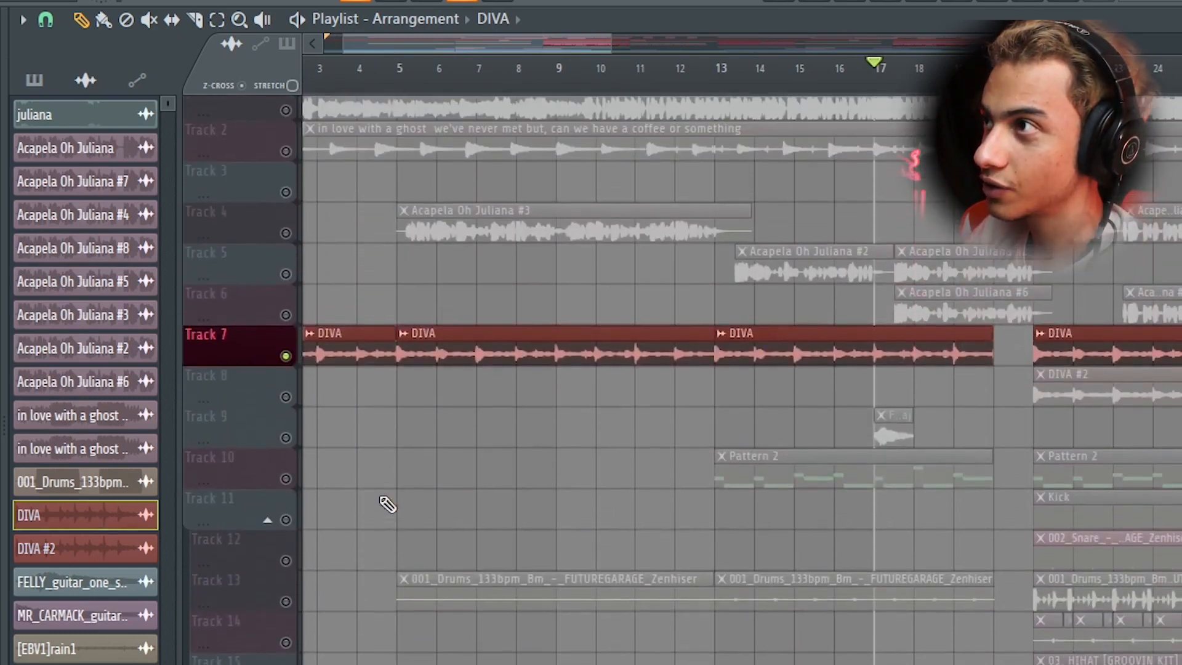
left_click(286, 251)
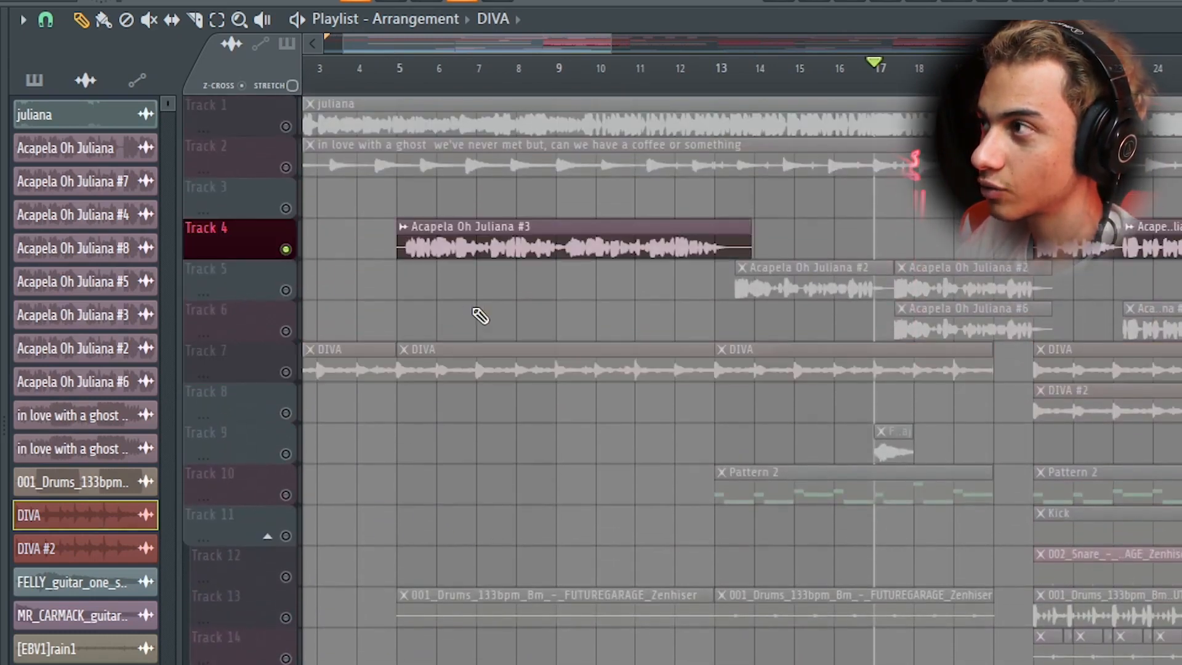
scroll(480, 315, "down", 2)
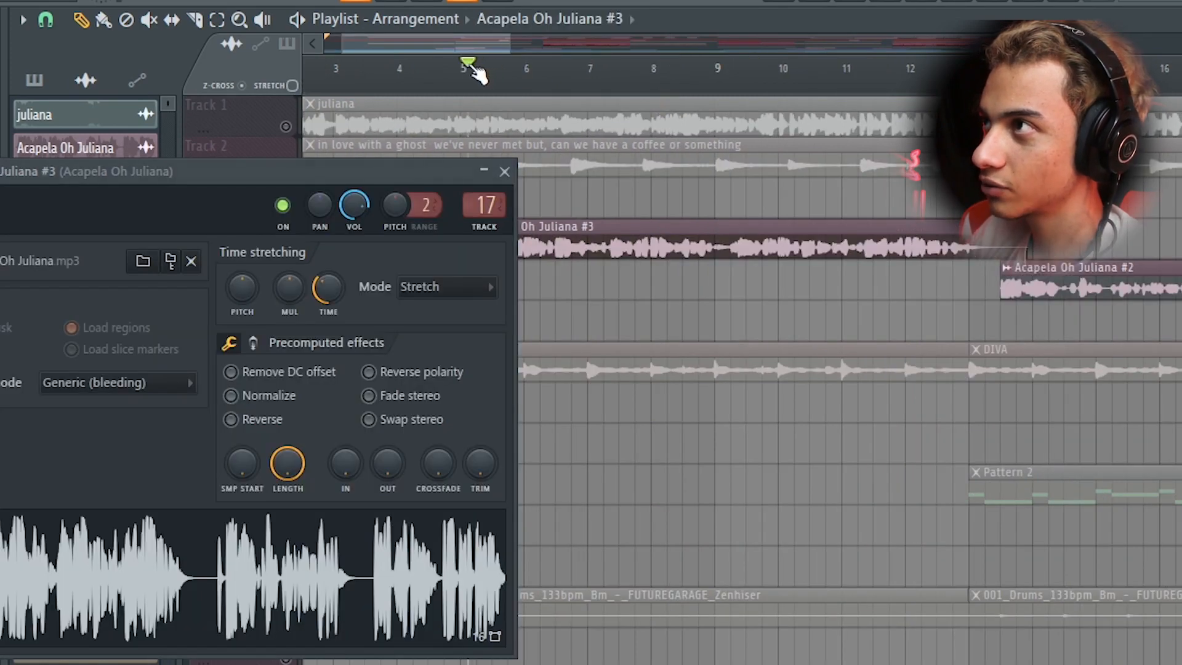
left_click(505, 171)
Play the soloed vocal with the mixer open, and review the VOCALS 1 insert's Fruity parametric EQ 2.
key("F9")
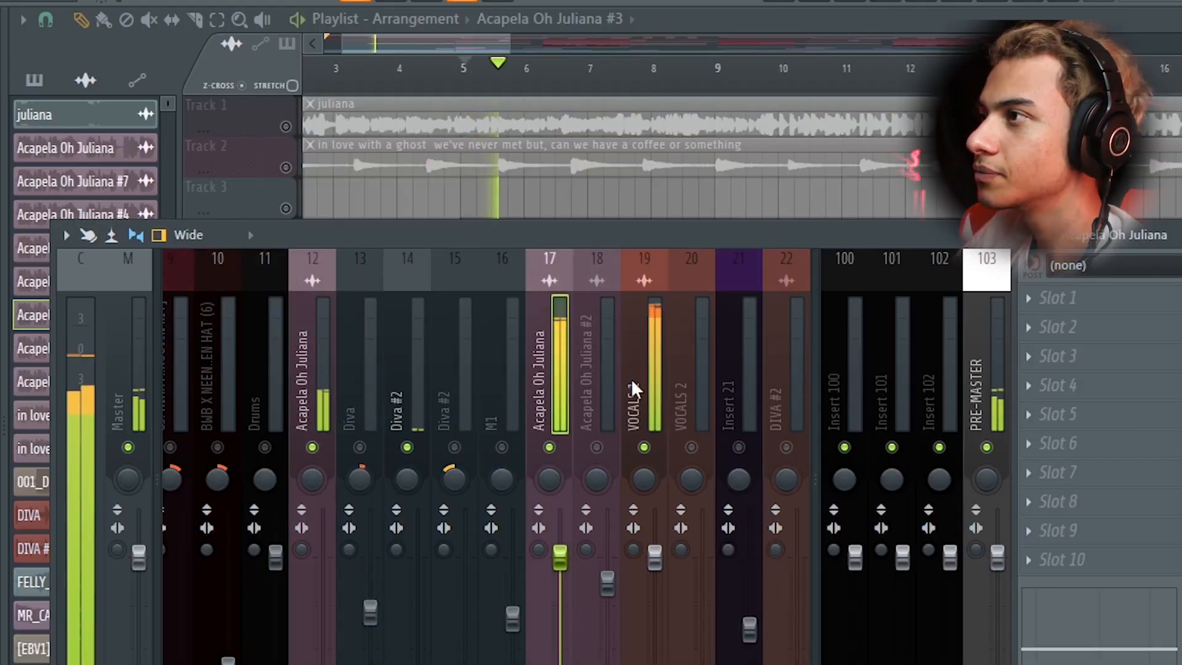
left_click(659, 406)
key("space")
left_click(529, 384)
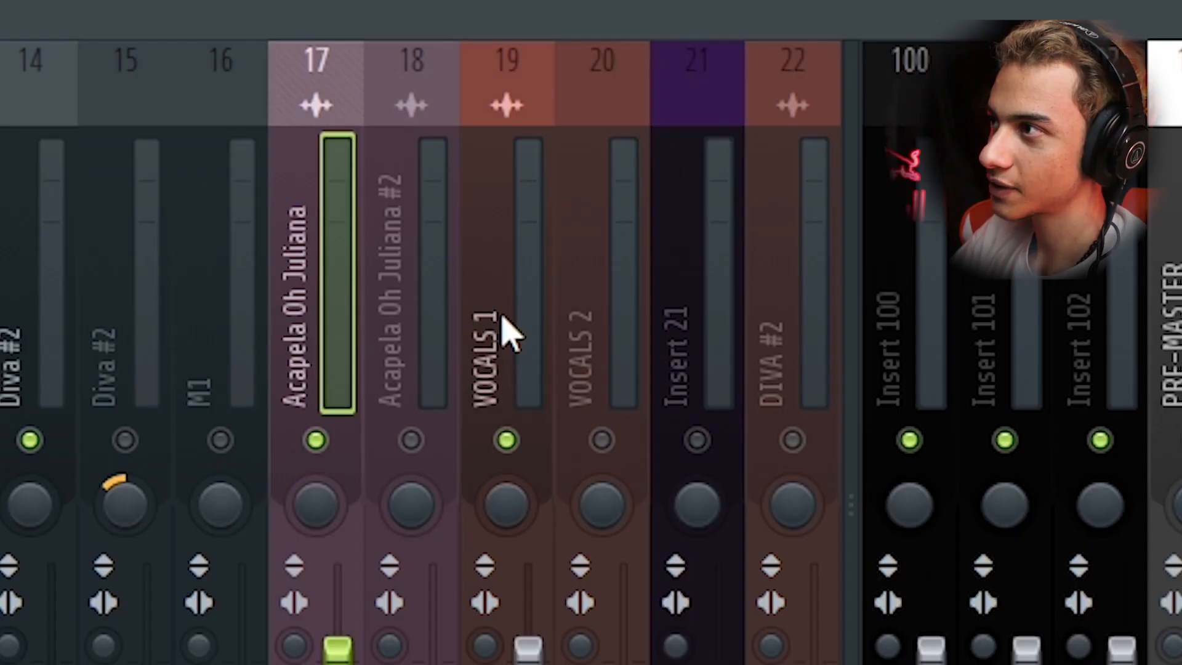
left_click(657, 351)
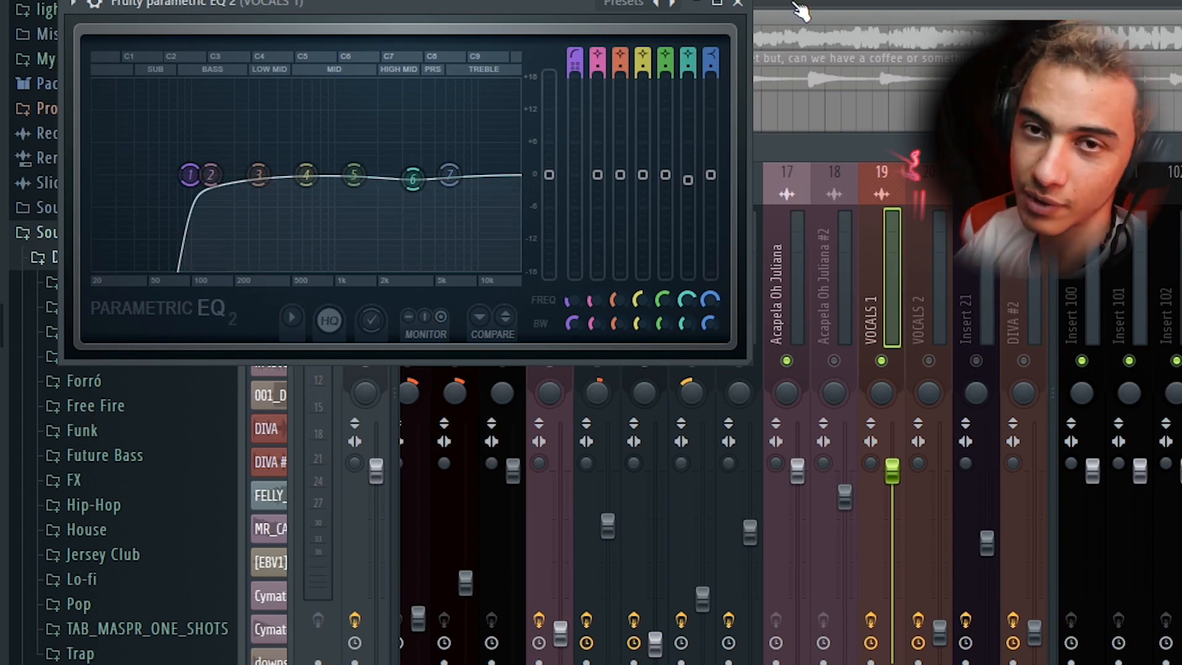
left_click(738, 4)
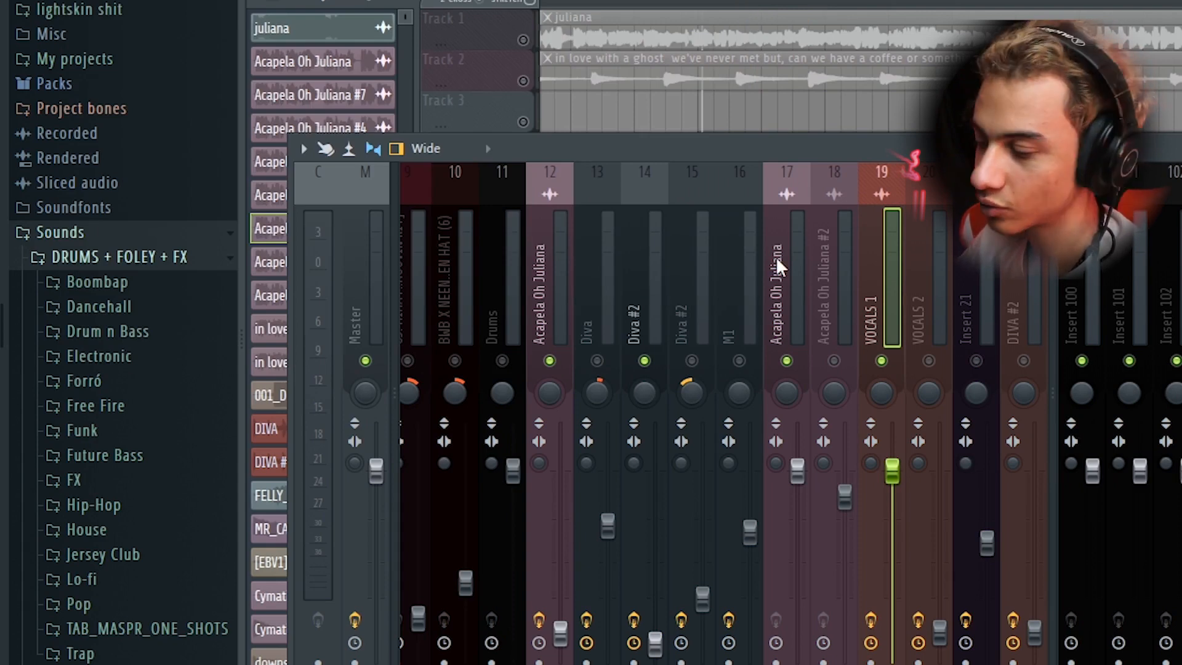
Examine the routing between the Acapela Oh Juliana and VOCALS 1 inserts, and review the ValhallaRoom reverb on insert 12.
left_click(570, 299)
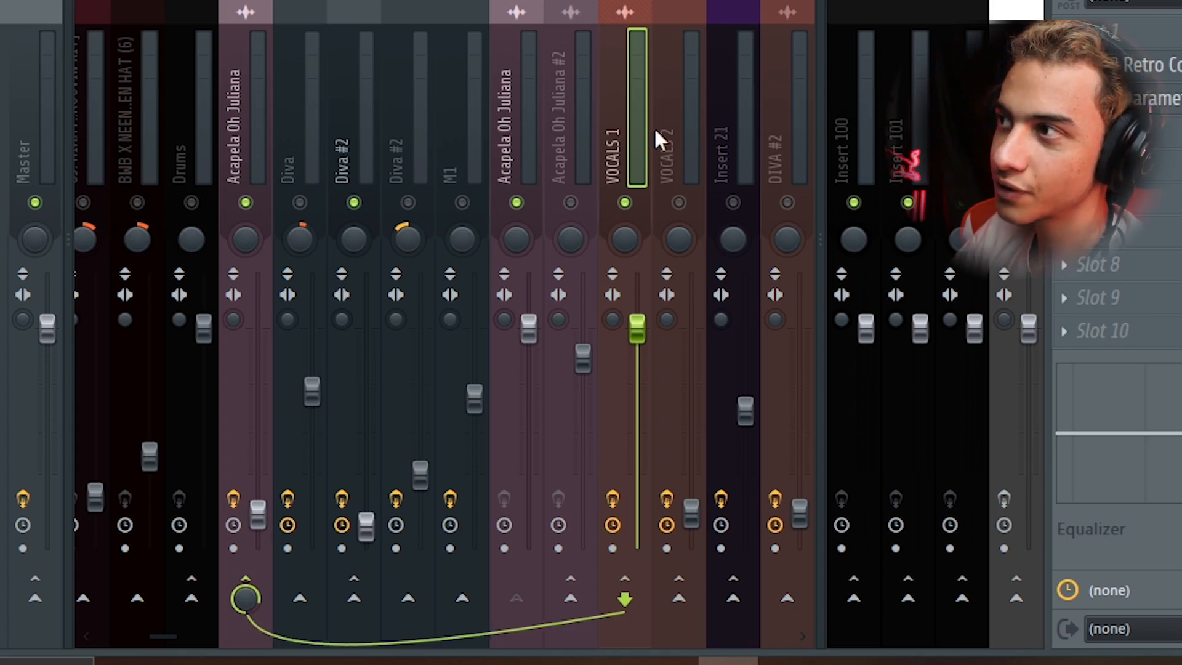
left_click(509, 127)
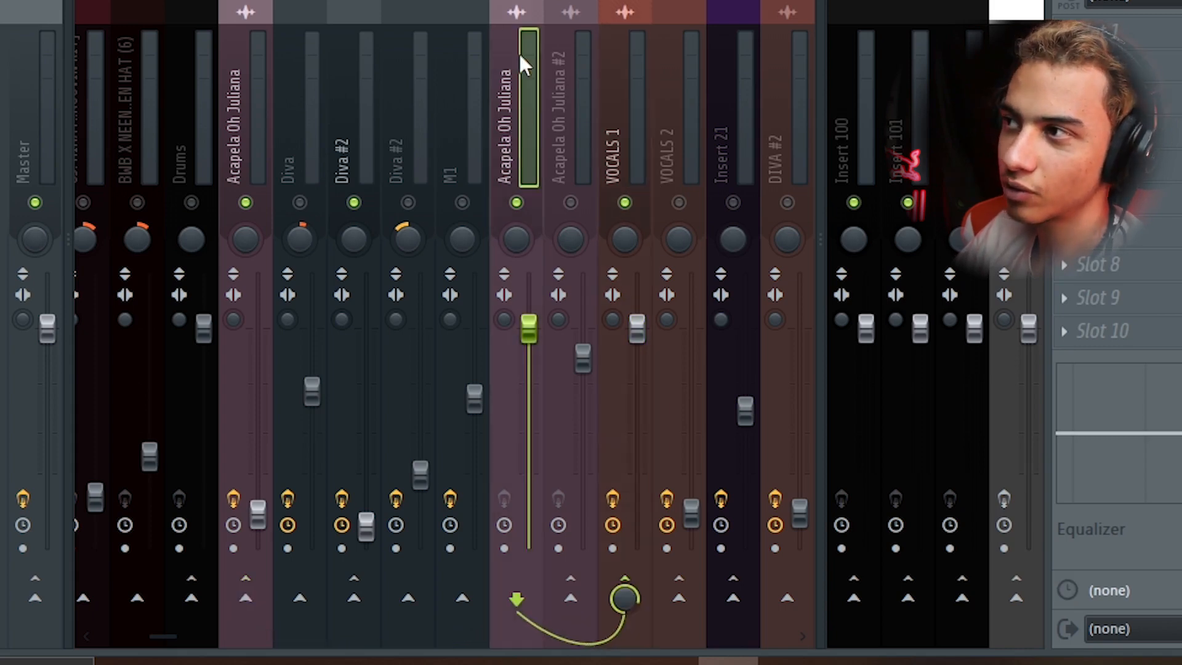
left_click(637, 112)
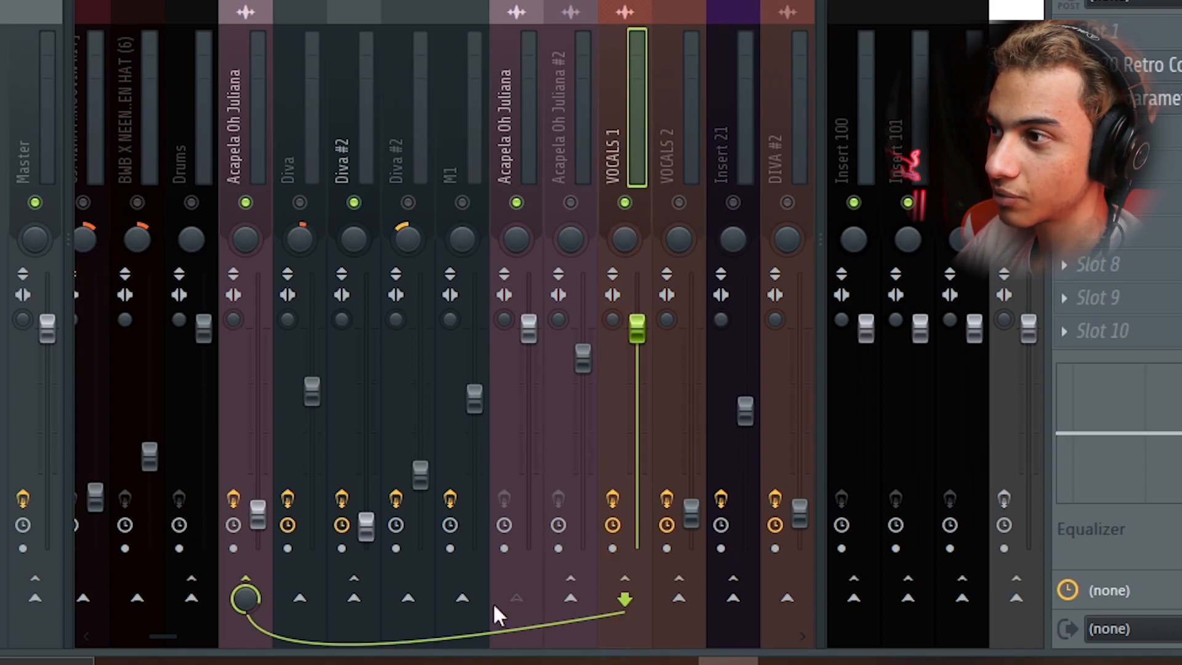
left_click(255, 116)
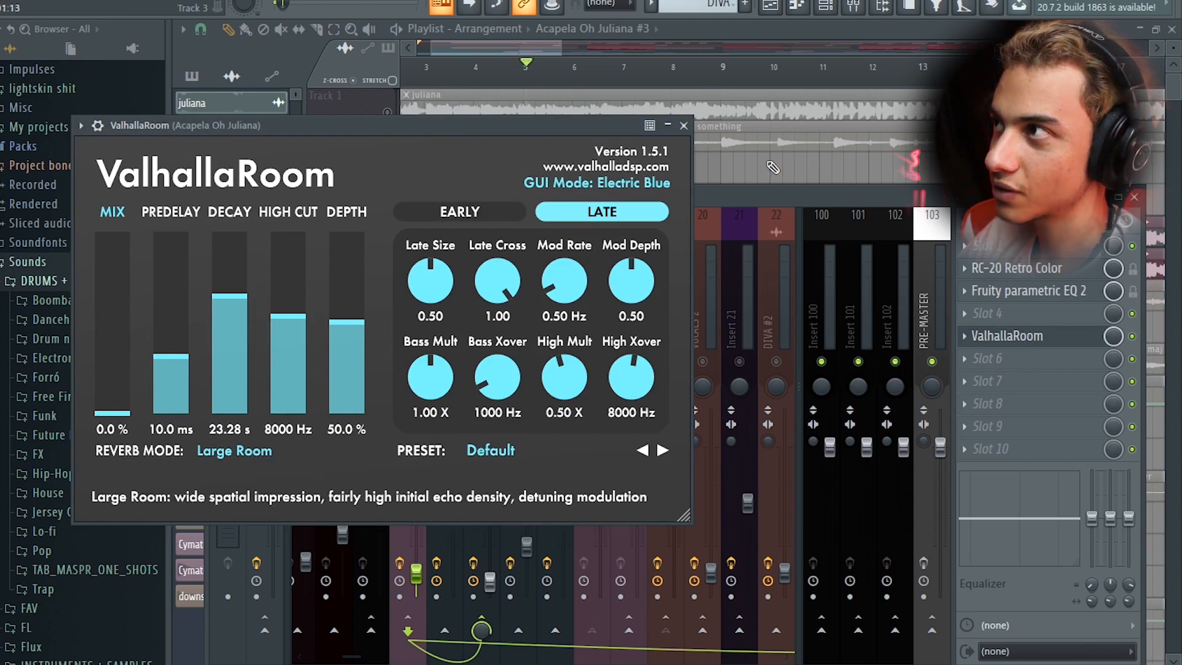
left_click(685, 125)
left_click(853, 6)
Examine the ValhallaRoom mix automation curve on Track 21 where it leads into Pattern 4.
scroll(644, 251, "down", 6)
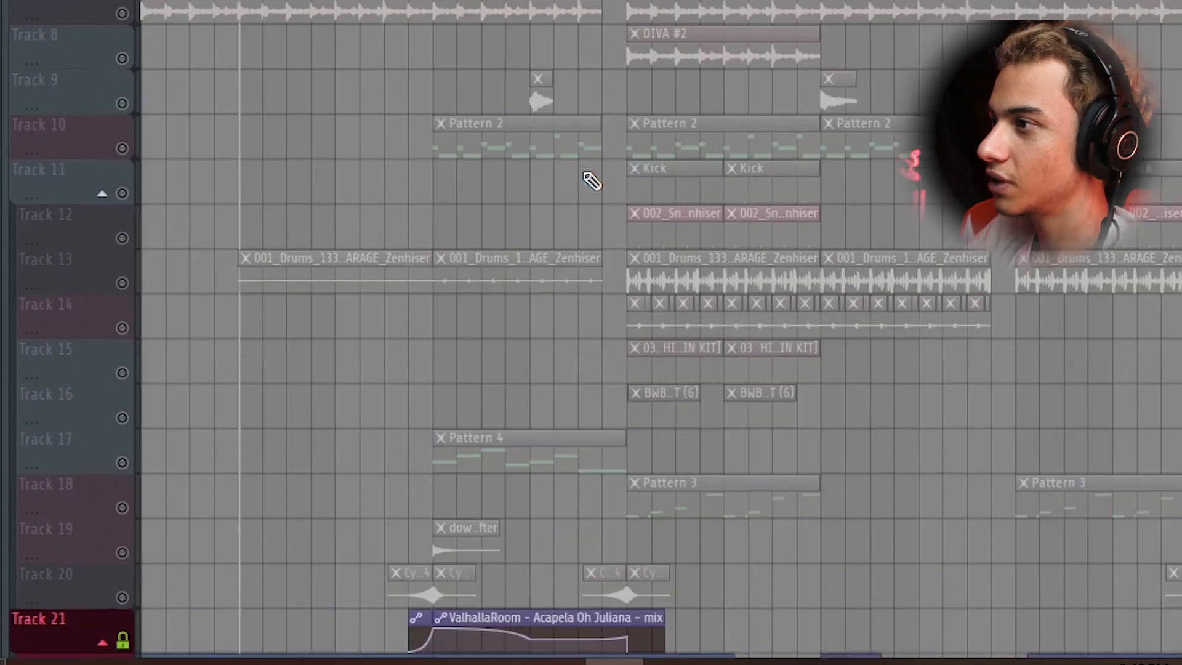
scroll(425, 265, "up", 1)
scroll(412, 267, "up", 2)
scroll(351, 272, "down", 2)
scroll(345, 285, "up", 2)
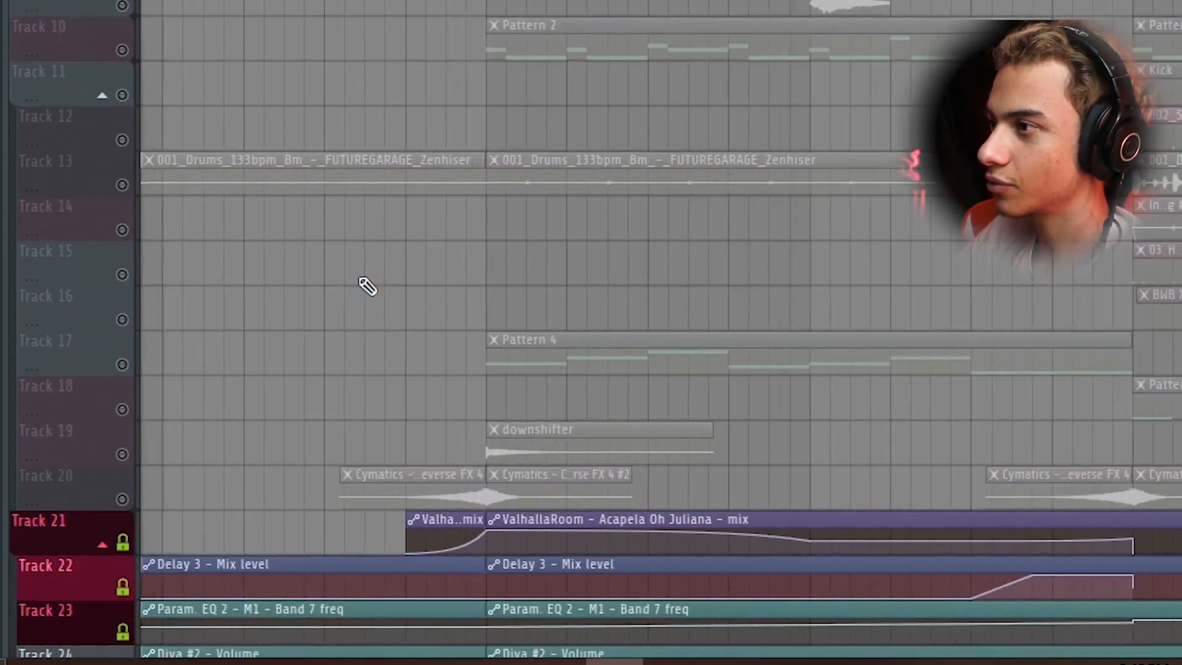
scroll(333, 285, "up", 4)
scroll(419, 246, "down", 4)
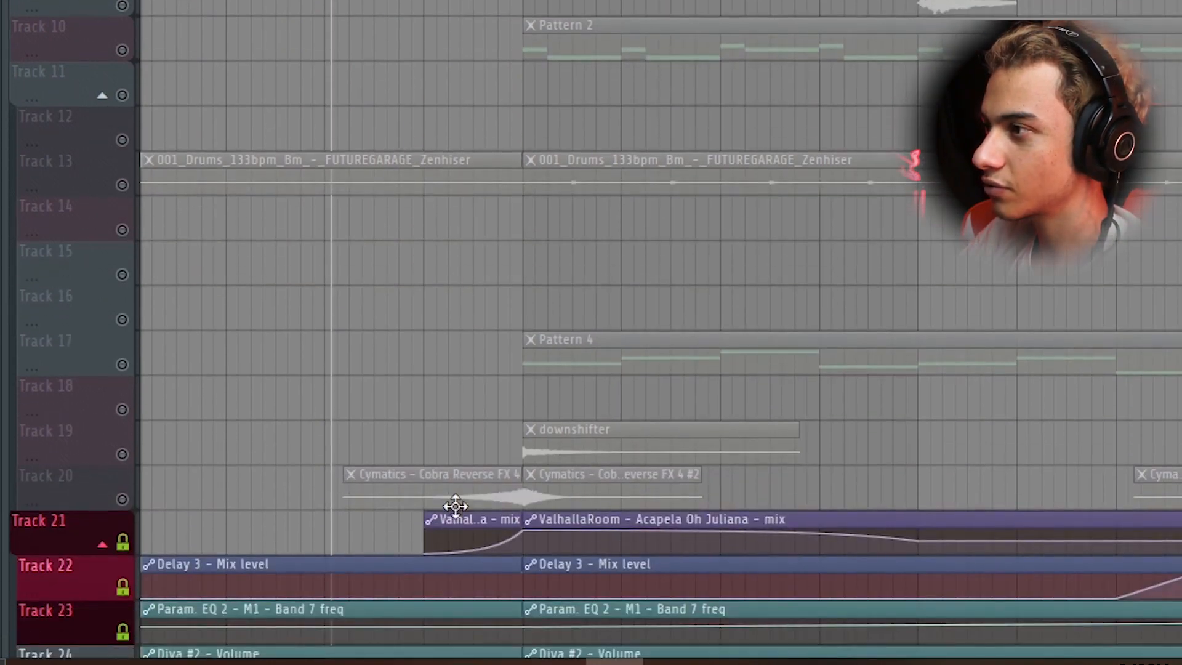
scroll(470, 552, "up", 3)
scroll(486, 554, "up", 2)
scroll(582, 499, "down", 1)
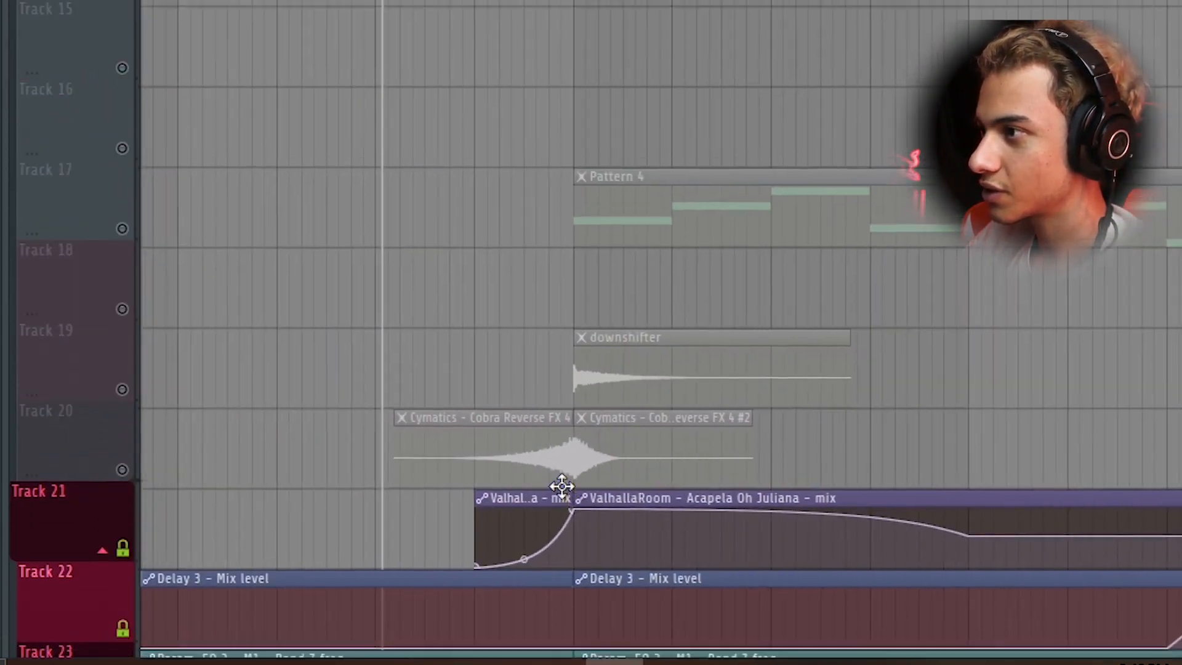
scroll(542, 431, "up", 2)
Play the vocal through the rising ValhallaRoom mix automation on Track 21.
key("space")
scroll(584, 320, "down", 4)
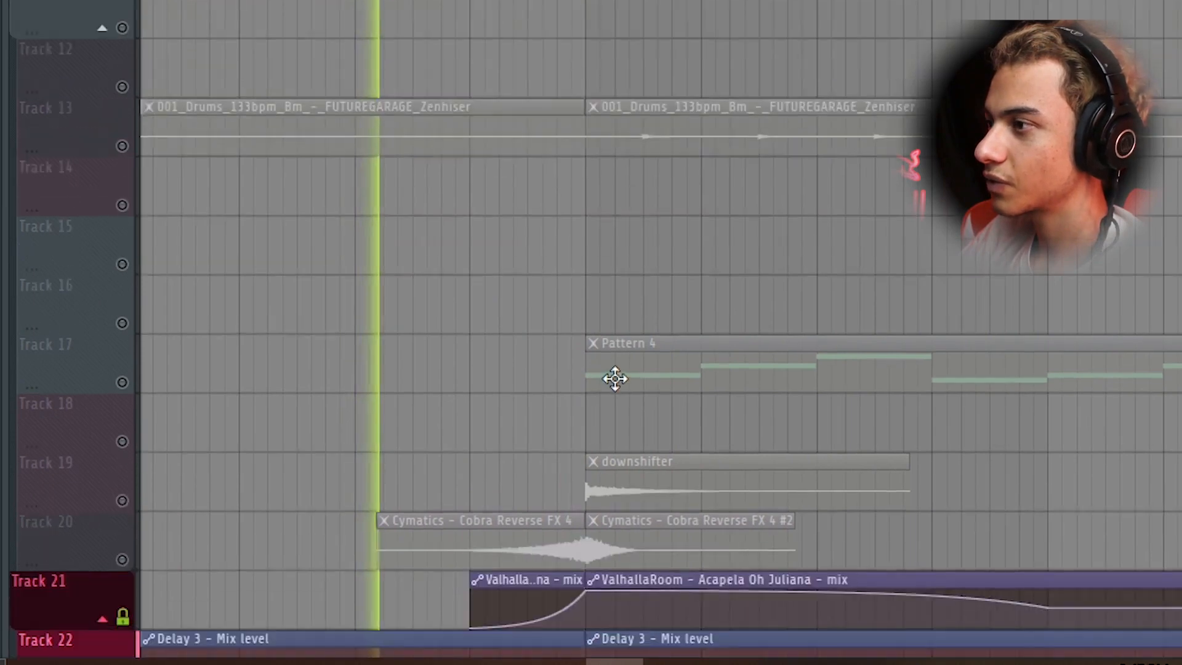
scroll(623, 383, "up", 3)
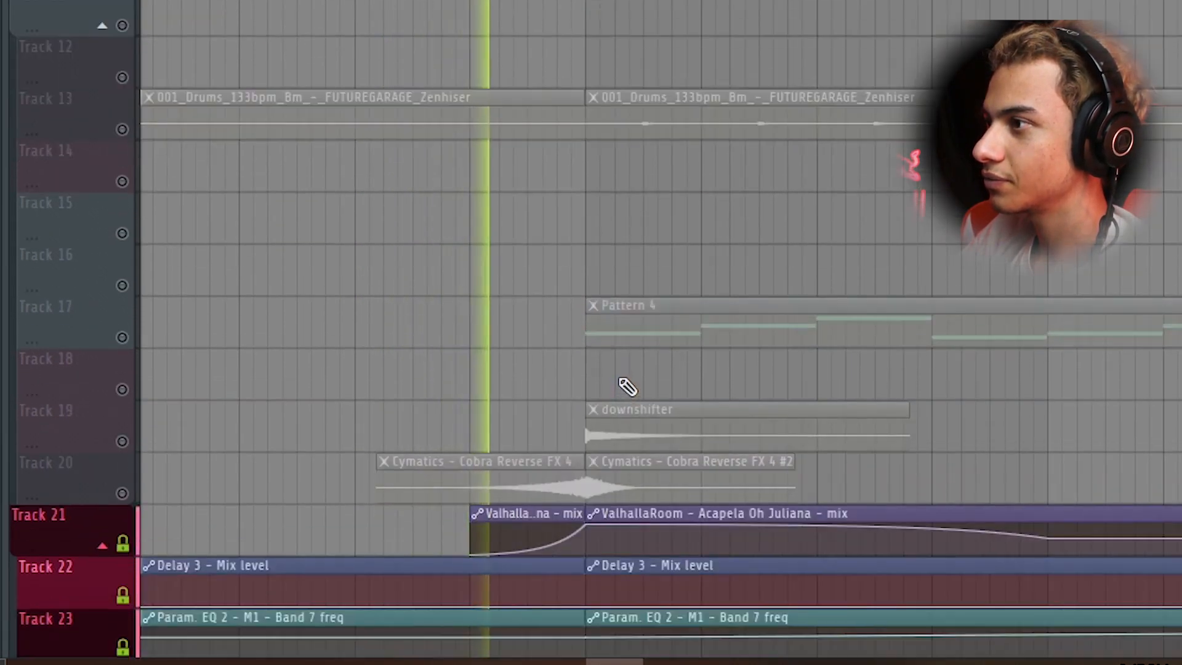
scroll(622, 547, "up", 3)
scroll(618, 549, "down", 3)
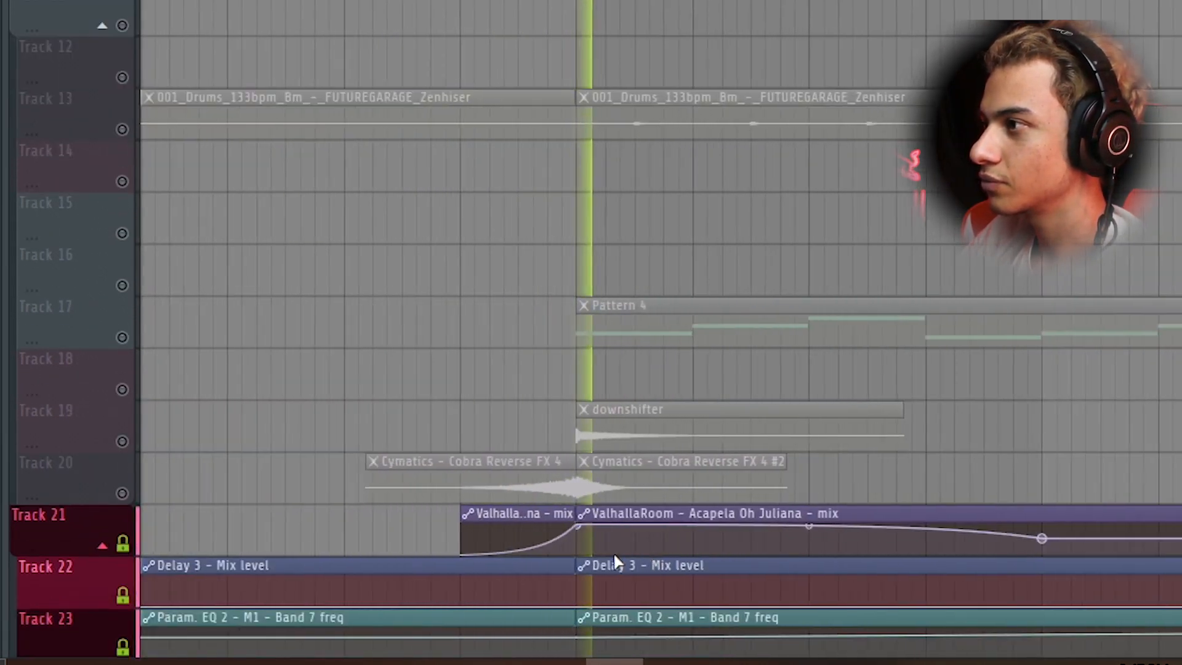
Follow the full arrangement's playback through the transition into Pattern 2 and Pattern 4, and stop it.
scroll(686, 491, "up", 3)
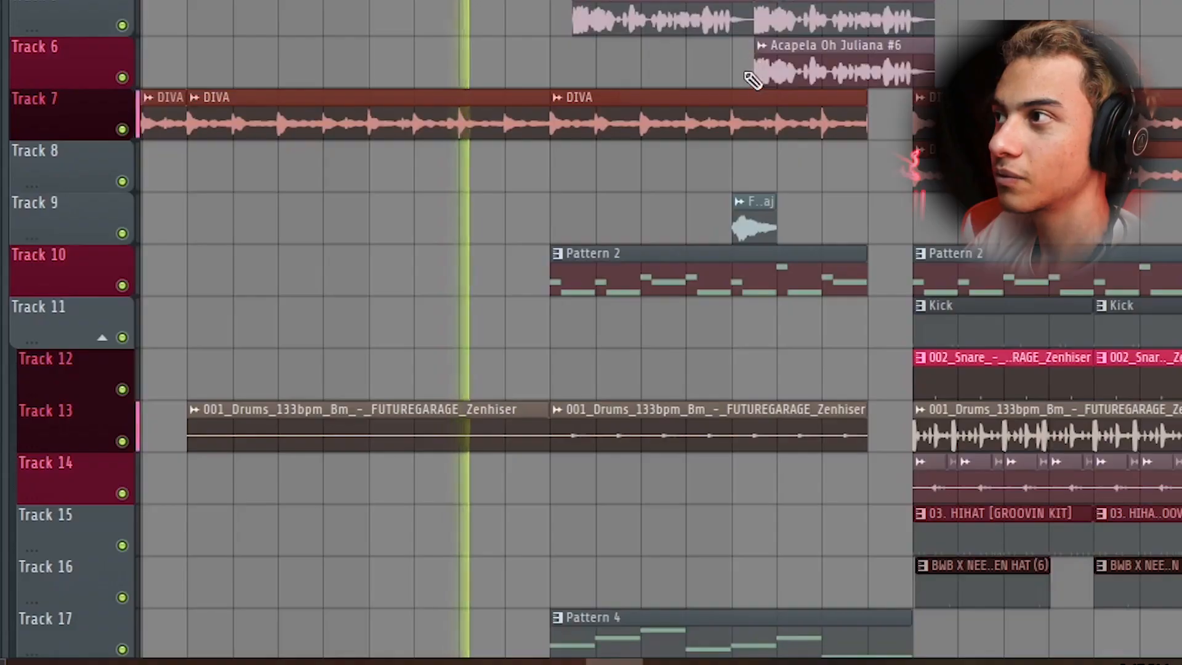
scroll(686, 119, "down", 2)
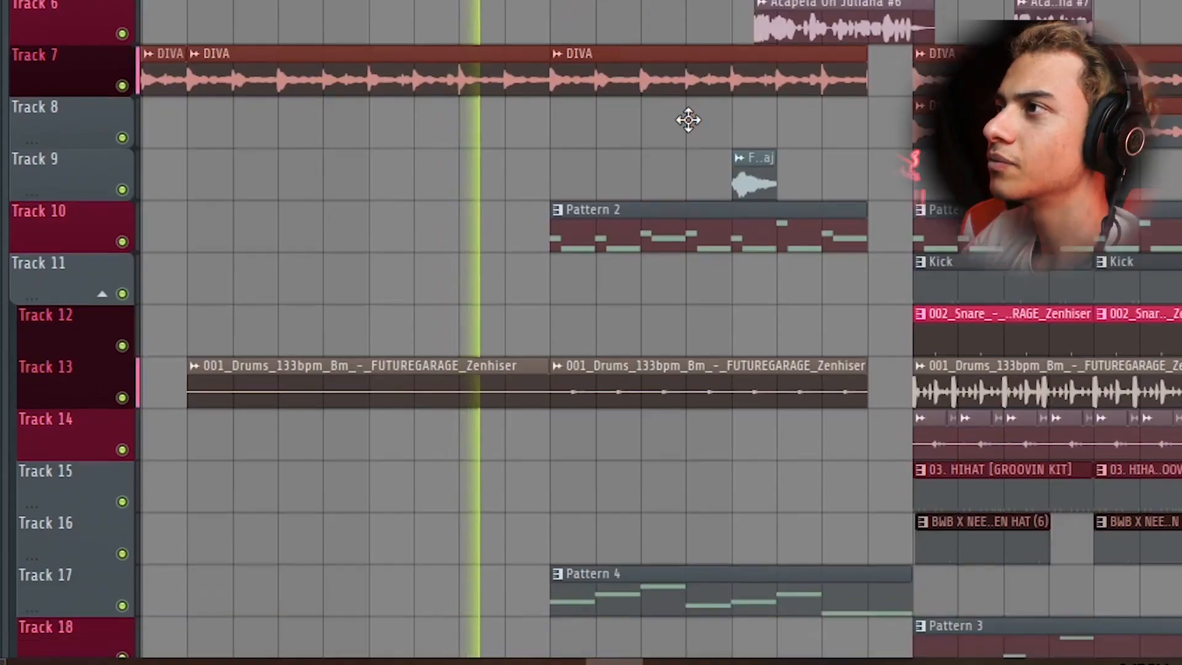
scroll(571, 151, "up", 2)
scroll(585, 153, "down", 2)
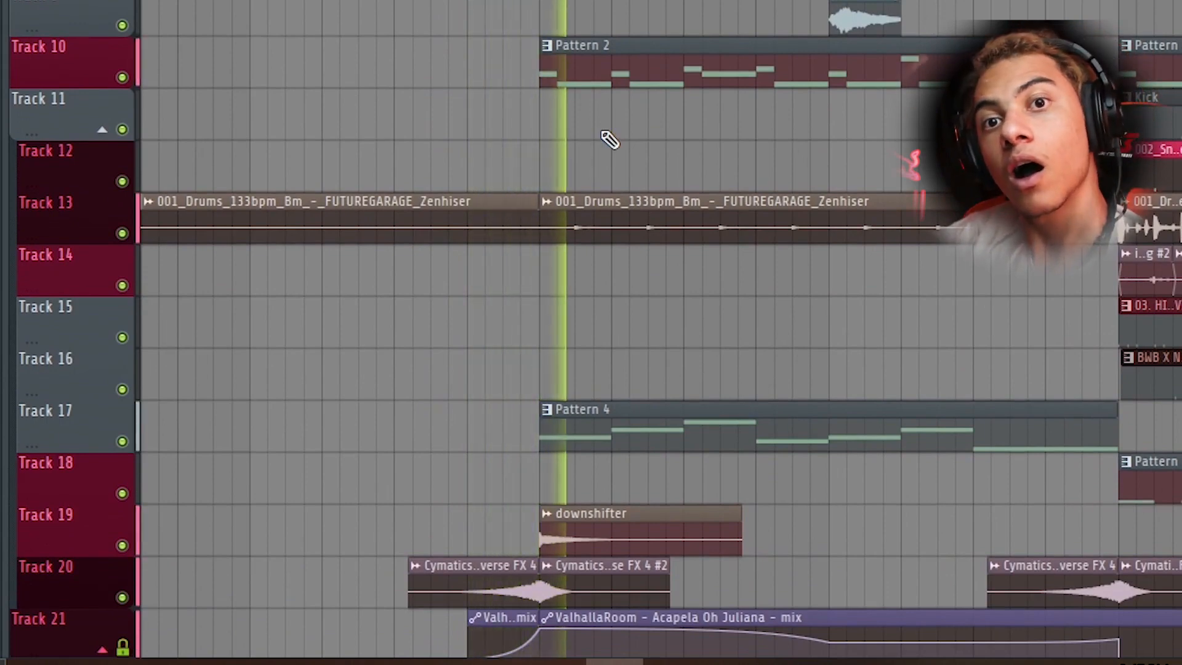
key("space")
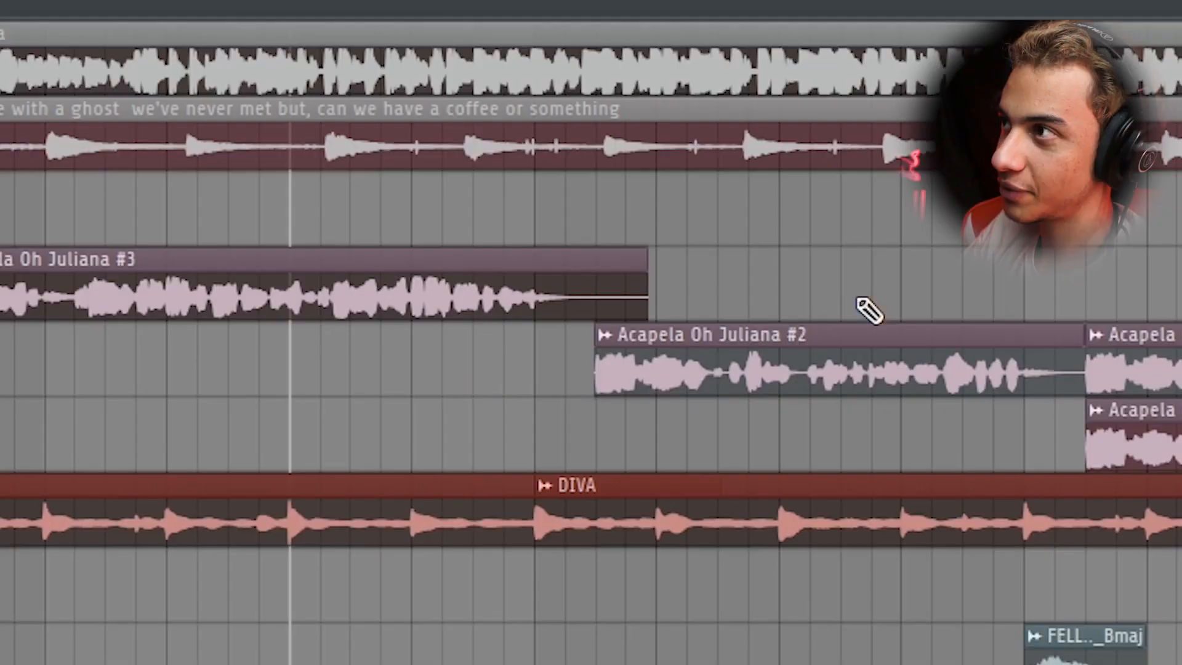
Look over the vocal, DIVA and Pattern 2 clips in the playlist and check the mixer inserts.
scroll(582, 471, "down", 5)
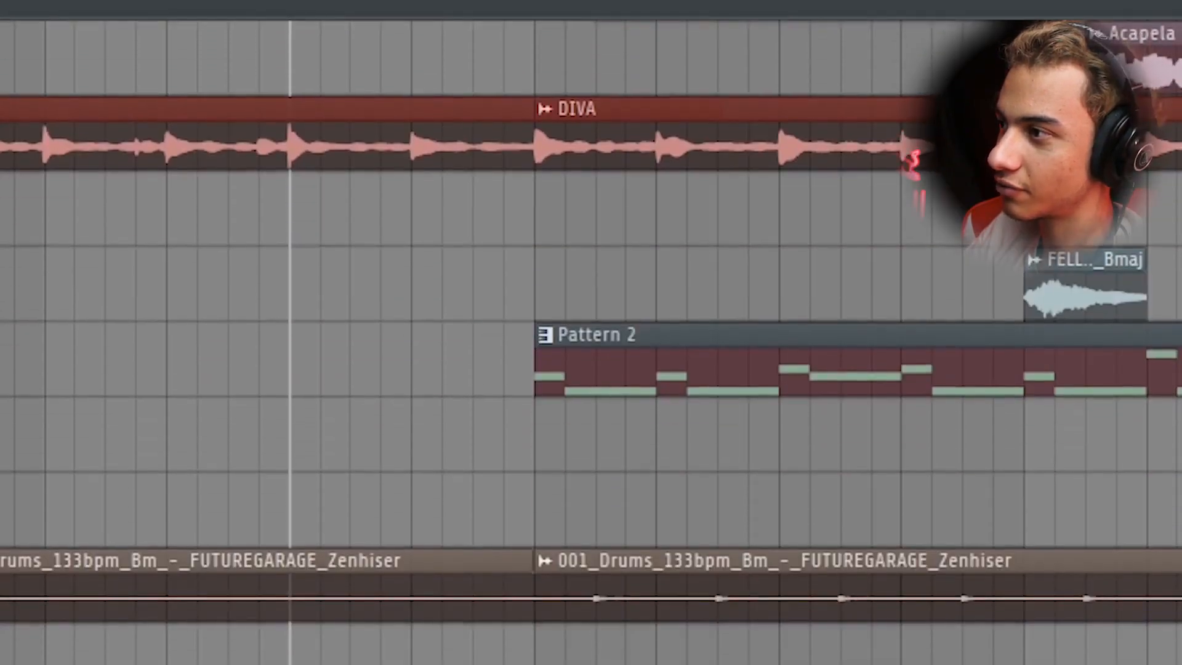
scroll(814, 264, "up", 5)
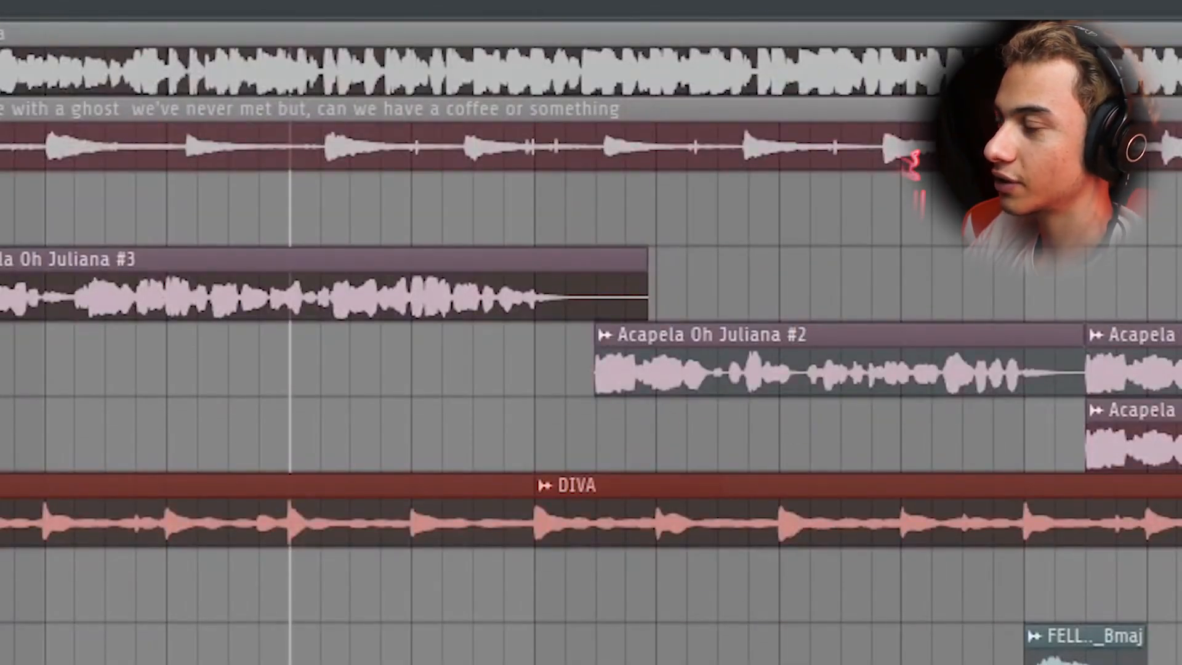
key("F9")
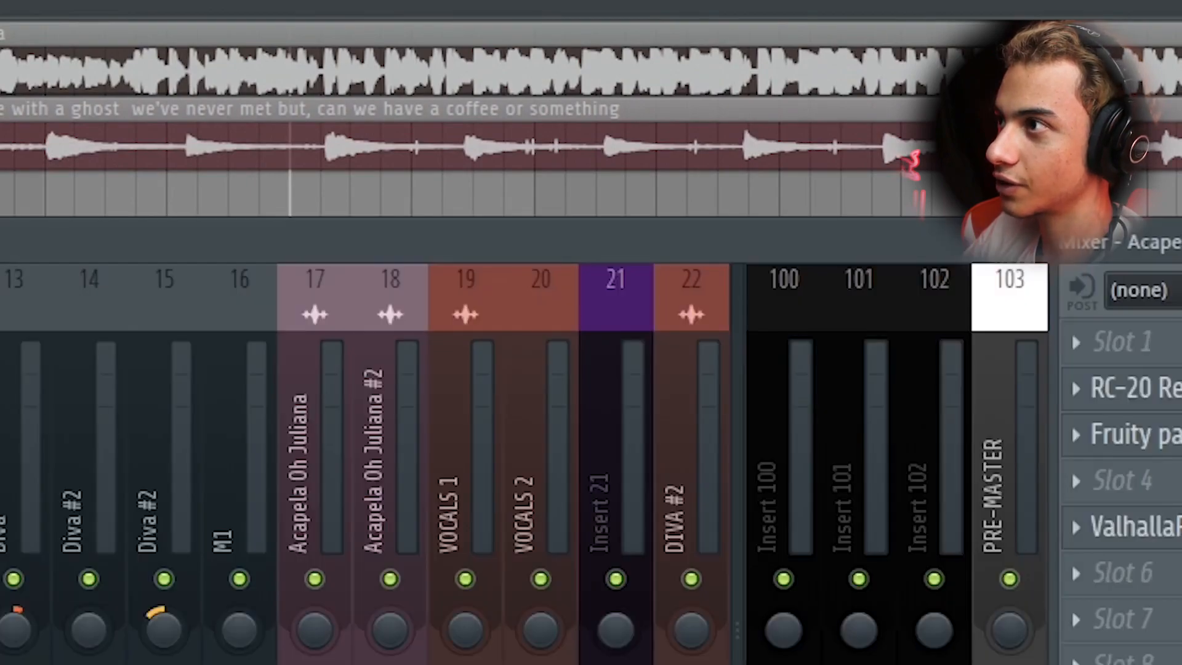
key("F9")
scroll(546, 195, "up", 3)
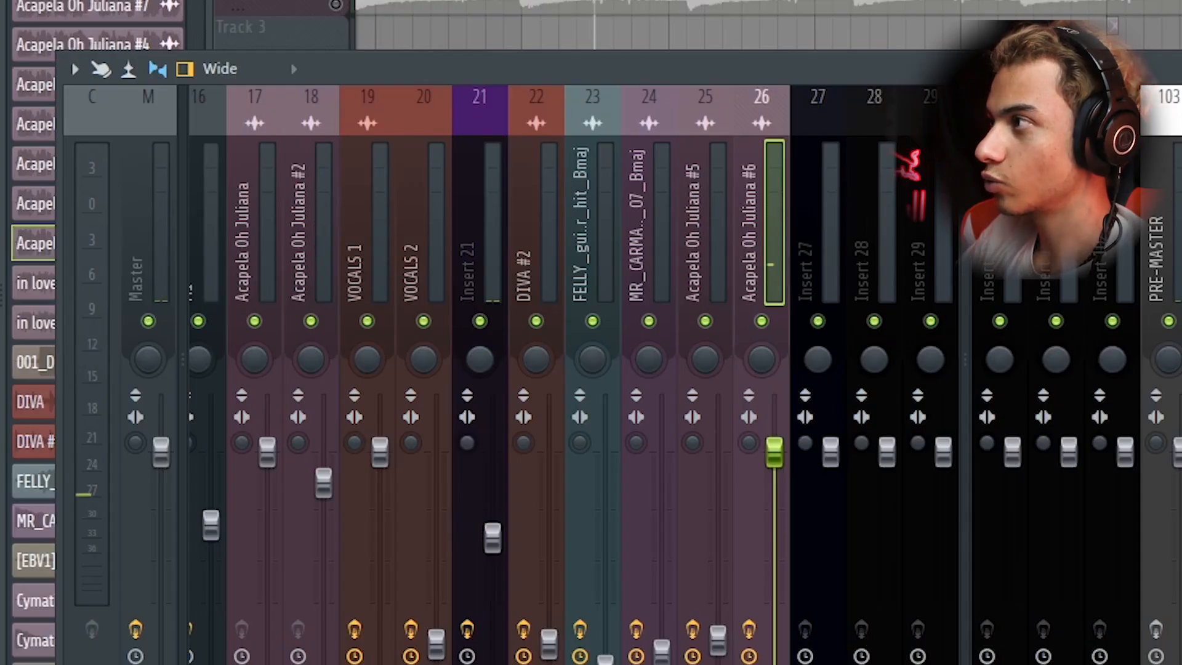
Review the Little AlterBoy pitch and formant settings on the Acapela Oh Juliana #6 insert and close the plugin.
left_click(1179, 185)
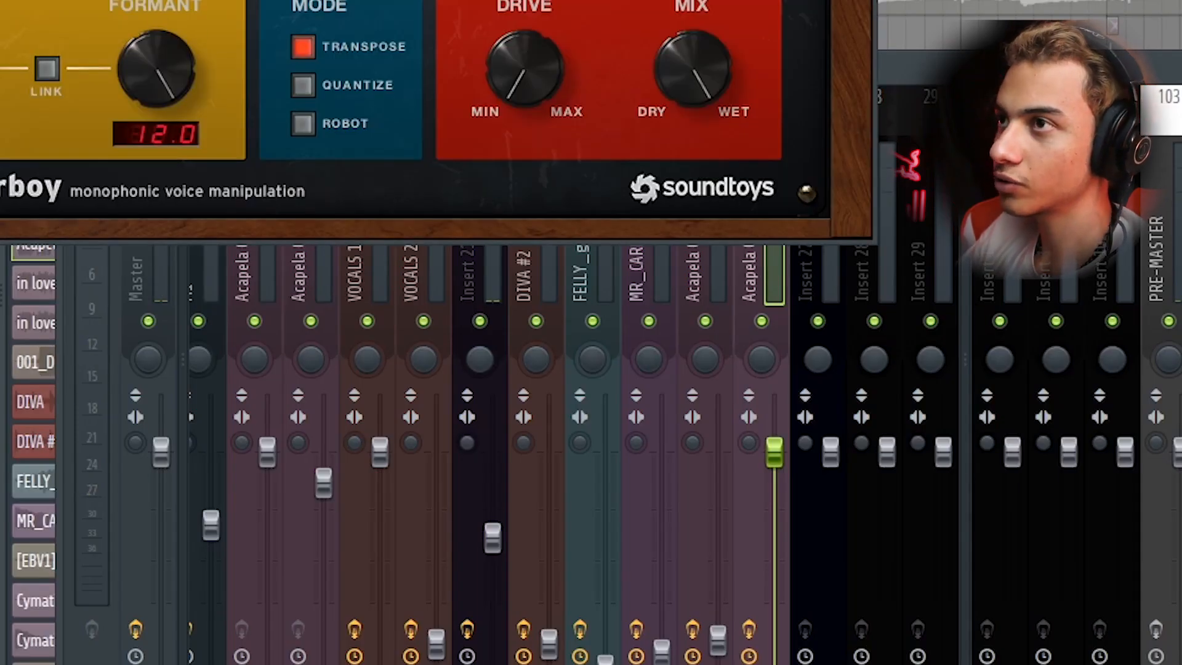
left_click_drag(197, 0, 440, 271)
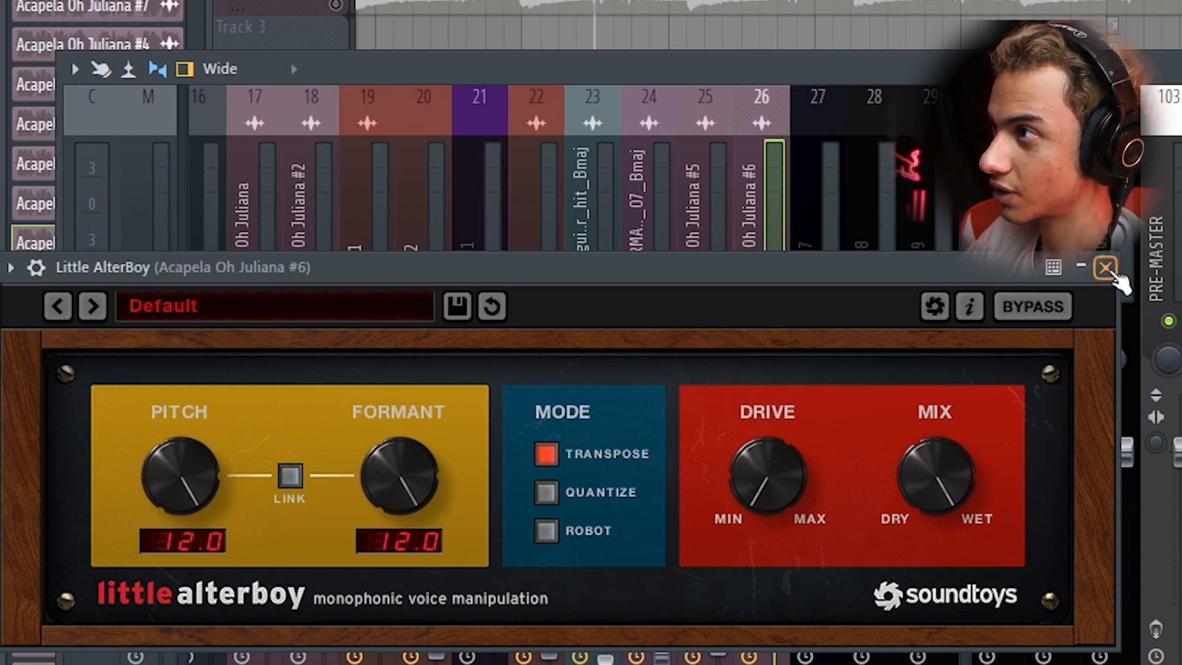
left_click(1106, 268)
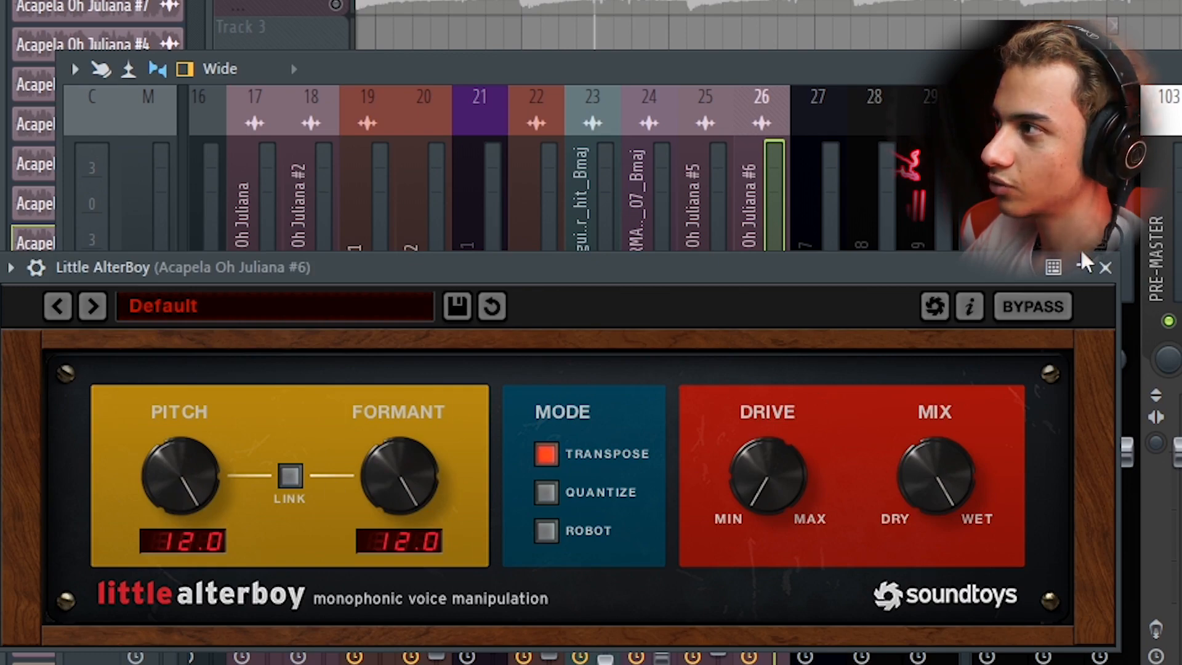
left_click(1105, 268)
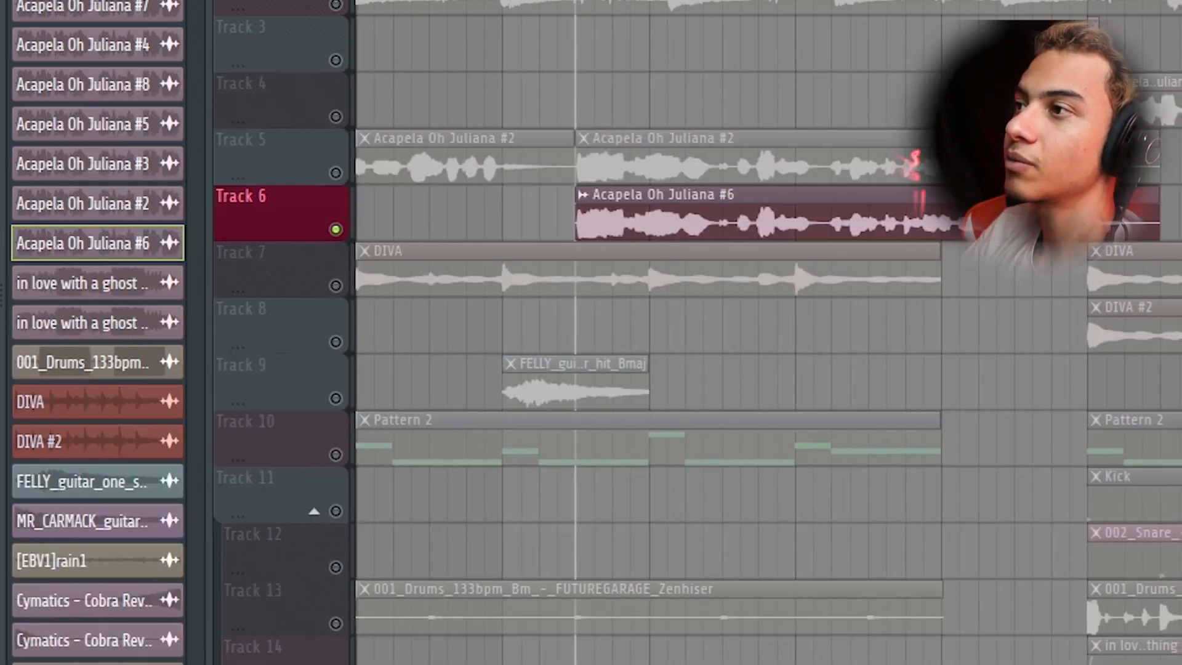
Unmute Track 5 to play its vocal together with the Track 6 layer, stop playback and solo Track 6 again.
left_click(336, 172)
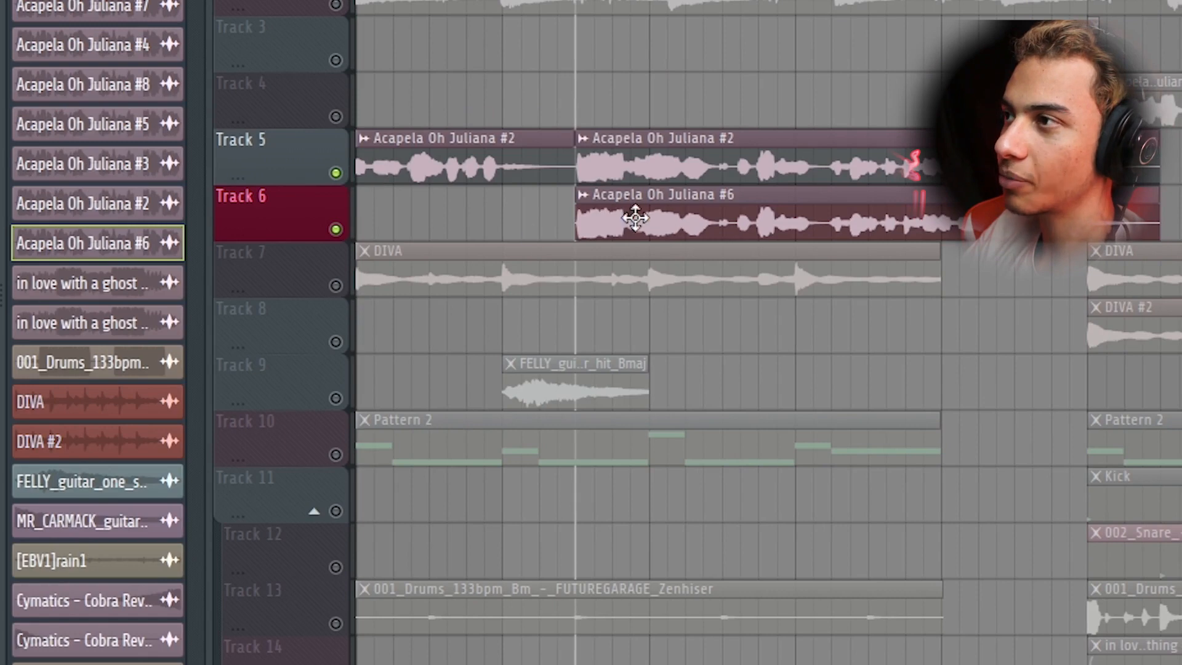
key("space")
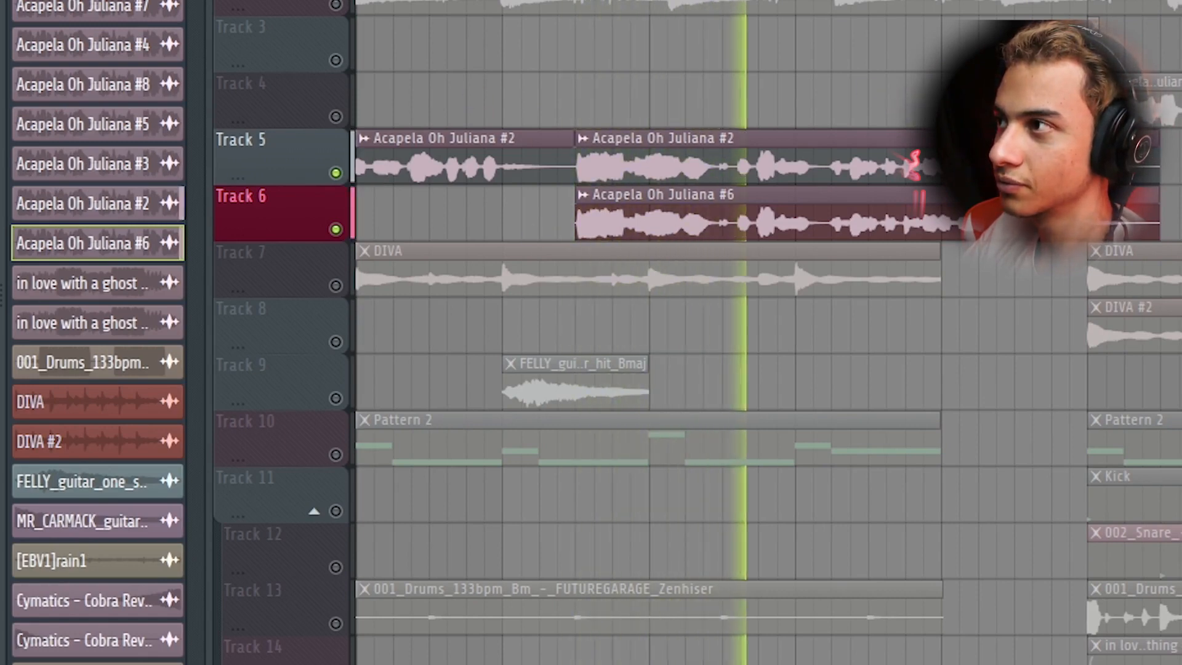
key("space")
right_click(335, 229)
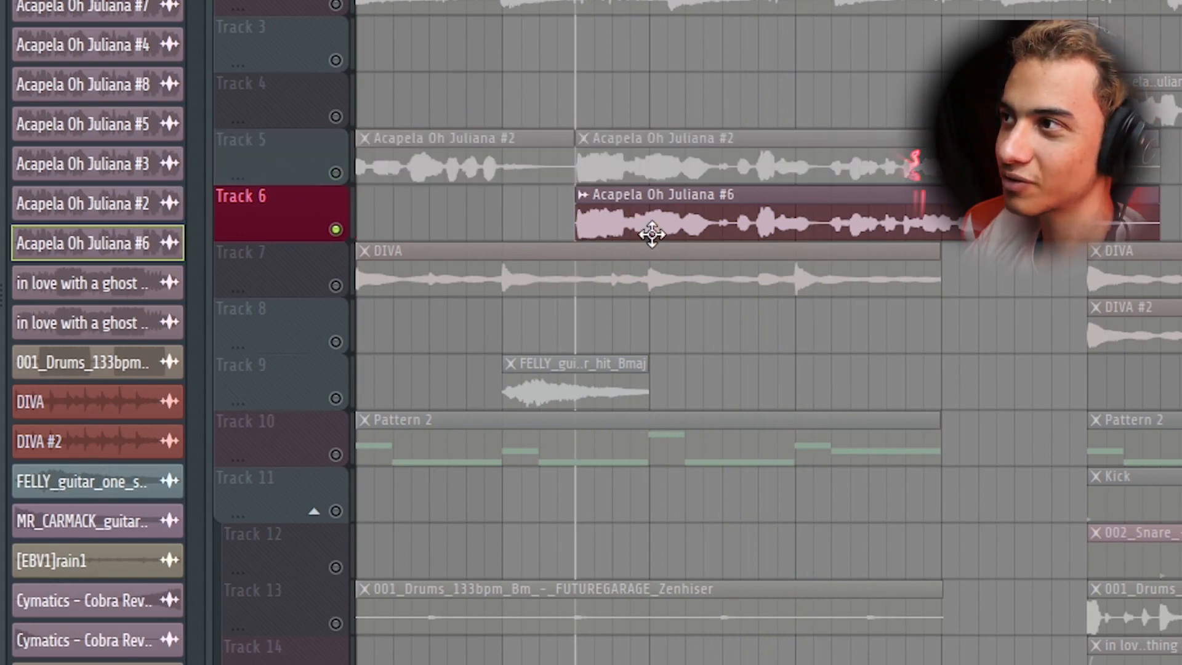
Play the Acapela Oh Juliana #6 layer alone, then unmute Track 5 and play both vocal layers together.
key("space")
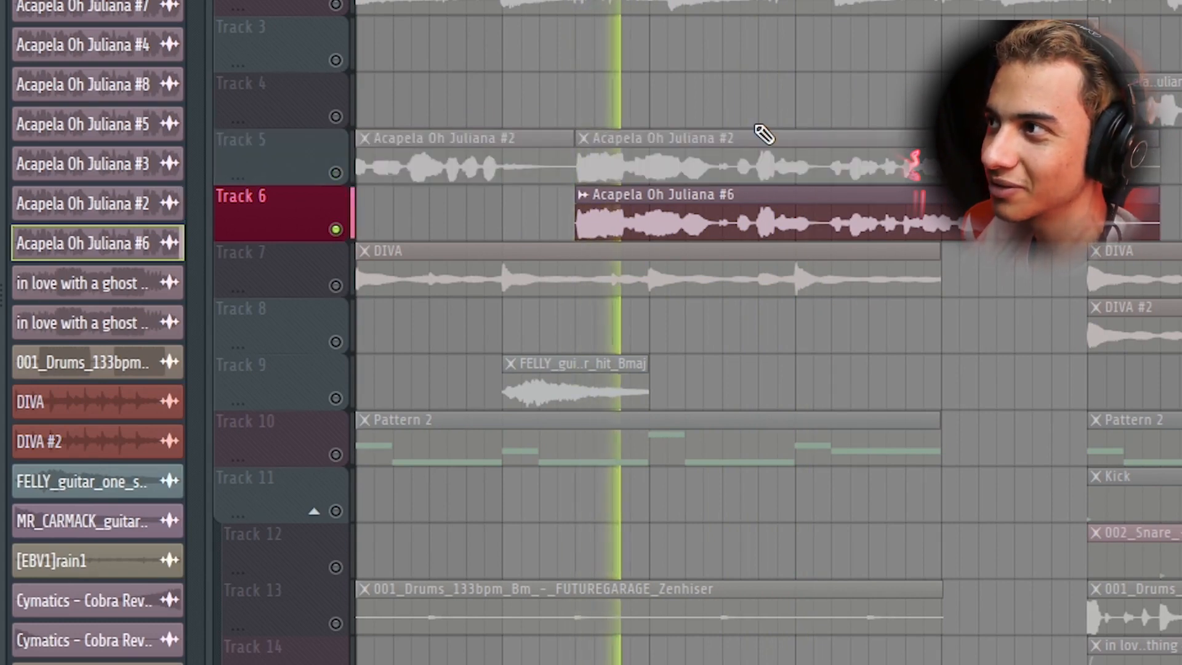
key("space")
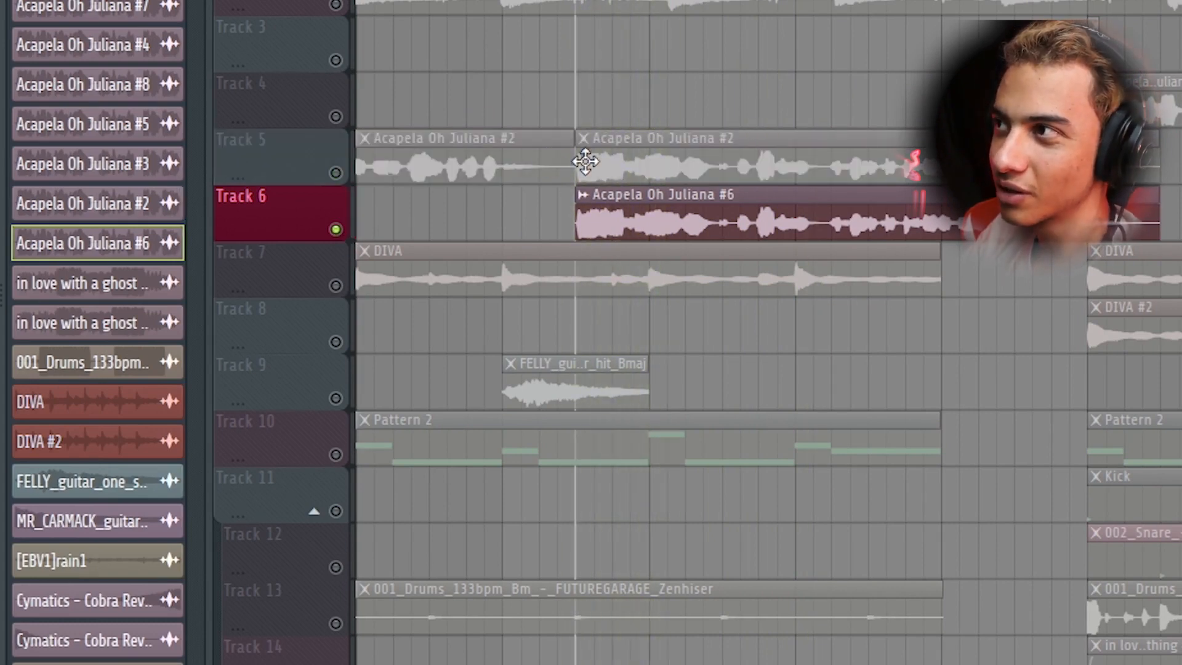
left_click(335, 173)
key("space")
key("space")
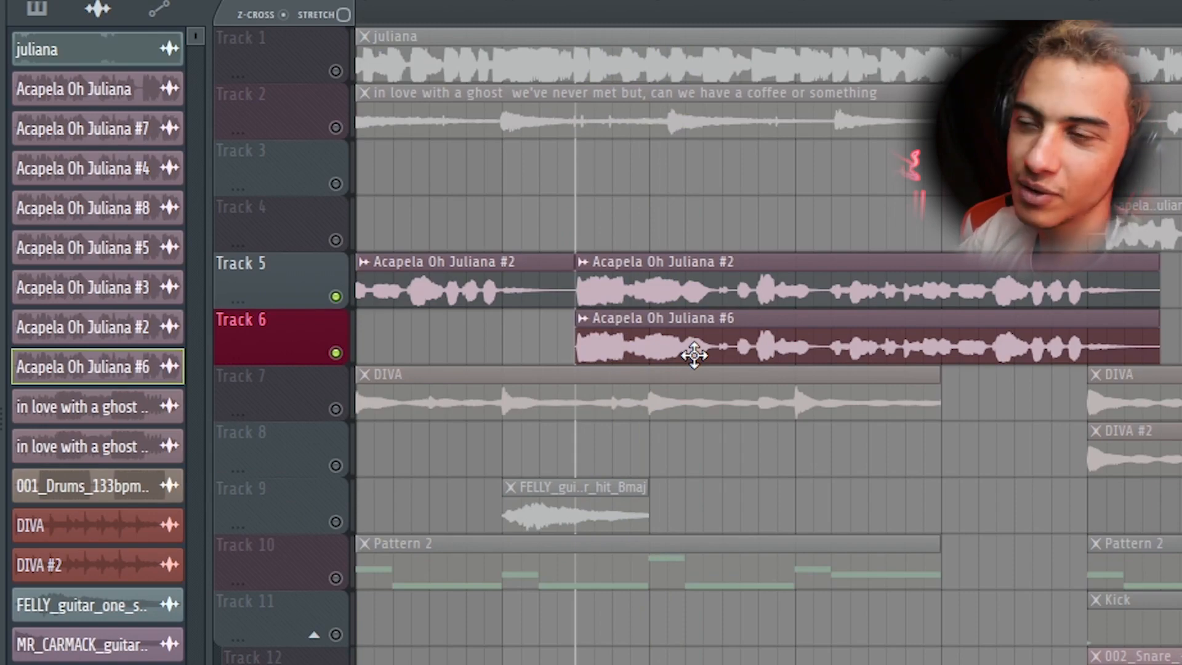
Play the Acapela Oh Juliana vocal with its #7 layer and locate the #4 and #5 clips from bar 30 on.
scroll(633, 340, "down", 5)
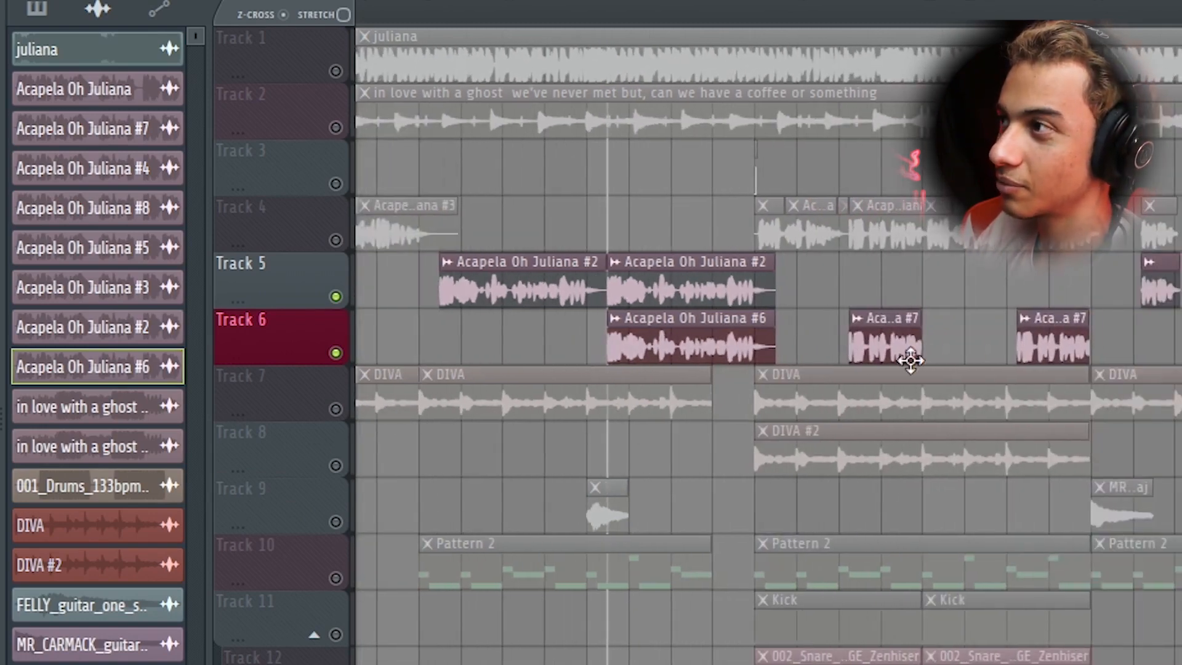
scroll(960, 362, "up", 3)
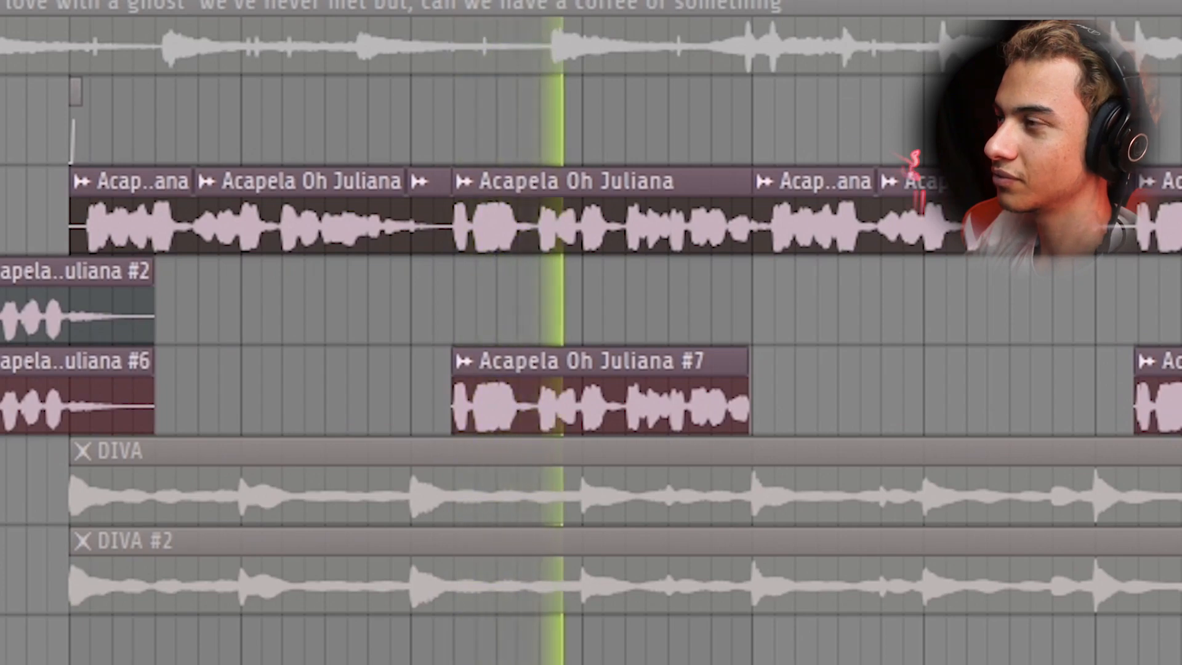
scroll(831, 317, "down", 2)
scroll(818, 375, "up", 5)
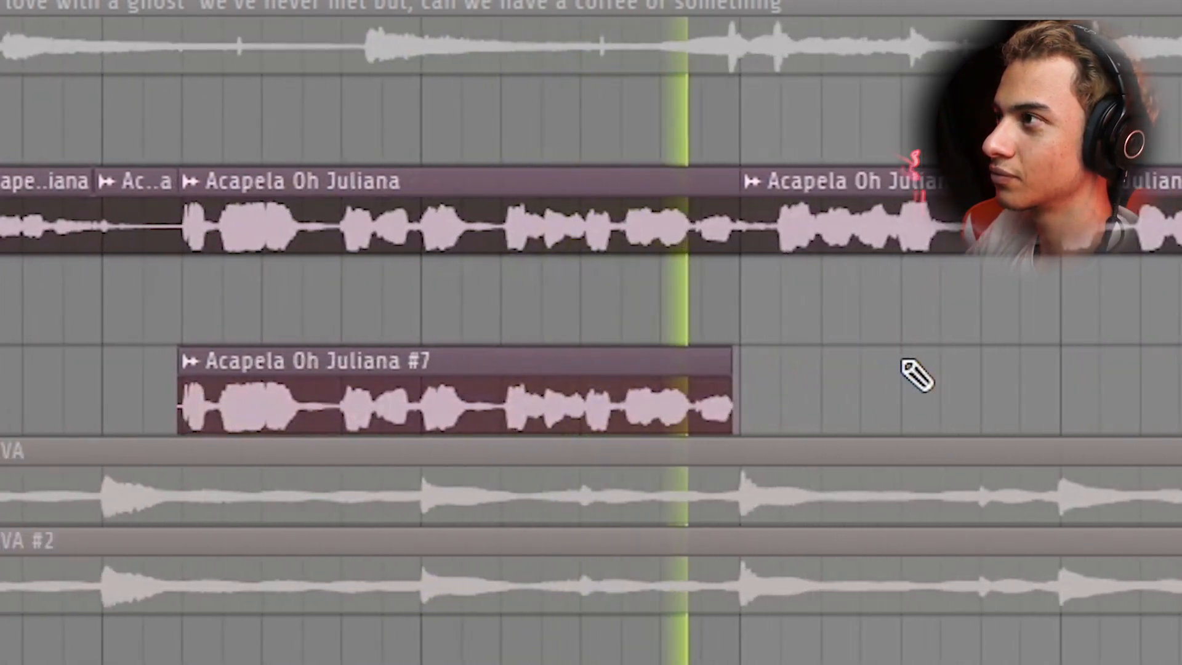
scroll(907, 382, "down", 4)
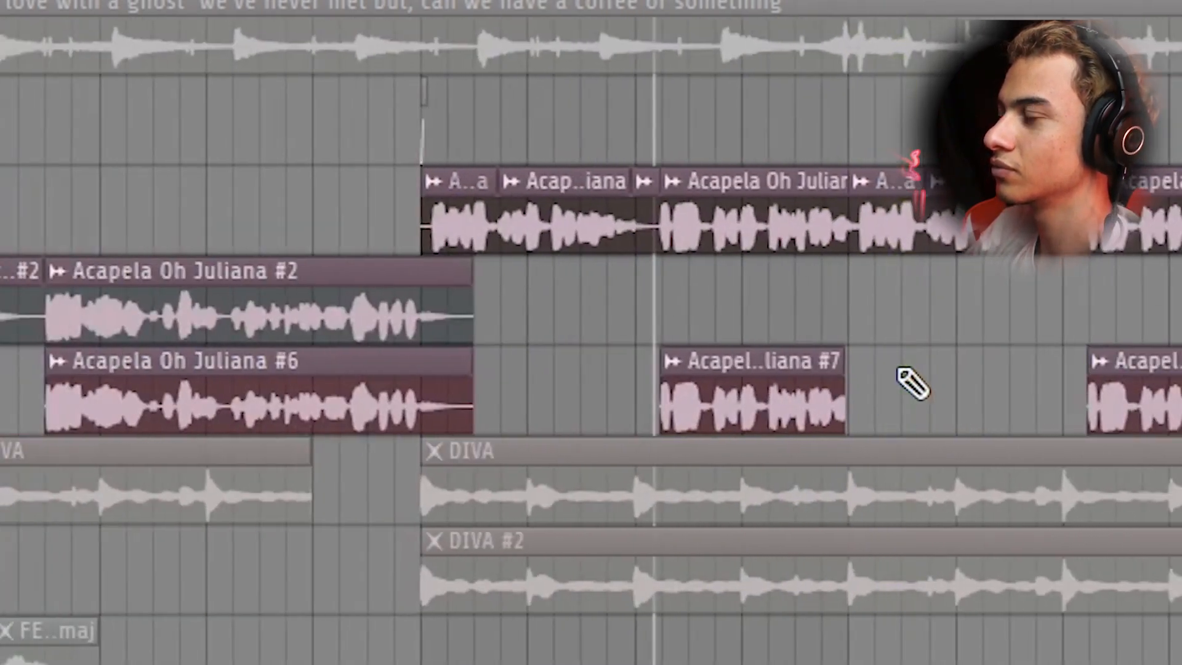
scroll(307, 425, "up", 6)
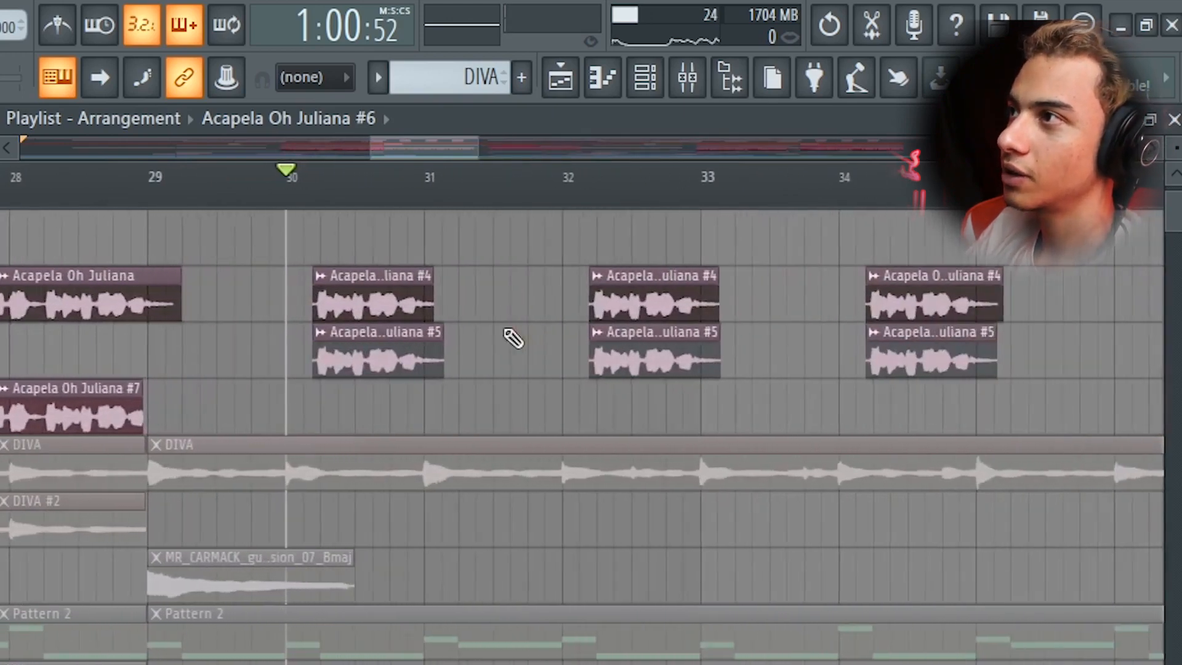
scroll(643, 219, "up", 3)
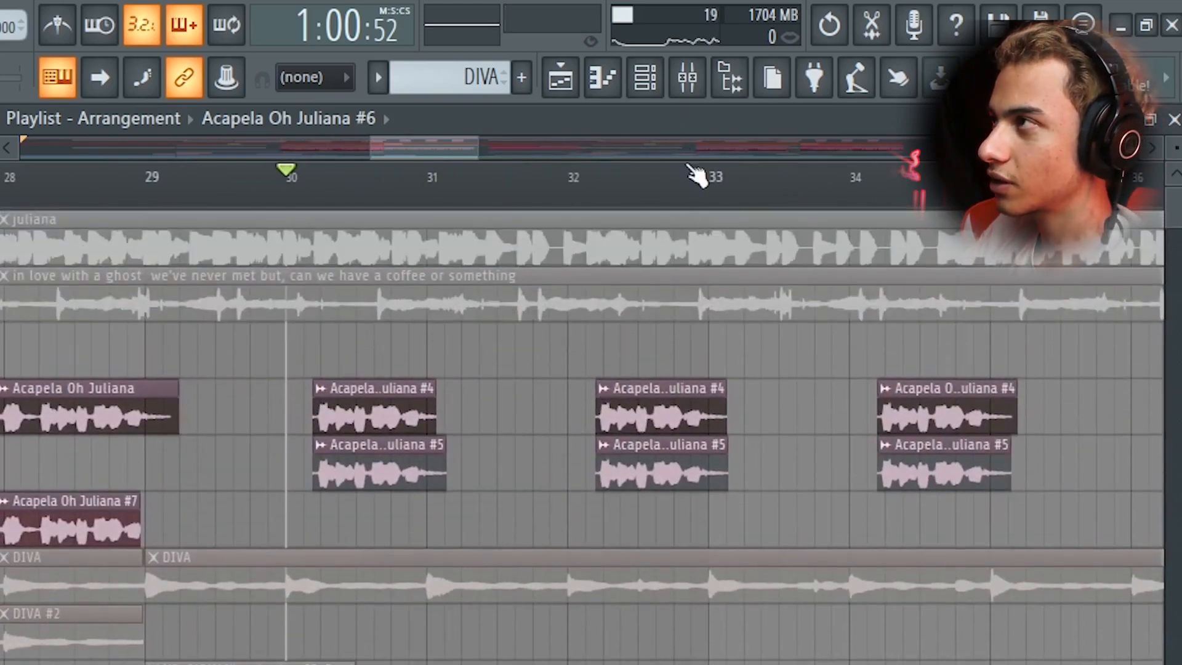
left_click(688, 83)
key("F9")
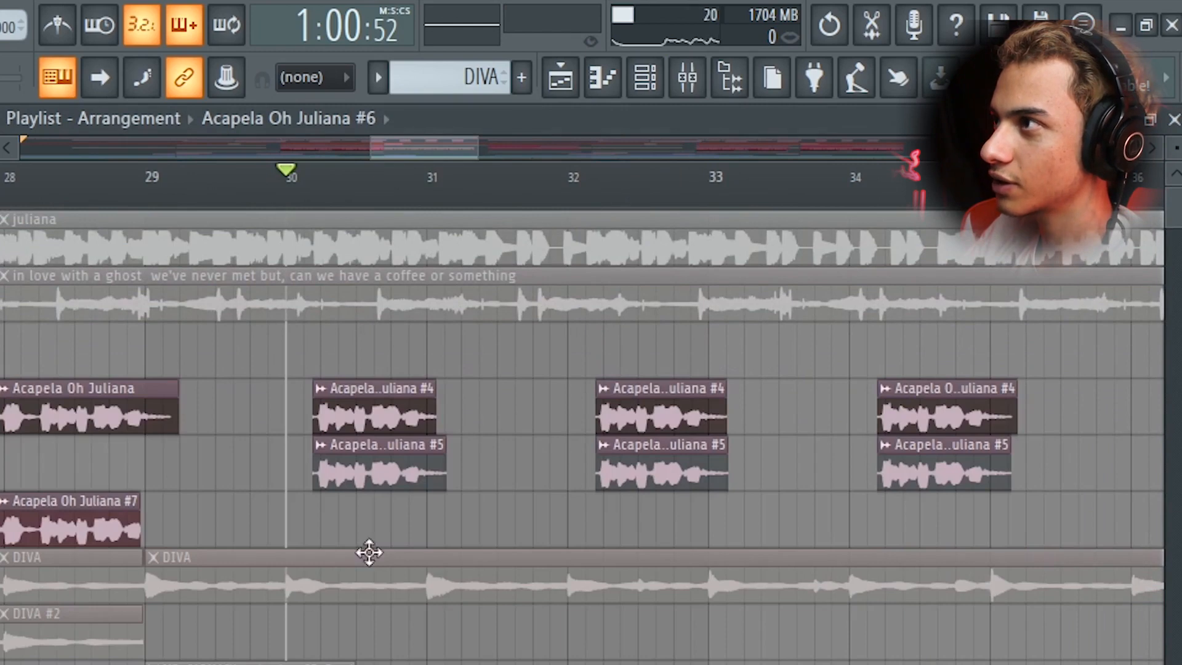
Play the #4 and #5 vocal layers from bar 30, then hear Track 5 on its own and stop playback.
key("space")
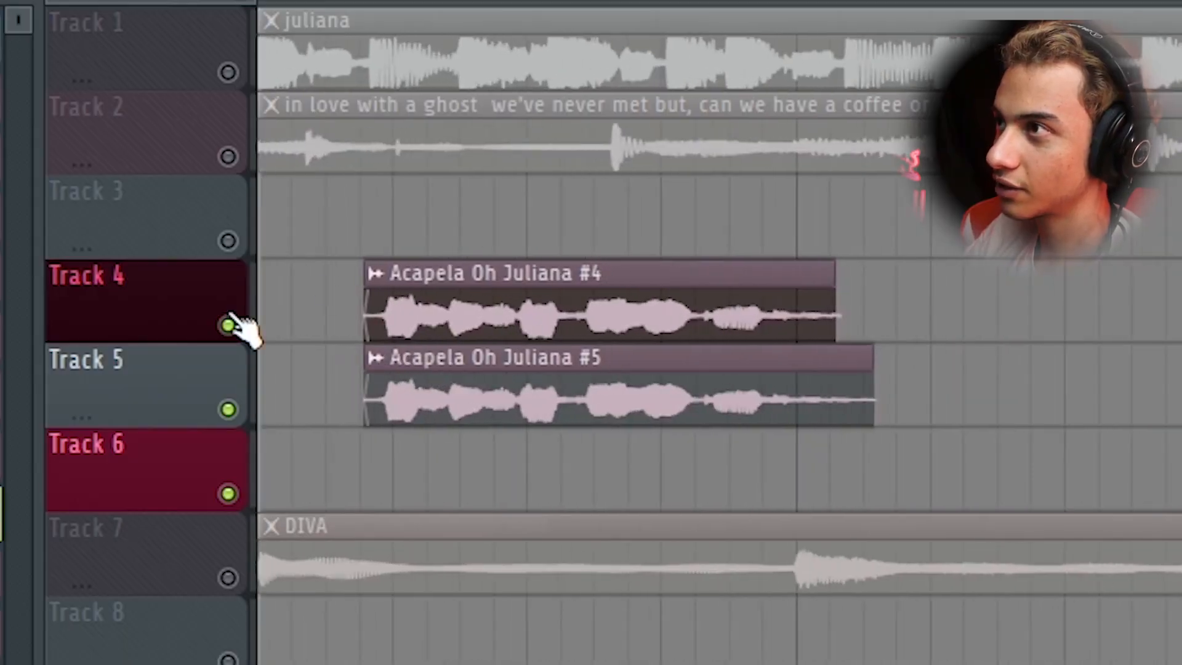
right_click(229, 323)
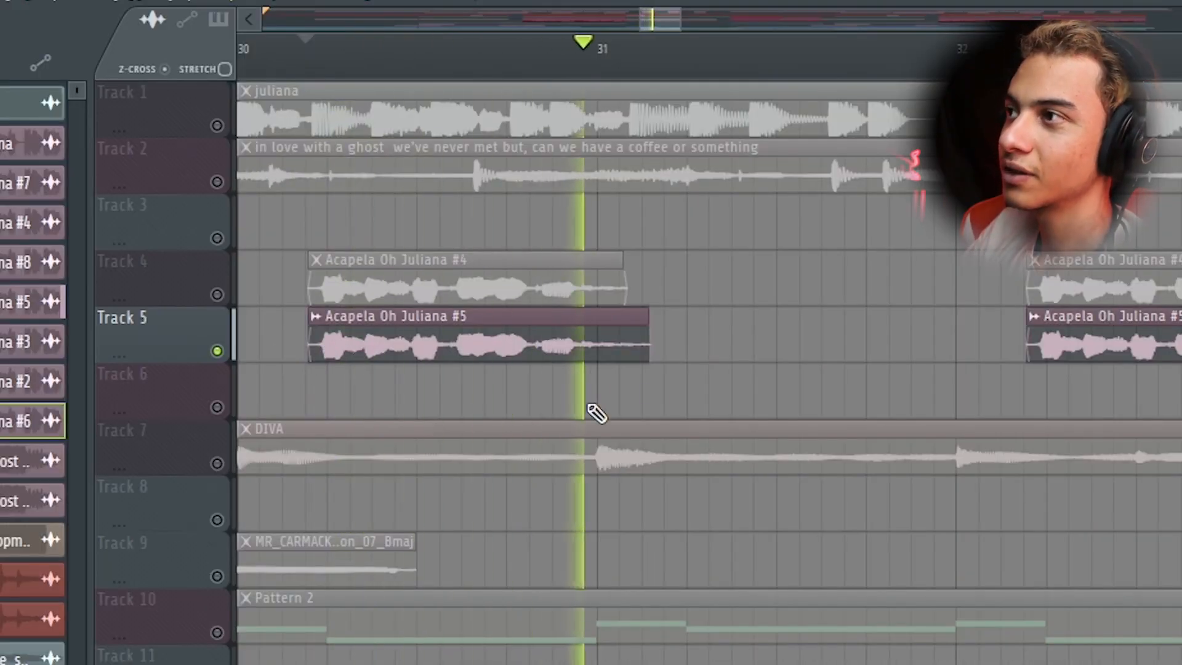
key("space")
key("space")
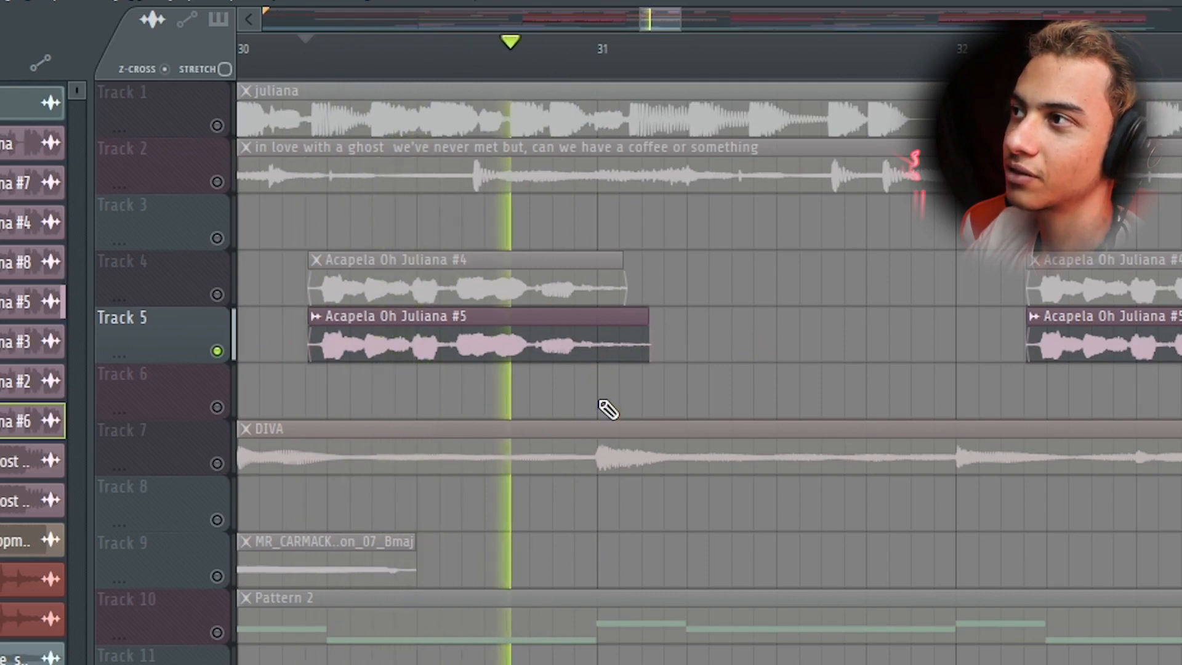
key("space")
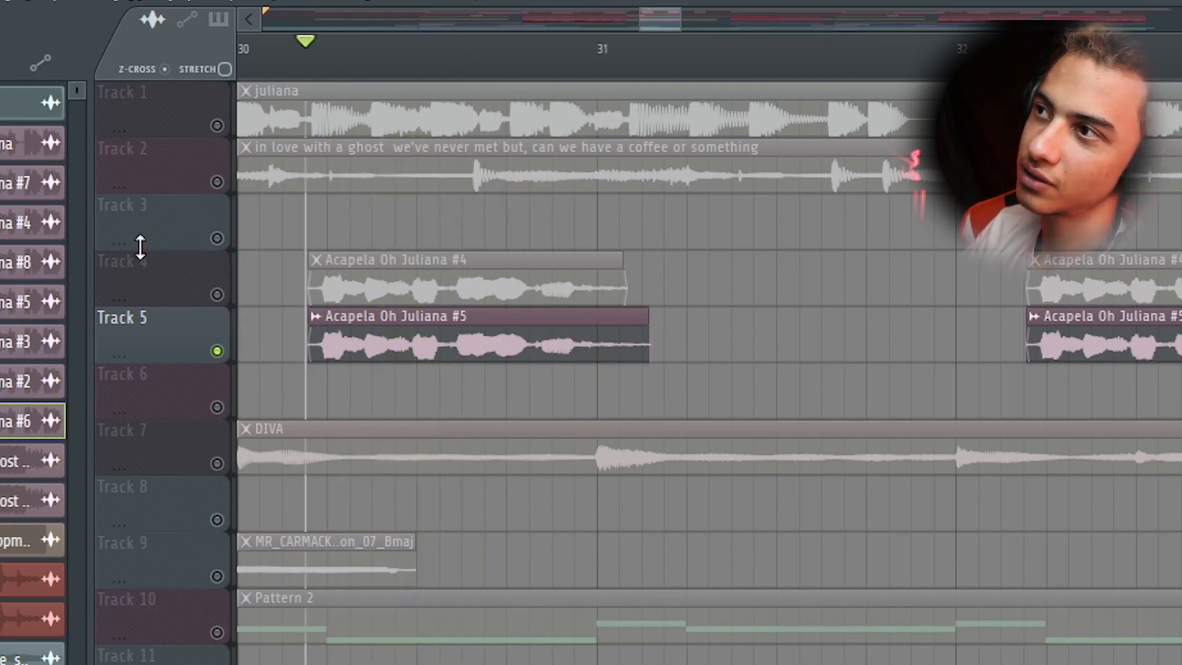
Solo Track 4 to play its Acapela Oh Juliana #4 layer, and go to the soloed DIVA clips on Track 7.
left_click(217, 296)
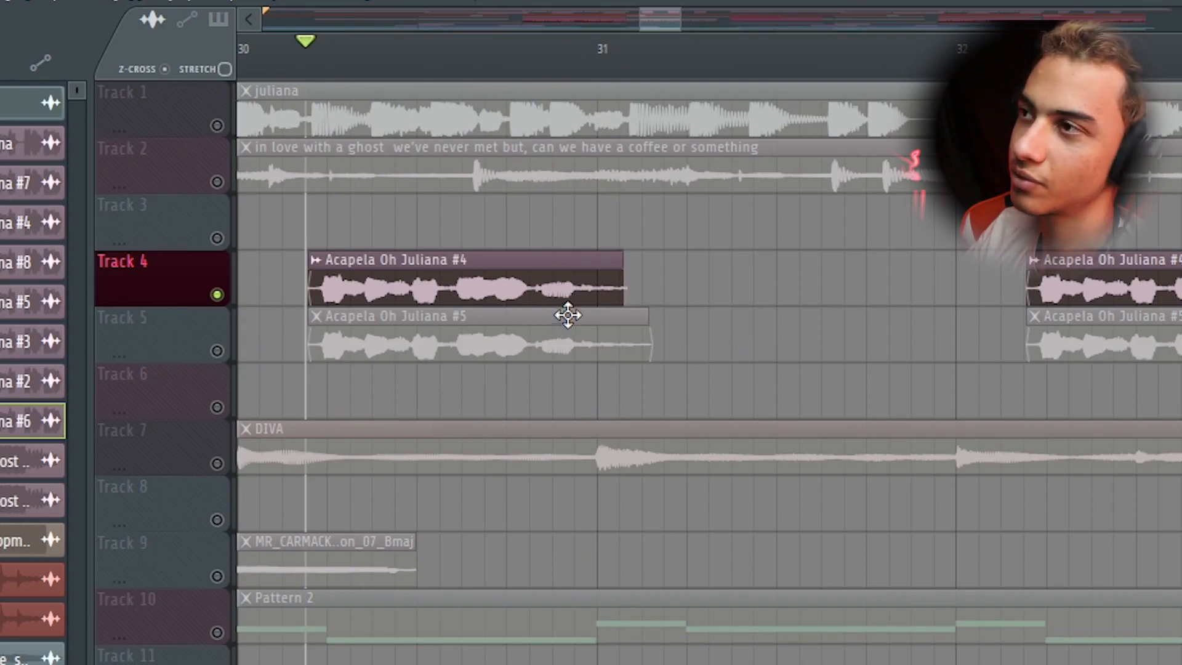
key("space")
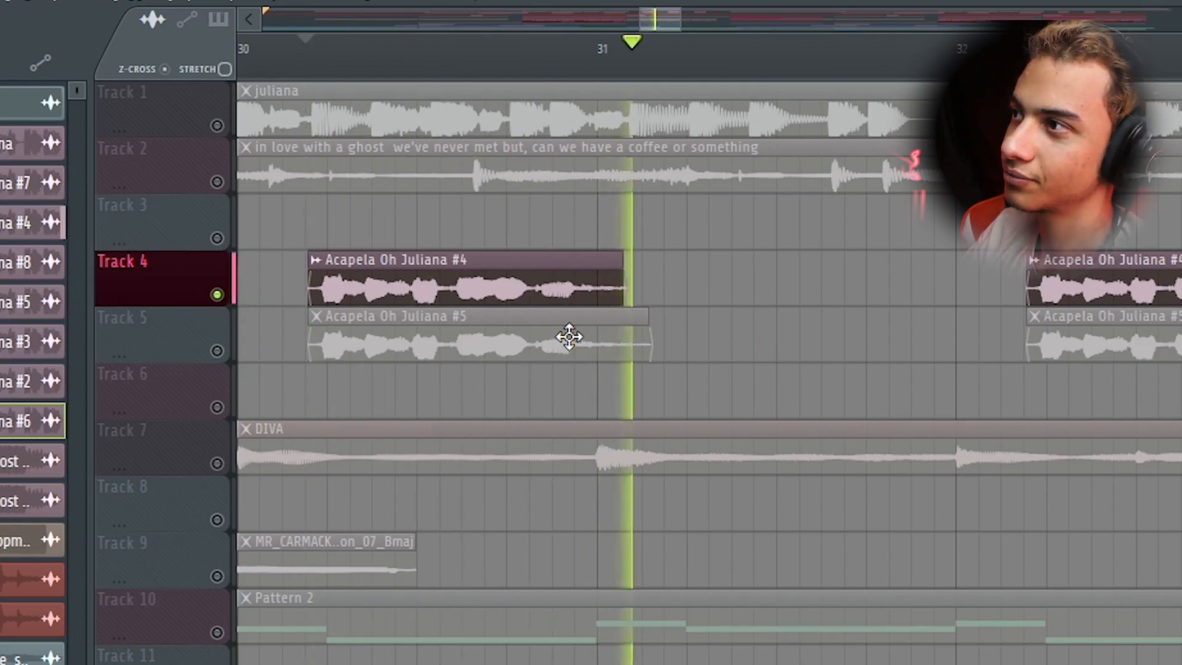
scroll(559, 397, "down", 8)
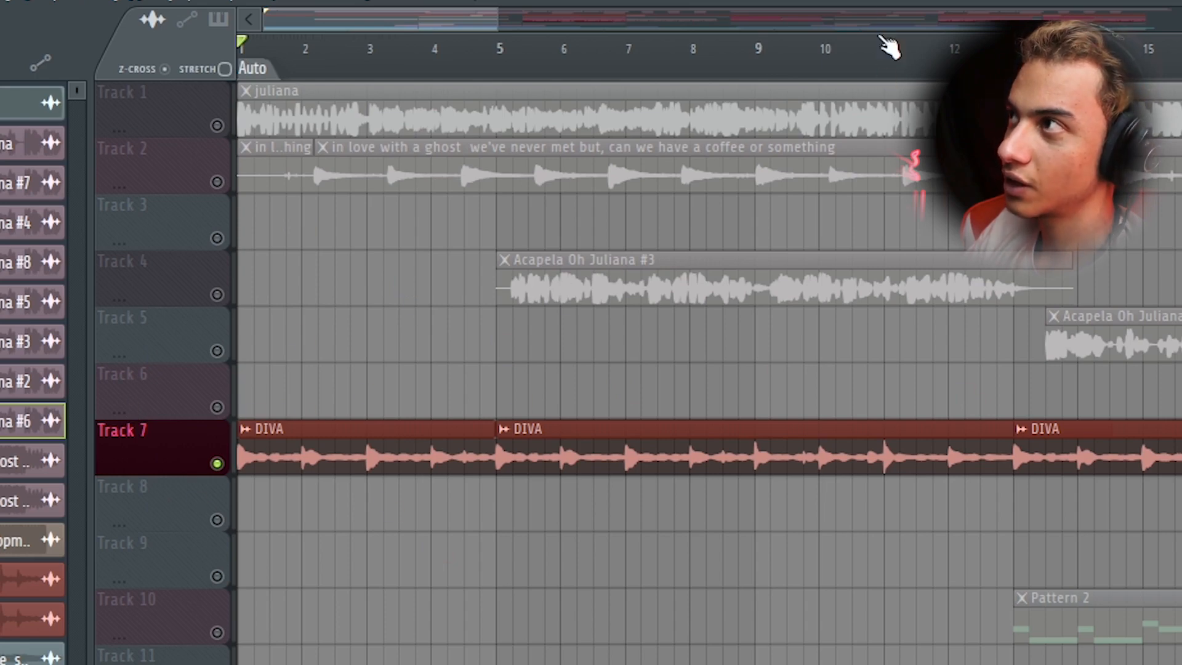
Open the Diva synth from the channel rack, review its Bell Ladder patch and show its presets.
key("F6")
scroll(37, 554, "up", 5)
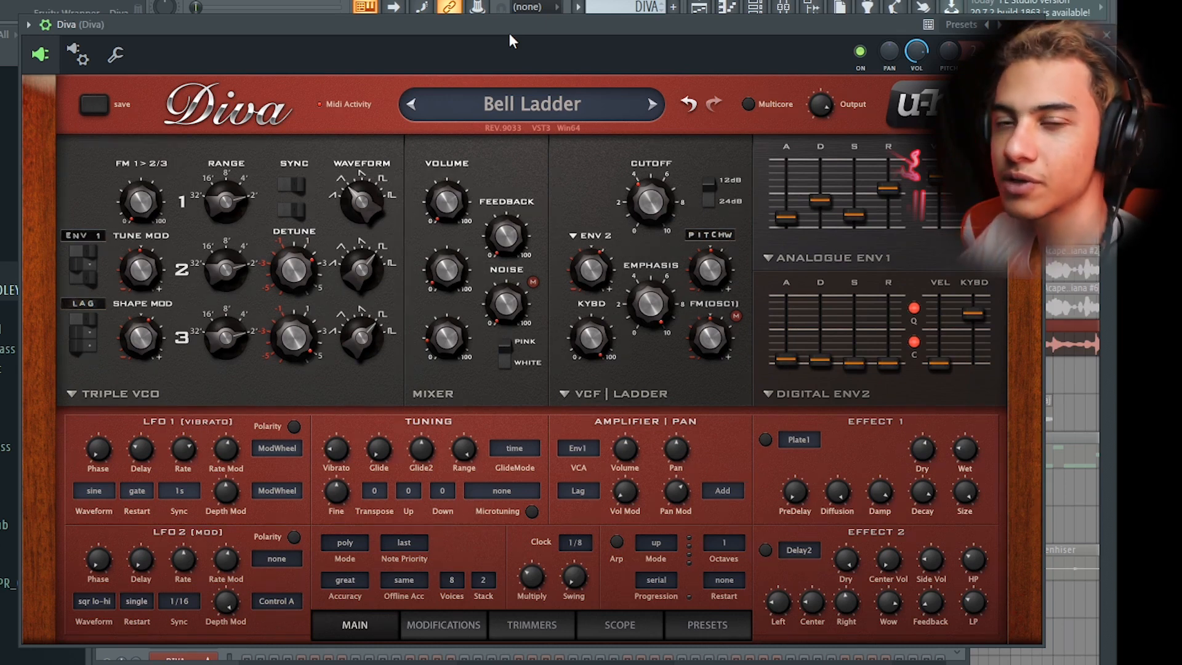
mouse_move(359, 281)
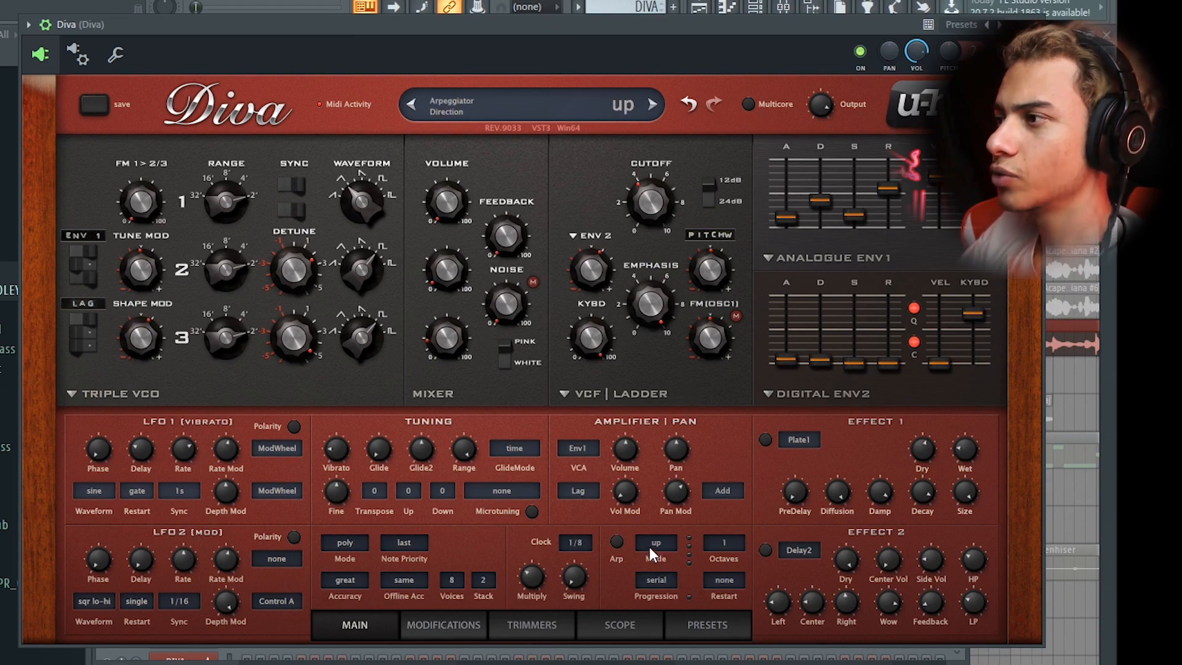
left_click(707, 627)
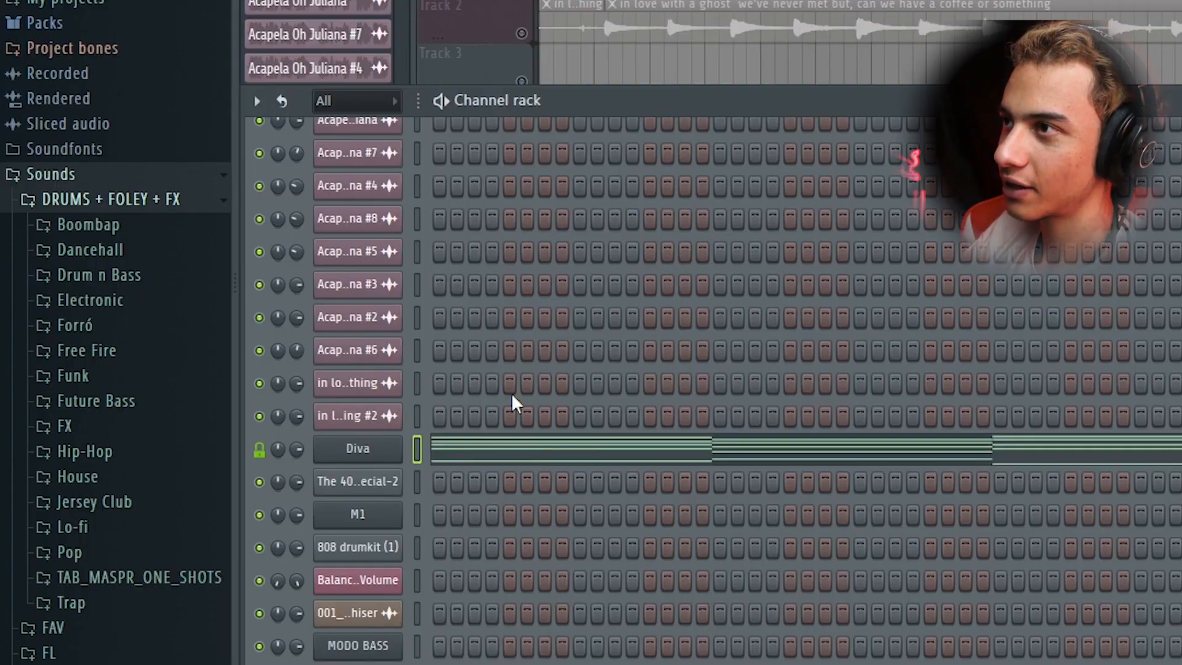
Find the Diva channel in the channel rack and open its notes in the piano roll.
scroll(443, 250, "up", 10)
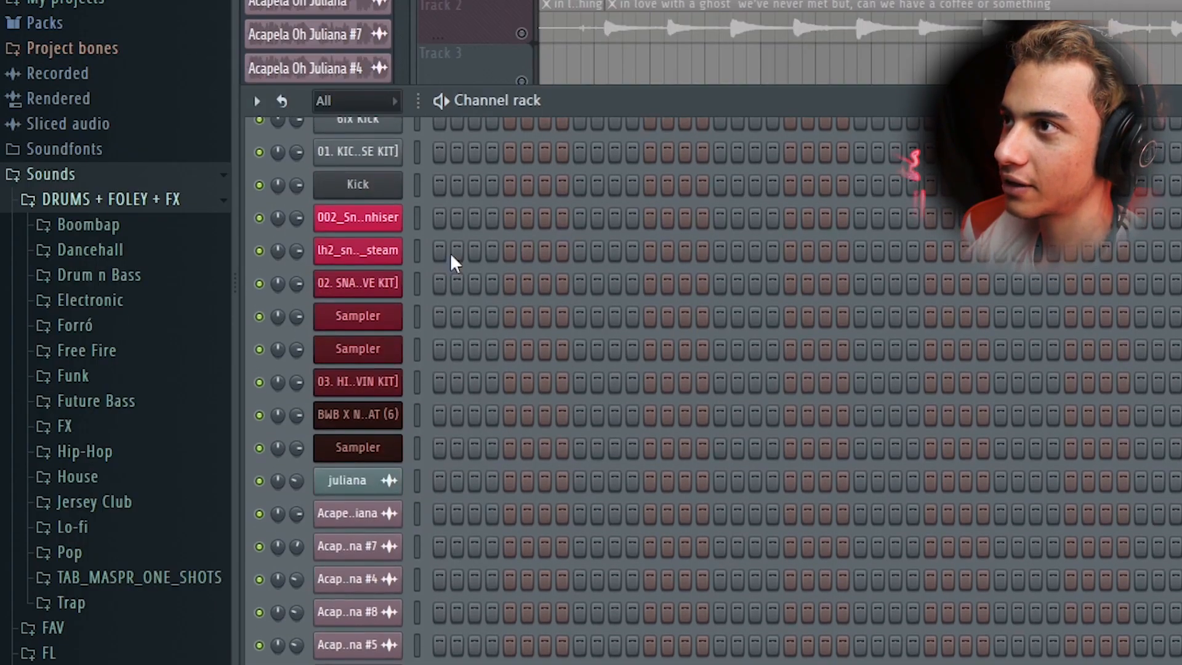
scroll(638, 382, "down", 8)
scroll(501, 255, "up", 4)
left_click(489, 356)
scroll(486, 361, "up", 5)
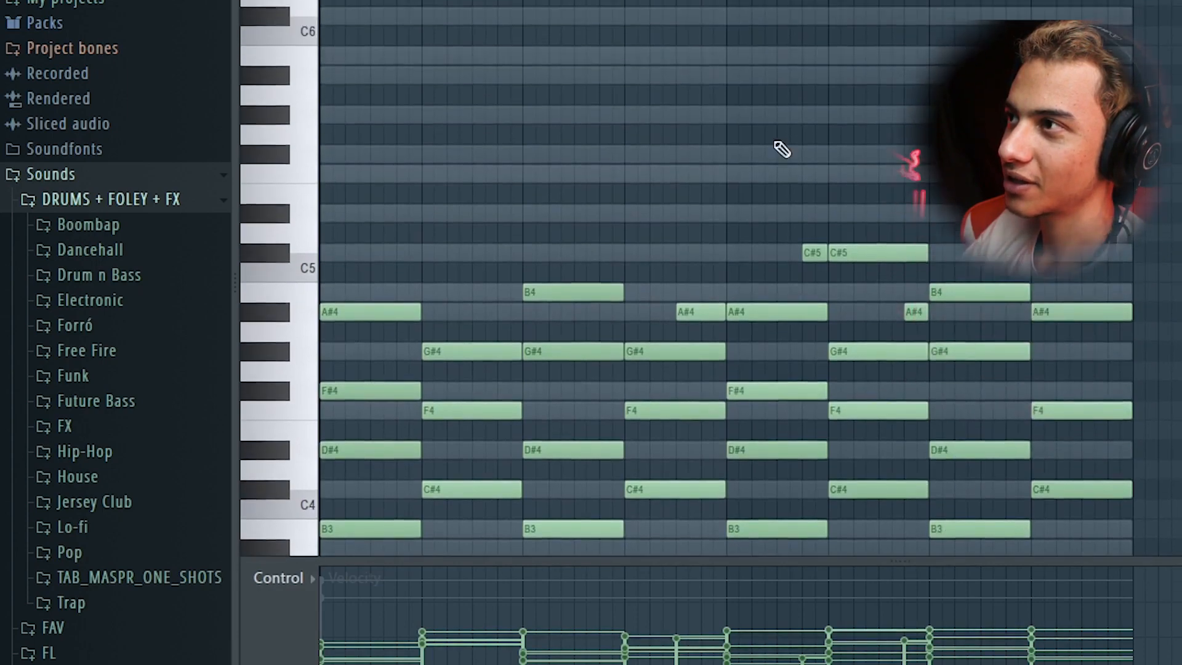
Examine the bass notes and chord voicings of the Diva progression, then play the pattern briefly and stop it.
scroll(401, 227, "down", 5)
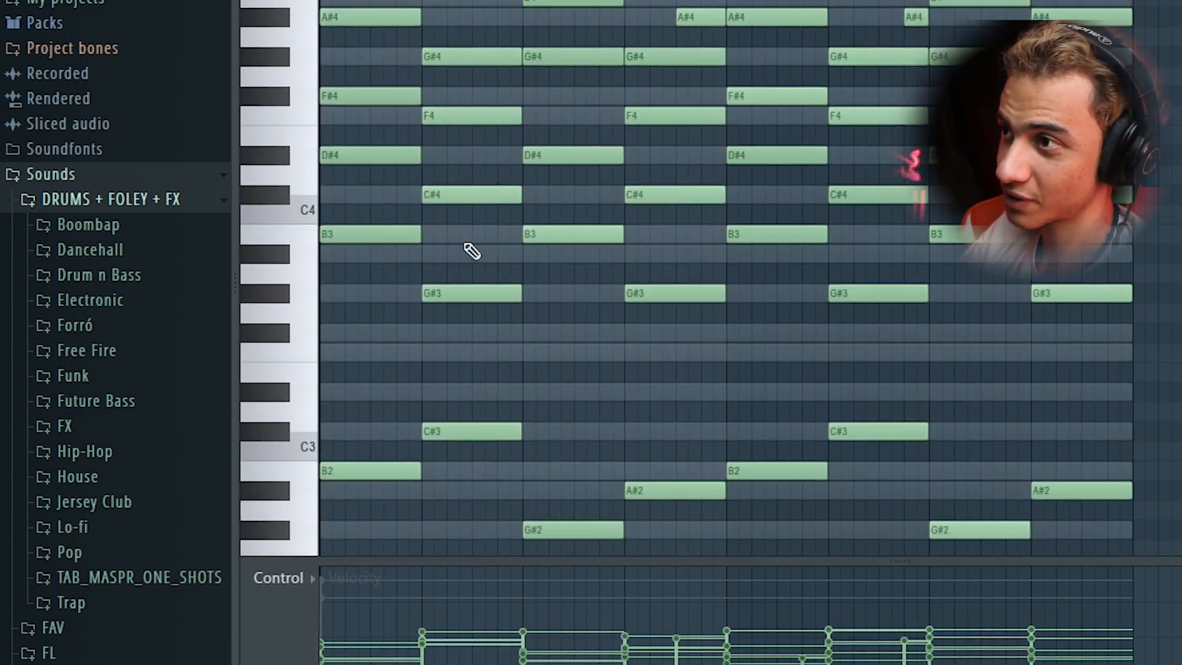
scroll(409, 271, "up", 1)
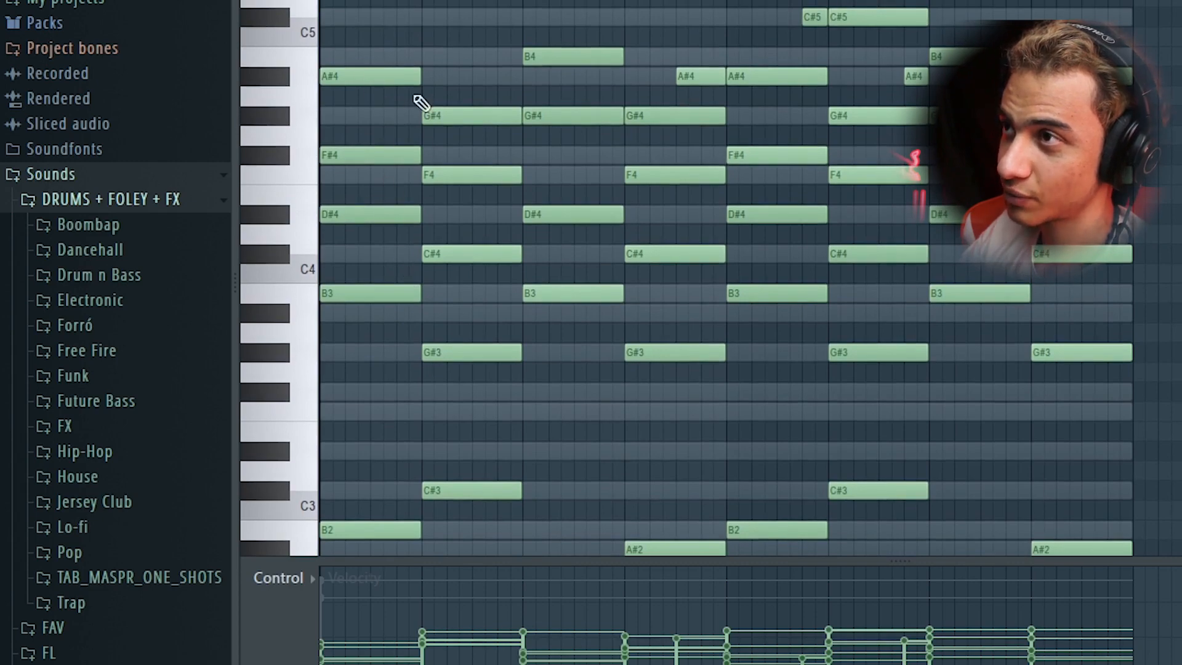
scroll(823, 197, "down", 1)
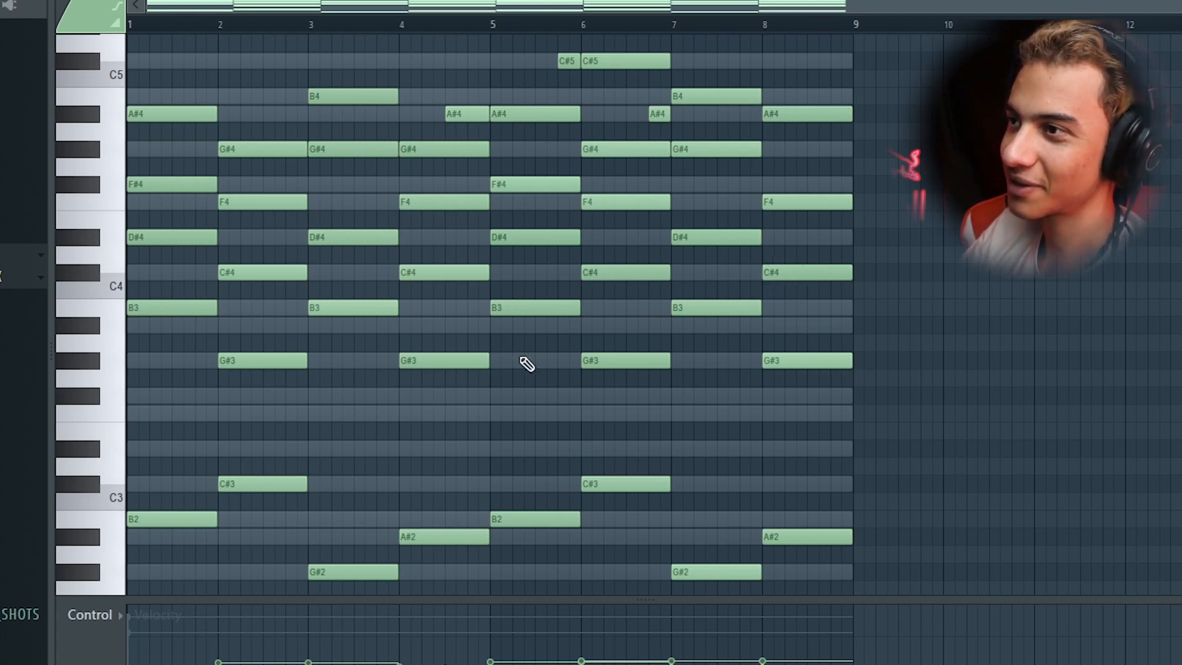
scroll(303, 303, "up", 1)
scroll(363, 300, "down", 1)
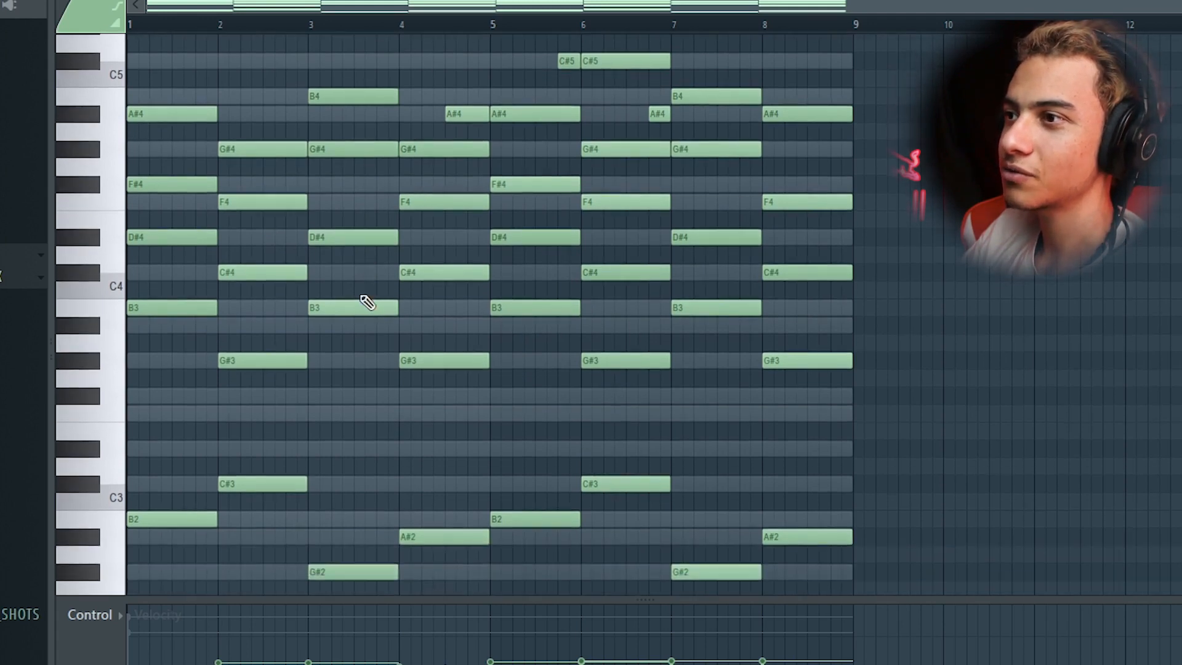
scroll(508, 550, "up", 1)
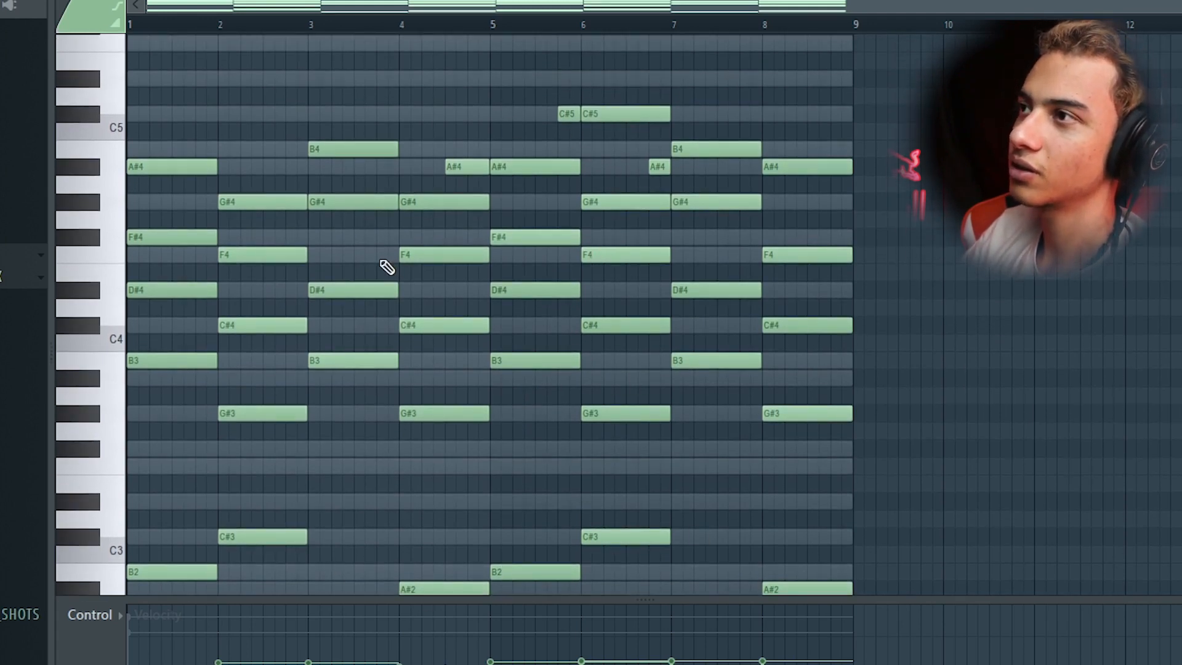
scroll(387, 267, "down", 1)
key("space")
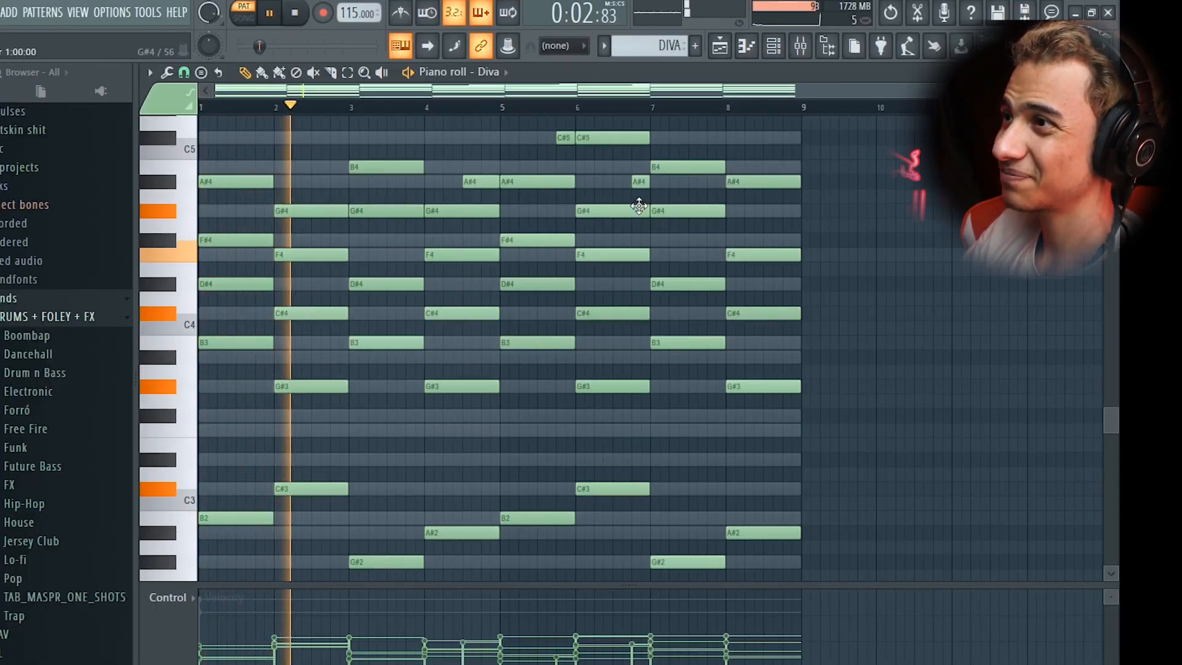
key("space")
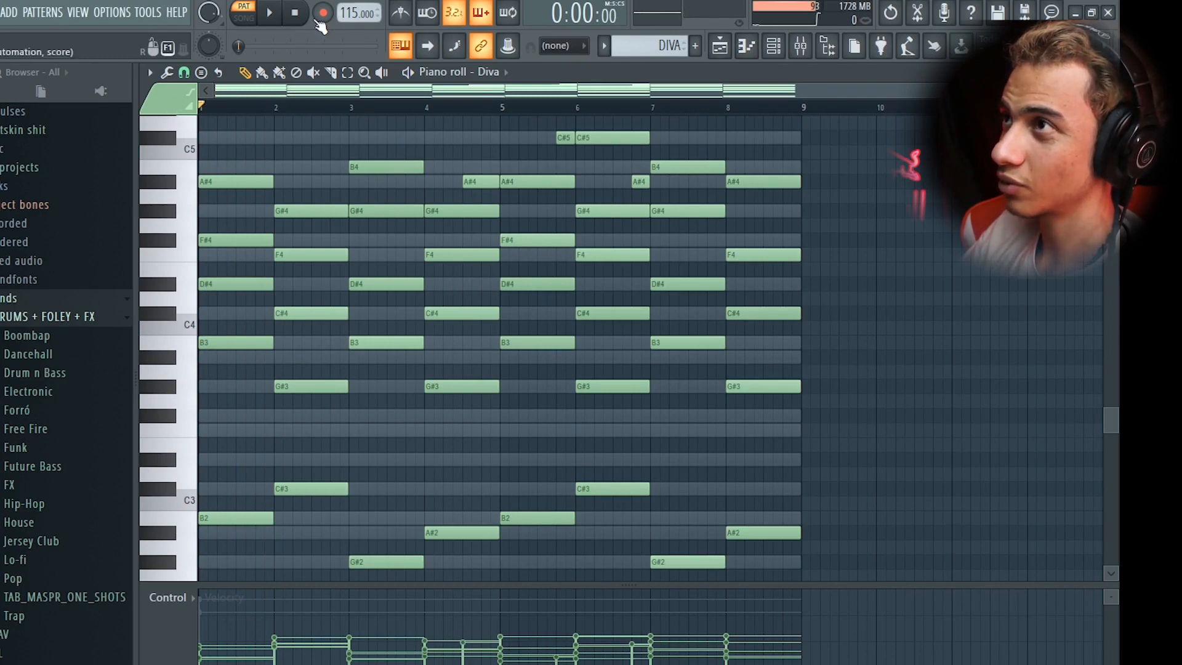
Run the macro that switches smart disable for all plugins, then replay the Diva pattern briefly and stop it.
left_click(148, 12)
mouse_move(185, 66)
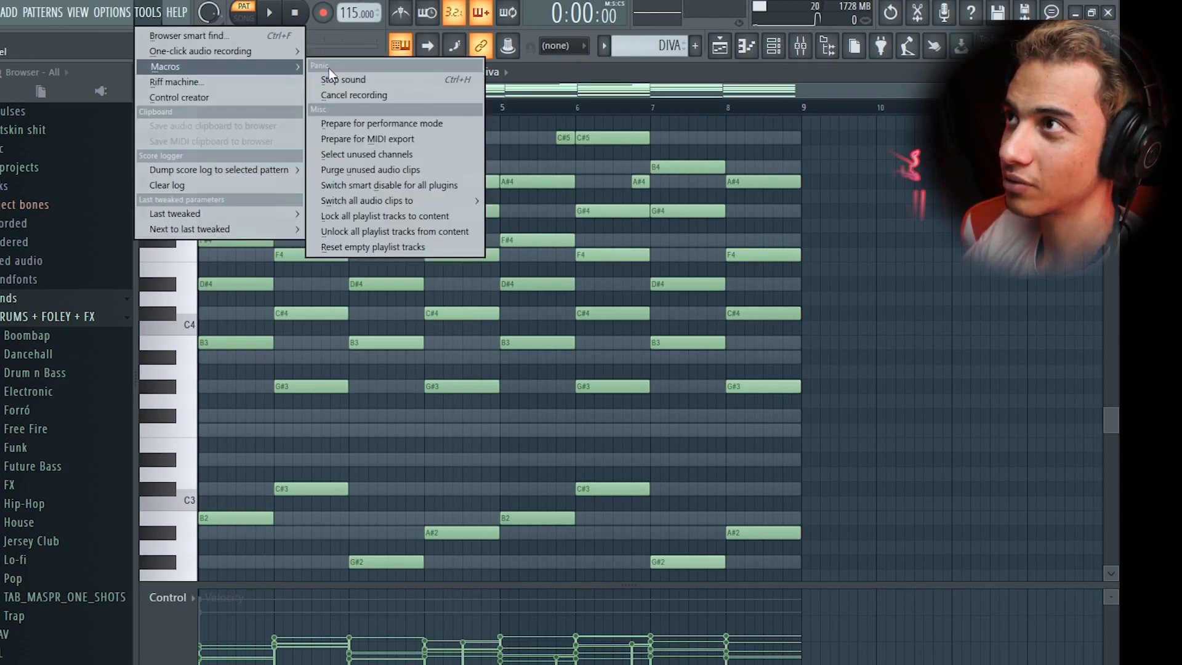
mouse_move(410, 200)
left_click(686, 411)
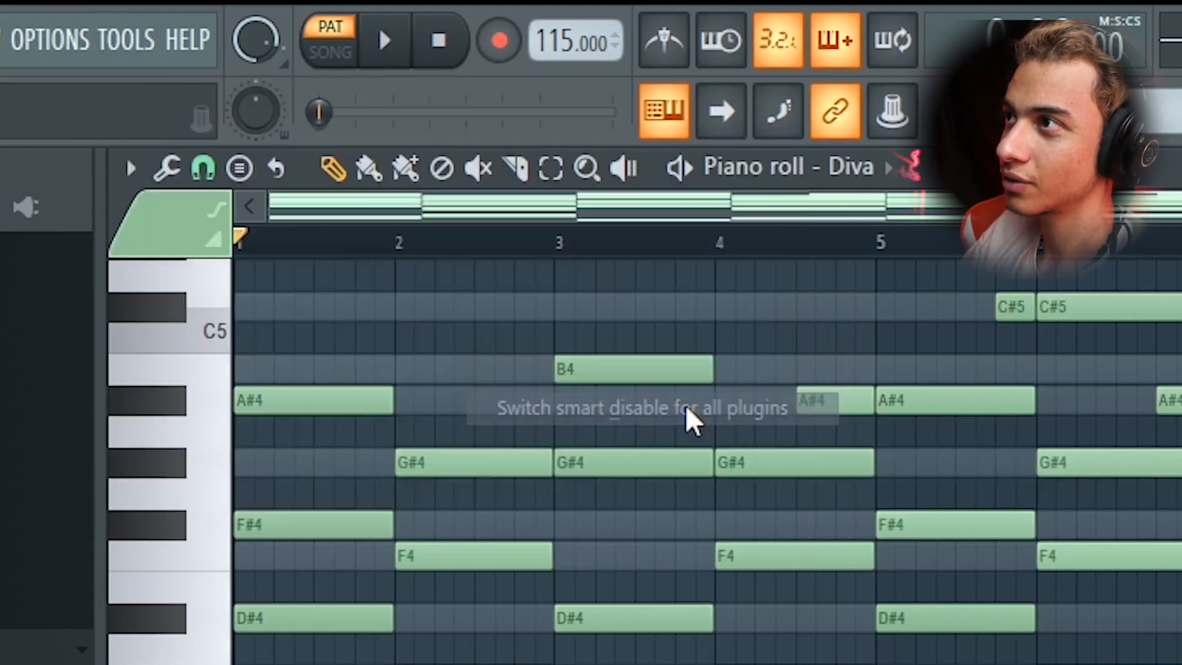
key("space")
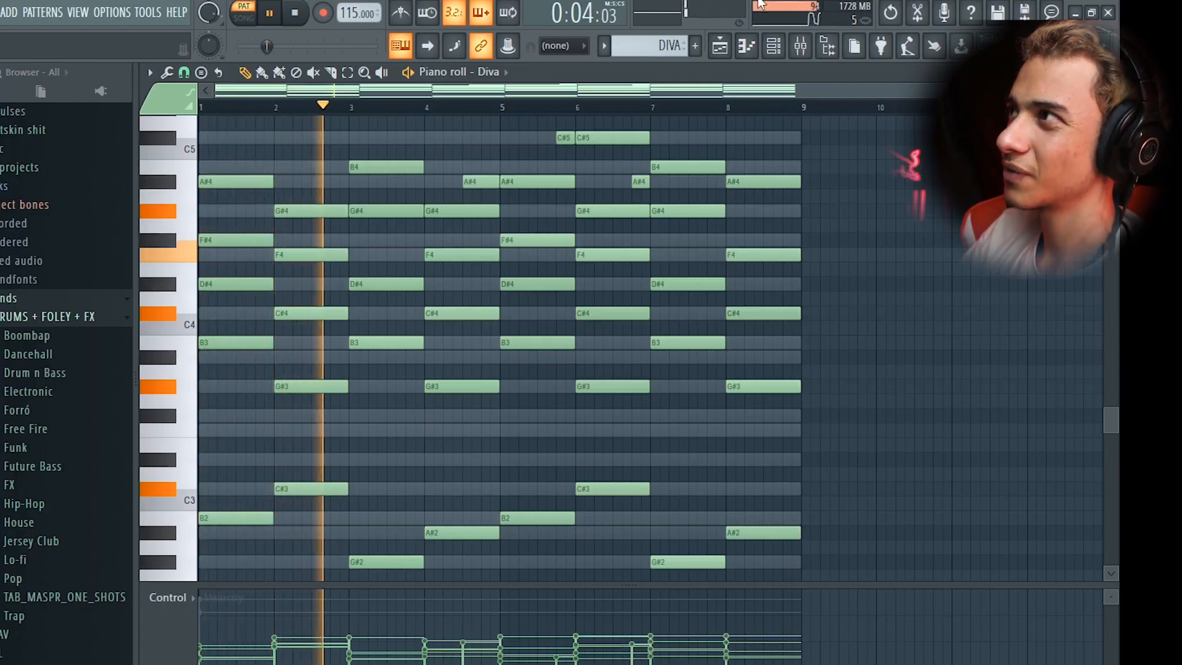
key("space")
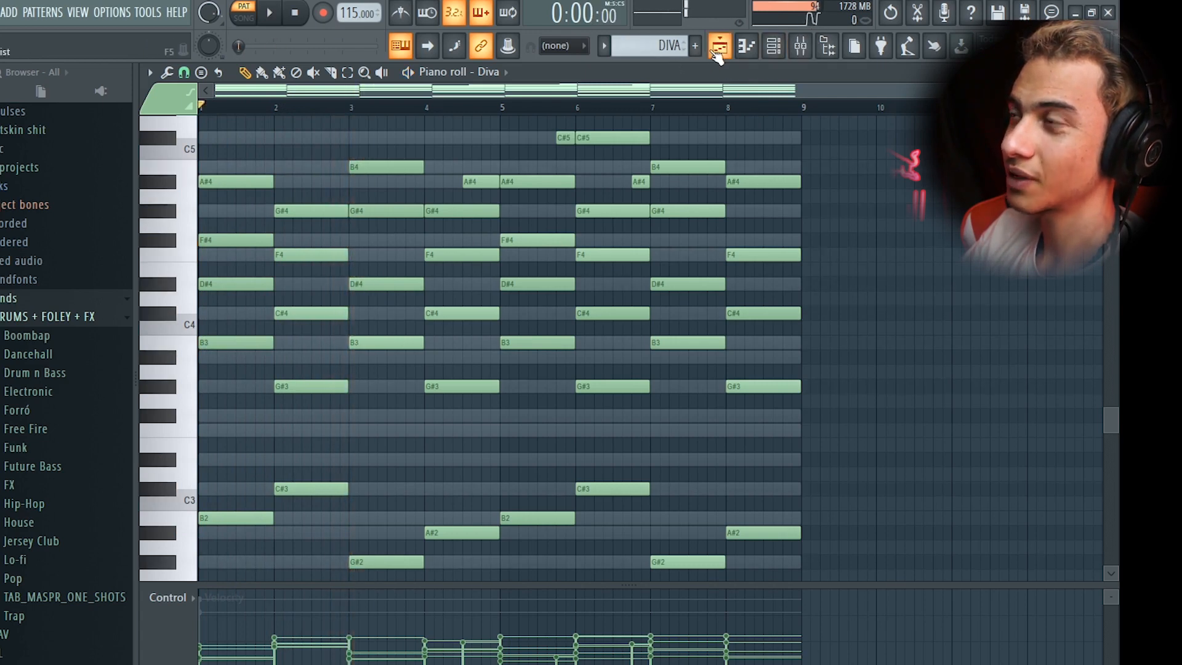
Return to the playlist and play the soloed DIVA audio on Track 7 from bar 1.
left_click(719, 46)
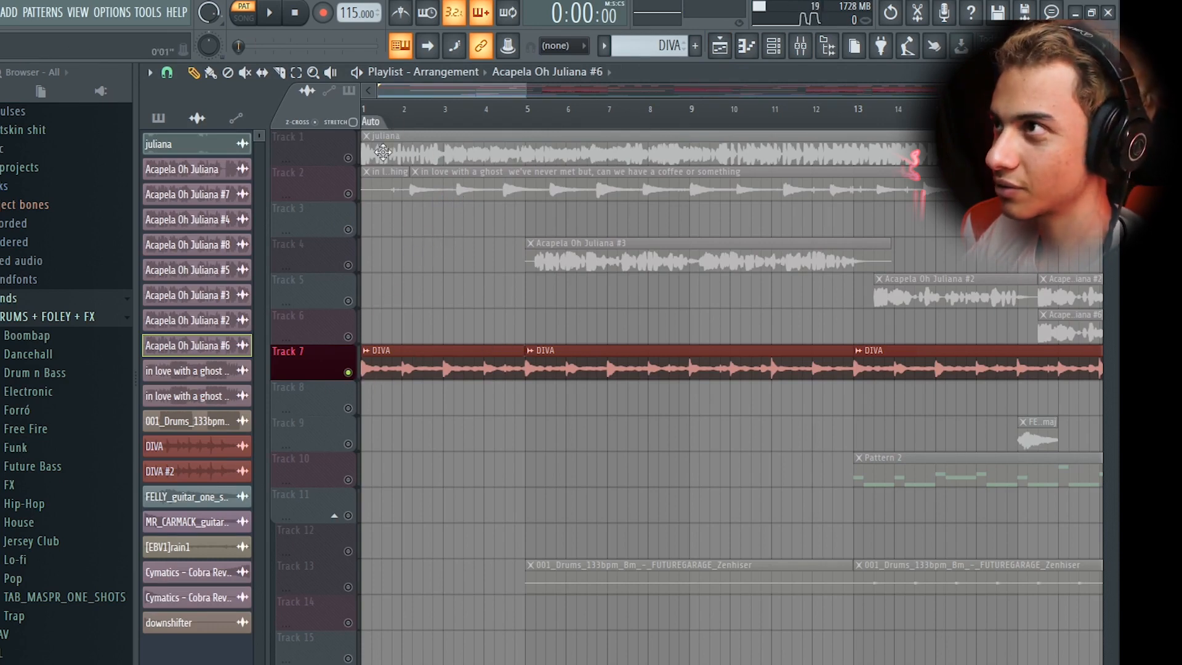
left_click_drag(425, 110, 363, 109)
key("space")
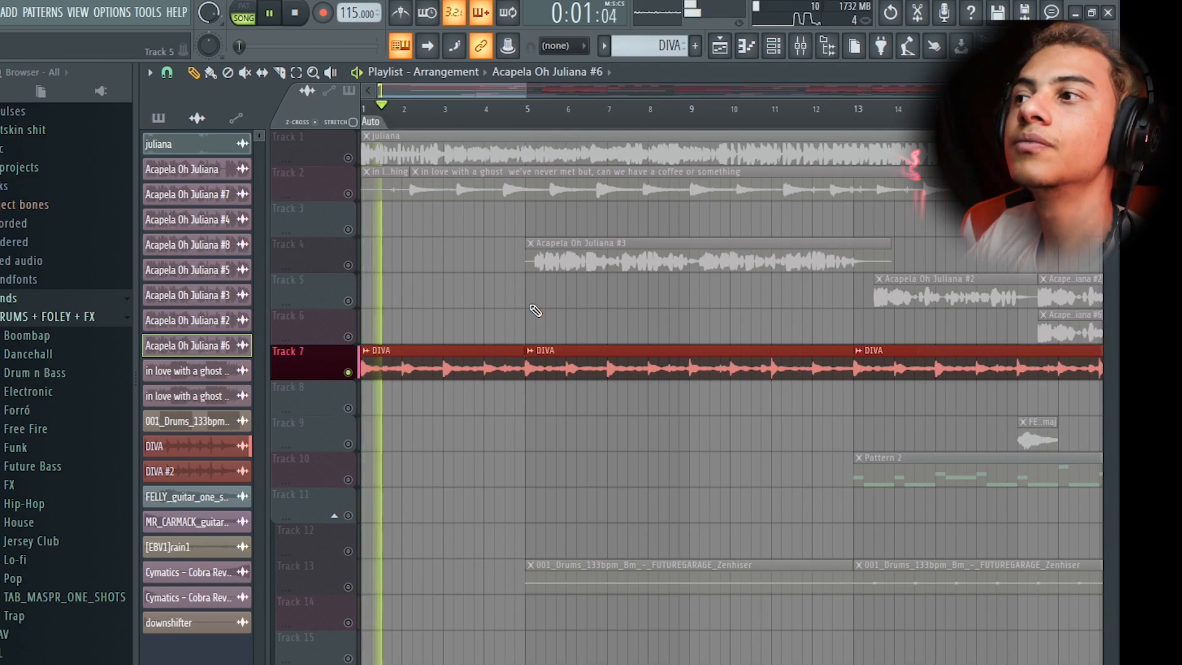
Follow the Diva channel's notes in the piano roll during playback, then return to the playlist and stop the song.
key("F6")
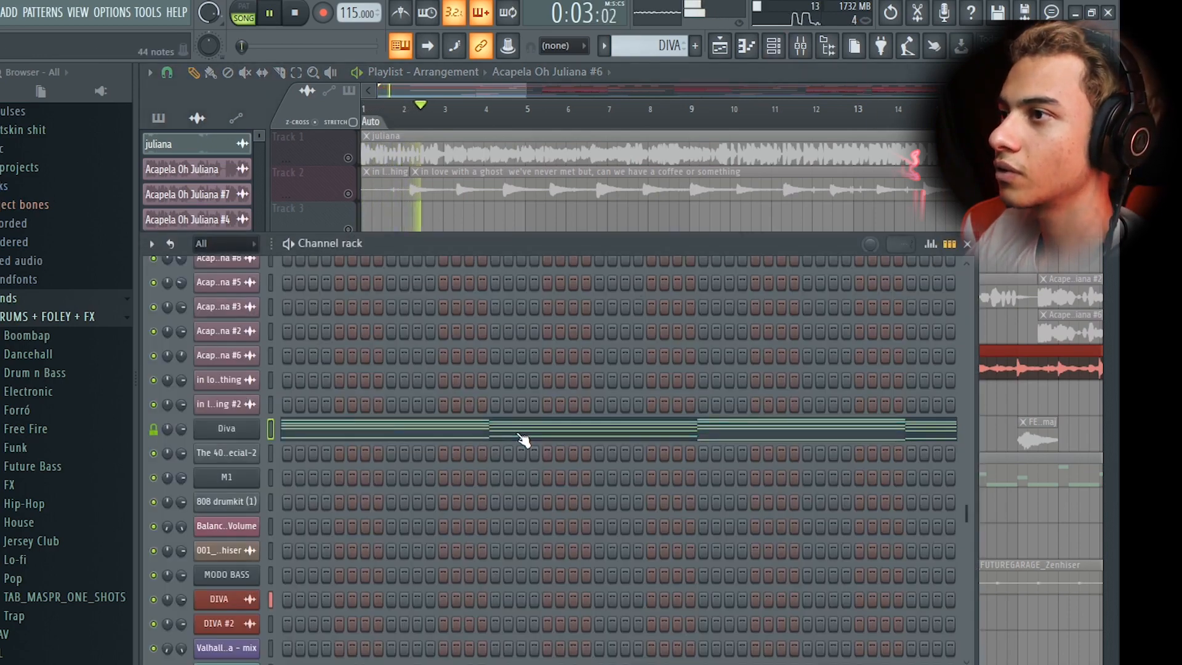
left_click(536, 435)
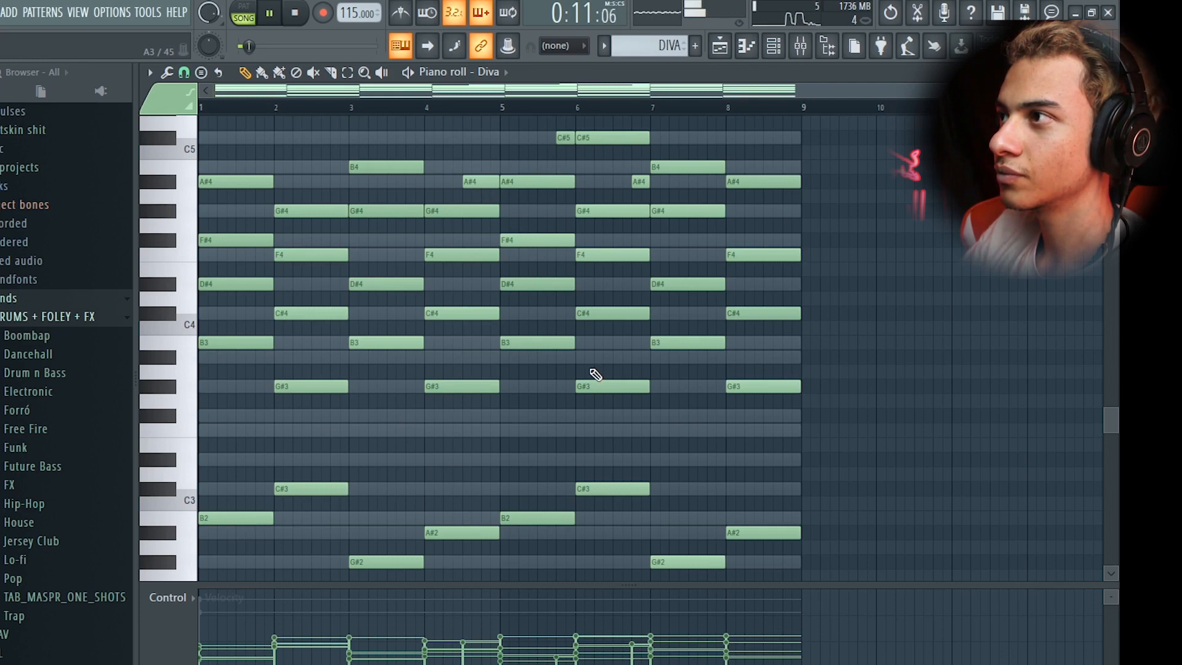
scroll(613, 386, "up", 3)
scroll(668, 431, "down", 2)
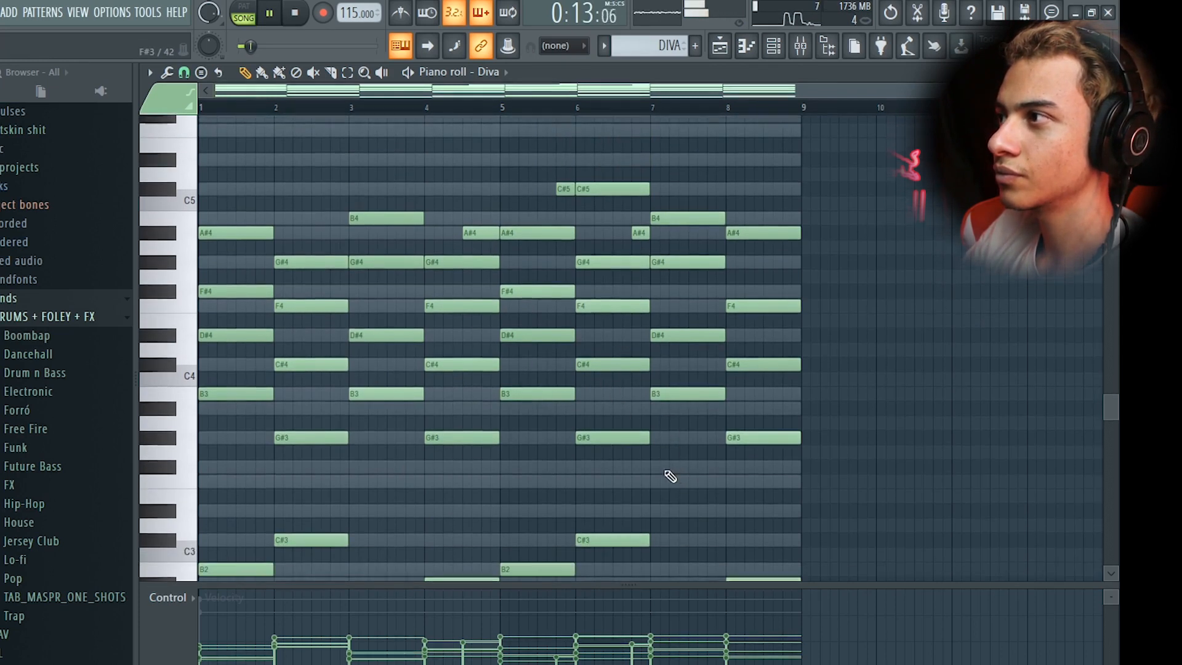
left_click(720, 46)
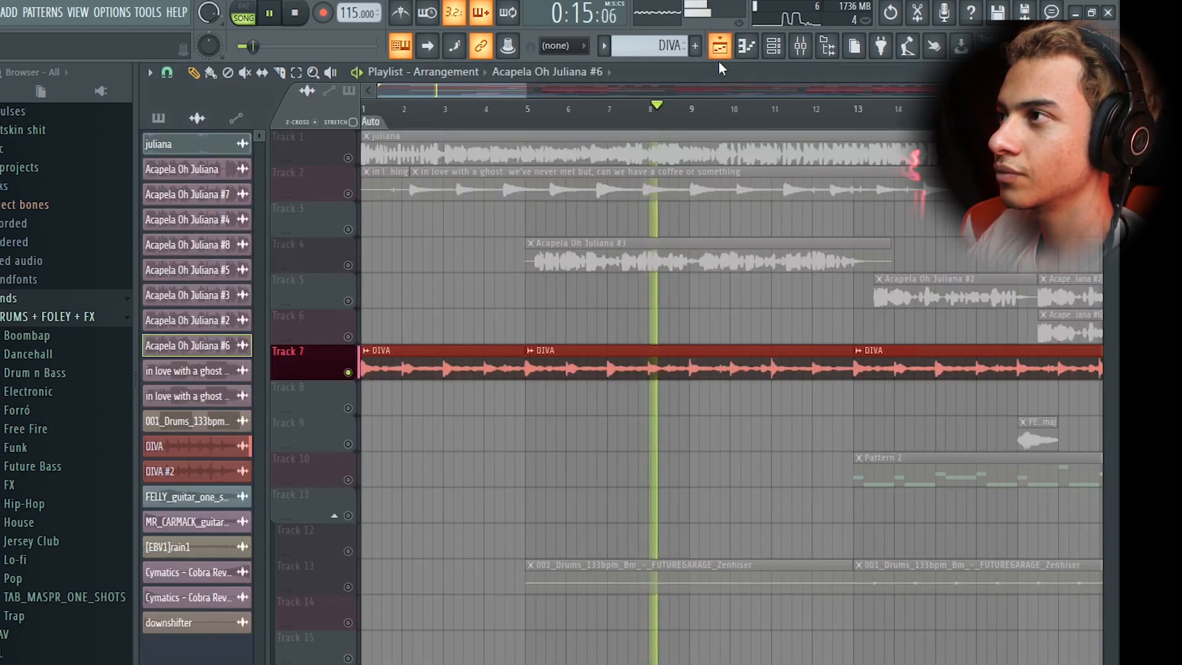
scroll(657, 270, "down", 2)
key("space")
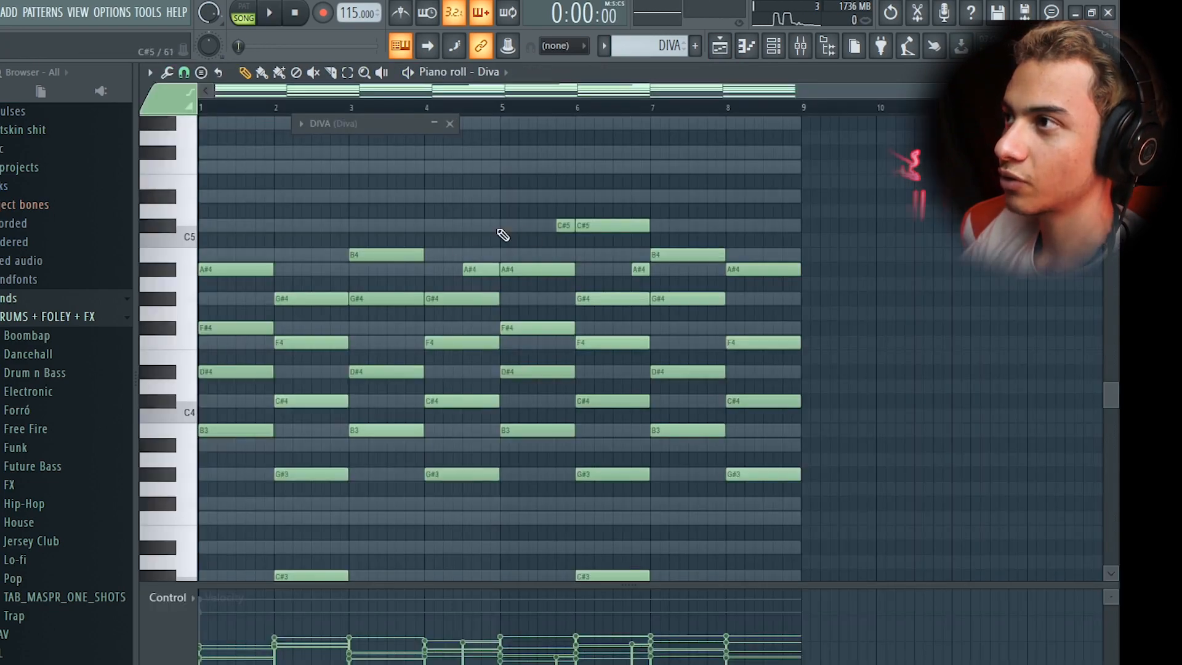
Examine the Sampler channel's full-length scale notes in the piano roll, then go back to the Diva chord and passing notes.
right_click(472, 227)
right_click(472, 227)
right_click(472, 254)
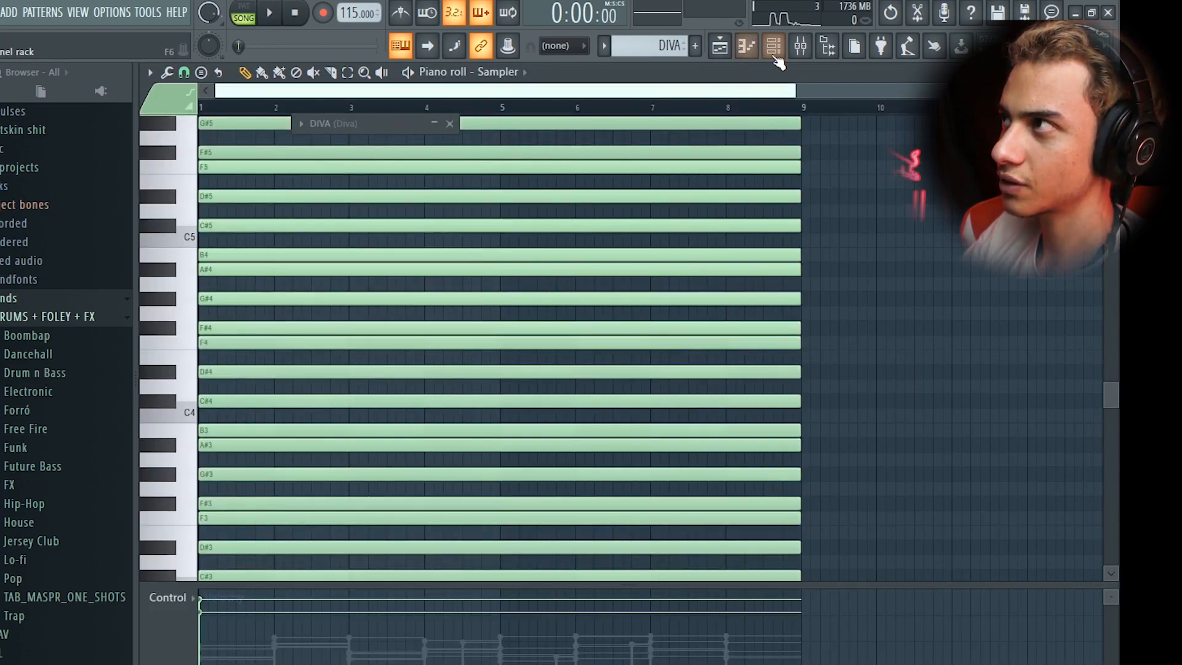
left_click(773, 45)
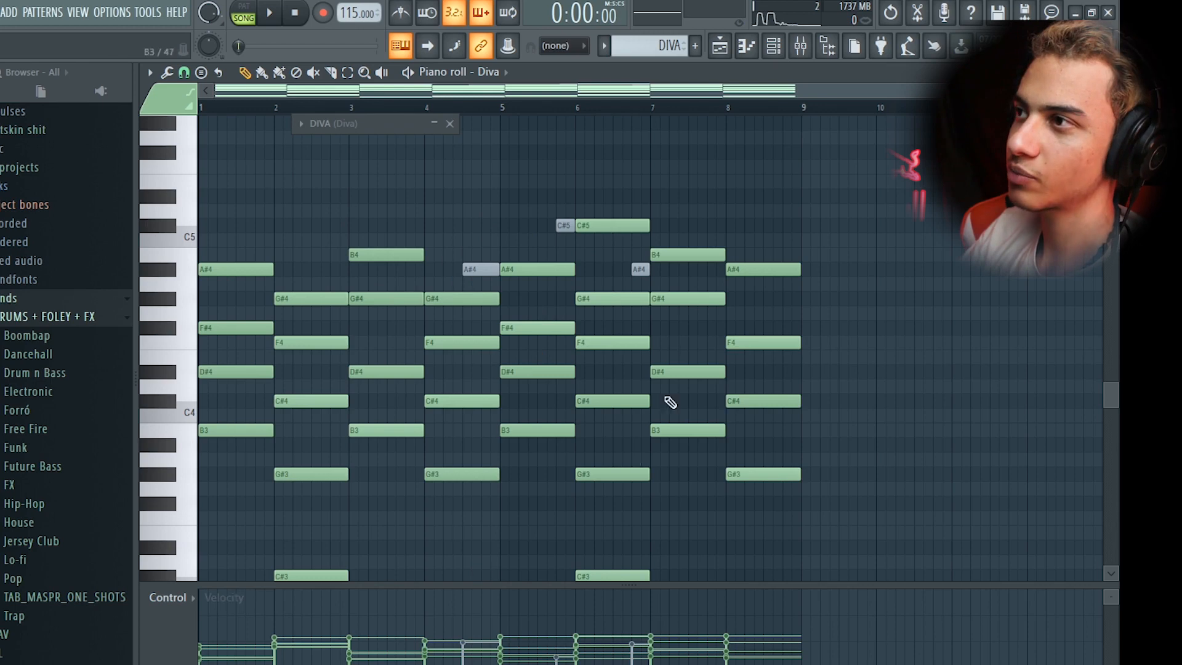
scroll(224, 330, "down", 3)
scroll(505, 271, "up", 4)
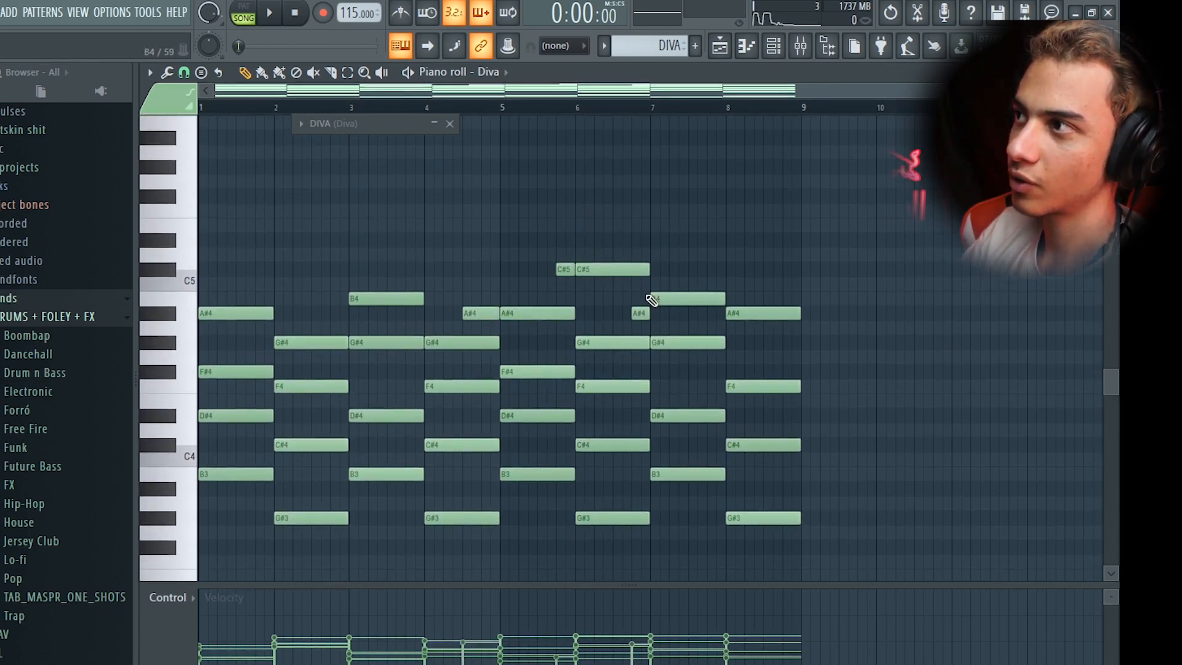
Return to the playlist and cancel the solo on Track 7 so that all tracks are enabled.
key("F5")
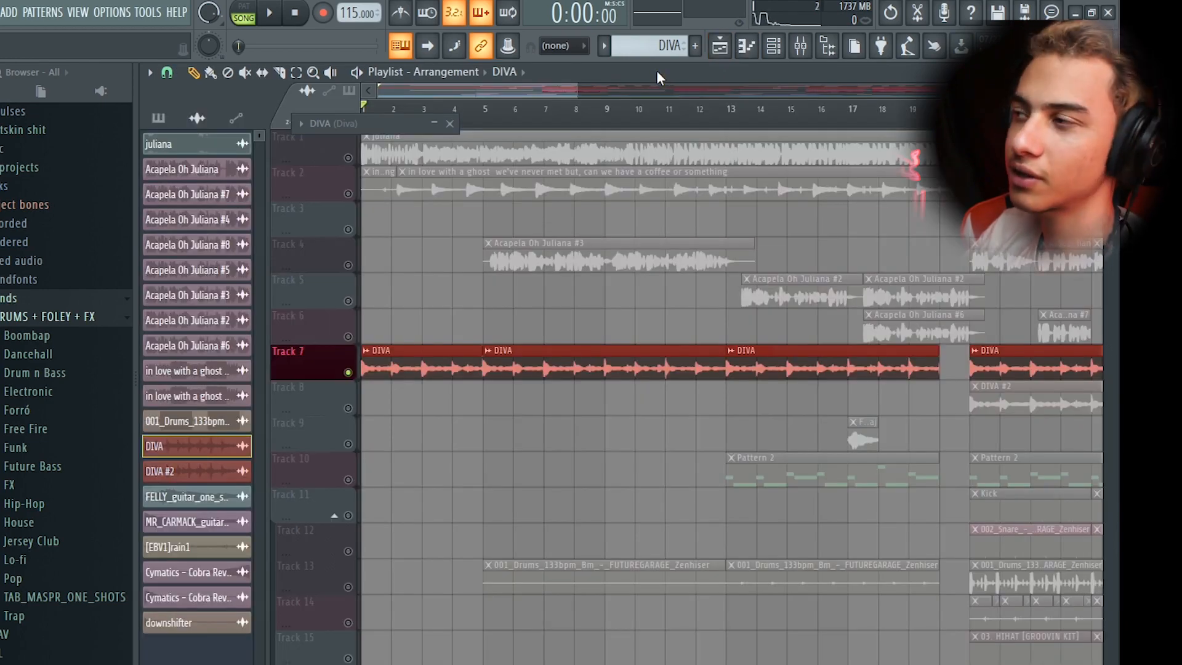
scroll(456, 228, "down", 3)
scroll(256, 390, "up", 3)
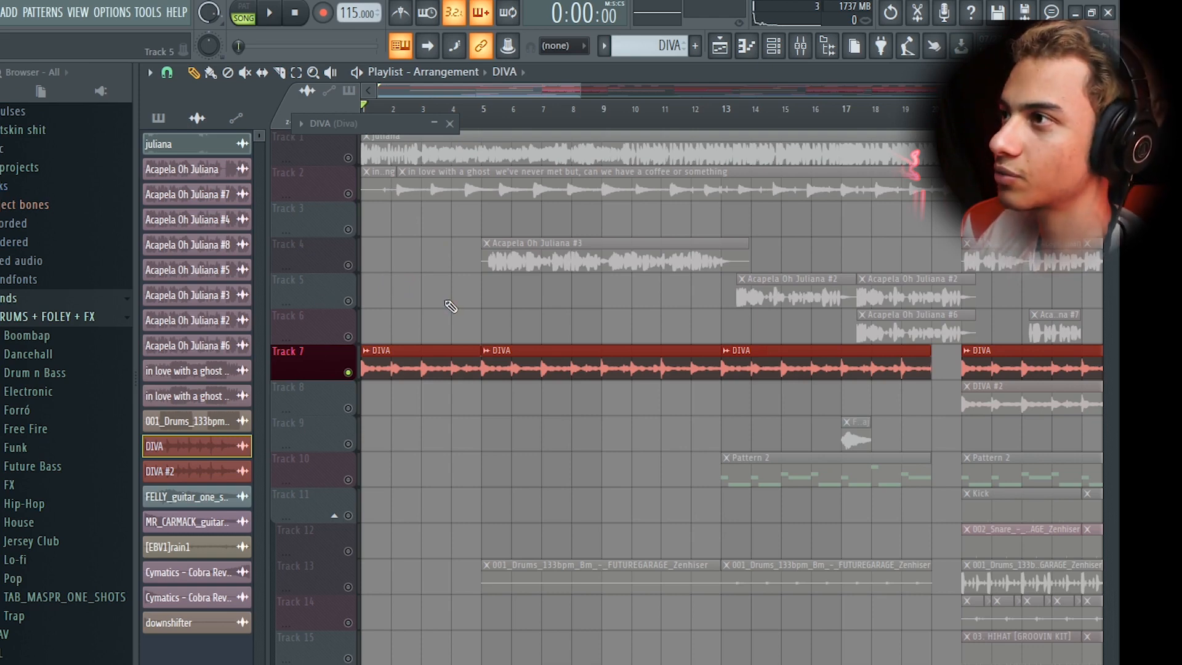
right_click(349, 300)
right_click(349, 299)
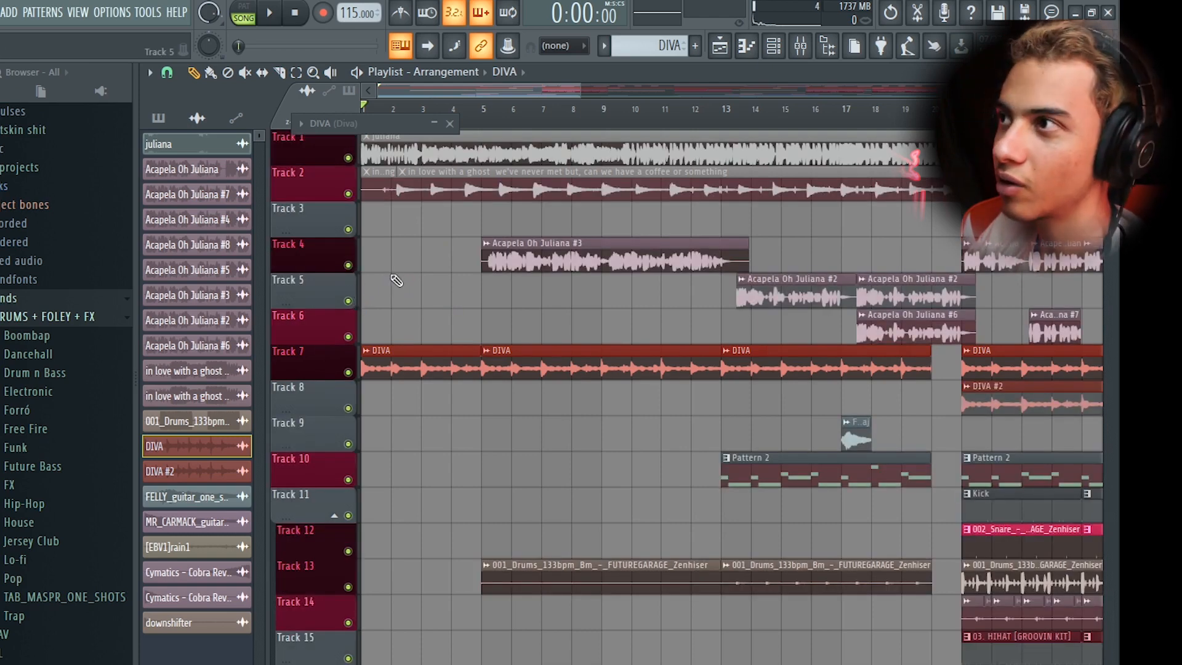
Close the Diva plugin window, play the song from the start with mixer track 13 (Diva) soloed, then stop.
scroll(363, 313, "down", 1)
scroll(300, 337, "up", 2)
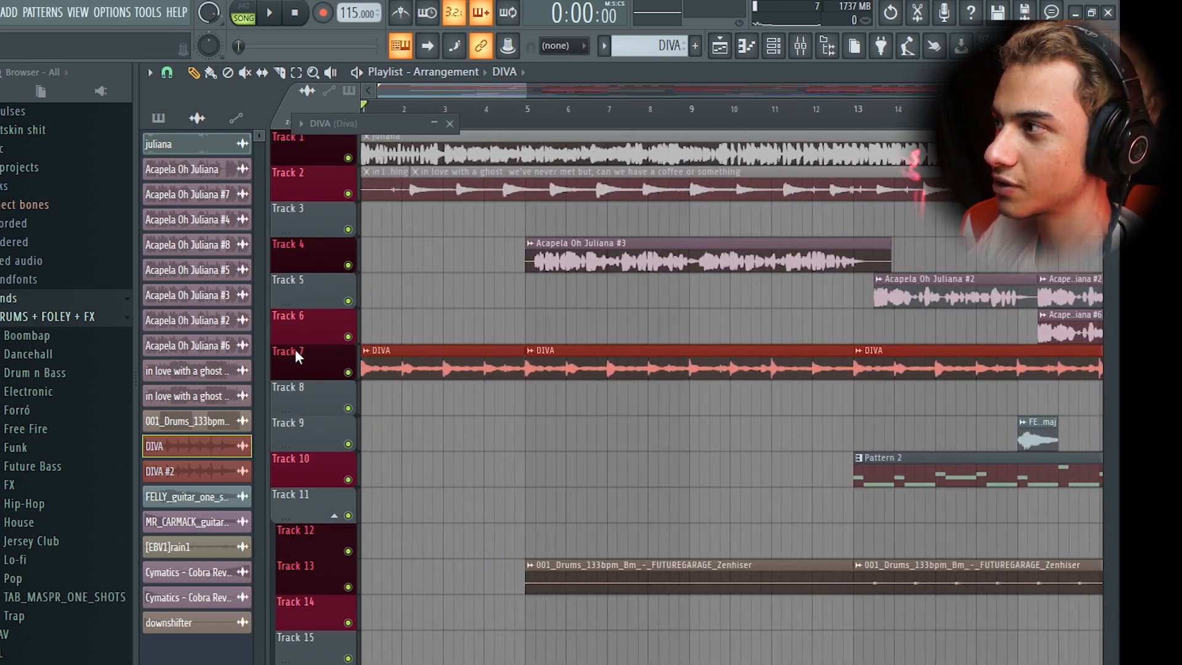
scroll(379, 318, "down", 1)
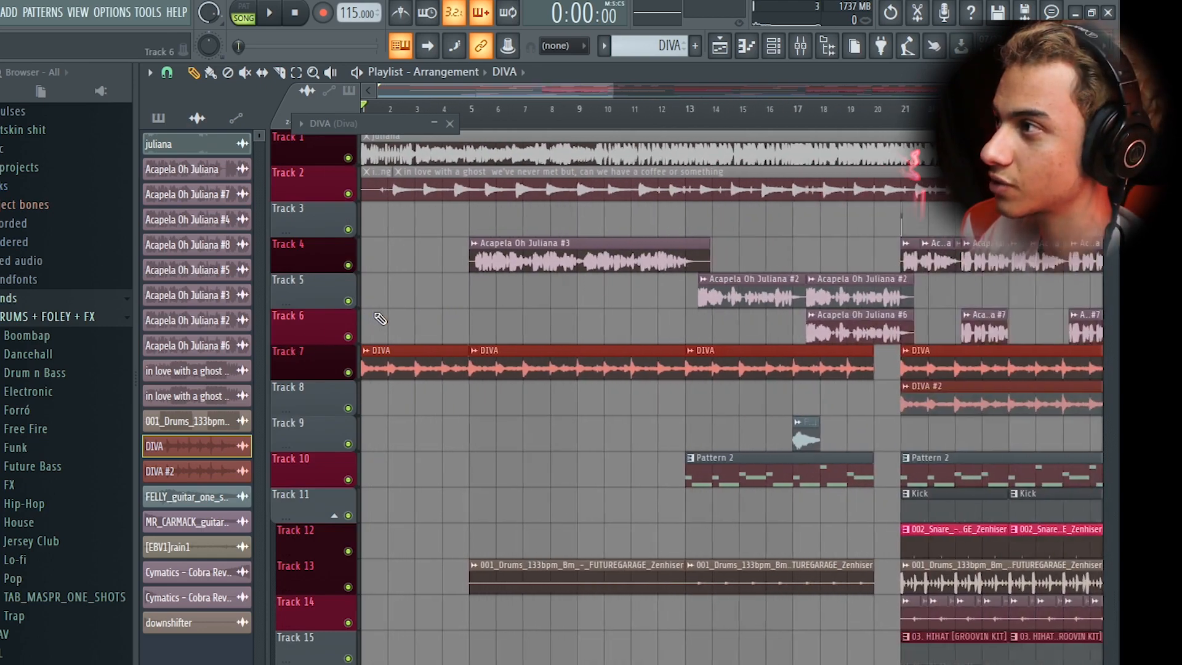
scroll(380, 318, "up", 2)
scroll(567, 178, "down", 1)
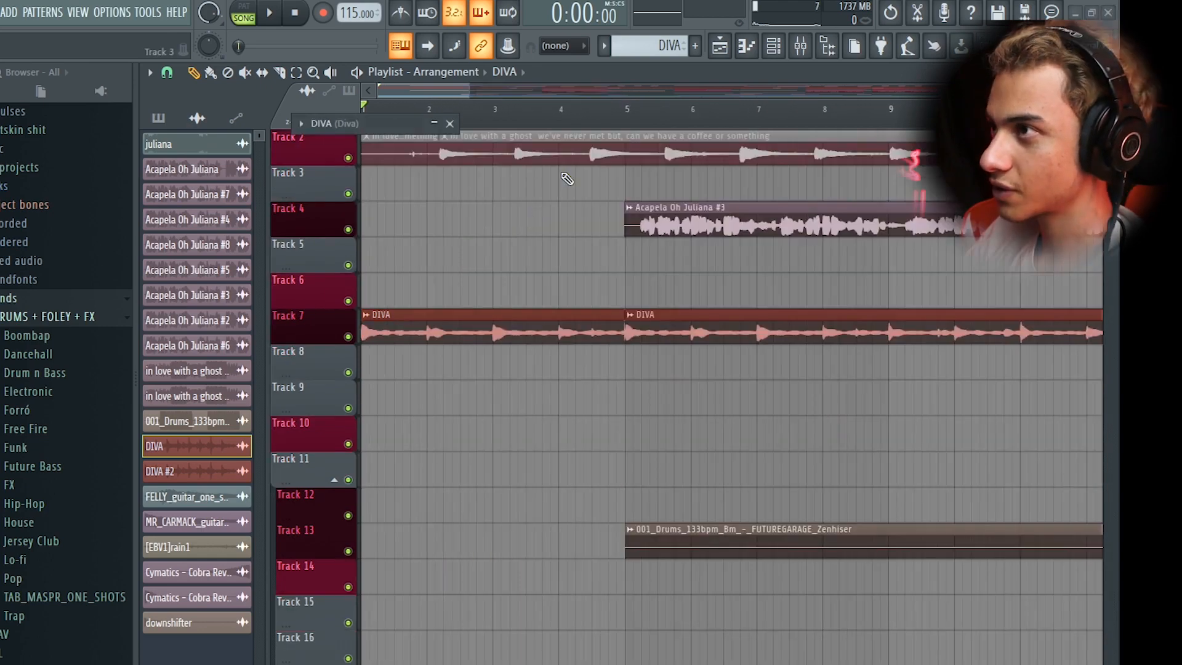
left_click(450, 123)
key("space")
key("F9")
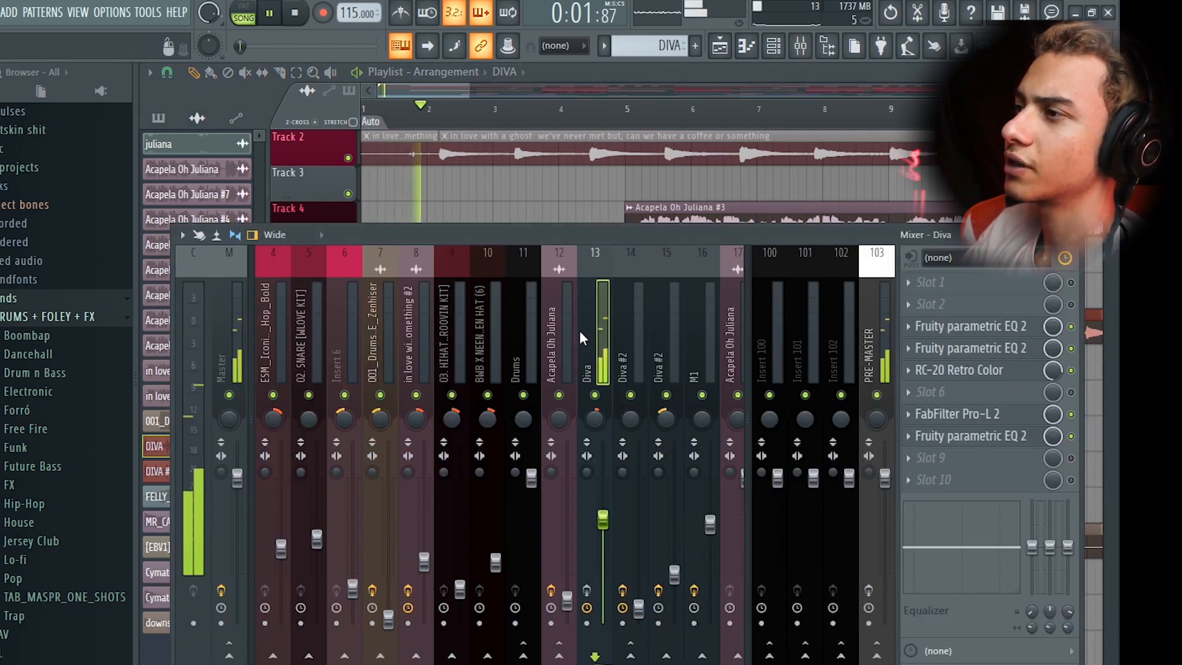
scroll(578, 330, "down", 3)
right_click(488, 395)
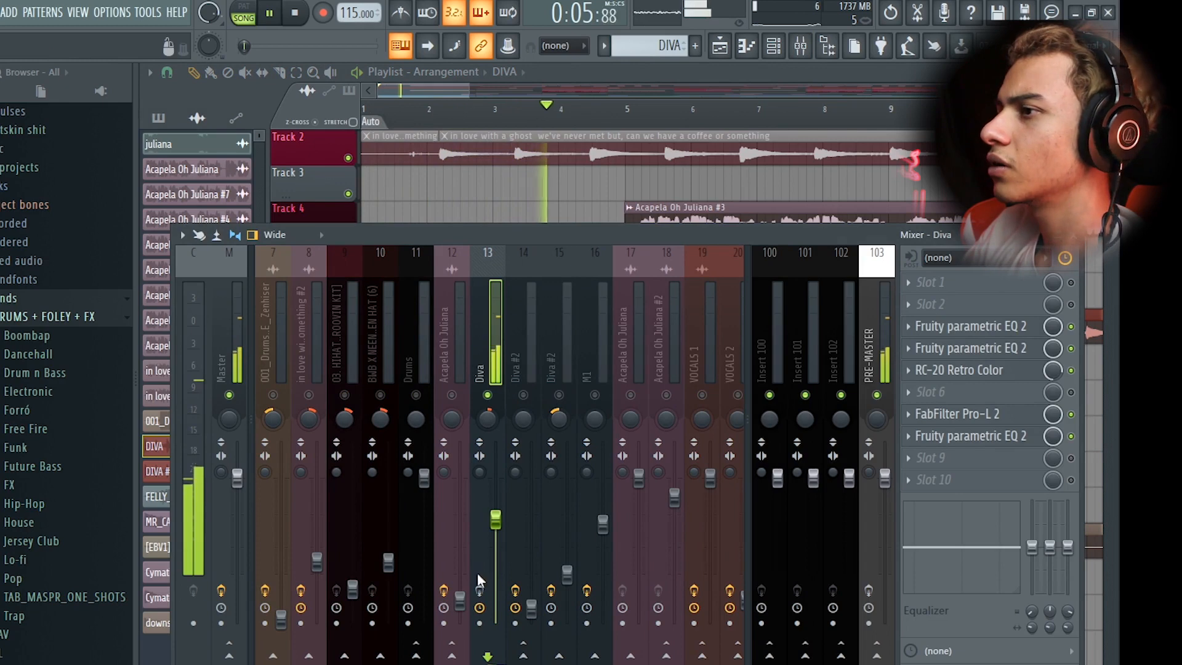
key("space")
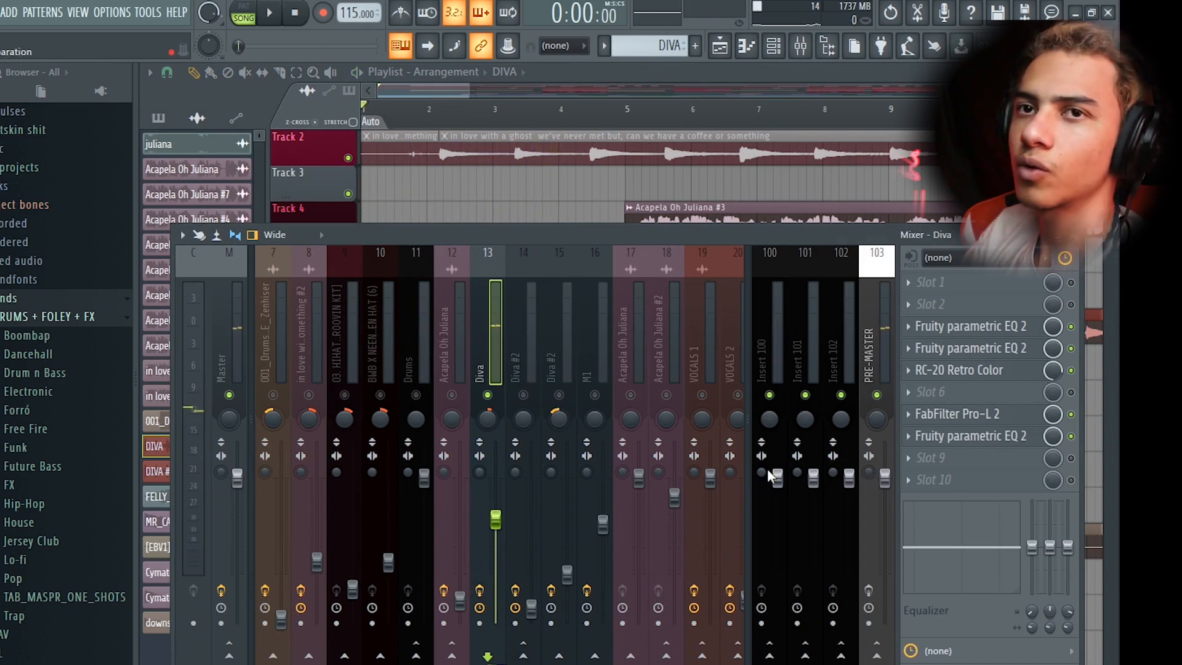
Inspect the low-cut curves of the first two Fruity parametric EQ 2 effects on the Diva mixer track, then close both.
left_click(990, 349)
left_click(930, 348)
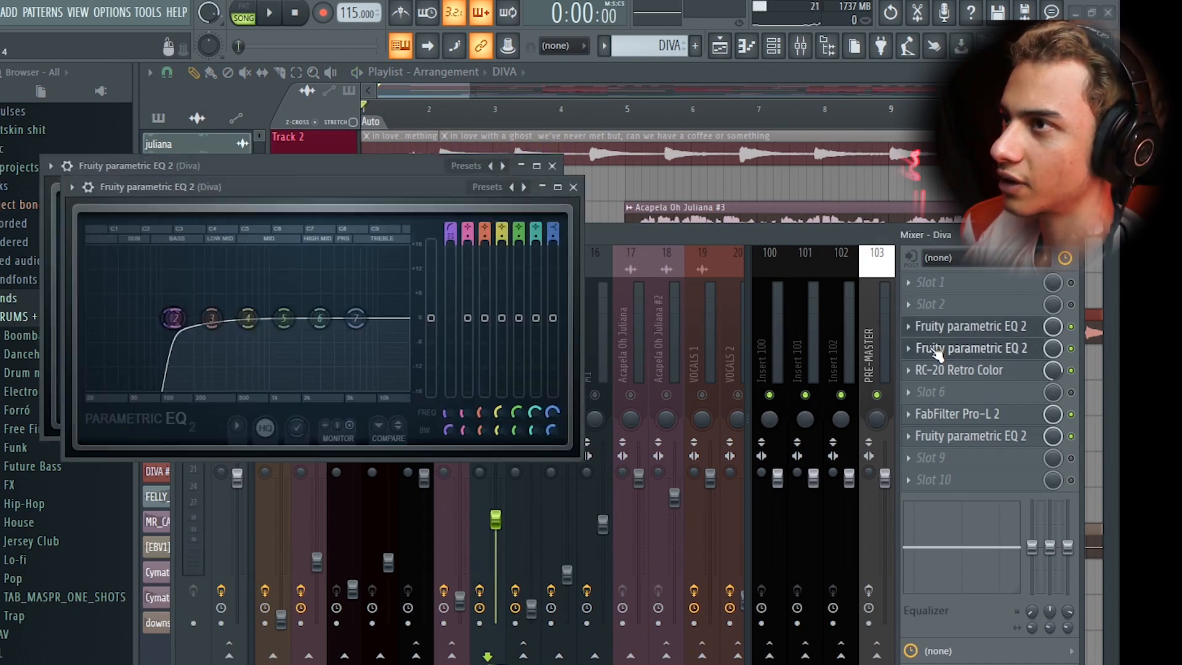
left_click(573, 187)
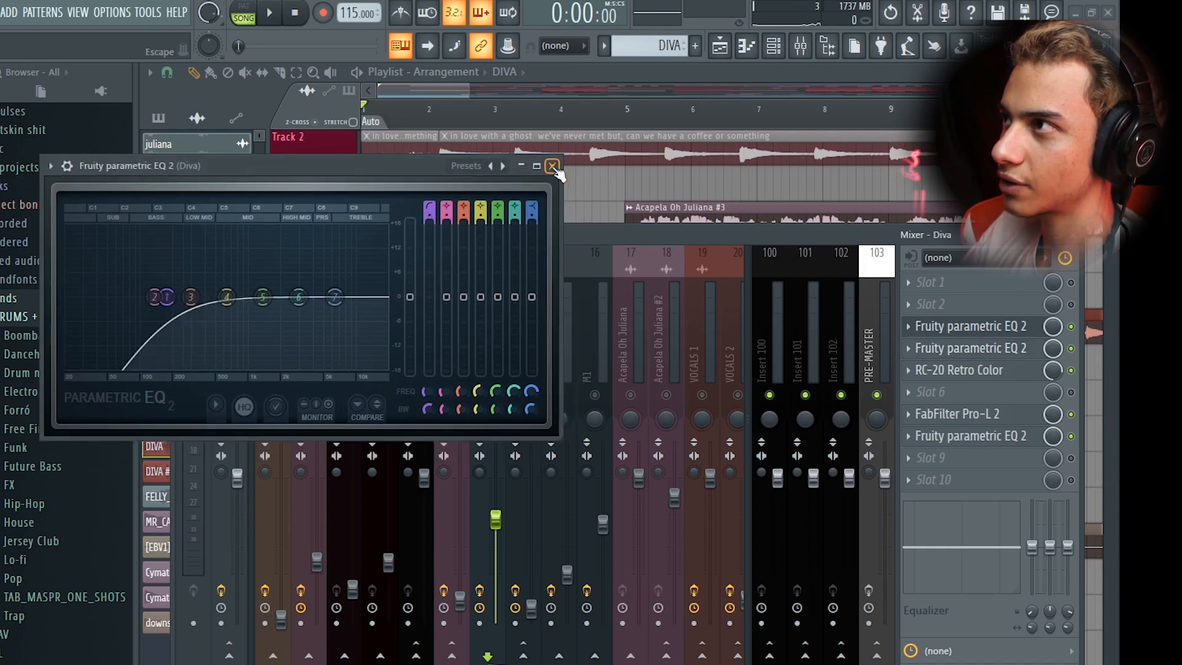
left_click(552, 165)
Inspect the RC-20 Retro Color VHS settings on the Diva track, both stopped and during playback, then close the plugin.
left_click(960, 370)
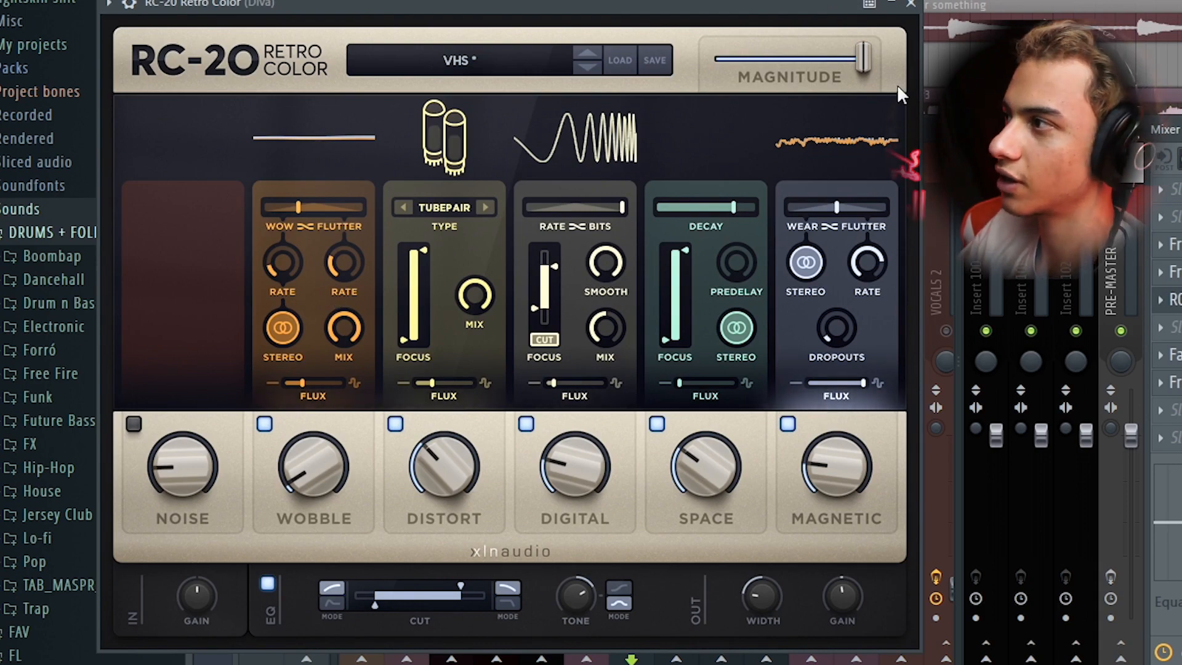
key("Escape")
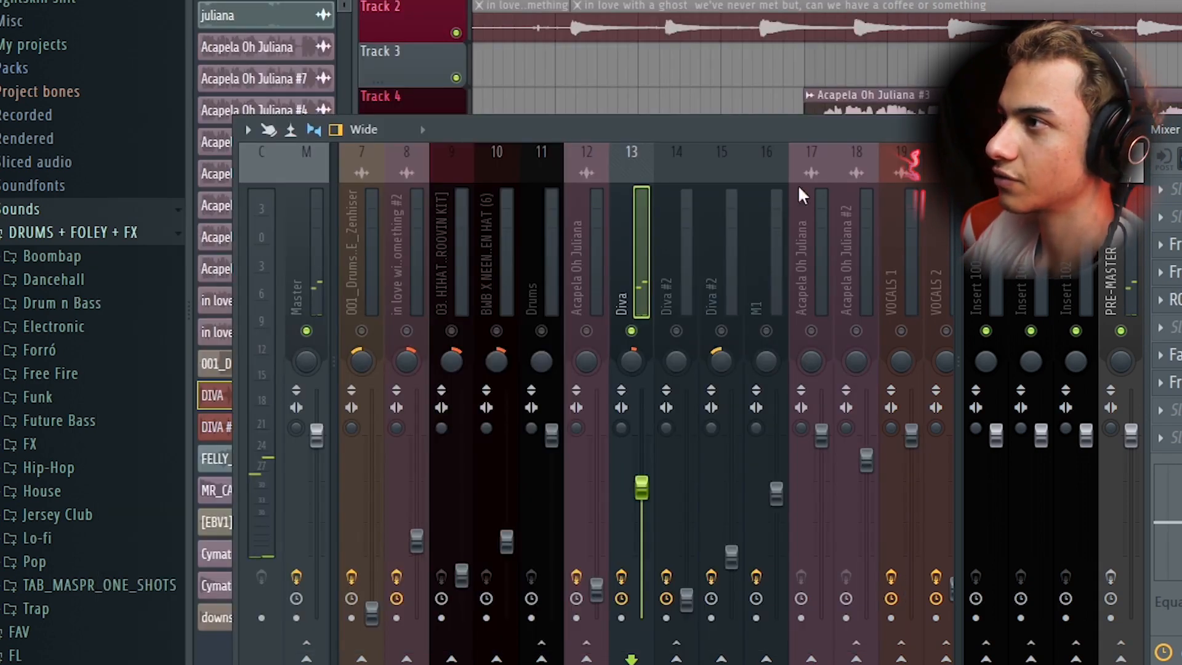
key("space")
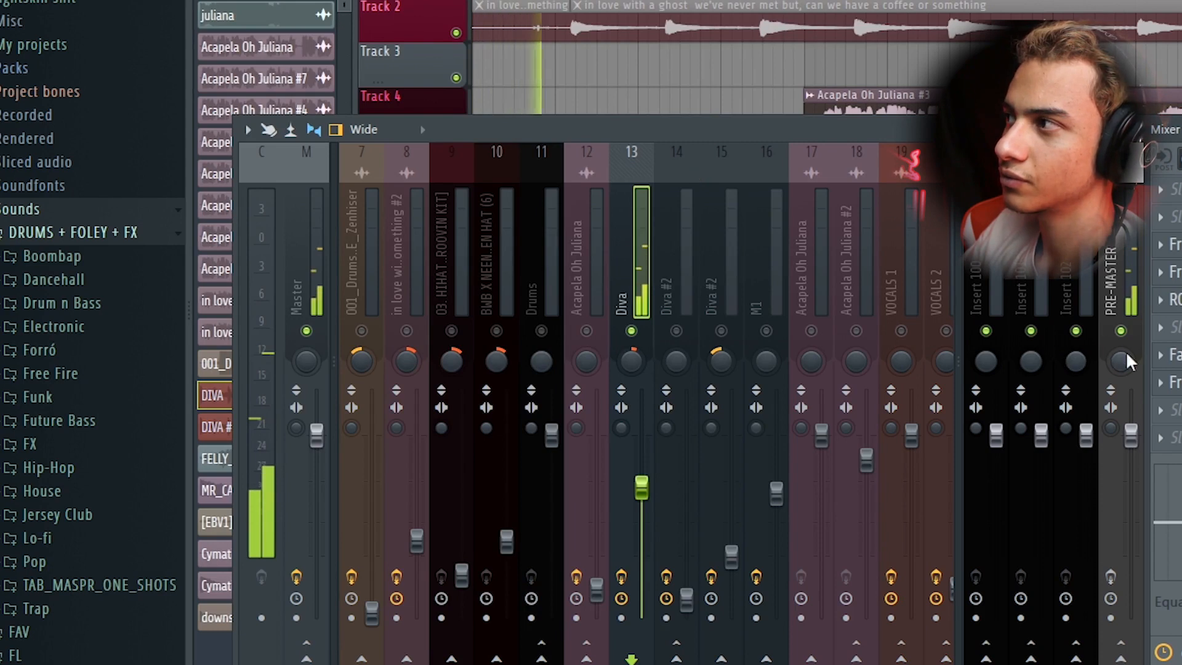
left_click(1170, 300)
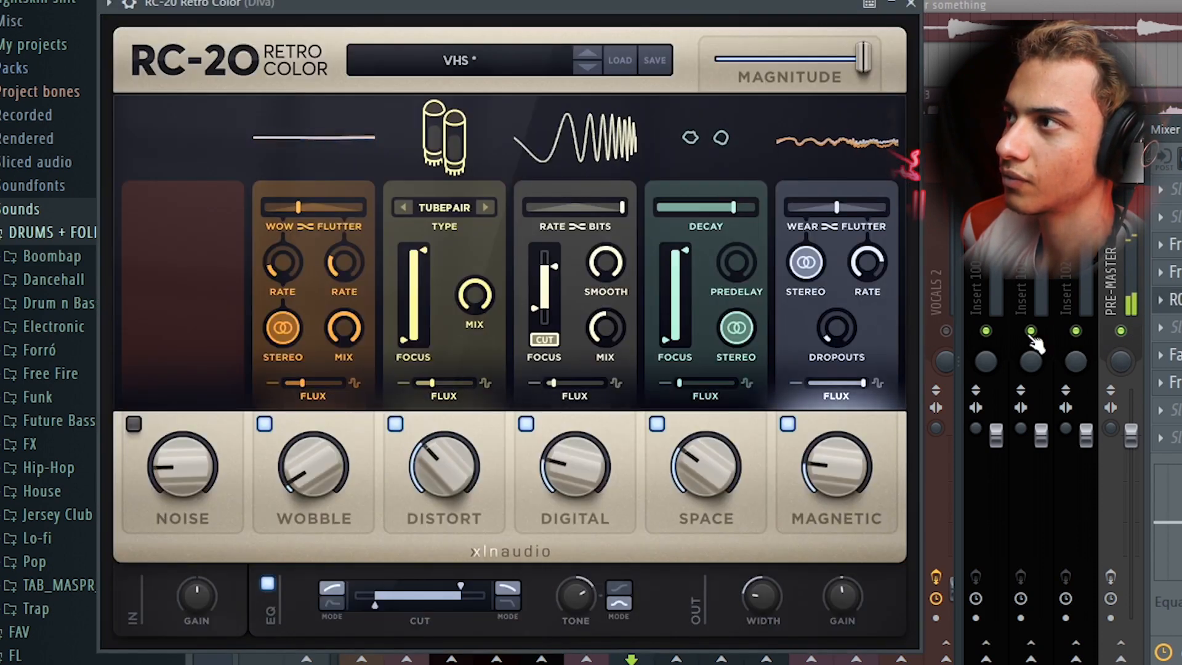
key("Escape")
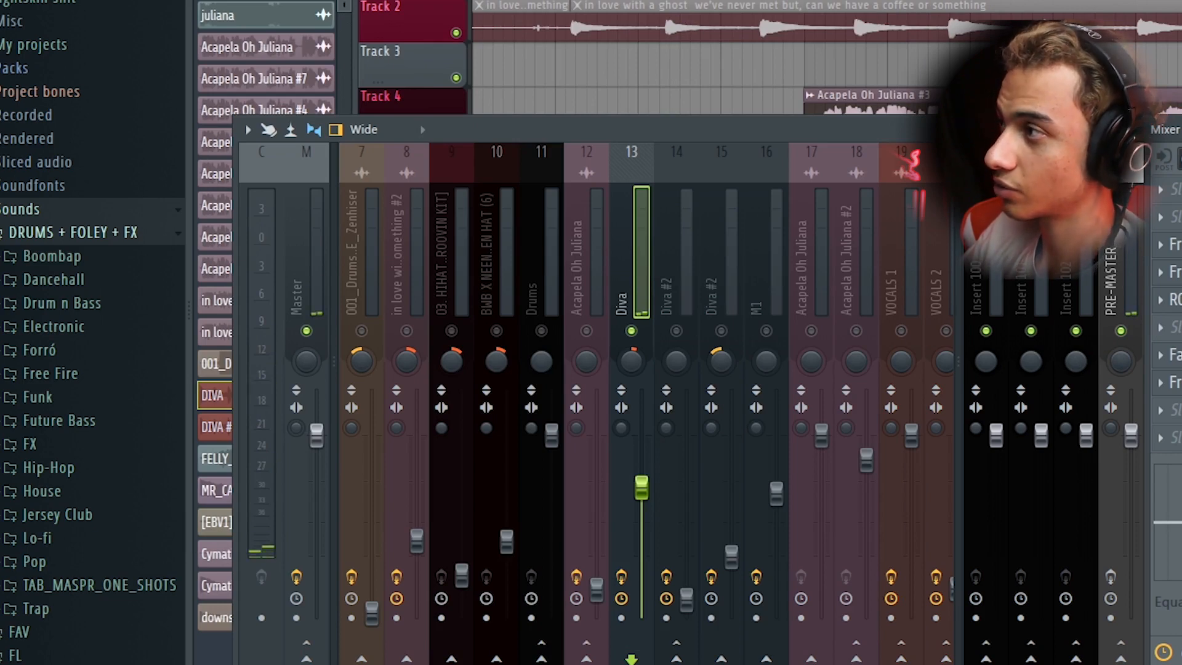
Open FabFilter Pro-L 2 on the Diva track, move its window fully into view and watch its gain reduction during playback.
left_click(1174, 355)
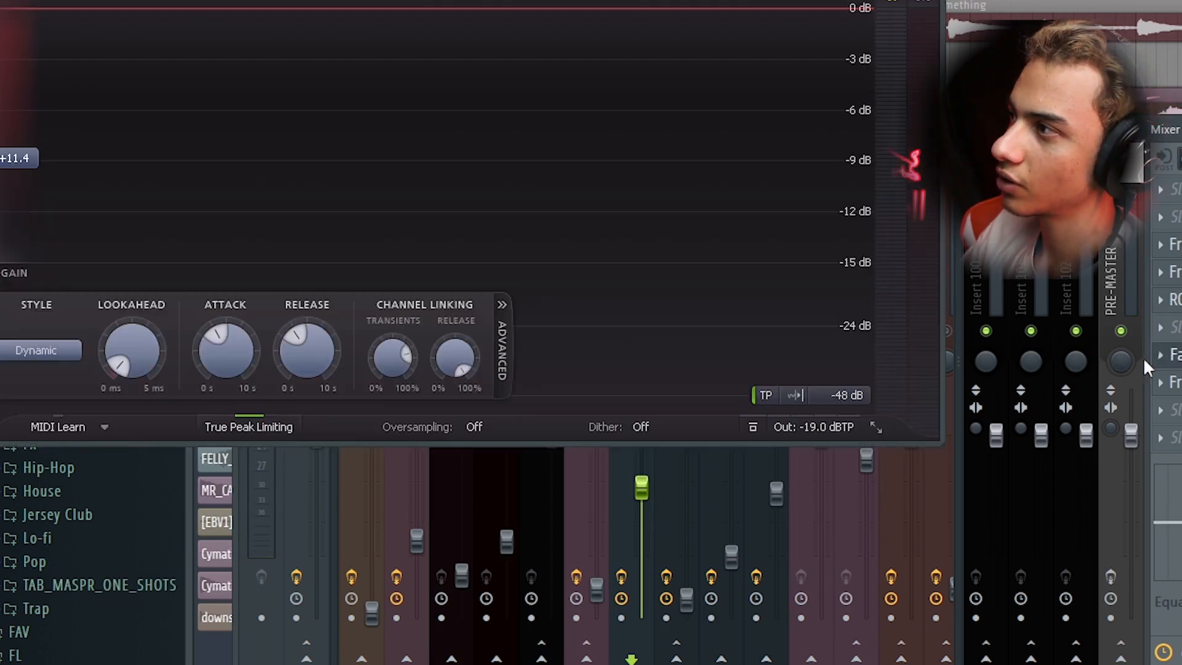
left_click_drag(458, 0, 584, 116)
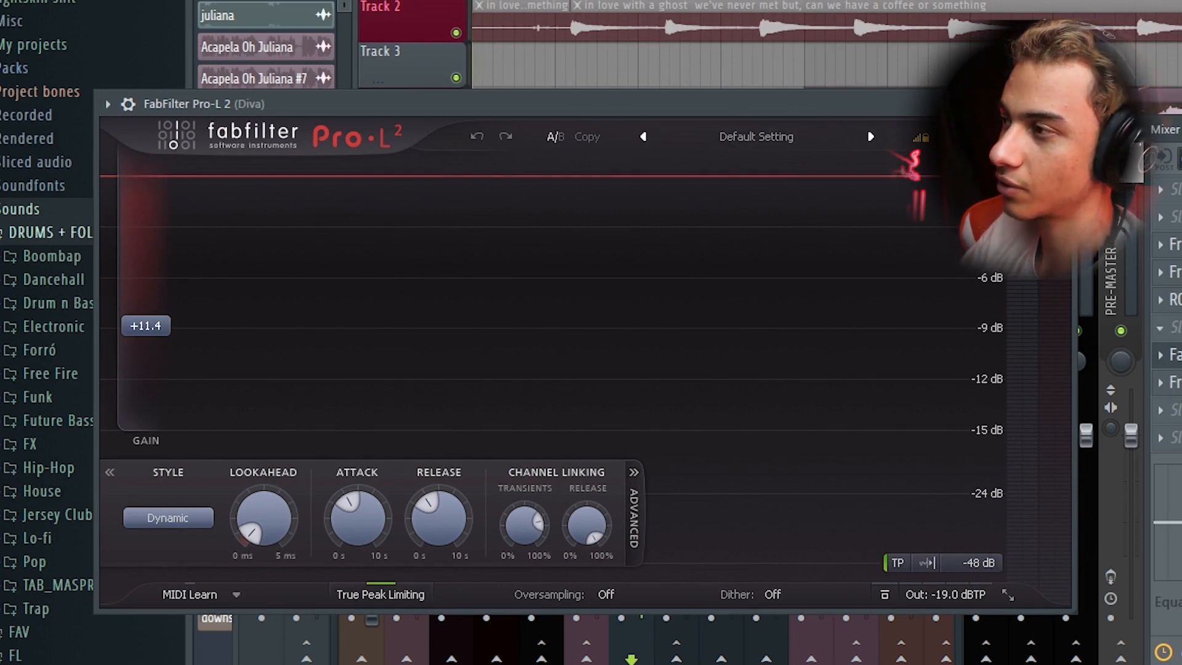
key("space")
mouse_move(964, 600)
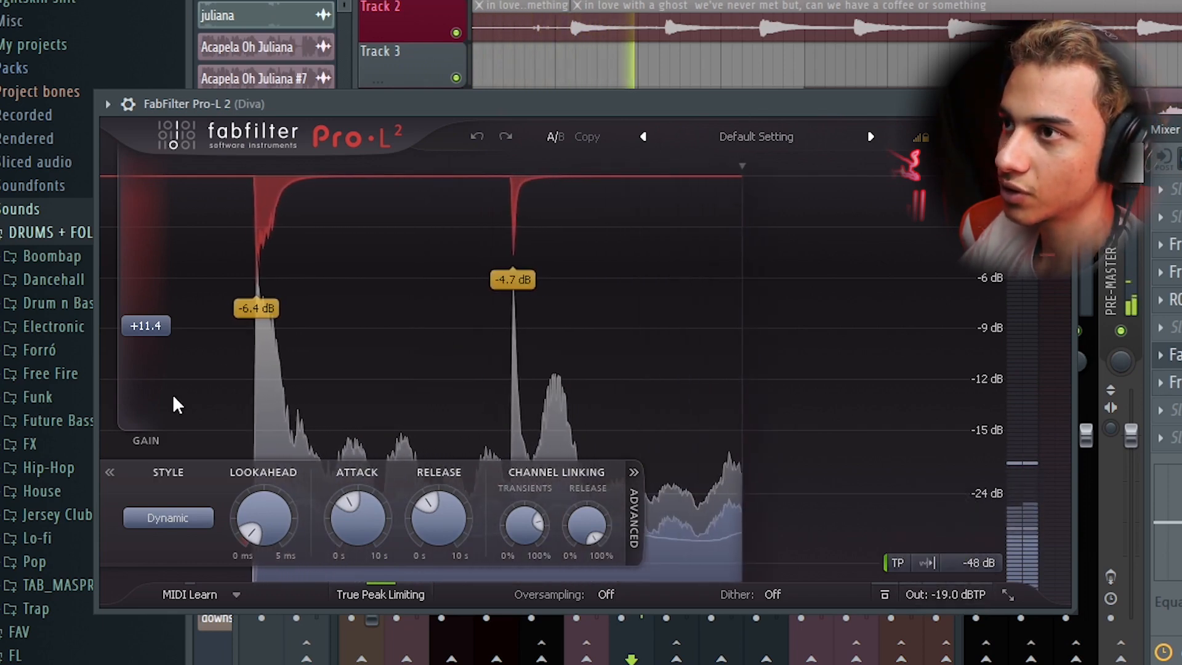
mouse_move(157, 387)
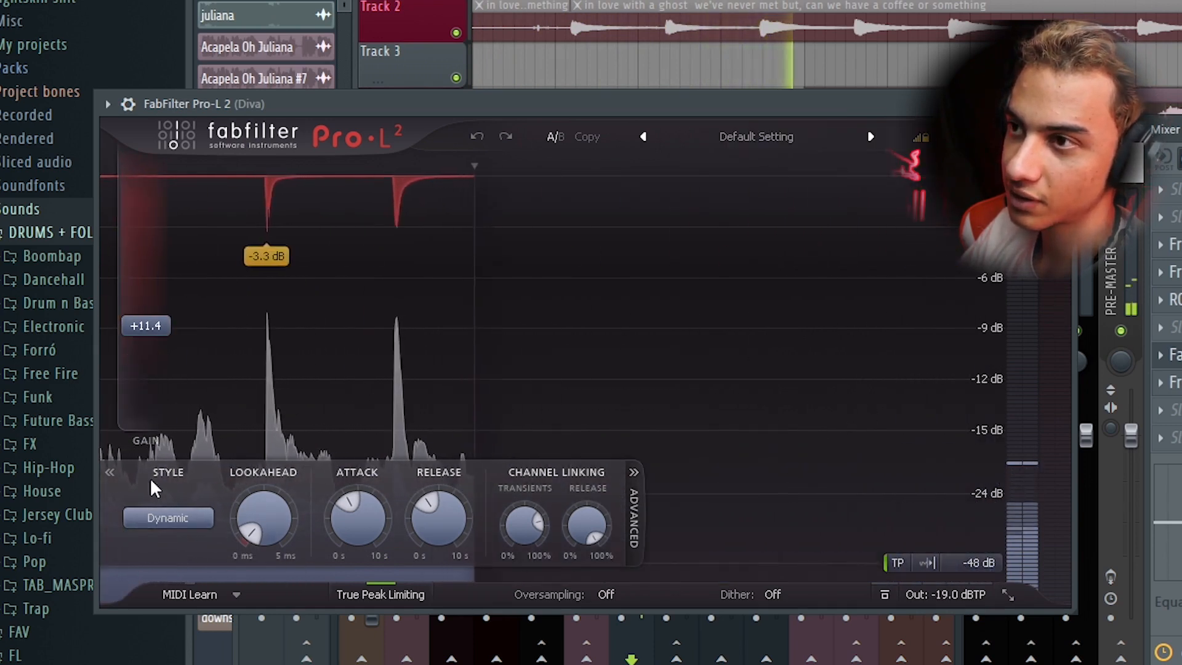
View the Pro-L 2 limiting styles, leave Dynamic selected and close the limiter window.
left_click(161, 517)
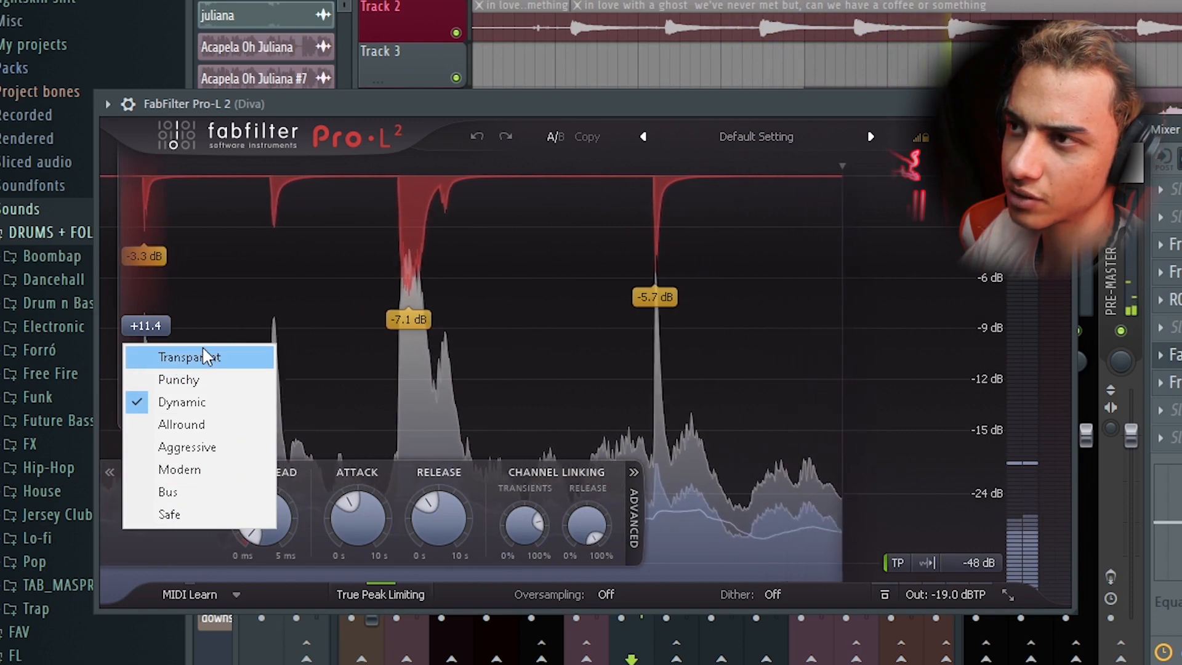
left_click(426, 440)
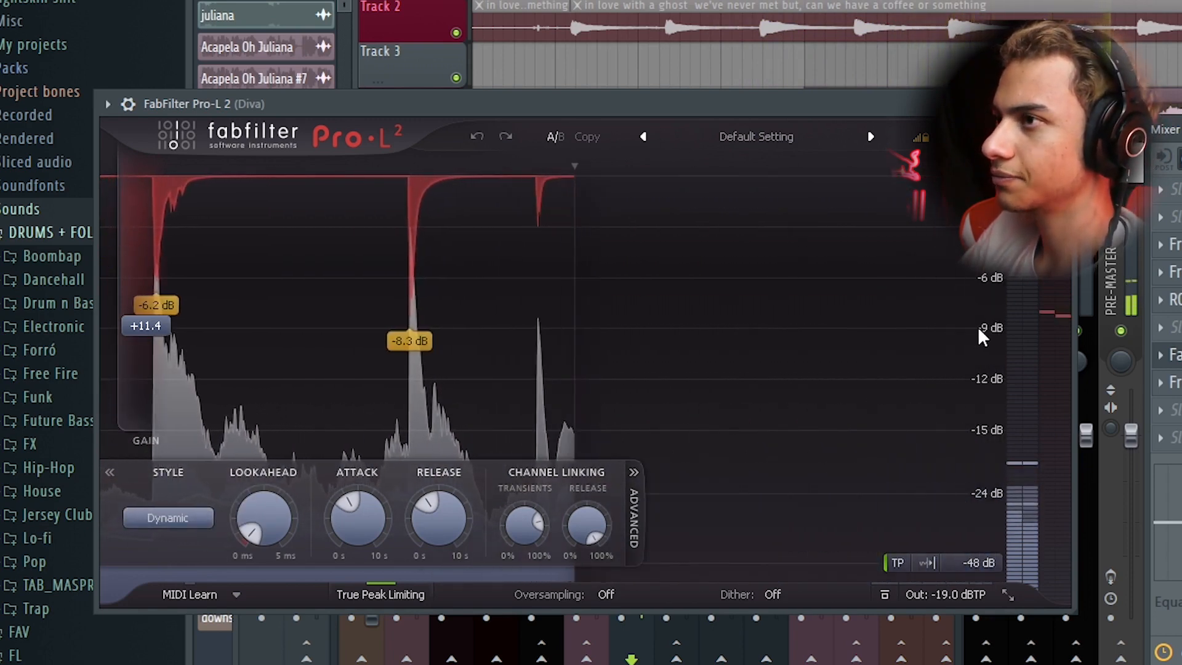
left_click(1063, 104)
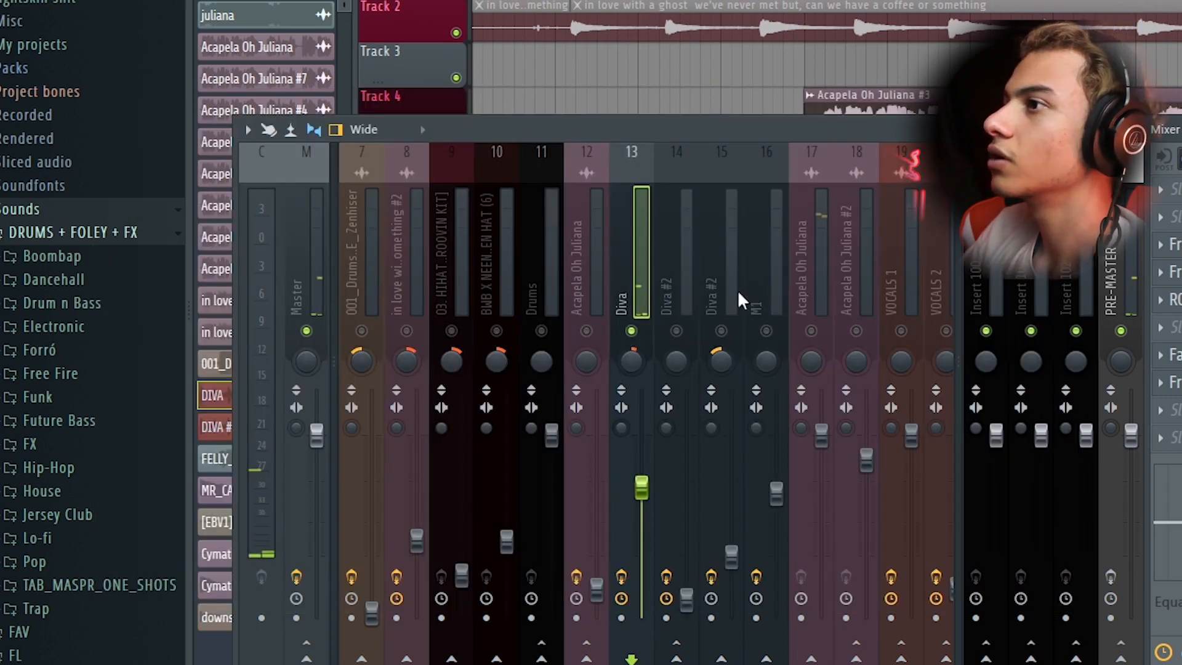
Close the mixer and solo Tracks 7 and 8 together in the playlist where the DIVA #2 clip starts.
key("F9")
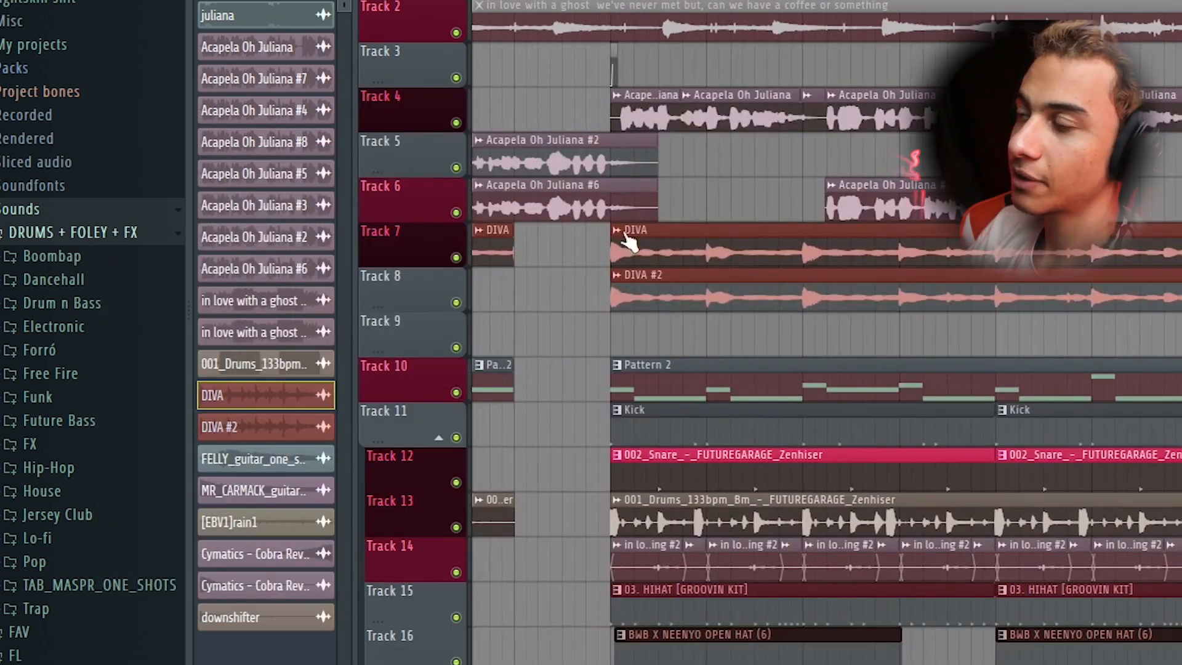
right_click(458, 258)
scroll(741, 283, "up", 2)
left_click(458, 302)
Inspect the time-stretching pitch of the DIVA #2 sample, then solo Track 8 alone and play its clip.
double_click(635, 294)
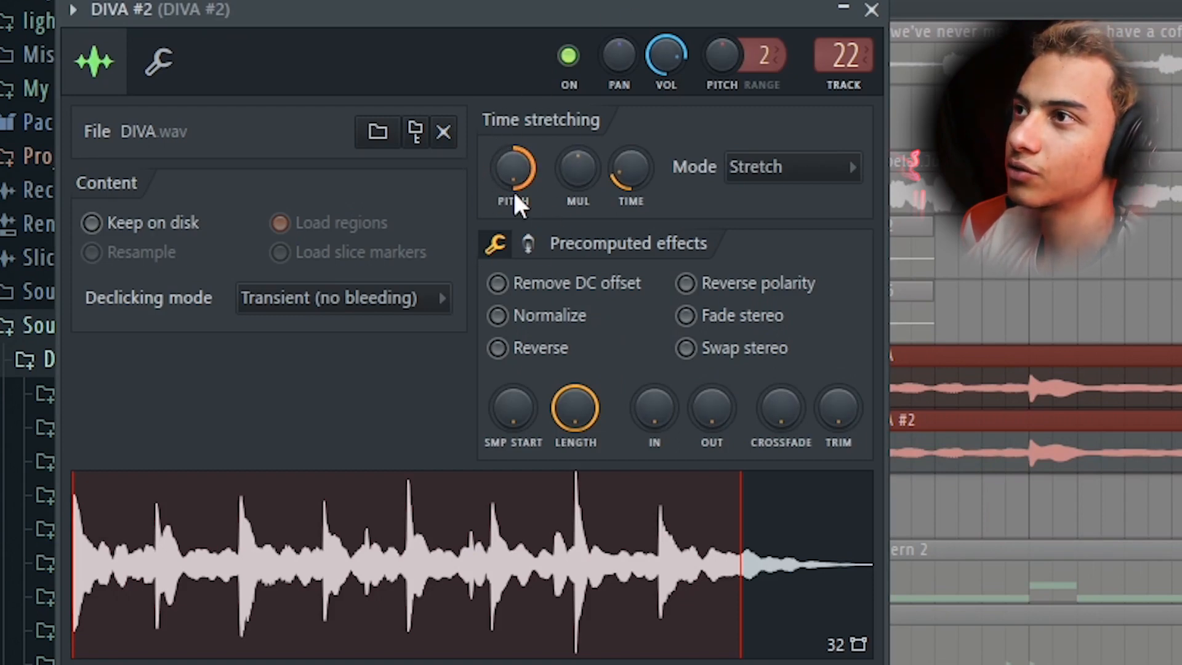
left_click(871, 10)
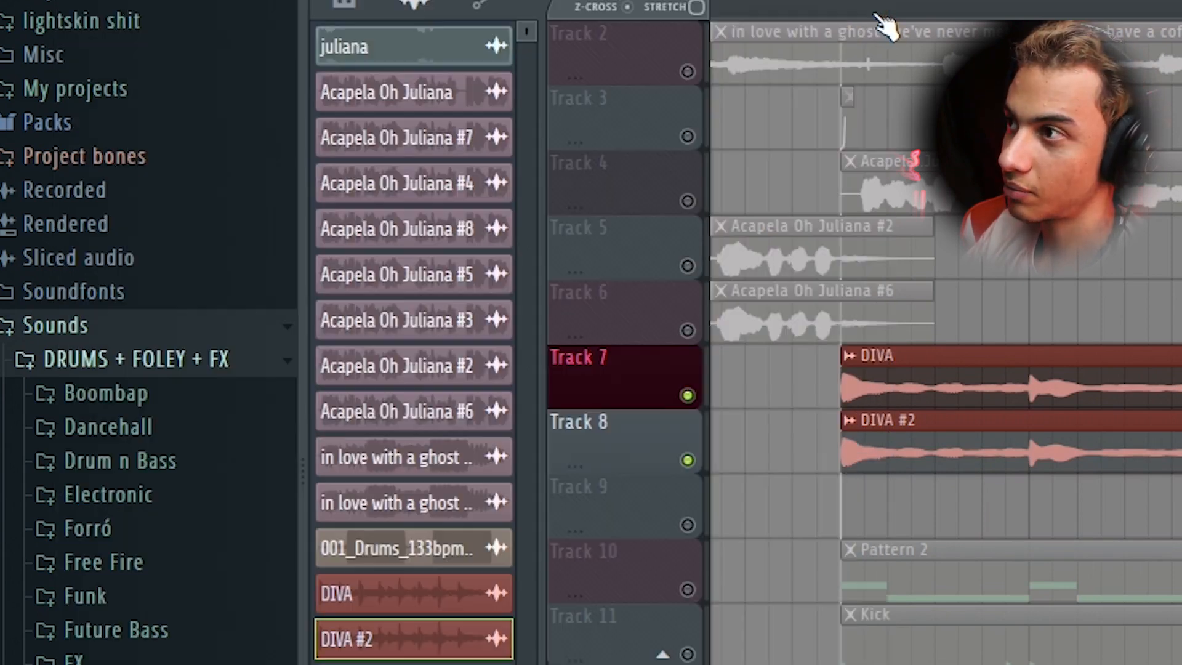
right_click(688, 459)
key("space")
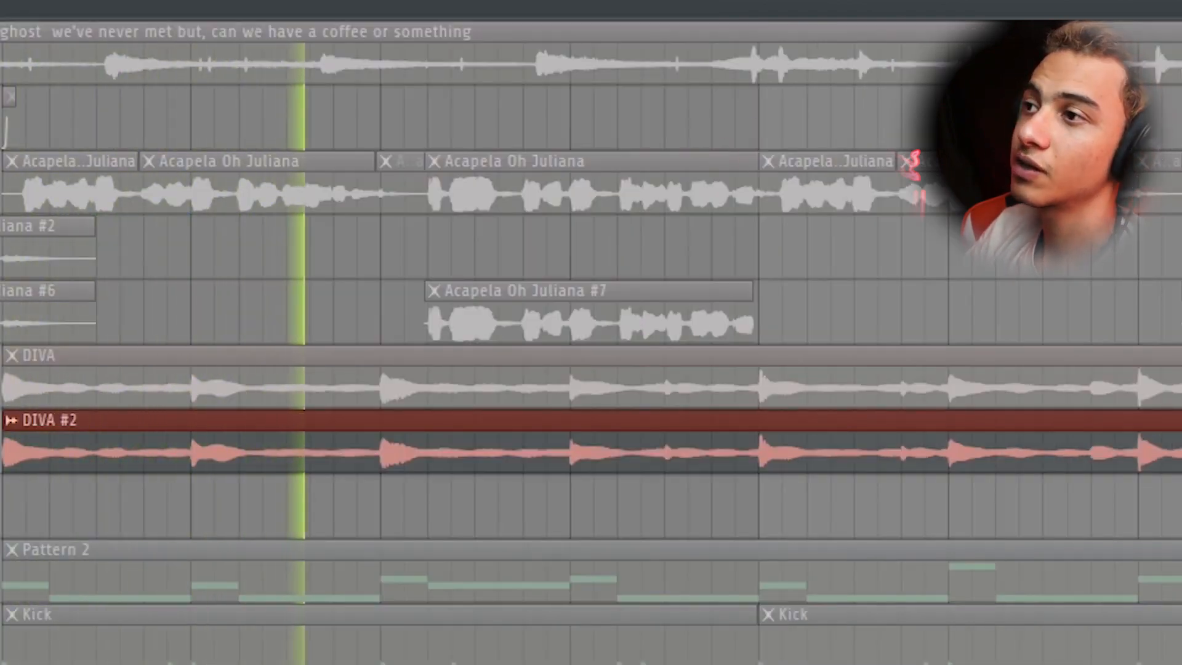
Add Track 7 to the soloed Track 8 and play the DIVA and DIVA #2 clips together.
left_click(1, 399)
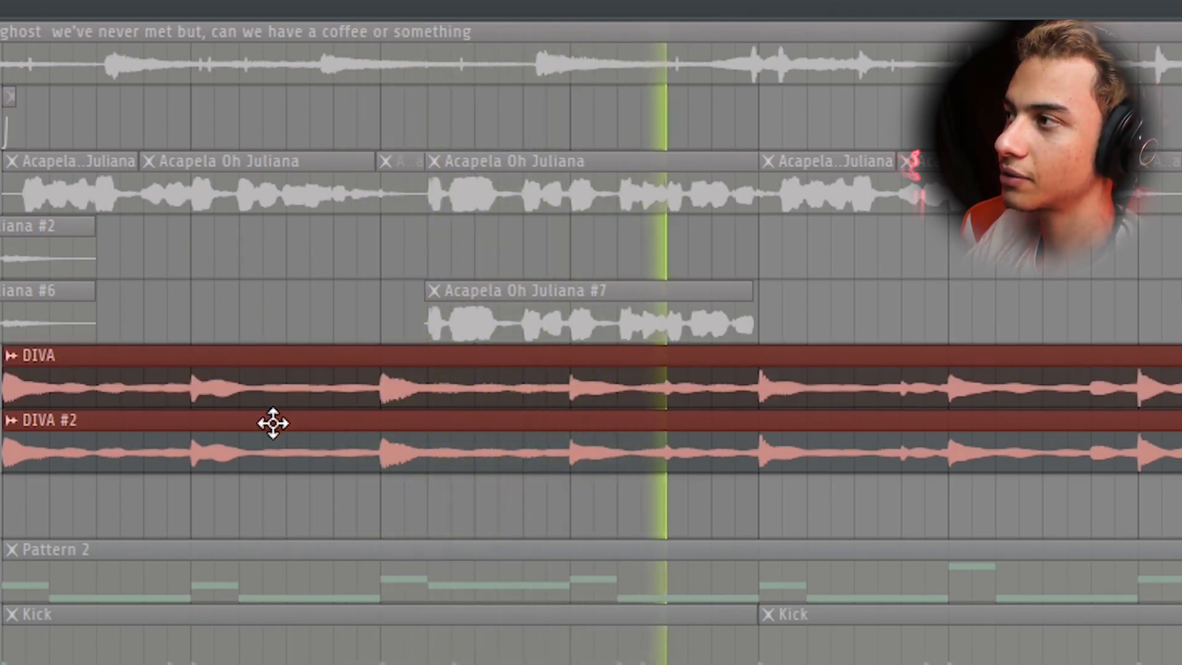
key("space")
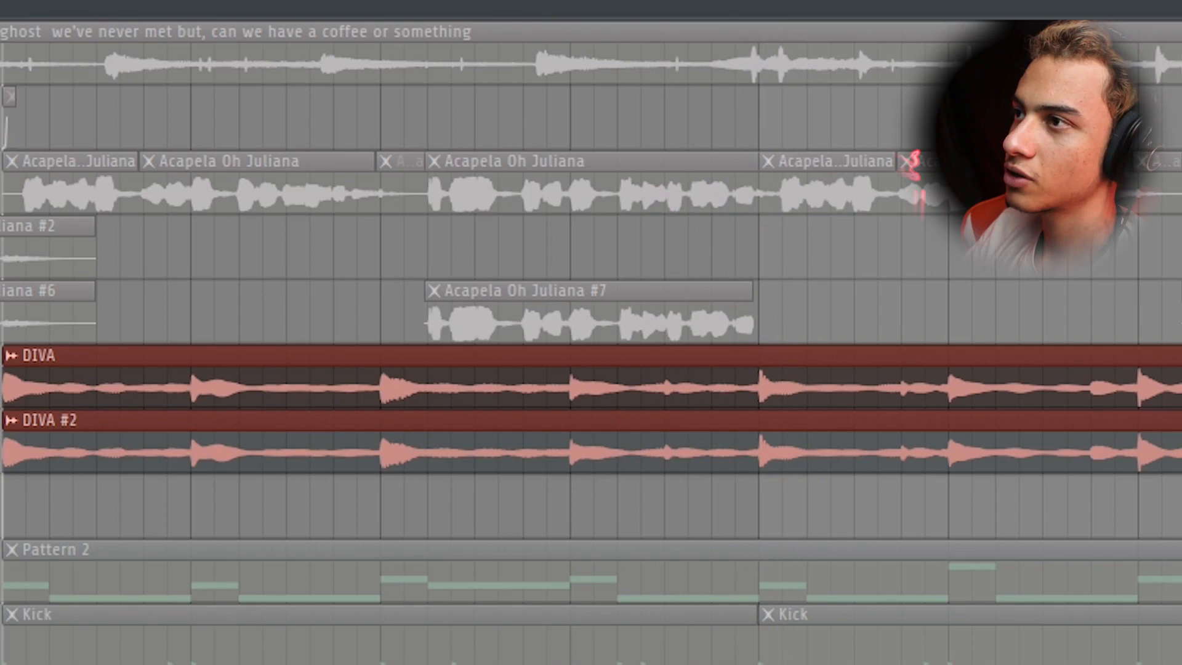
left_click(1, 399)
Bypass the DIVA #2 mixer effects except the first Fruity parametric EQ 2, and shift that EQ's low-cut band slightly lower during playback.
key("F9")
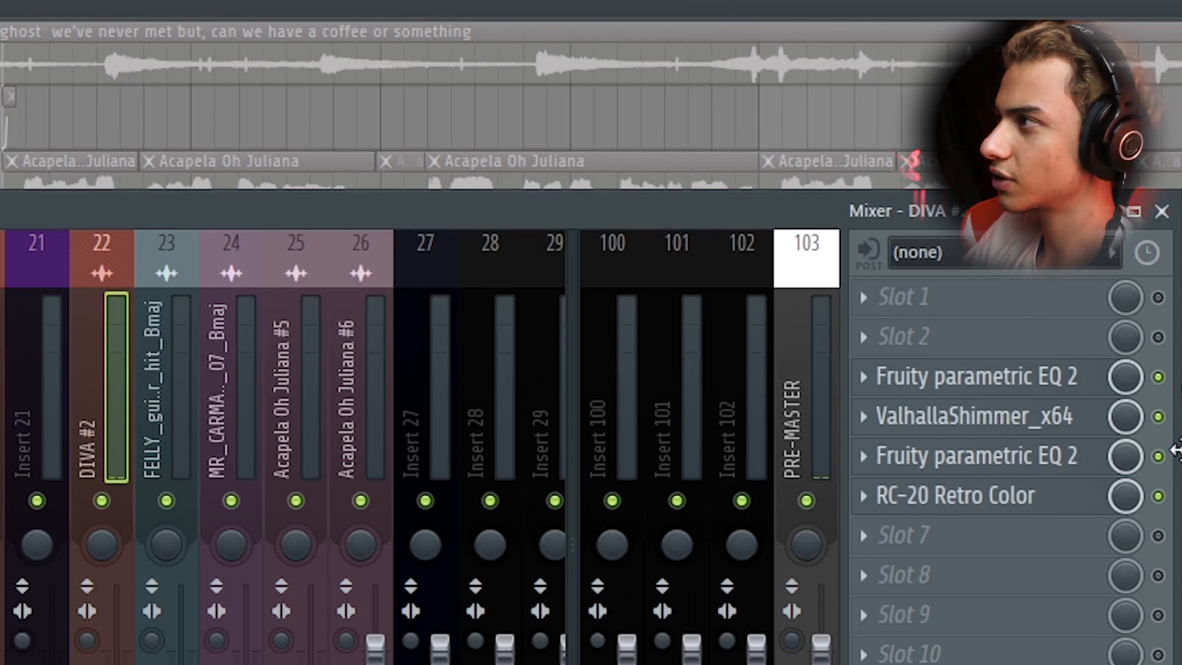
left_click(1158, 497)
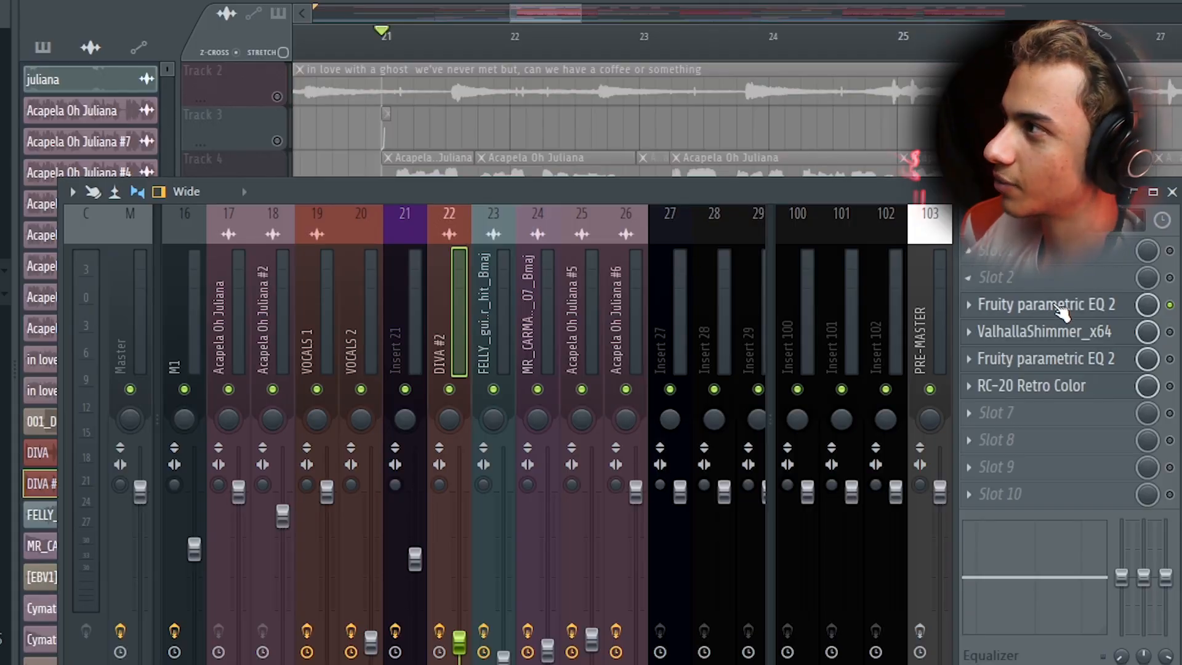
left_click(1053, 305)
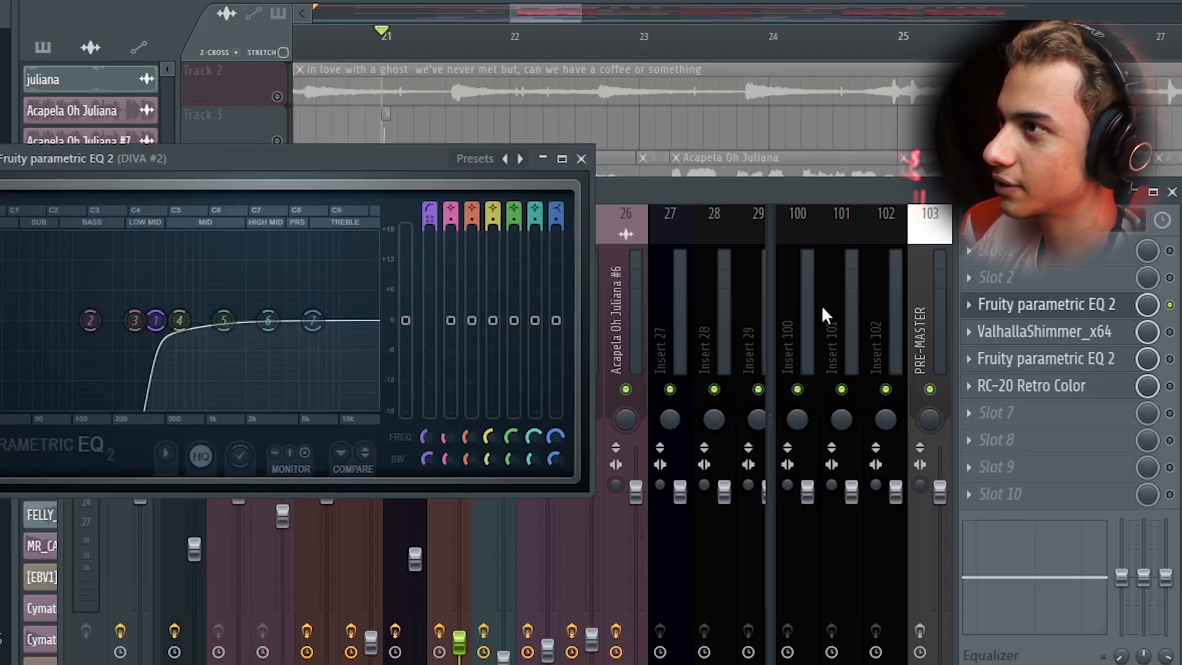
key("space")
left_click_drag(400, 159, 403, 240)
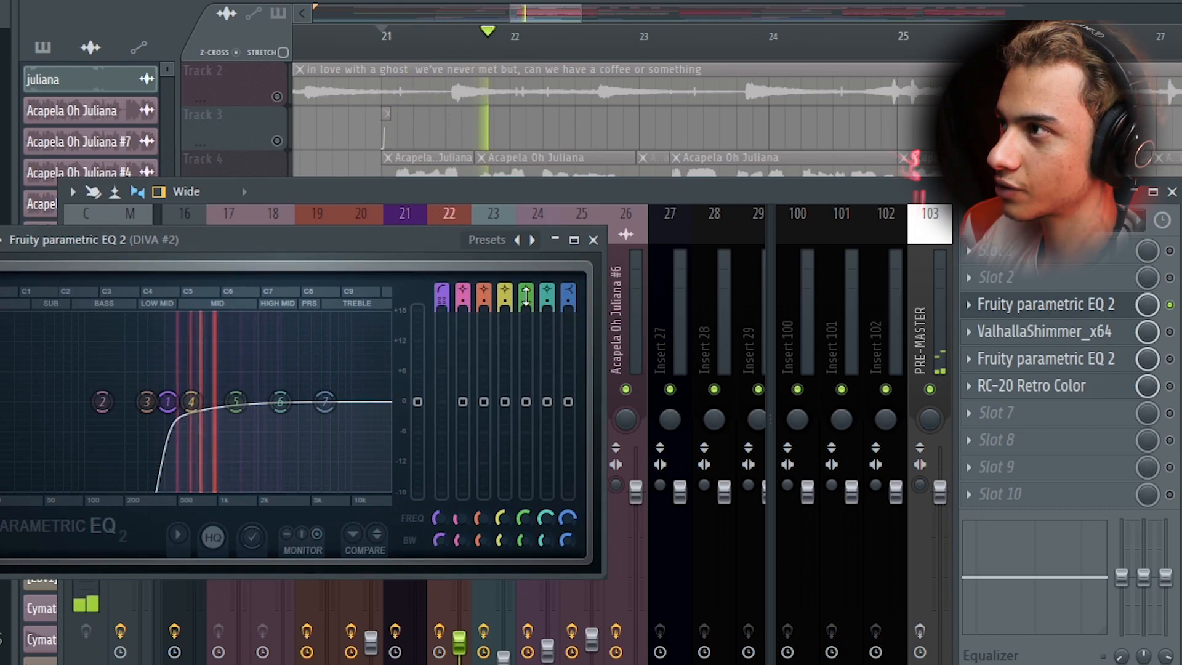
left_click_drag(185, 425, 157, 401)
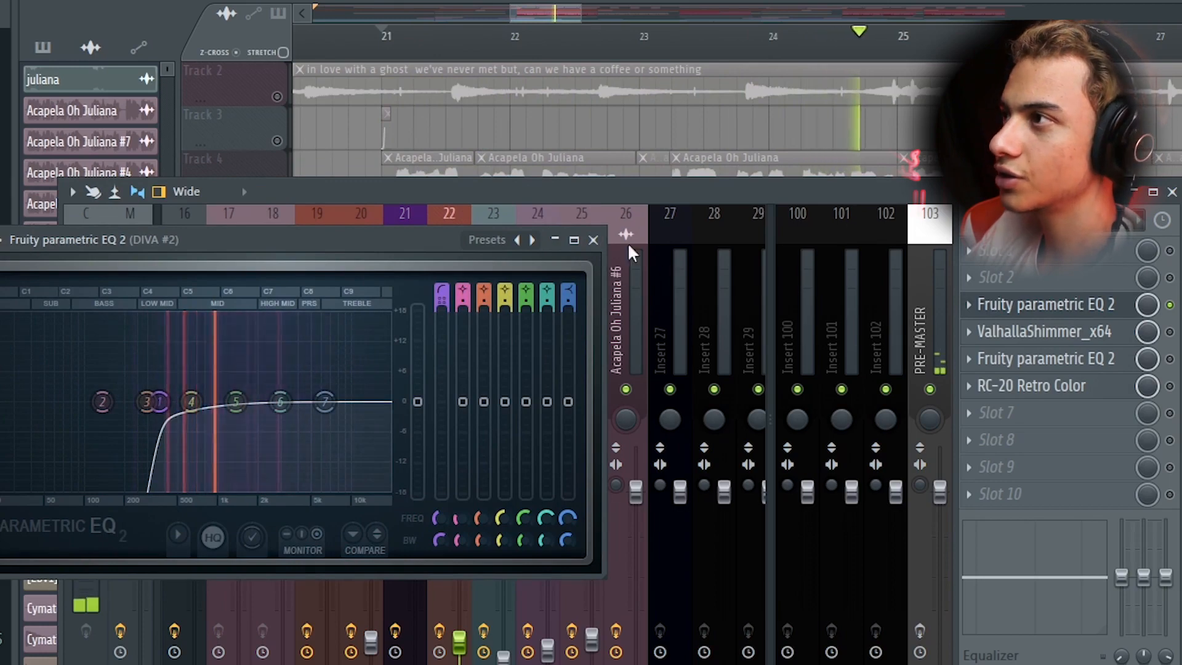
left_click(592, 240)
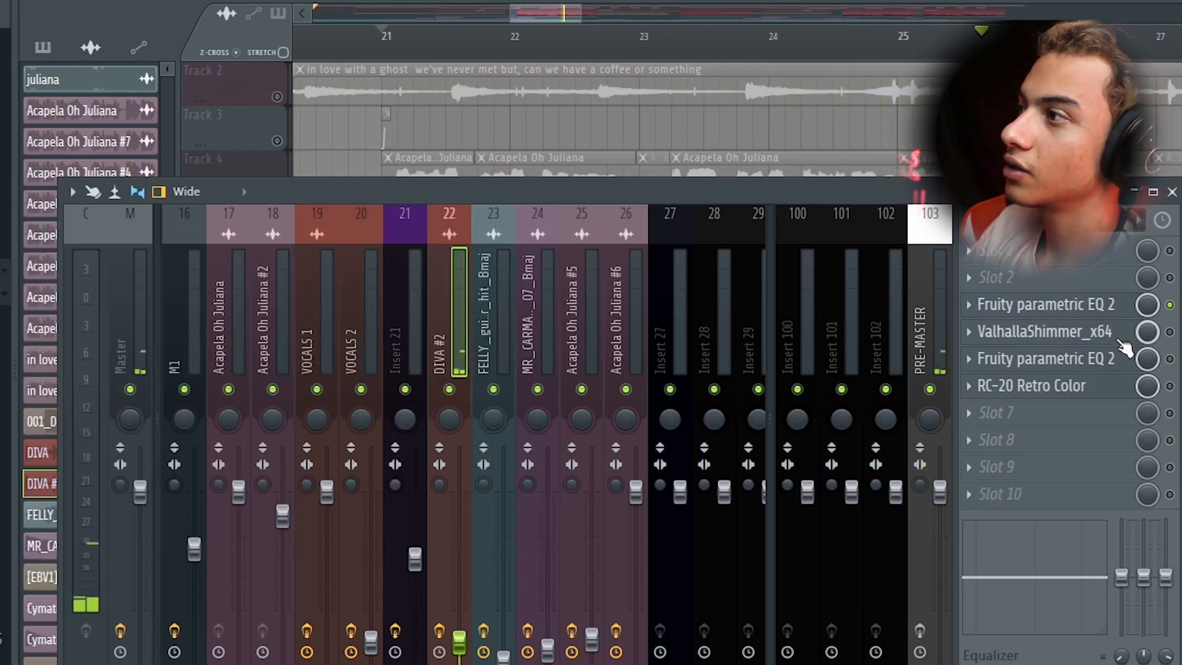
Open ValhallaShimmer on the DIVA #2 track, enable it, listen to the shimmer reverb and close its window.
left_click(1102, 335)
left_click_drag(769, 305, 457, 304)
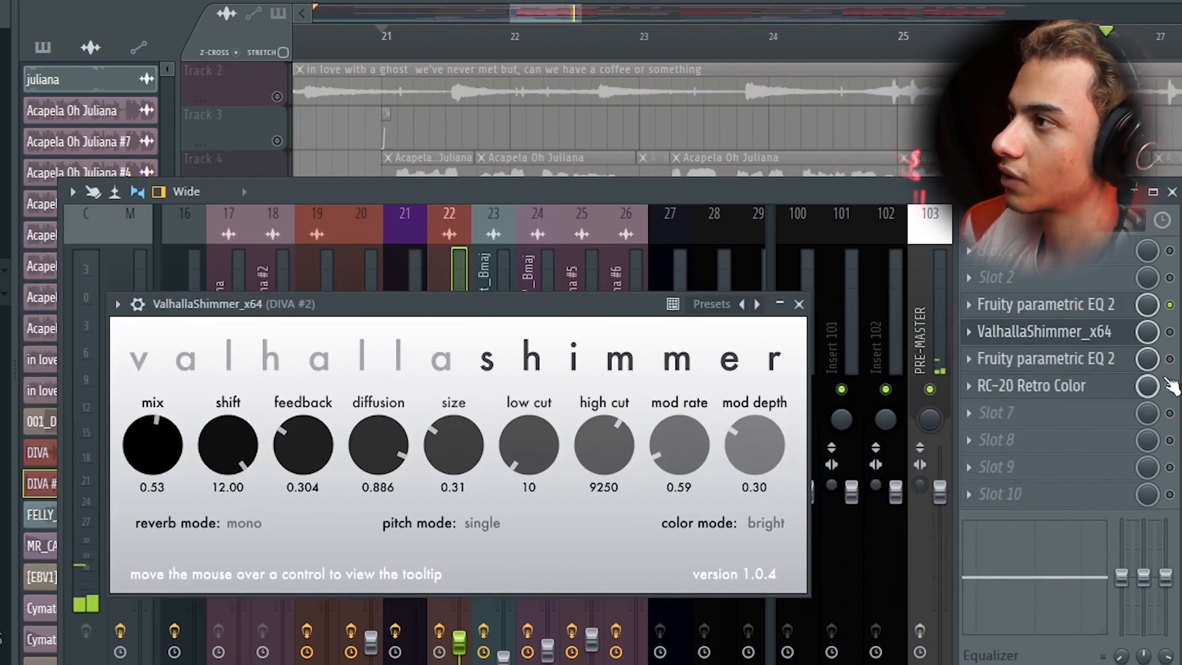
left_click(1170, 332)
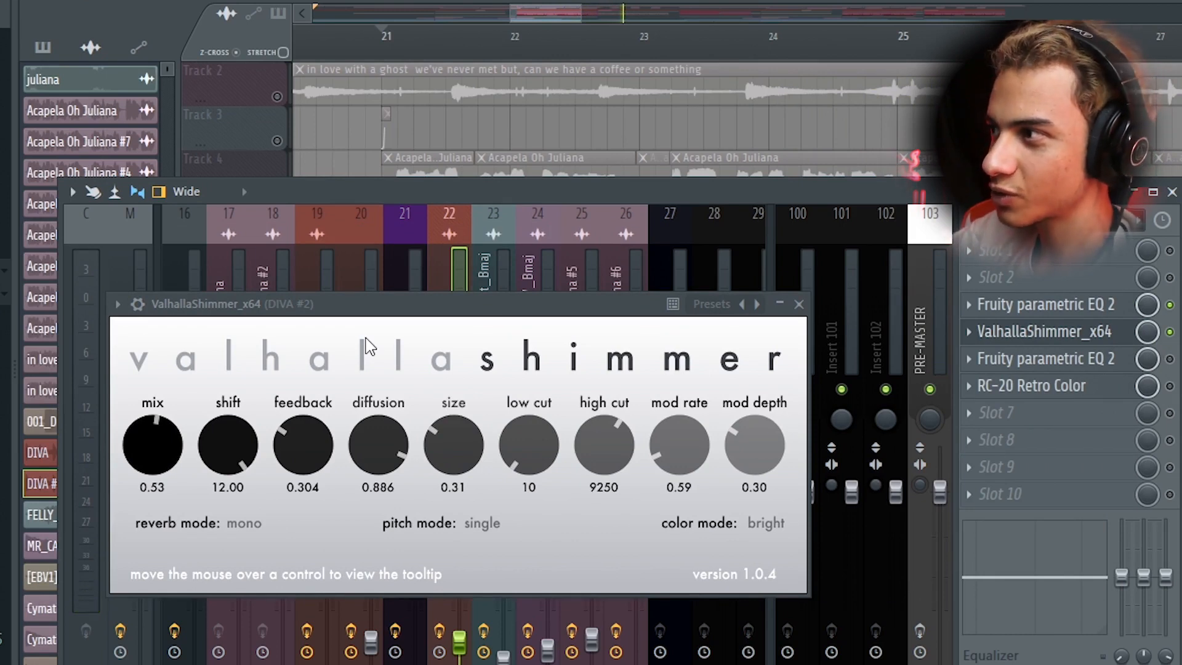
key("space")
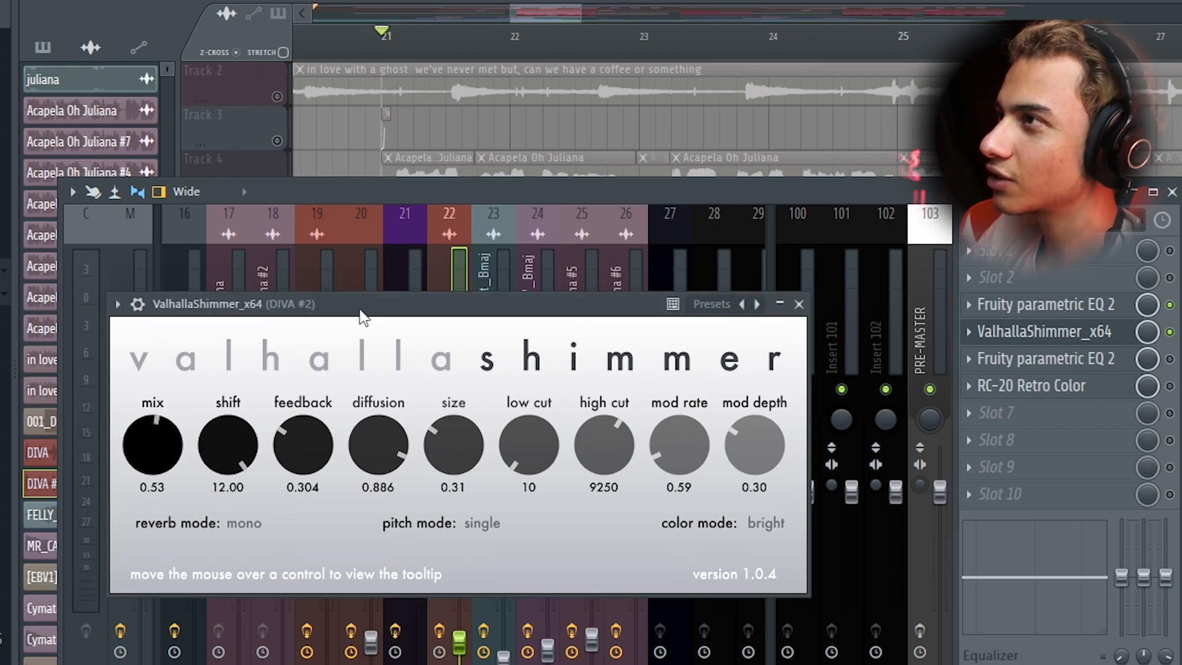
left_click(799, 304)
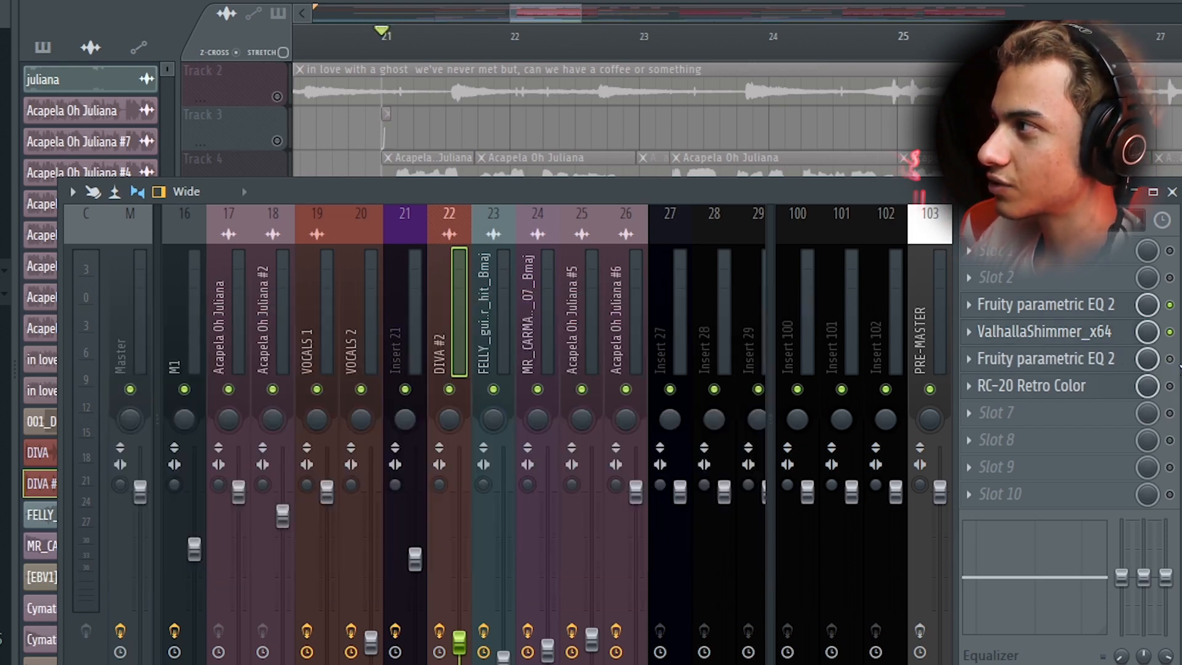
Open and enable the second Fruity parametric EQ 2 on DIVA #2 during playback, then open RC-20 Retro Color.
left_click(1079, 361)
key("space")
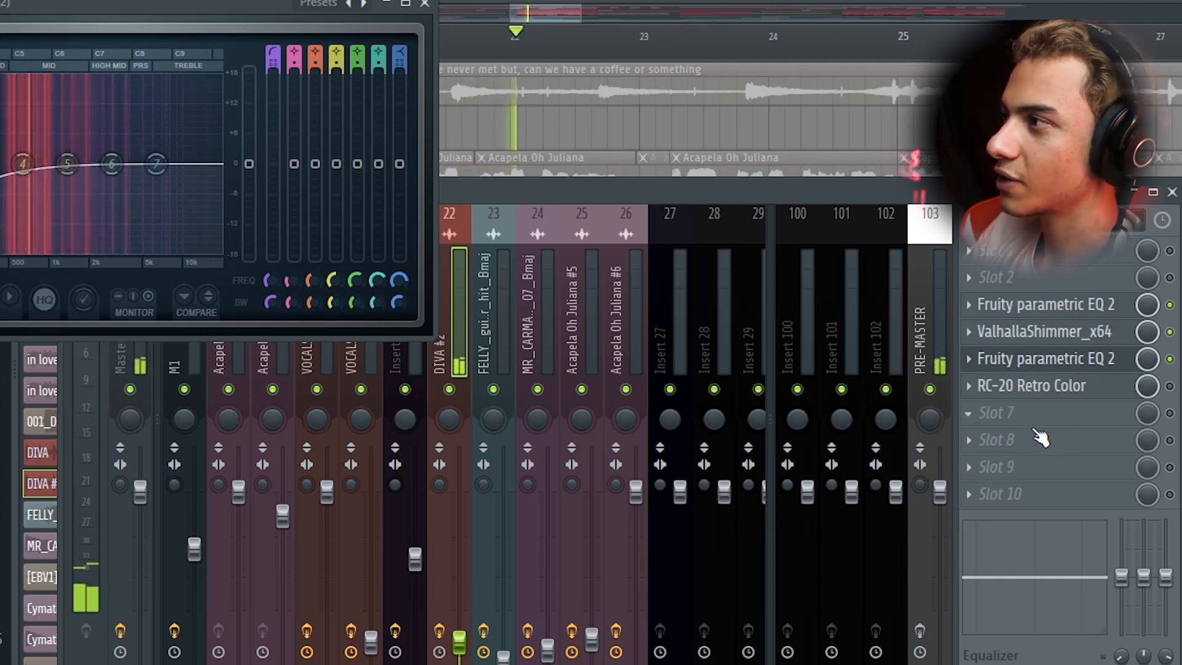
left_click(1072, 394)
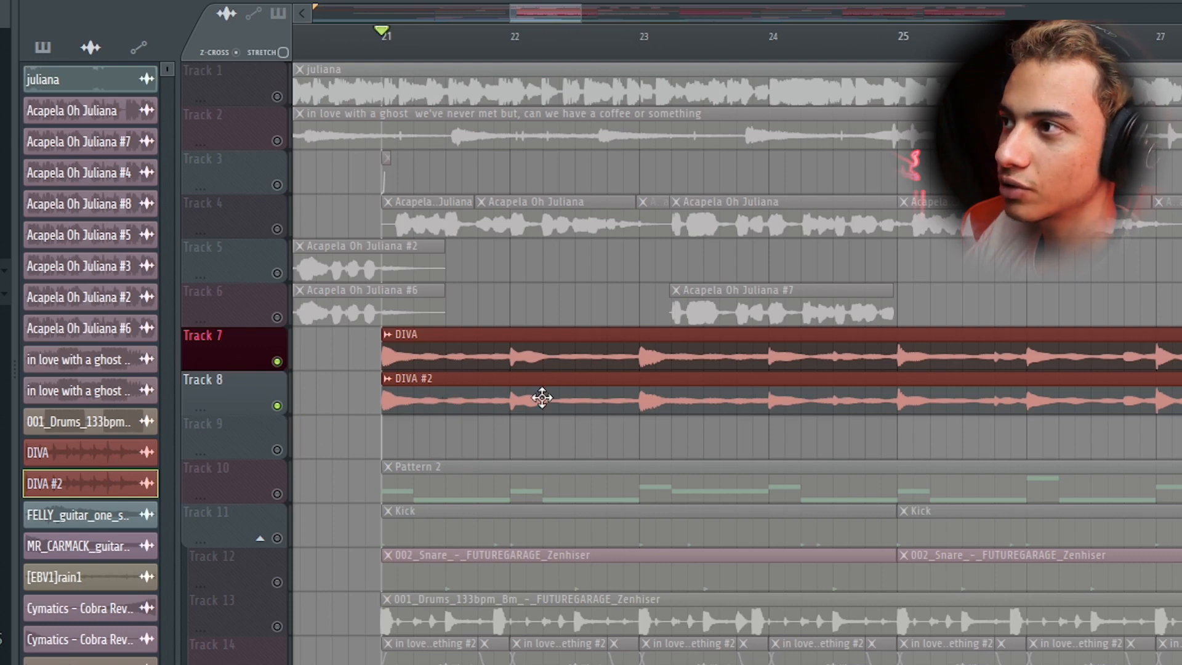
Play the DIVA and DIVA #2 layers together from bar 21 and examine where their clips sit across the arrangement.
key("space")
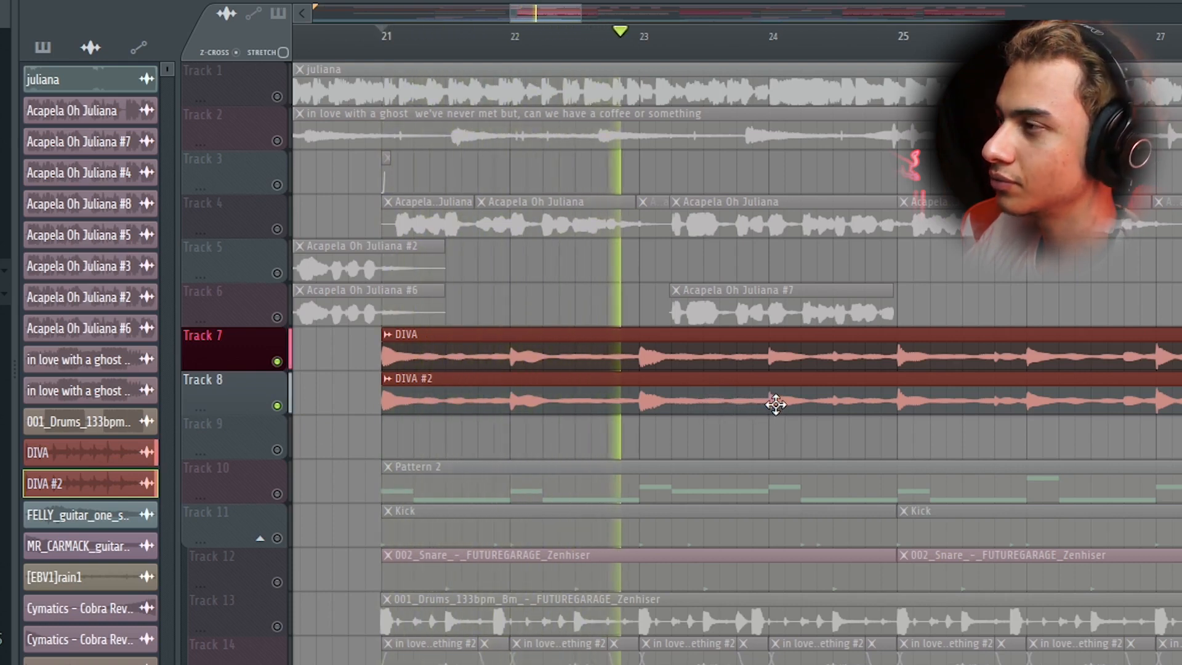
key("space")
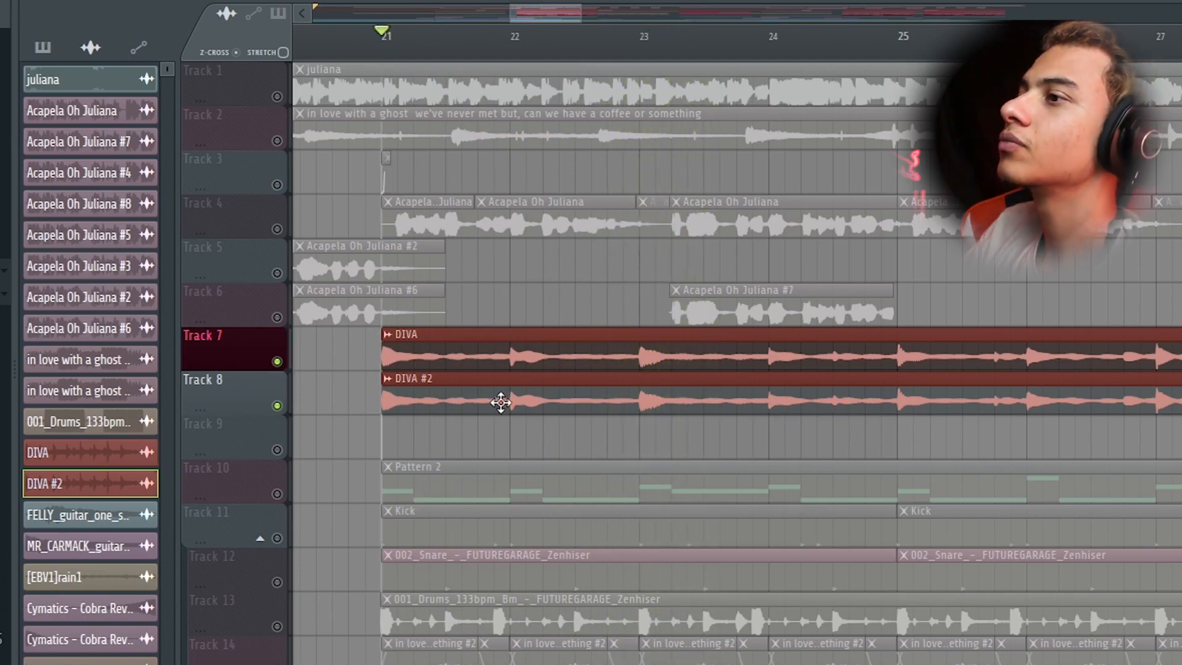
scroll(500, 403, "down", 10)
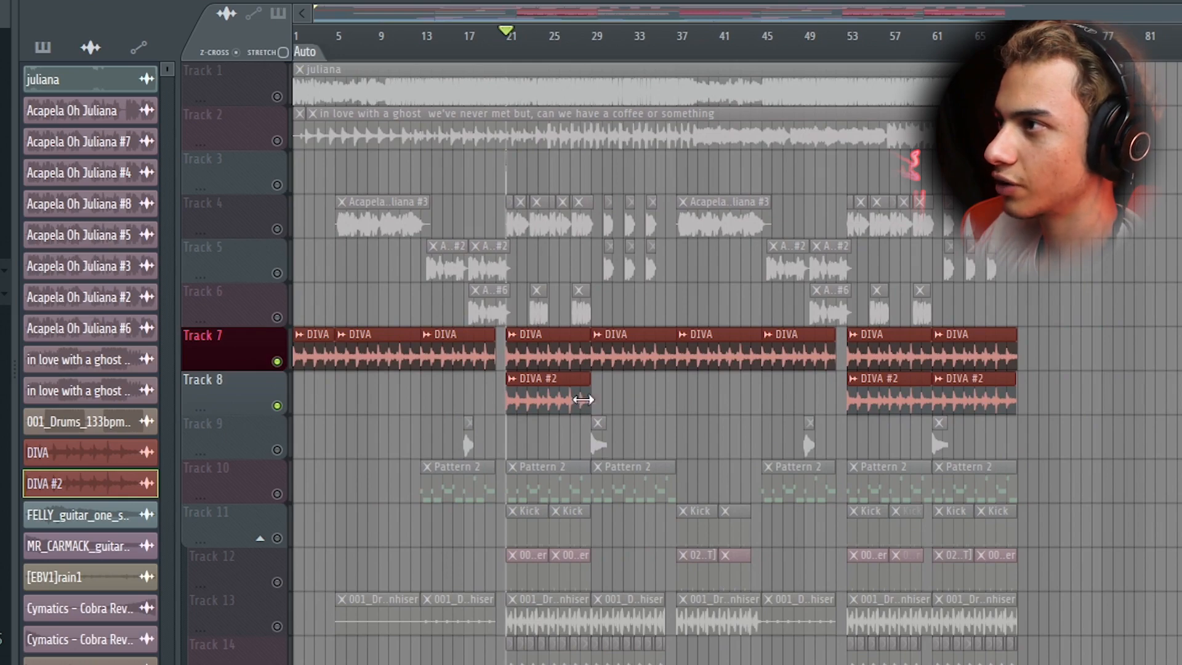
scroll(1087, 483, "up", 6)
scroll(896, 387, "down", 6)
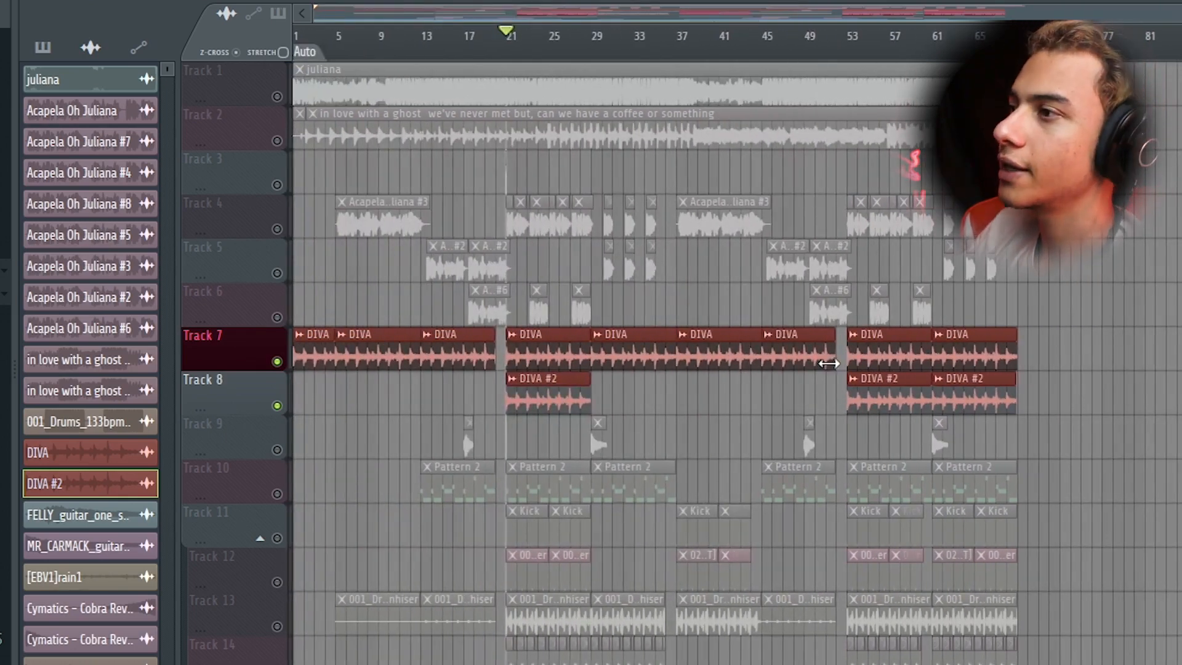
scroll(515, 435, "up", 2)
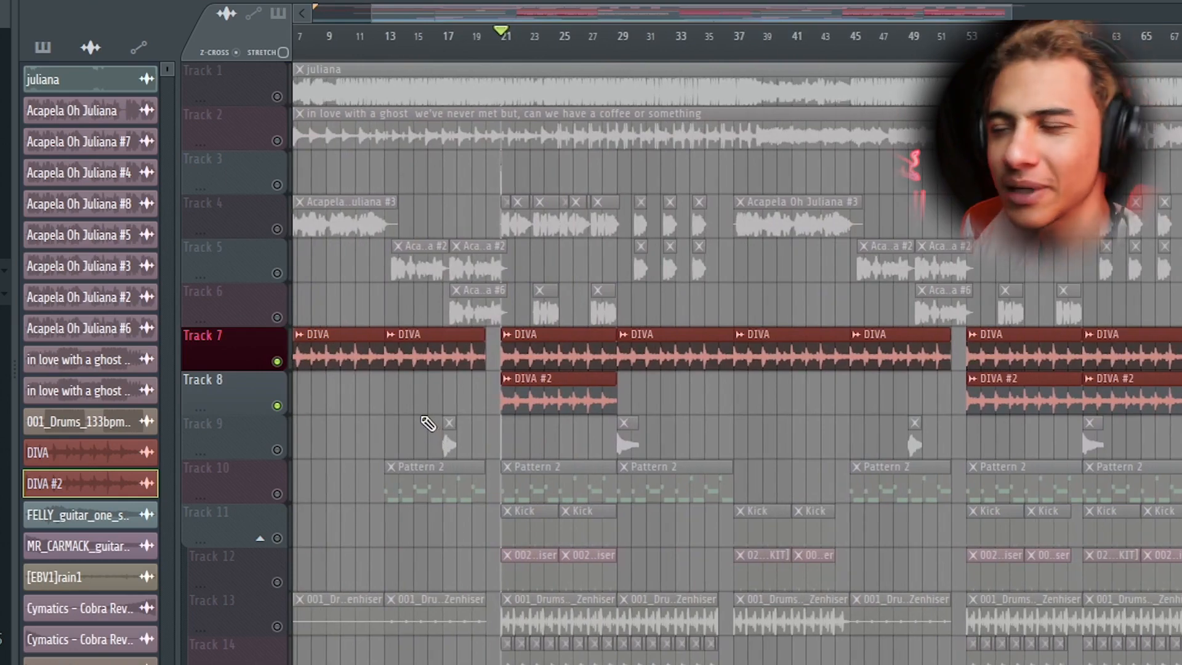
Solo Track 9 and place the playhead at bar 17, where the FELLY guitar one-shot clip starts.
scroll(409, 465, "up", 6)
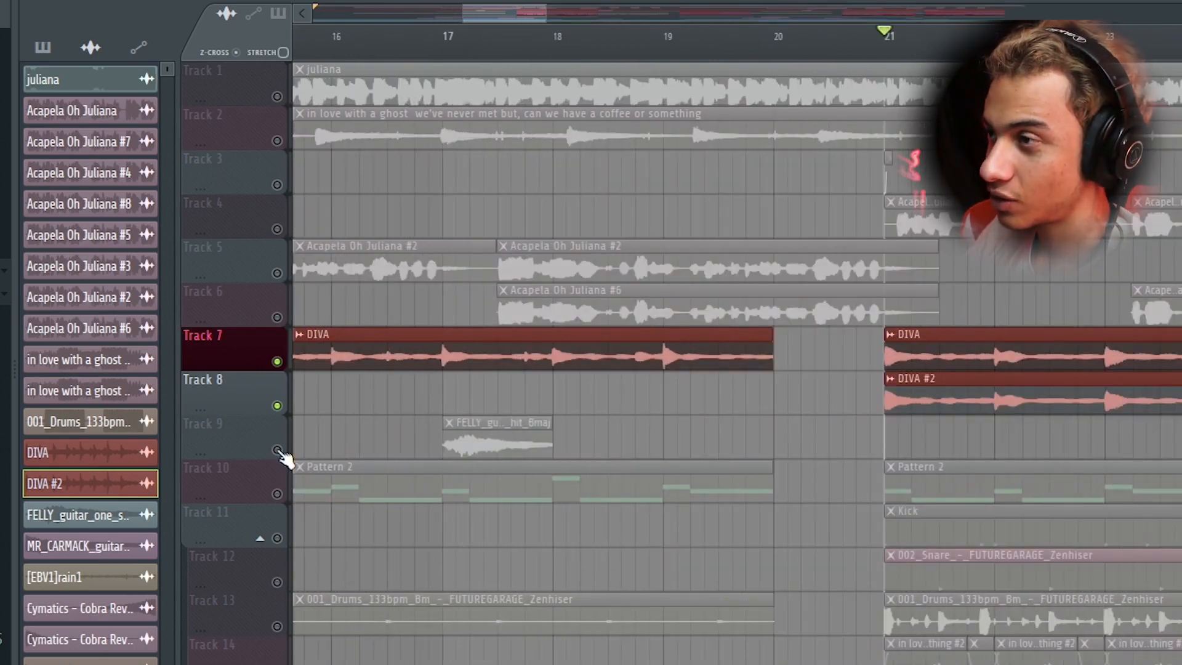
right_click(277, 450)
left_click(444, 37)
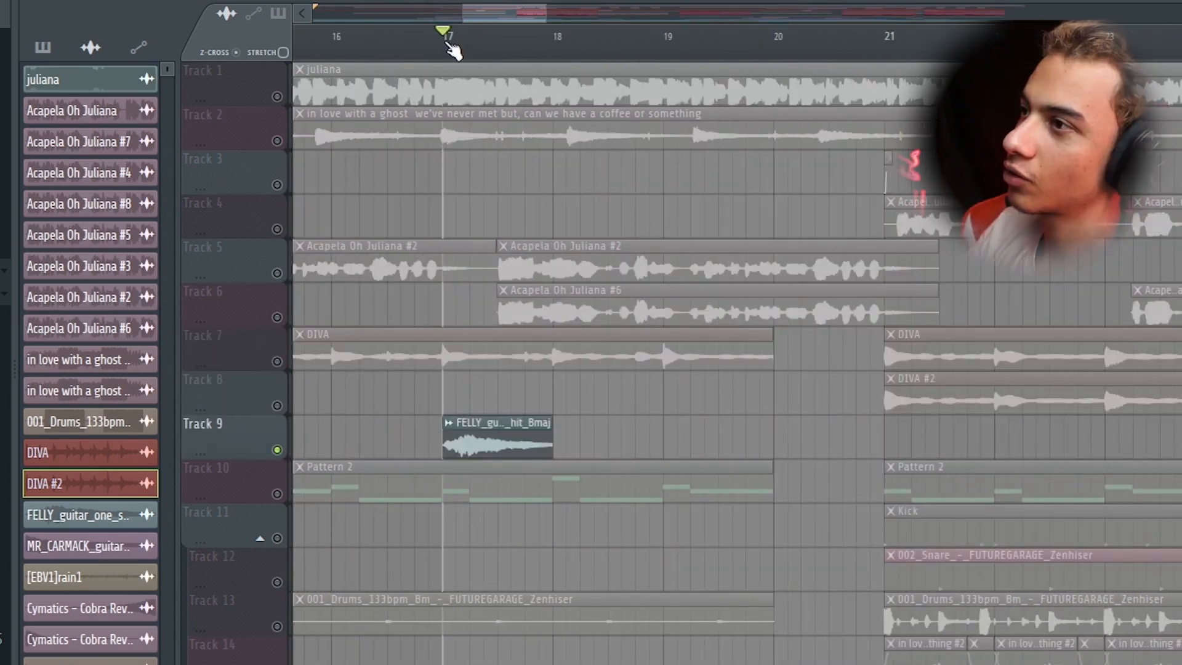
scroll(431, 345, "up", 2)
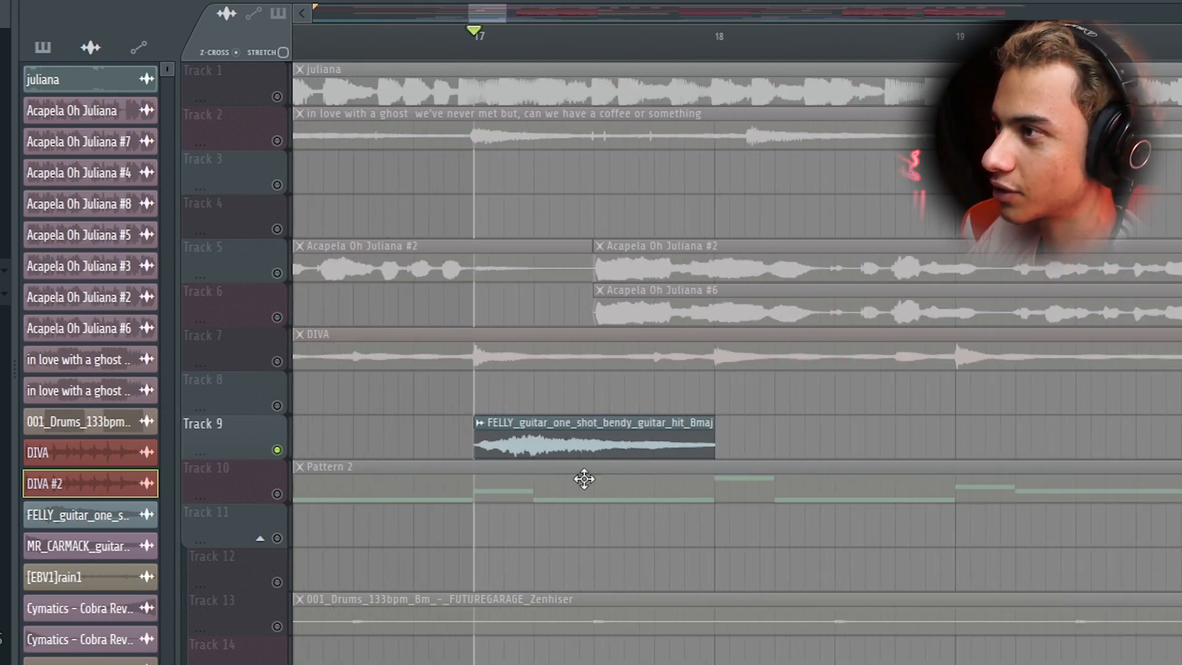
Inspect the time-stretching pitch of the FELLY guitar one-shot sample, close its settings and play the clip.
double_click(514, 460)
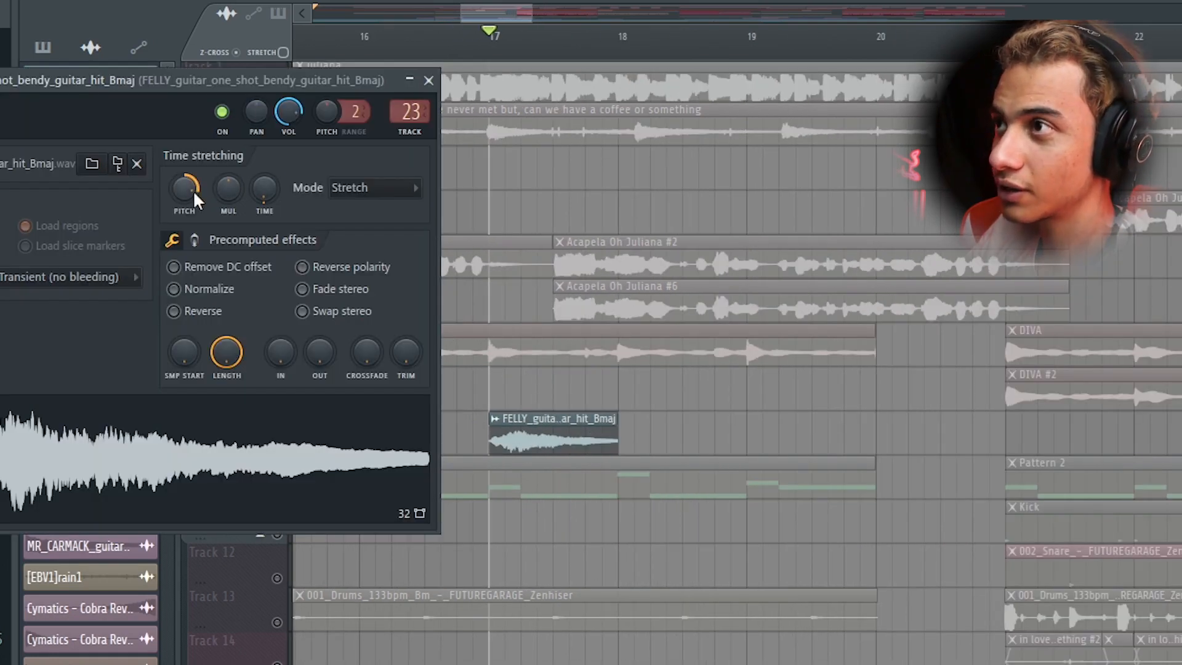
key("Escape")
scroll(345, 434, "down", 1)
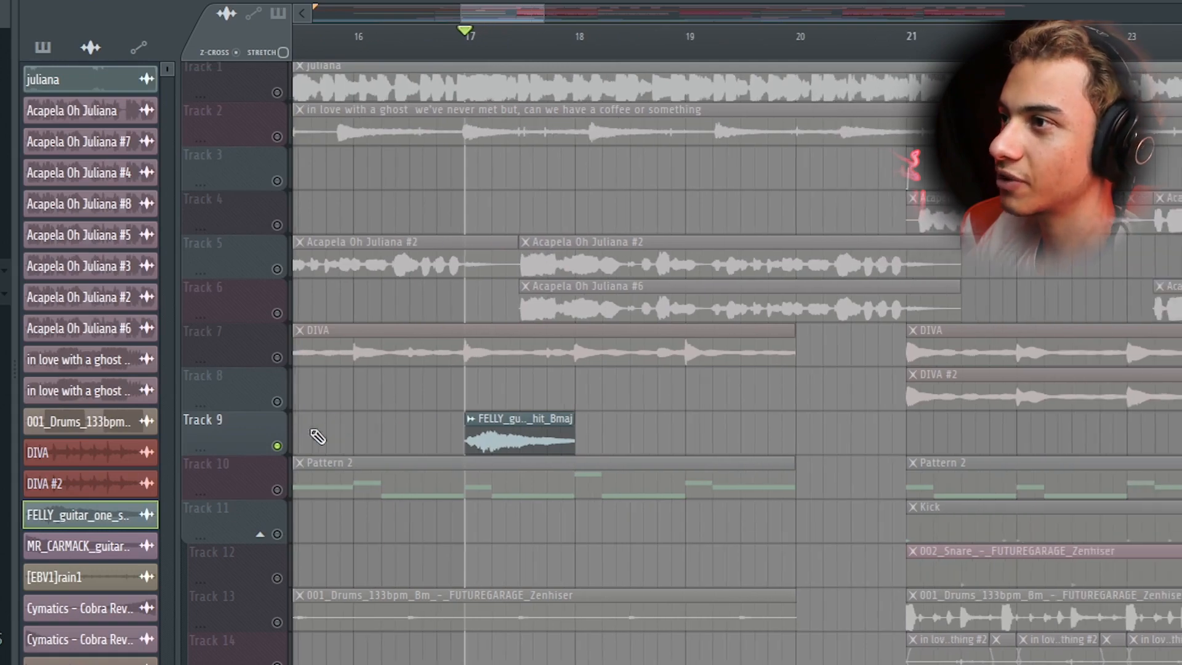
key("space")
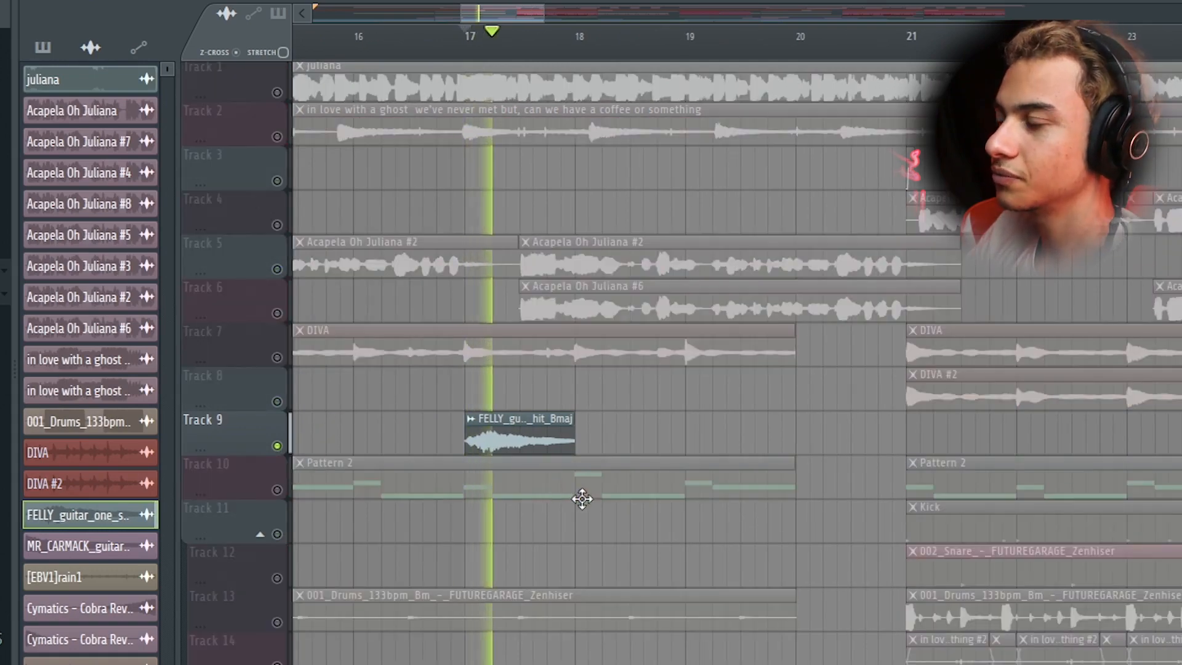
Play the MR_CARMACK guitar clip on Track 9 from bar 29.
scroll(431, 481, "down", 3)
scroll(431, 481, "down", 2)
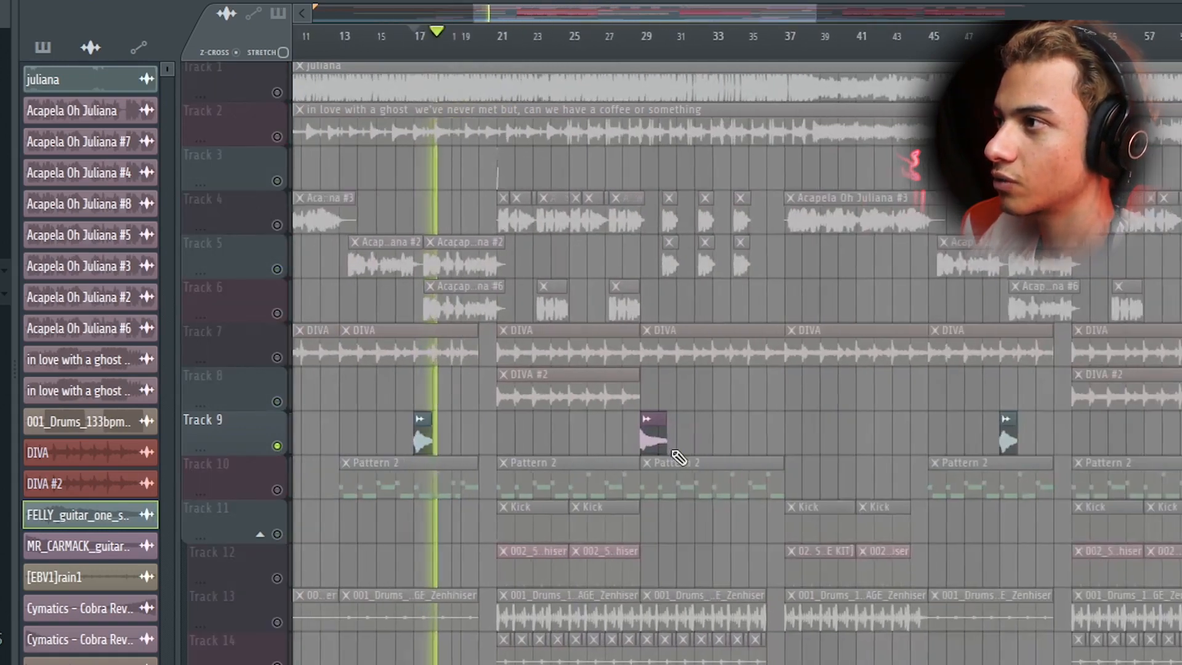
scroll(668, 431, "up", 4)
left_click(625, 44)
key("space")
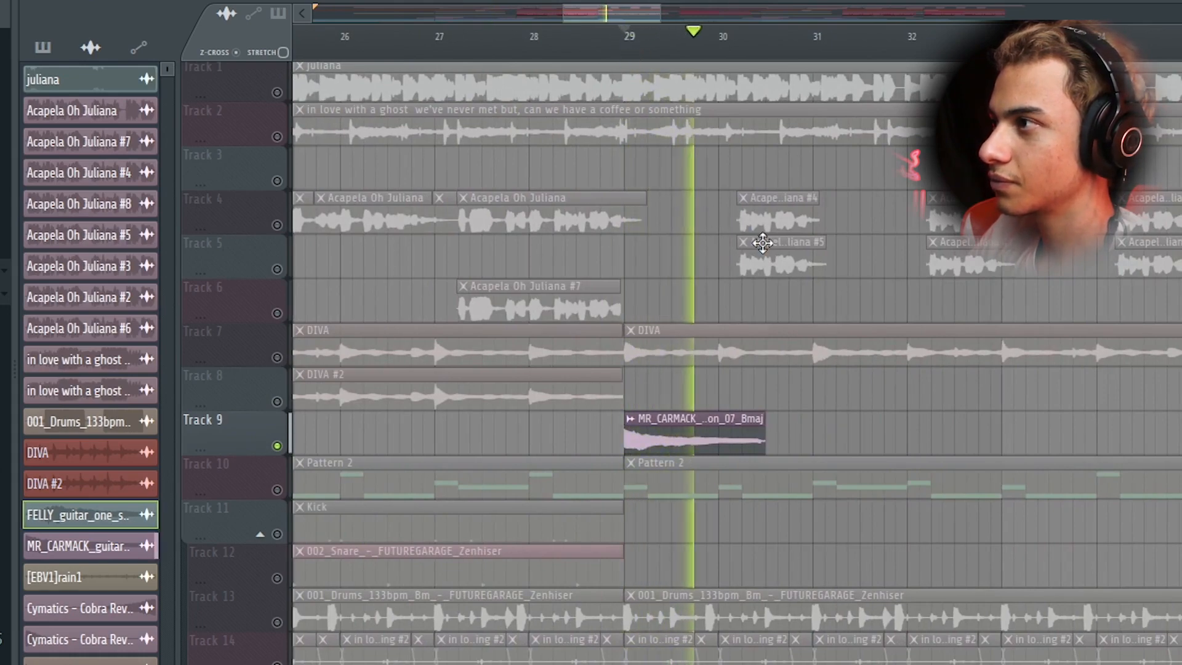
Open the mixer, select the MR_CARMACK guitar track, view its FabFilter Saturn settings and close the plugin window.
scroll(754, 197, "down", 5)
key("F9")
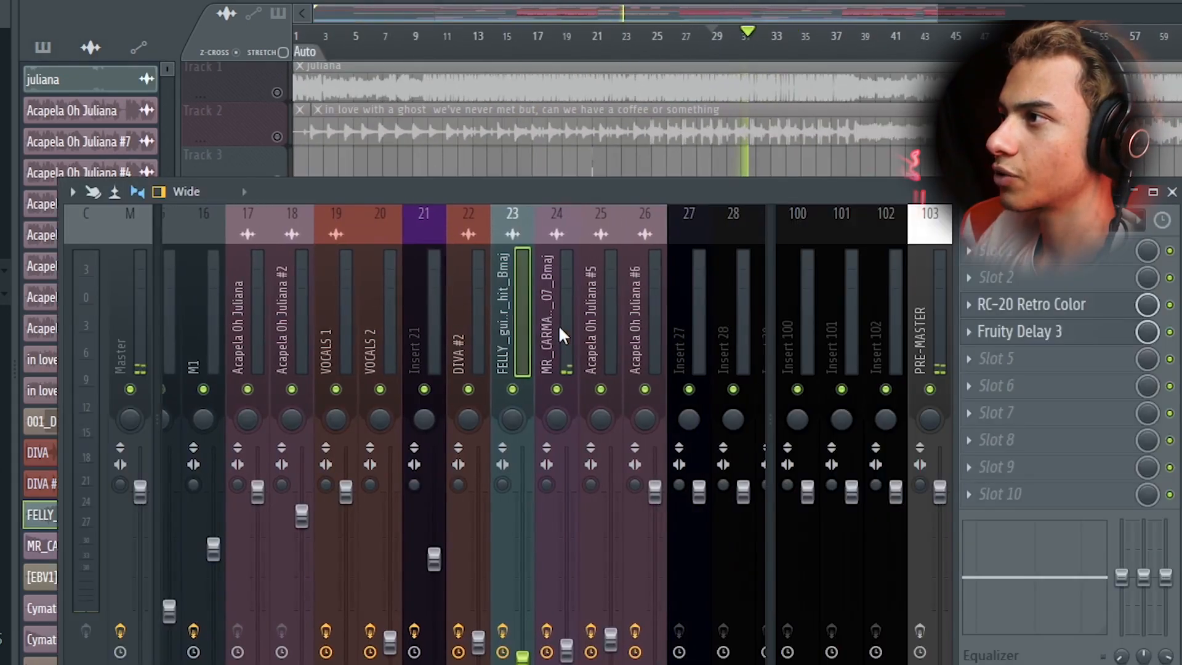
left_click(559, 324)
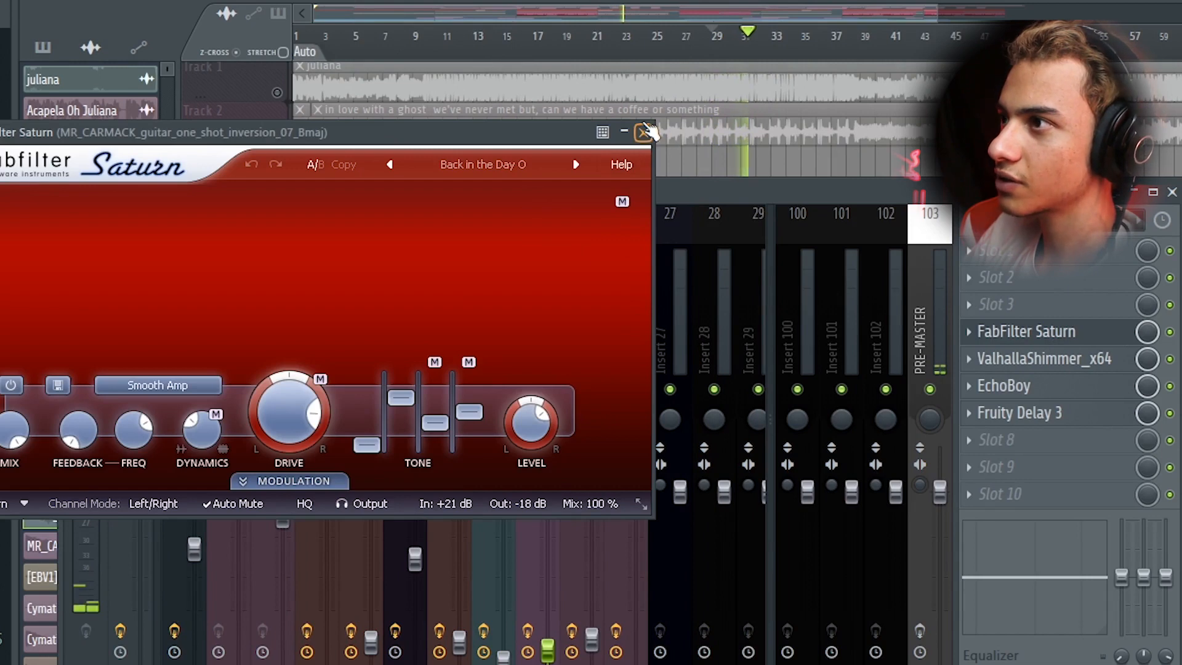
left_click(644, 131)
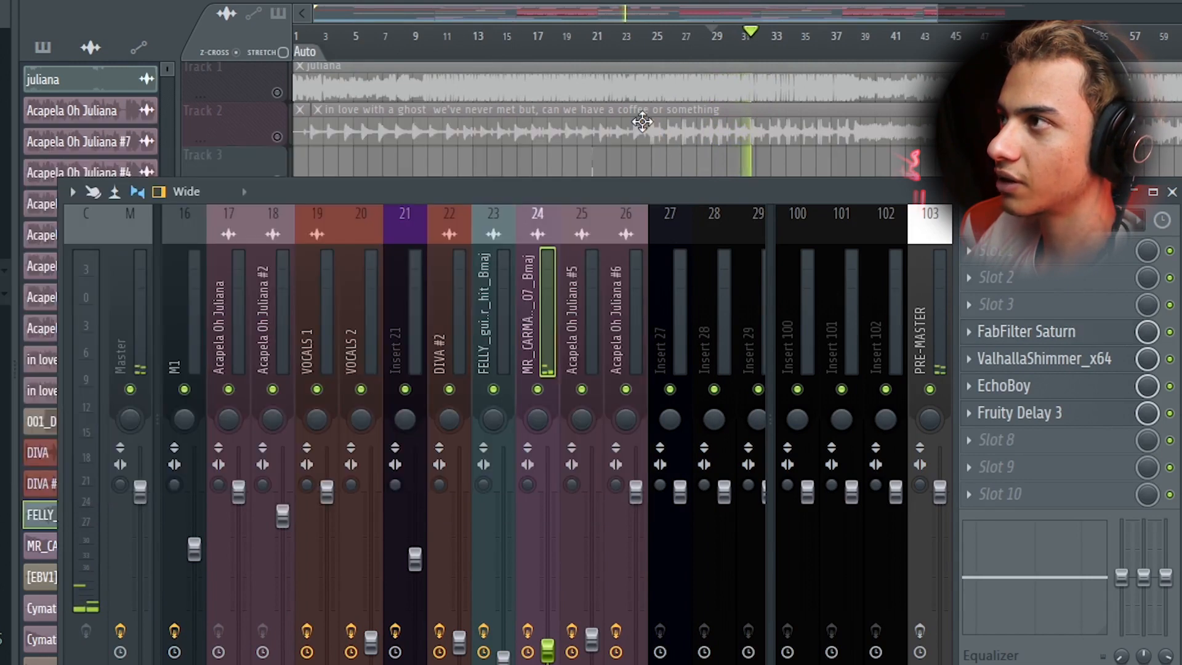
Recheck FabFilter Saturn, then play the MR_CARMACK guitar with all effects bypassed and again with only Saturn enabled.
left_click(1032, 335)
left_click(642, 130)
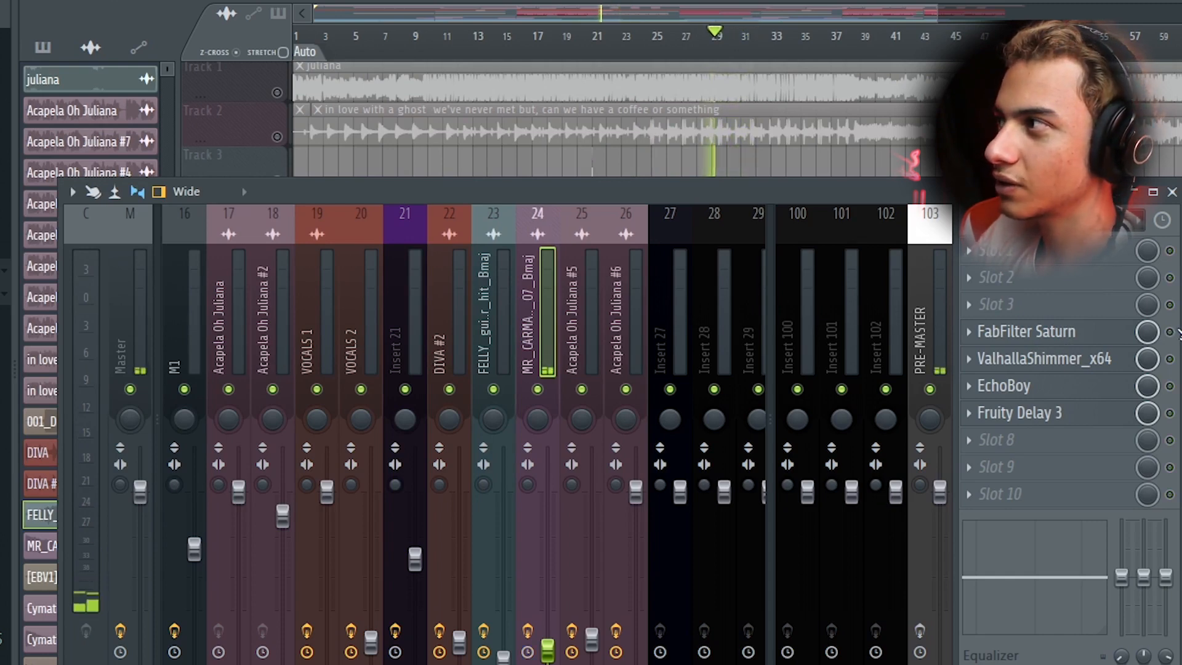
key("space")
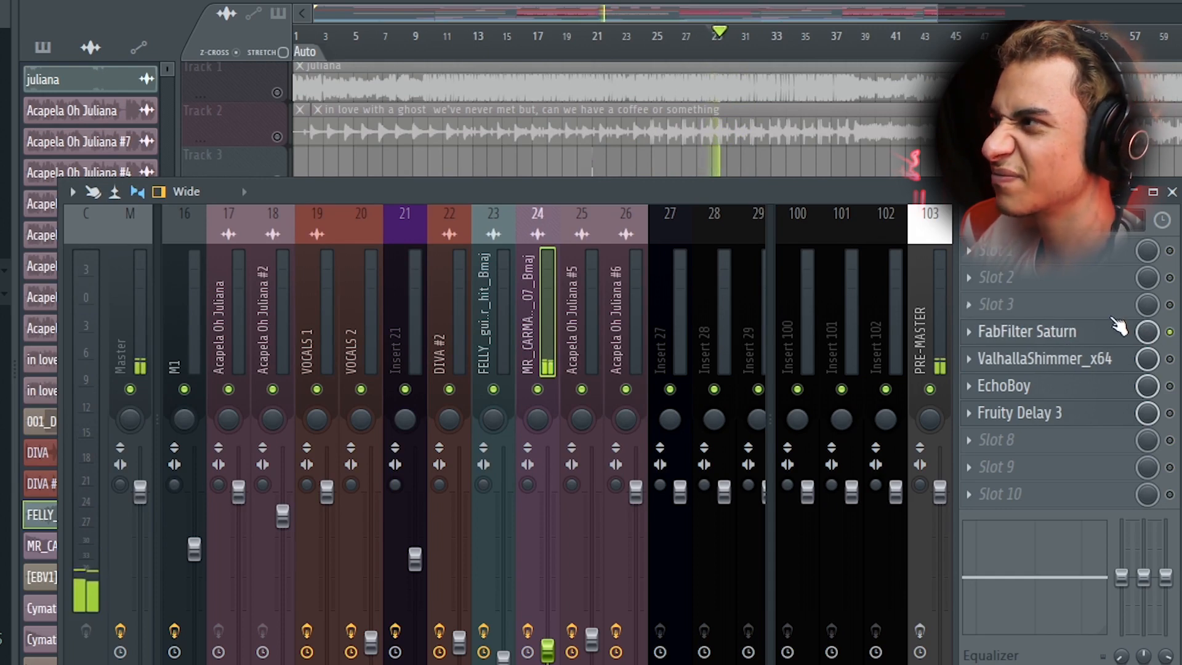
key("space")
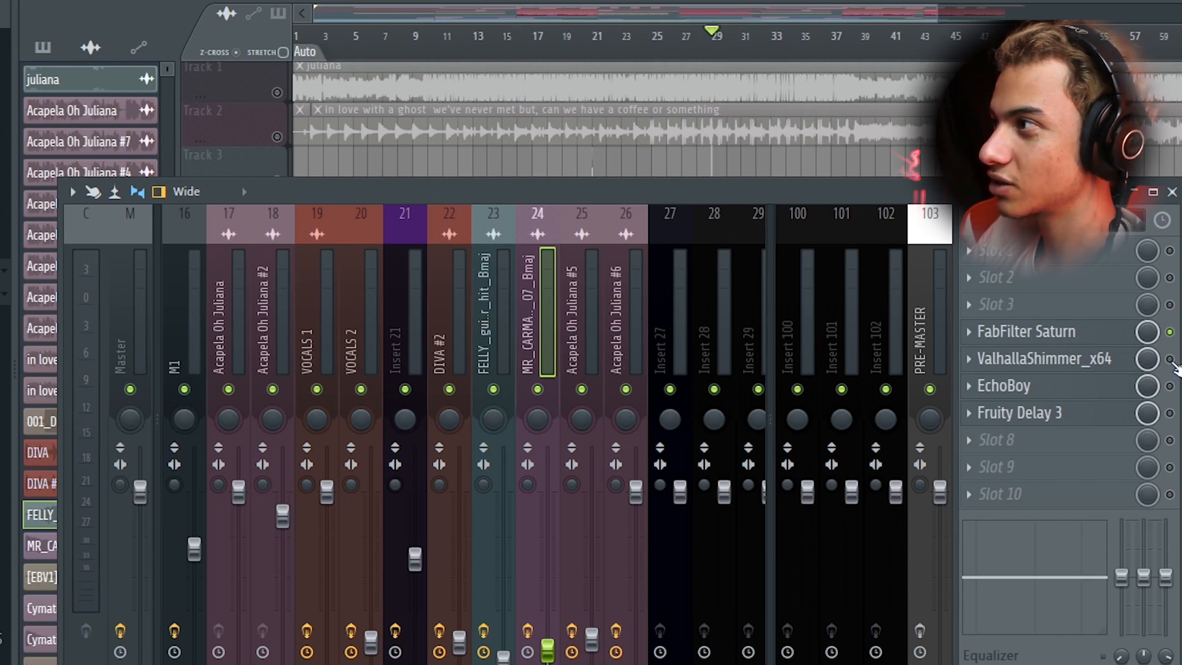
View the enabled ValhallaShimmer on the MR_CARMACK guitar during playback, turn EchoBoy back on and close the Shimmer window.
left_click(1057, 359)
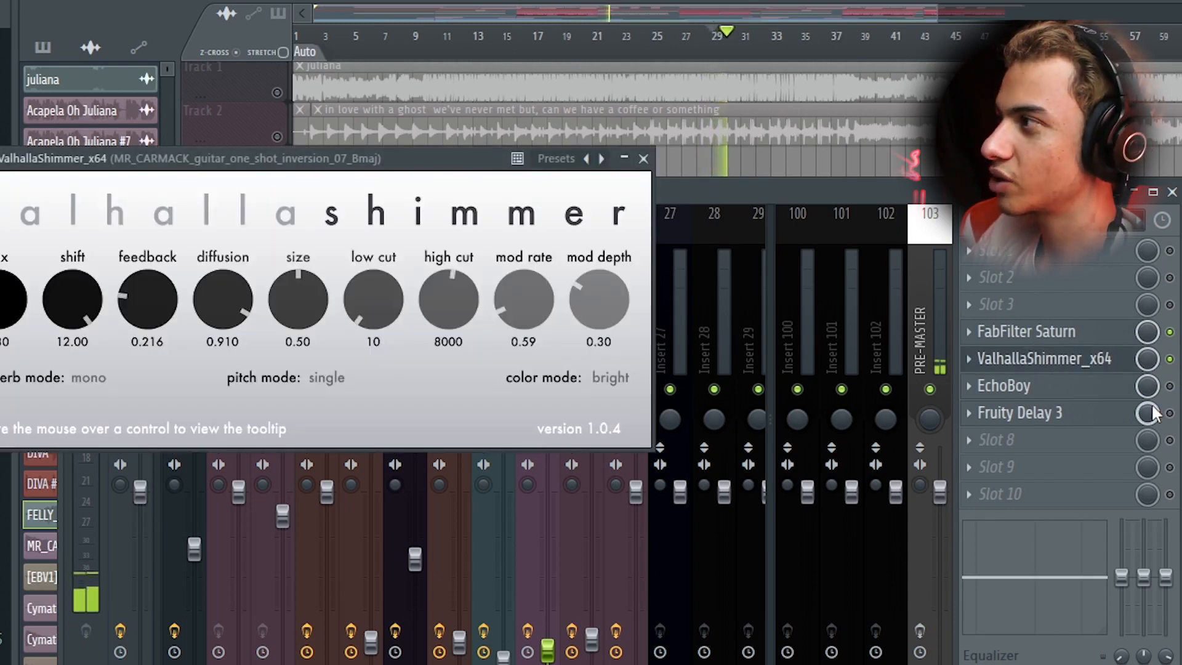
left_click(1169, 386)
left_click(644, 158)
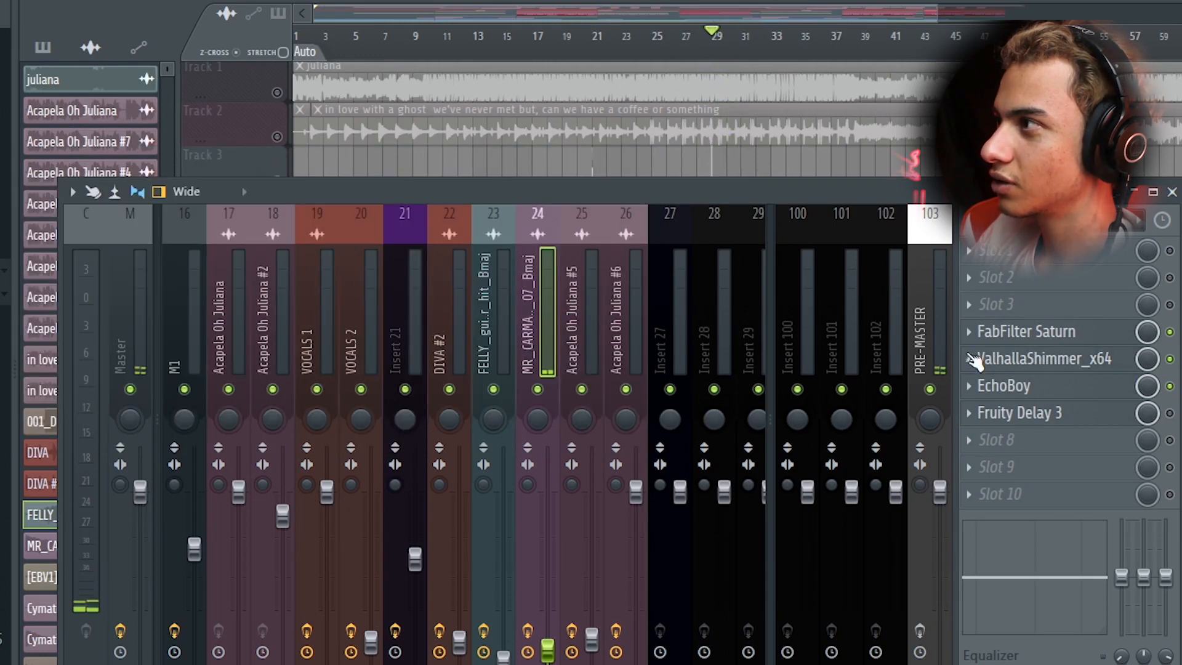
View the EchoBoy and Fruity Delay 3 settings on the MR_CARMACK guitar, then close both plugin windows and the mixer.
left_click(991, 387)
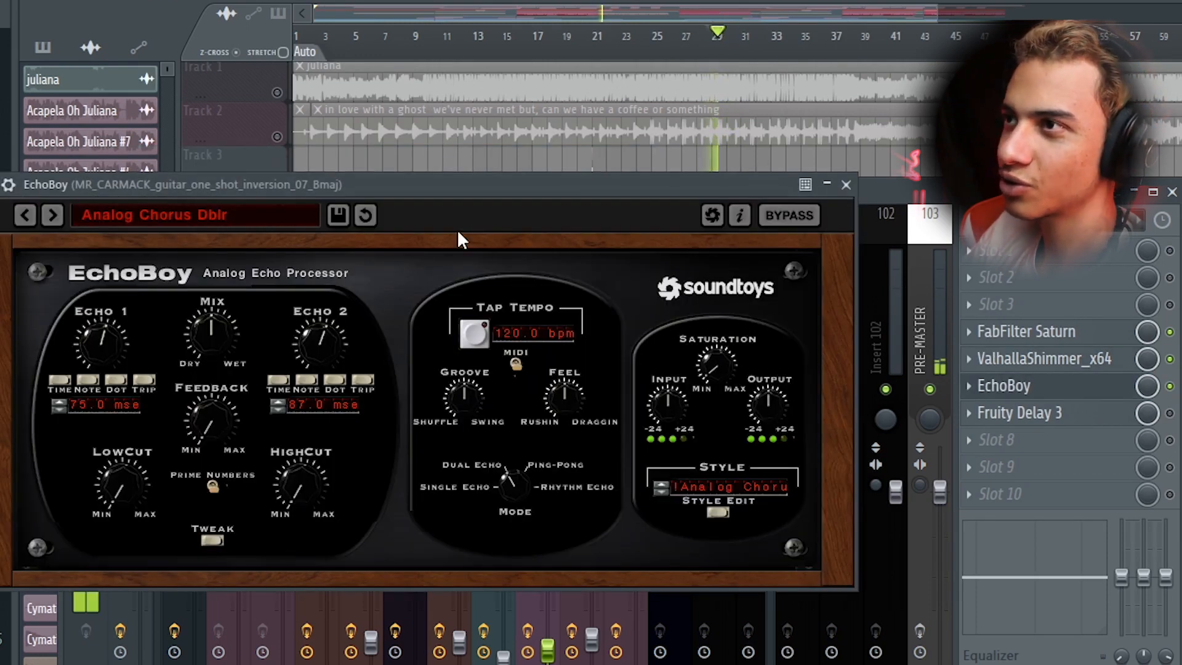
left_click(847, 185)
left_click(1047, 413)
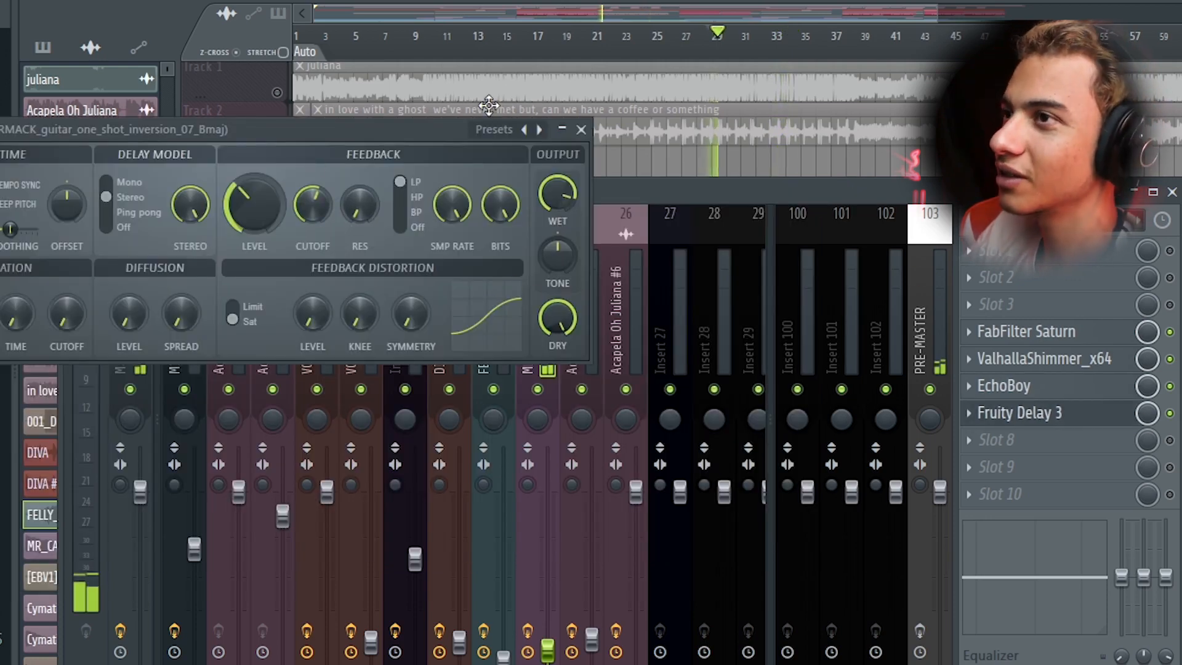
left_click(580, 129)
key("F9")
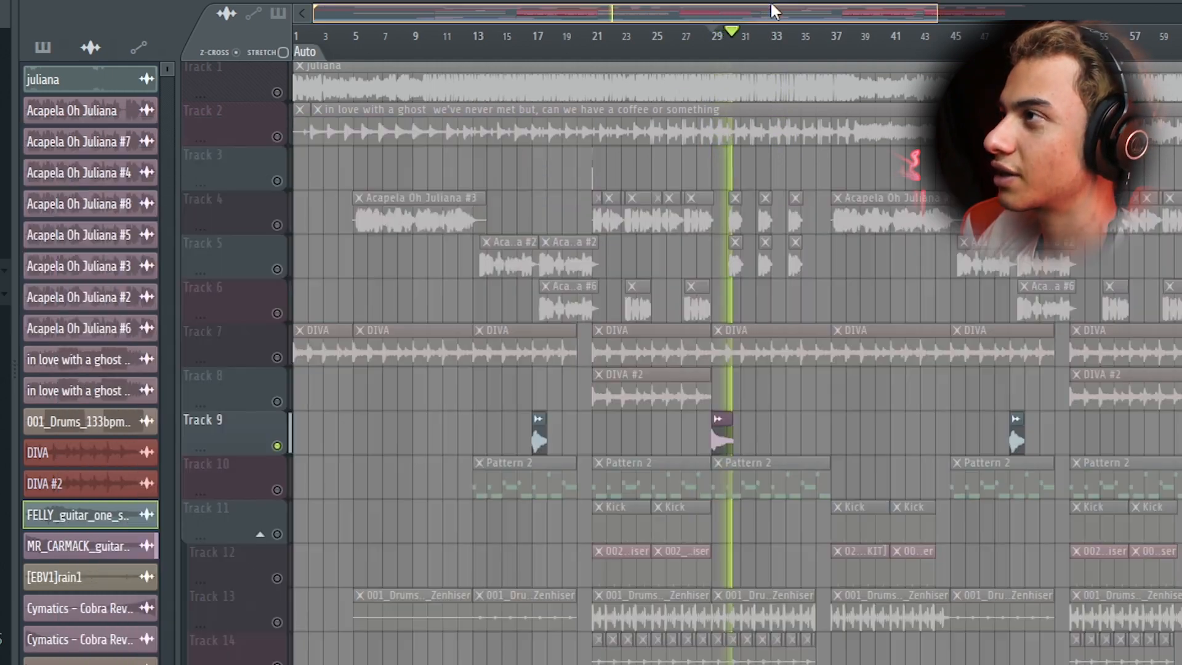
Examine the Delay 3 Input wet automation clip on Track 22 while playing the MR_CARMACK guitar from bar 29.
scroll(694, 332, "down", 4)
scroll(784, 388, "down", 3)
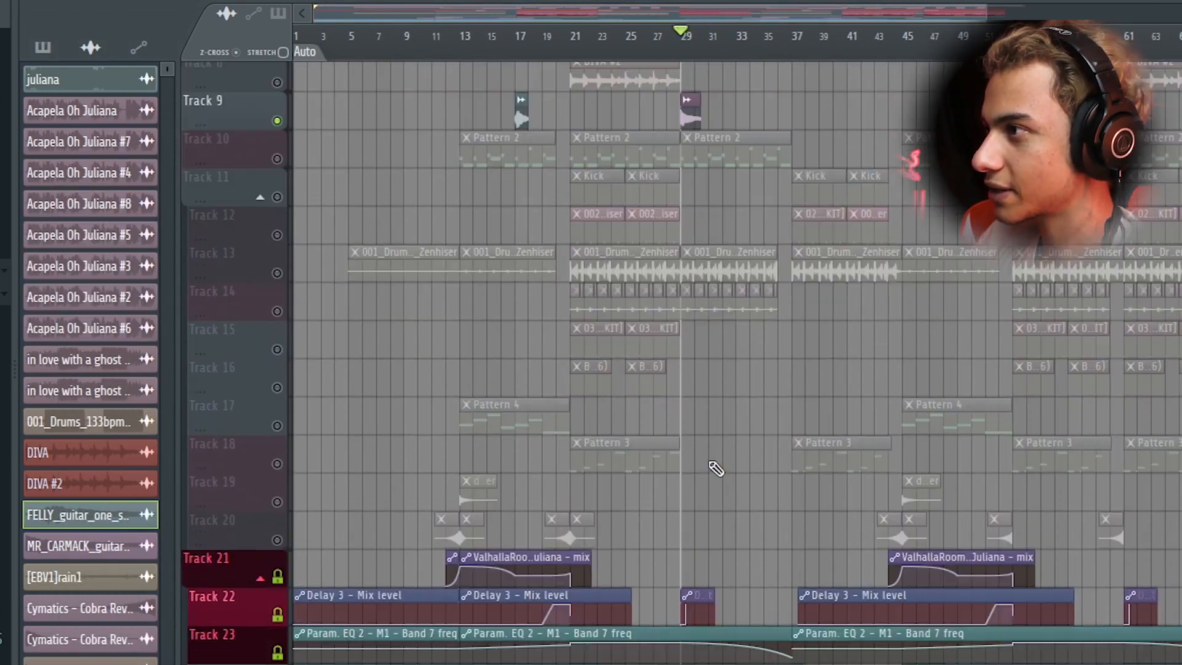
scroll(711, 499, "up", 2)
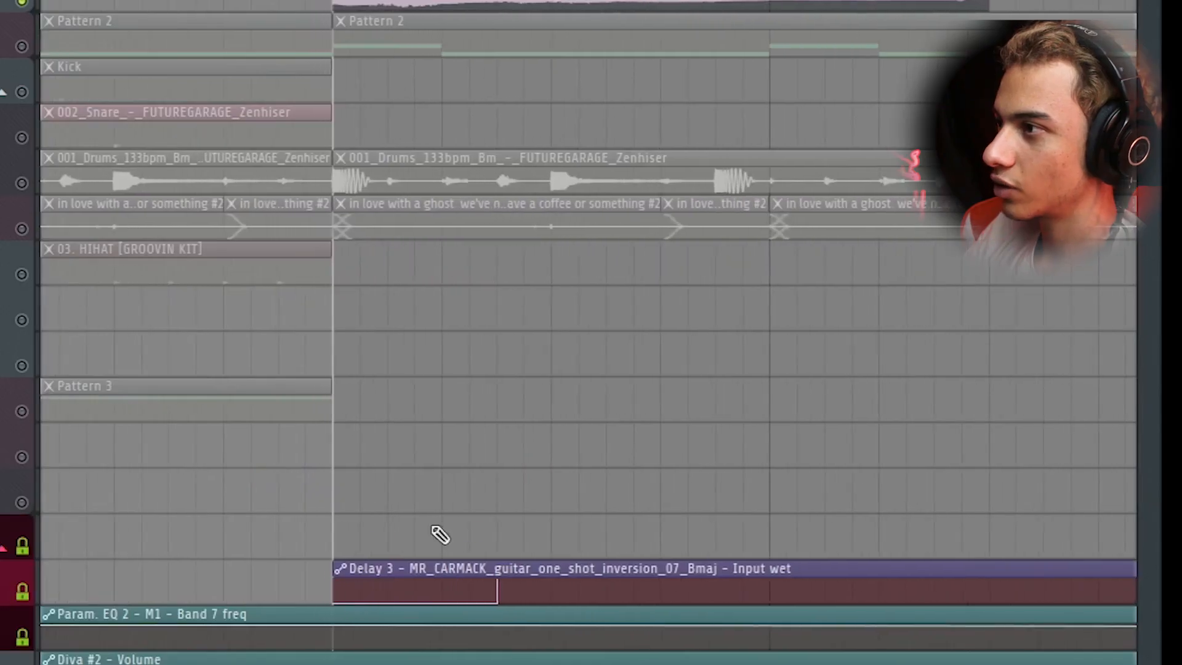
scroll(501, 449, "up", 2)
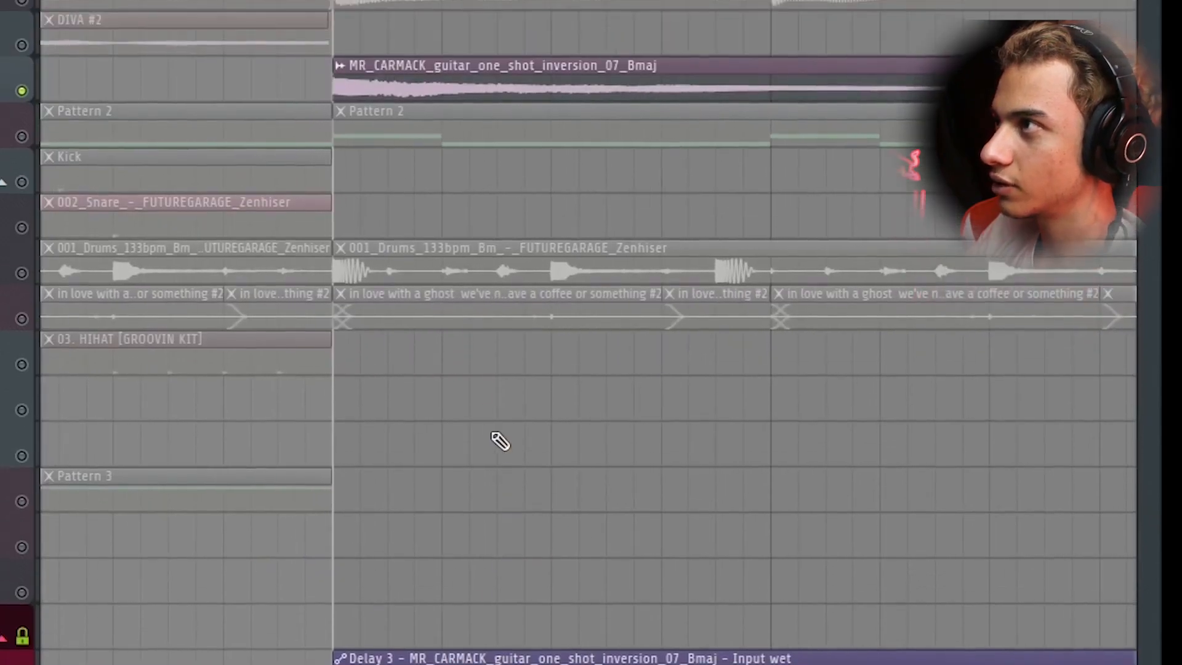
scroll(456, 550, "down", 1)
scroll(456, 550, "up", 1)
key("space")
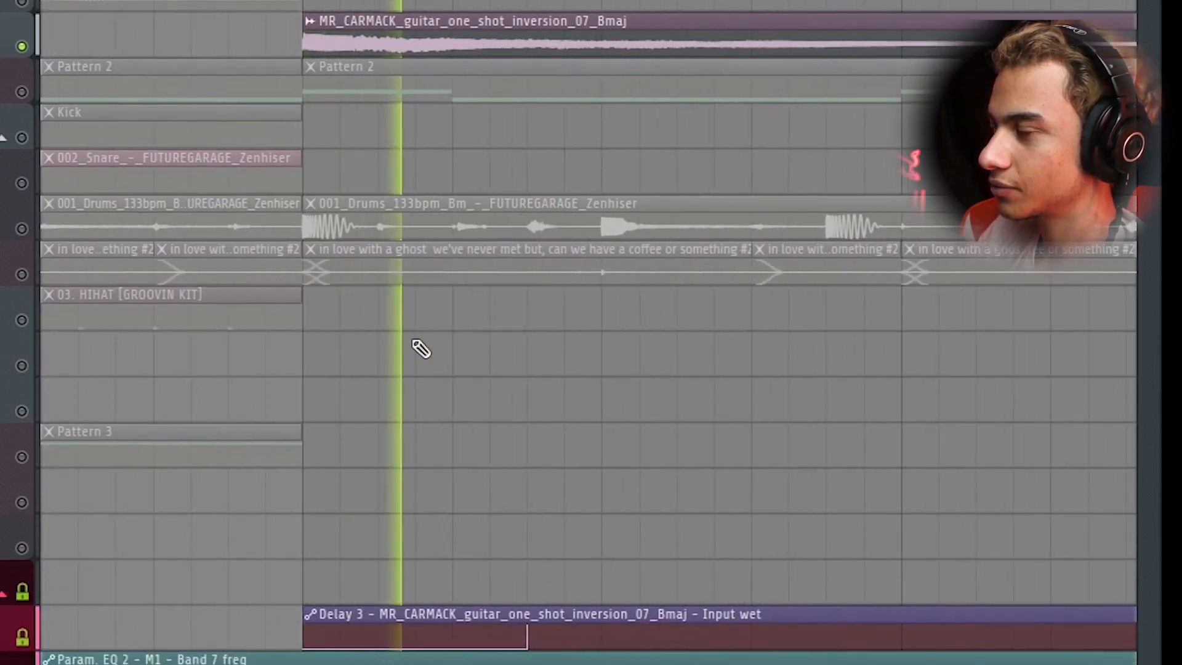
scroll(461, 365, "down", 2)
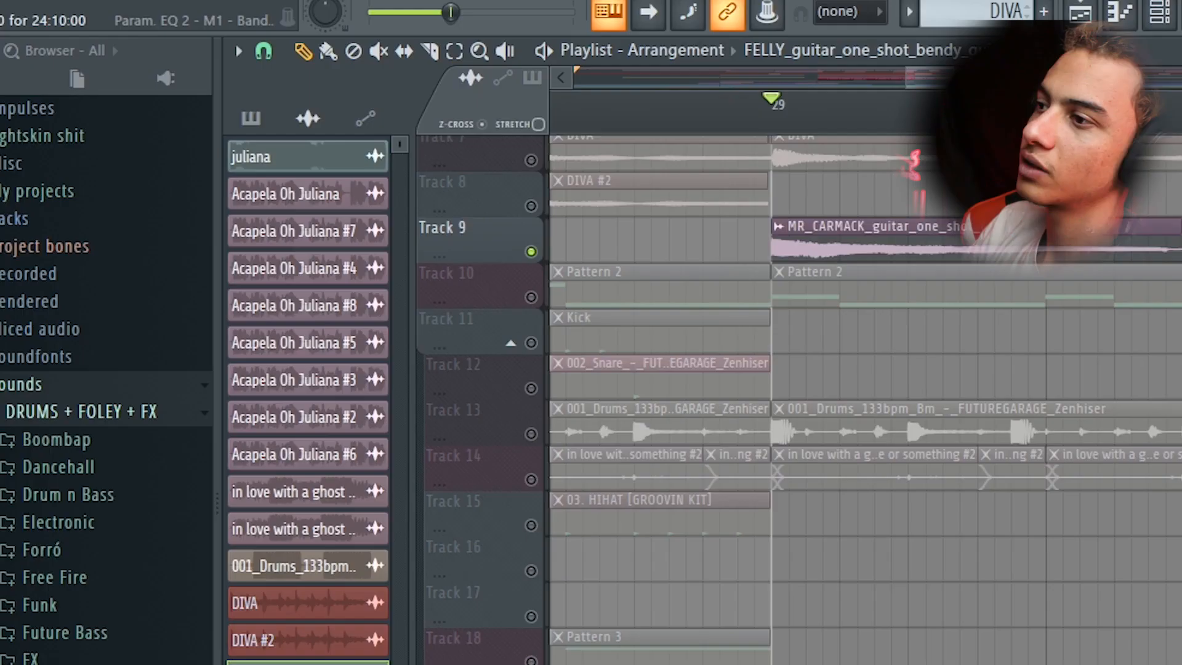
key("space")
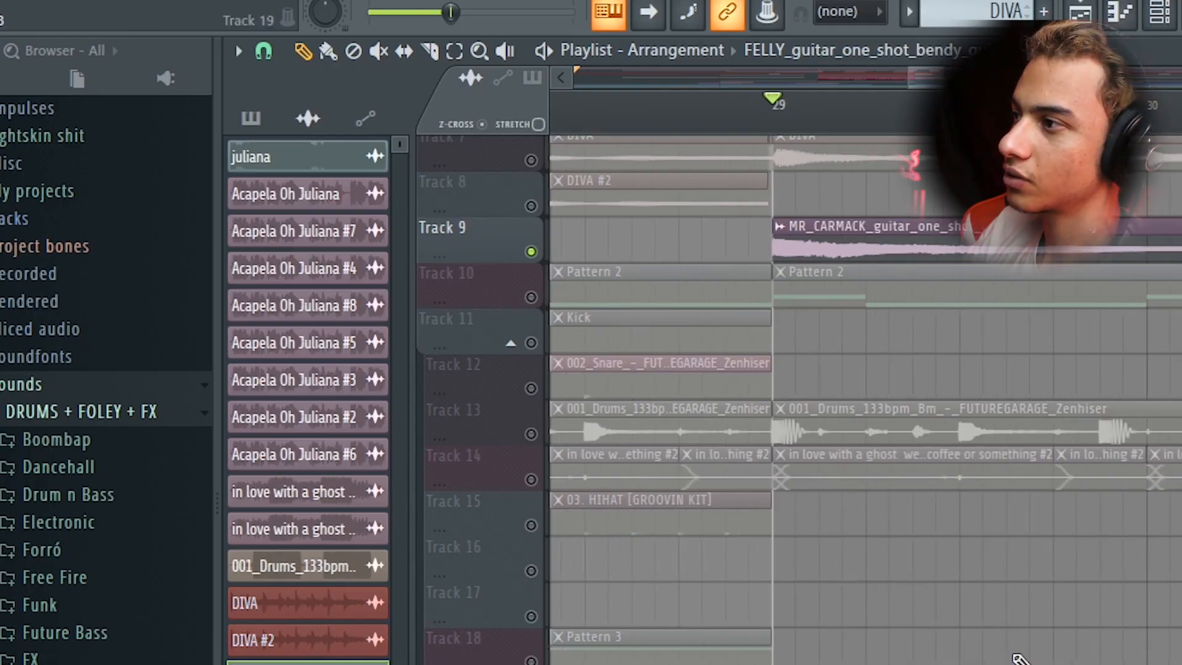
Reopen the guitar's Fruity Delay 3, show the Create automation clip option for its output Wet knob, and close the mixer.
key("F9")
left_click(1176, 523)
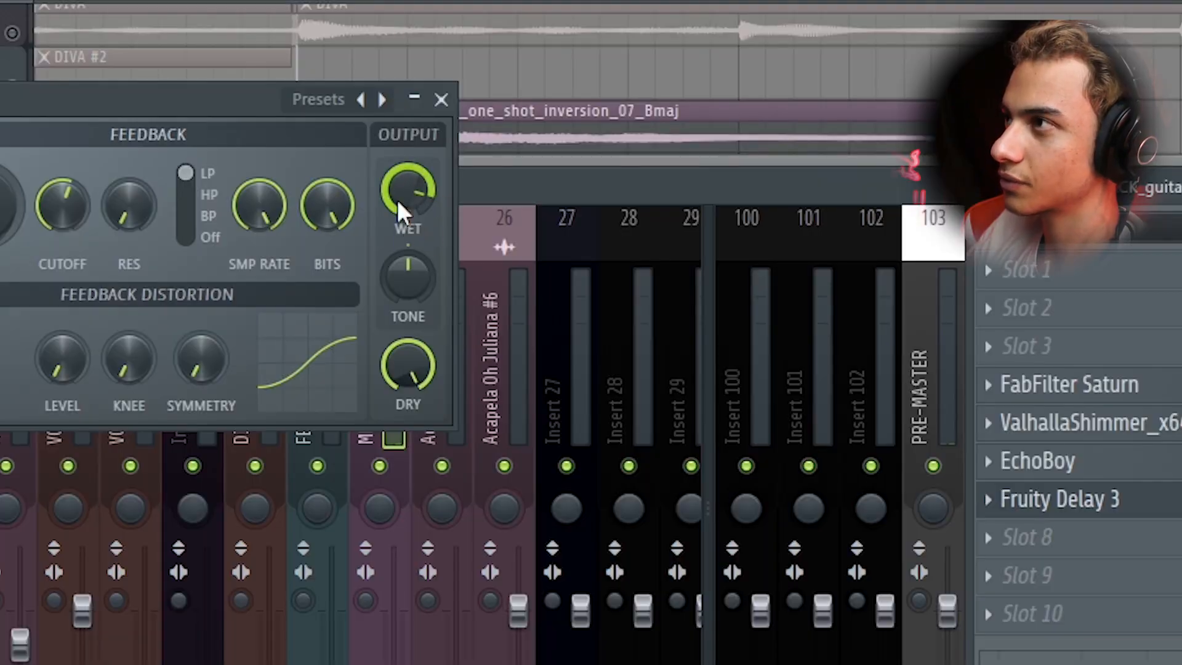
right_click(418, 188)
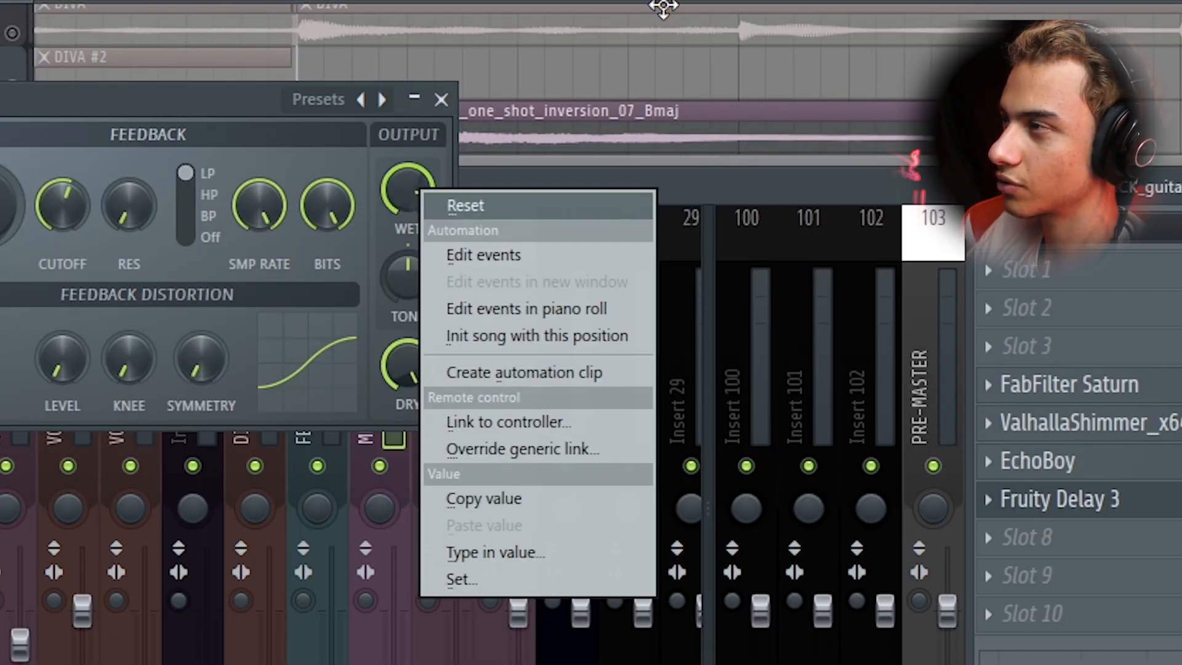
left_click(524, 372)
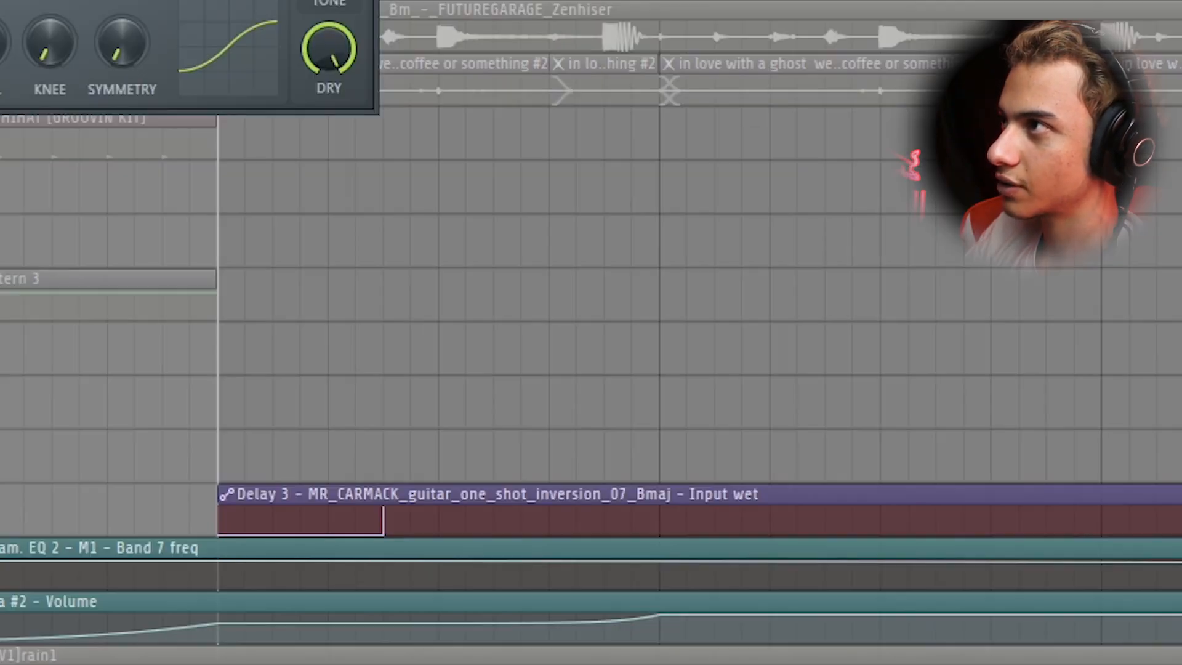
key("F9")
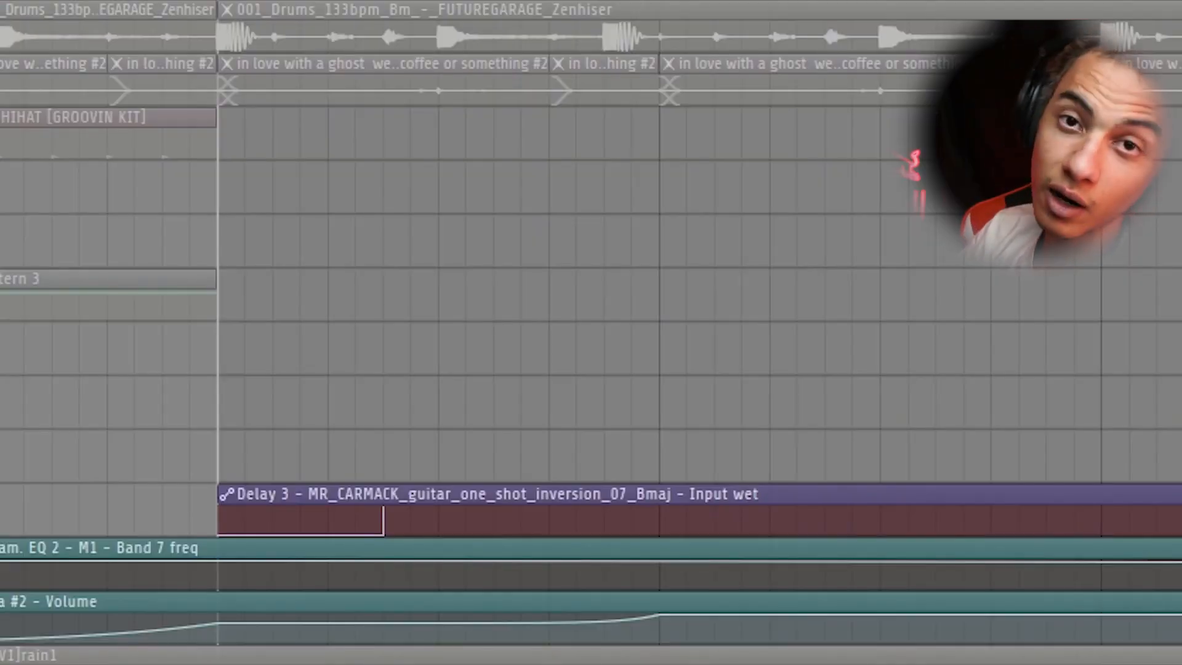
Open Pattern 2 from Track 10 in the piano roll and highlight its G#6 notes to examine the melody.
scroll(554, 369, "down", 8)
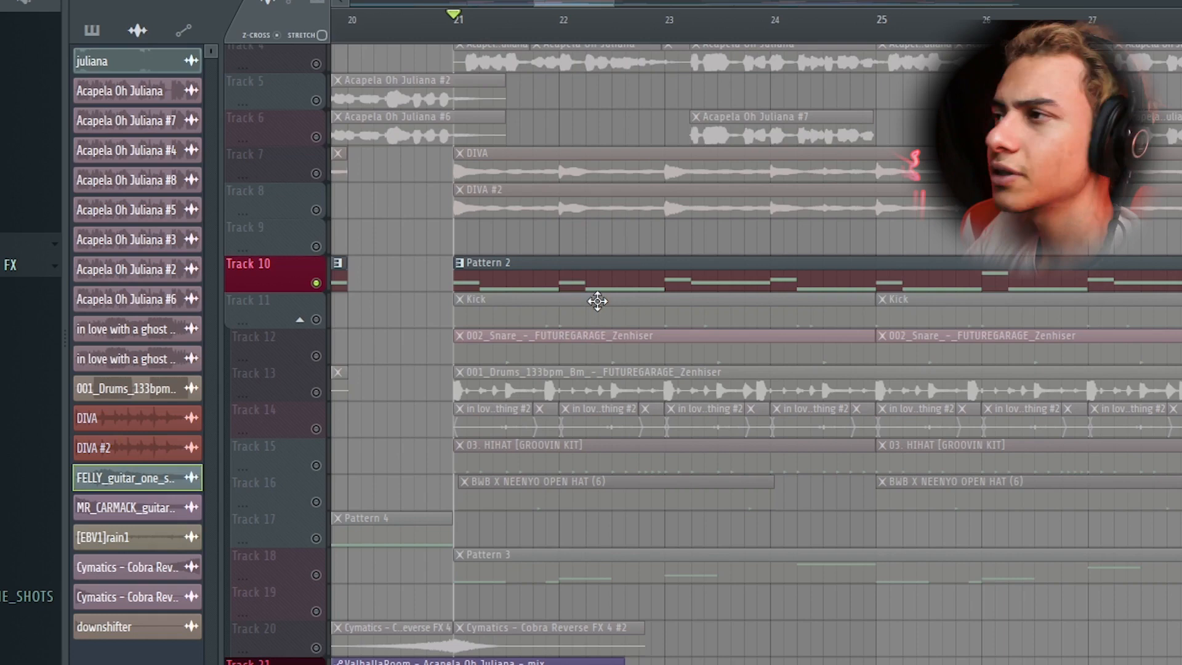
double_click(541, 282)
scroll(470, 334, "up", 2)
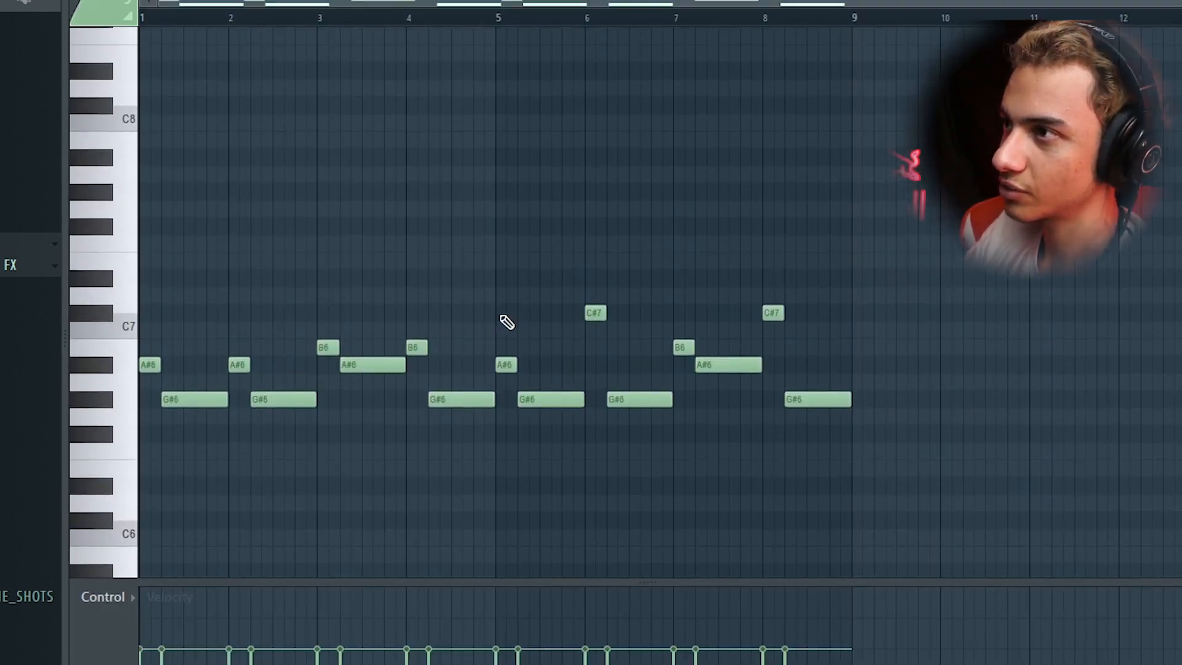
scroll(141, 326, "up", 2)
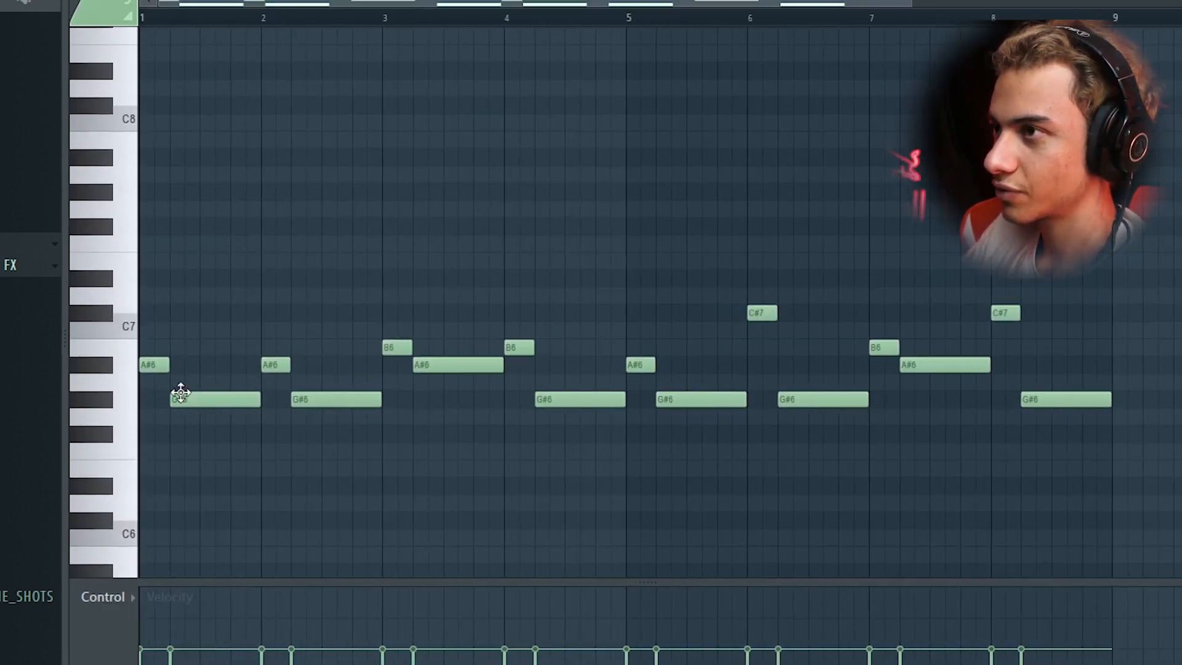
left_click_drag(192, 407, 1149, 424)
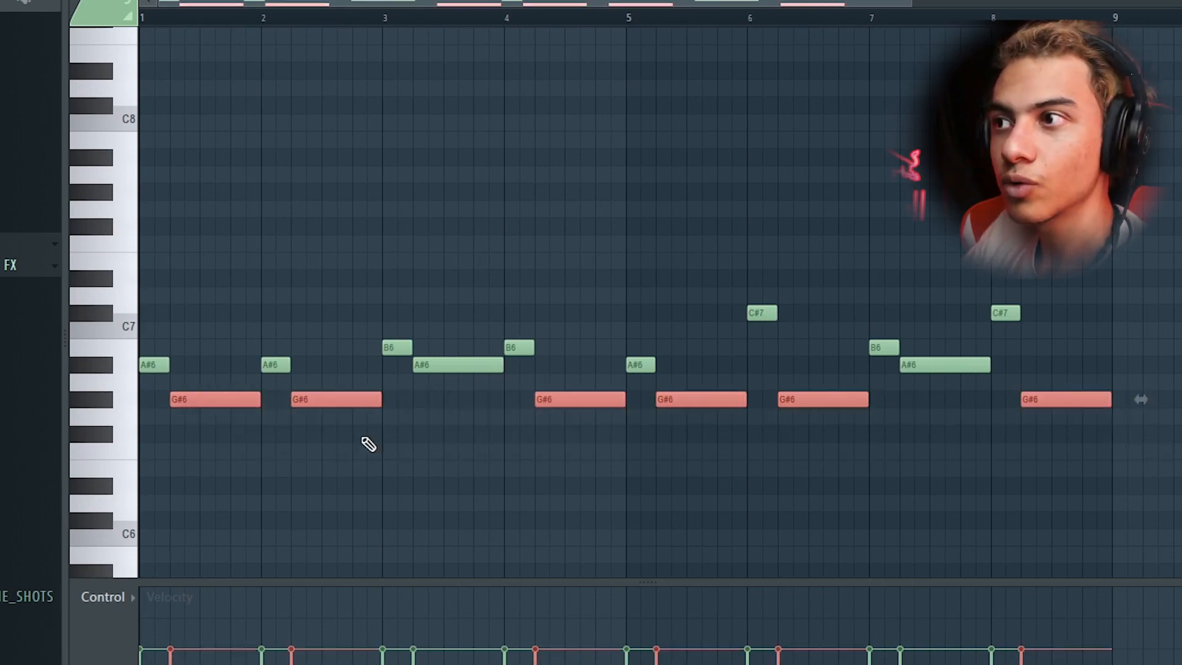
scroll(132, 449, "up", 2)
scroll(285, 369, "down", 3)
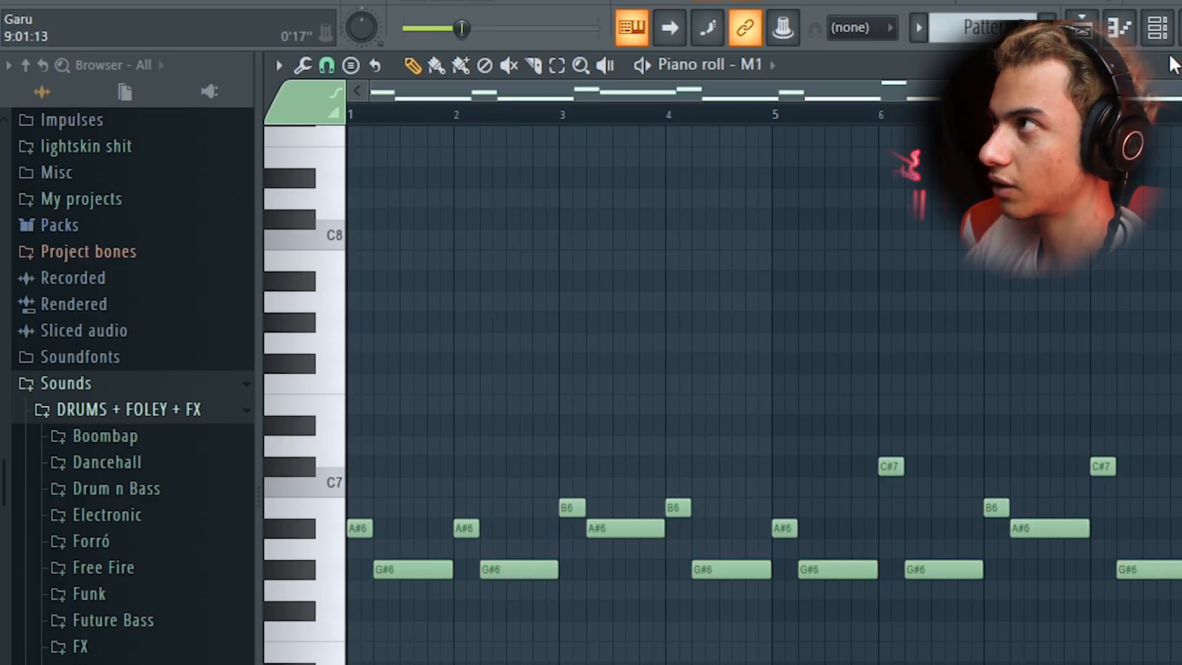
Open the Korg M1 channel to view its Hong Kong combi preset and preset browser, and inspect the M1 mixer track.
key("F6")
left_click(390, 541)
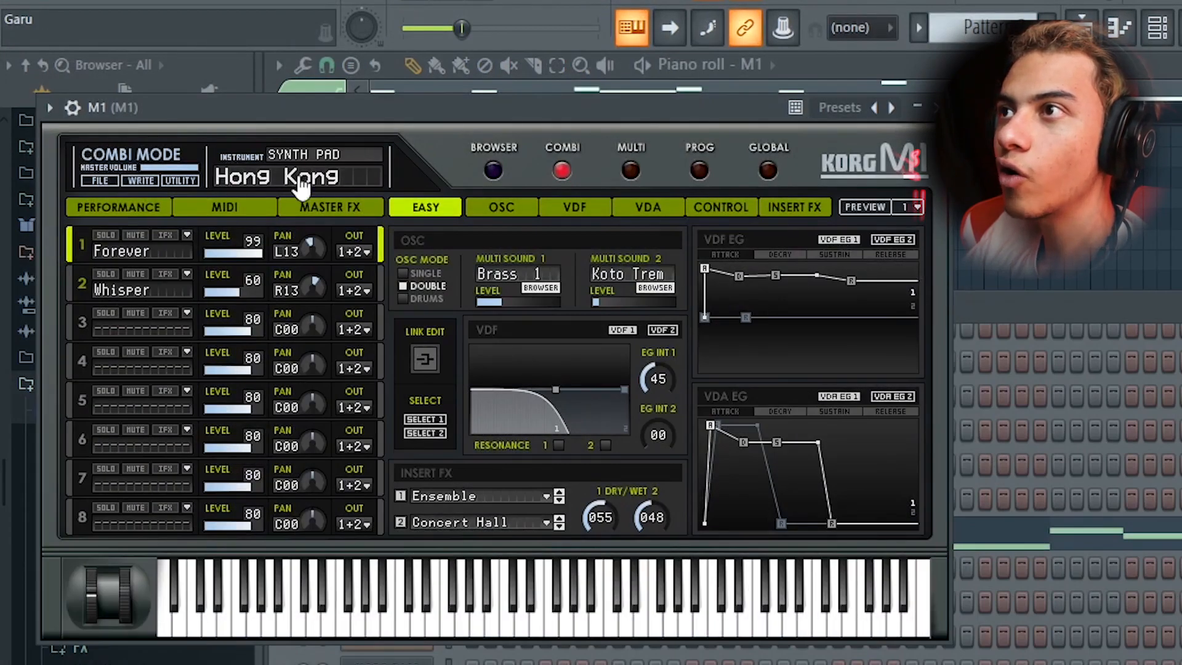
left_click(493, 171)
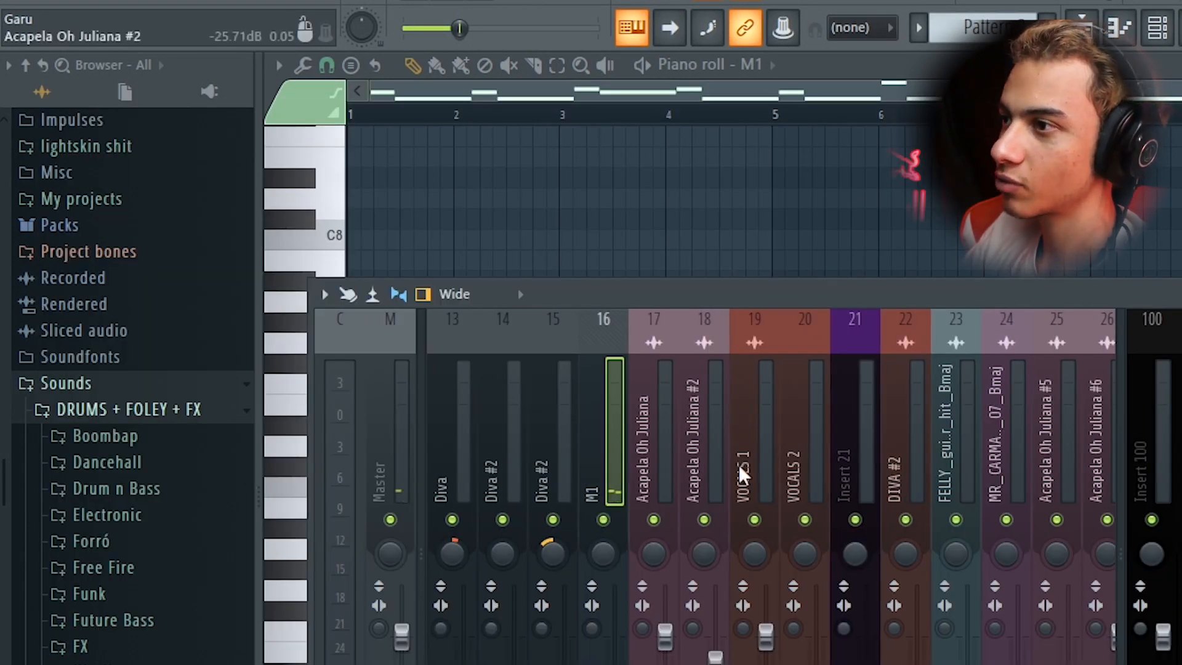
left_click(1179, 431)
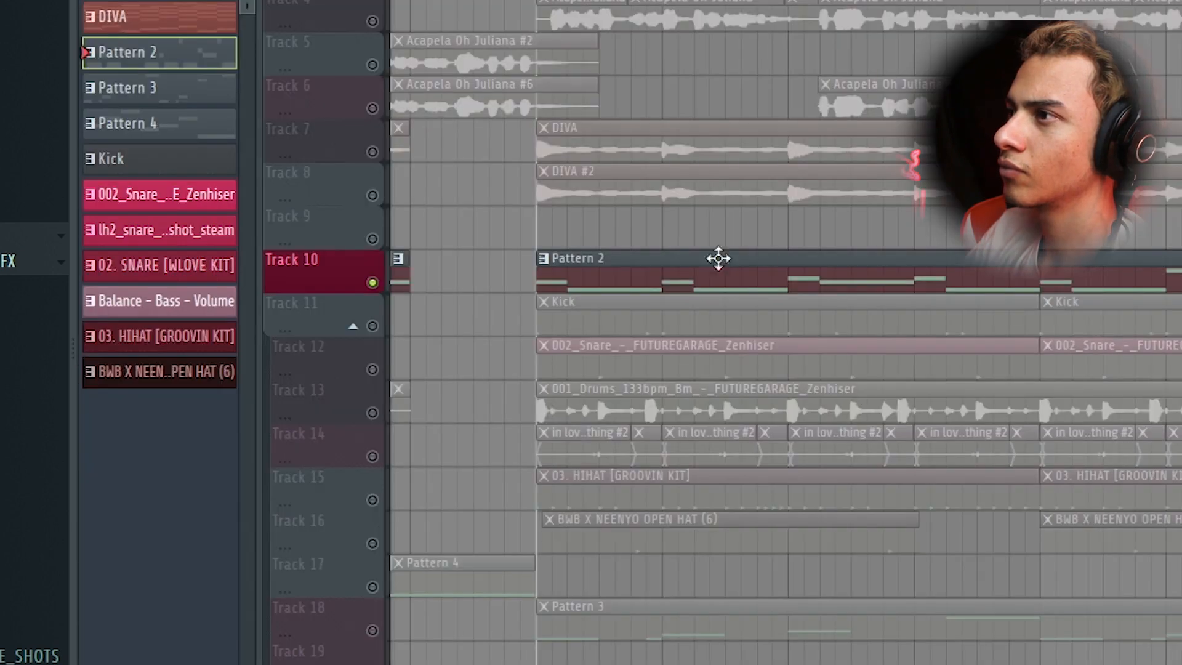
Play the M1 melody from Track 10 while examining the Param. EQ 2 - M1 - Band 7 freq automation on Track 23.
scroll(601, 248, "down", 4)
scroll(526, 388, "up", 5)
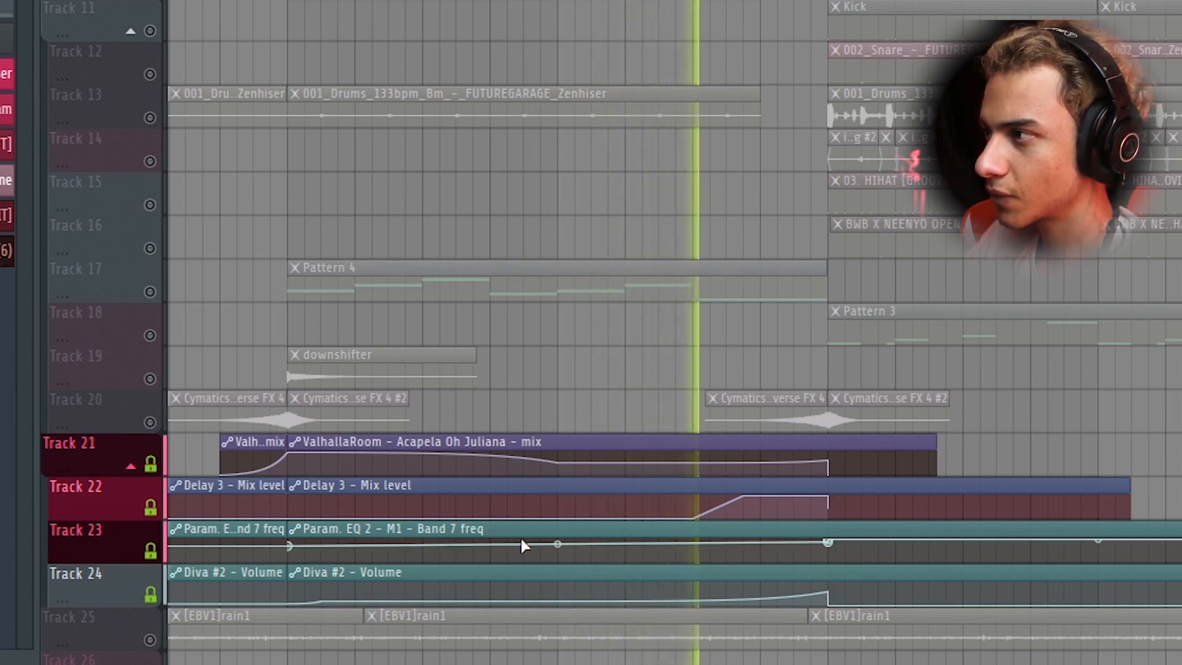
scroll(648, 545, "up", 2, "alt")
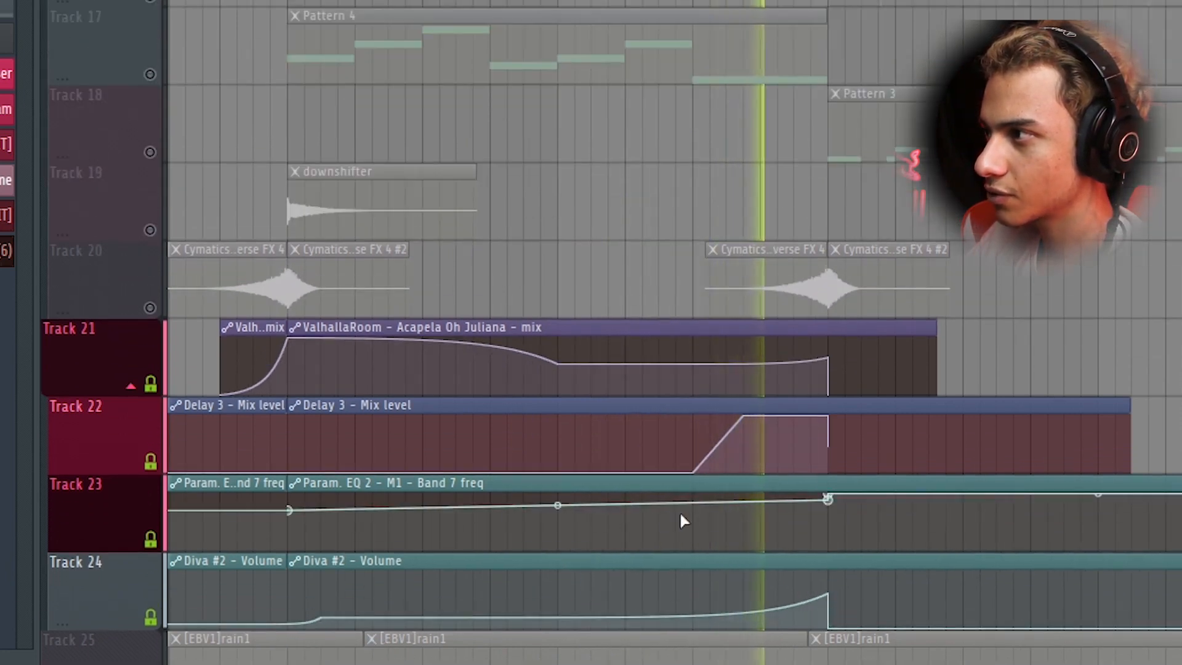
scroll(696, 535, "down", 1, "ctrl")
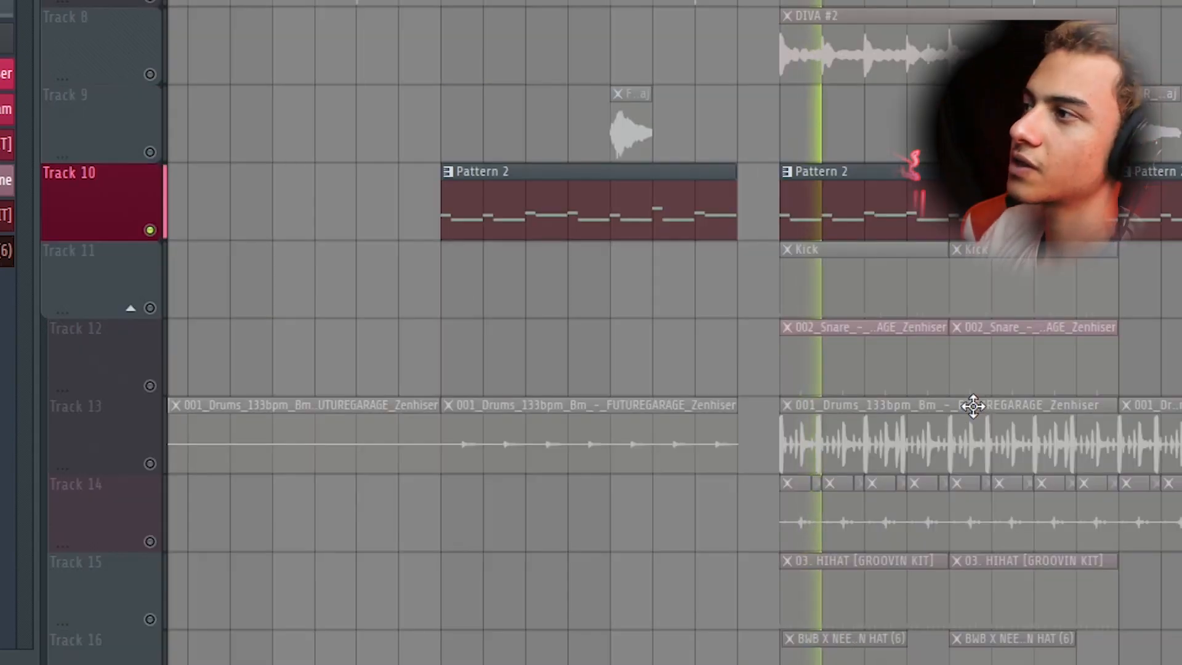
scroll(781, 446, "down", 3, "ctrl")
scroll(698, 465, "down", 4, "ctrl")
scroll(438, 343, "down", 2, "alt")
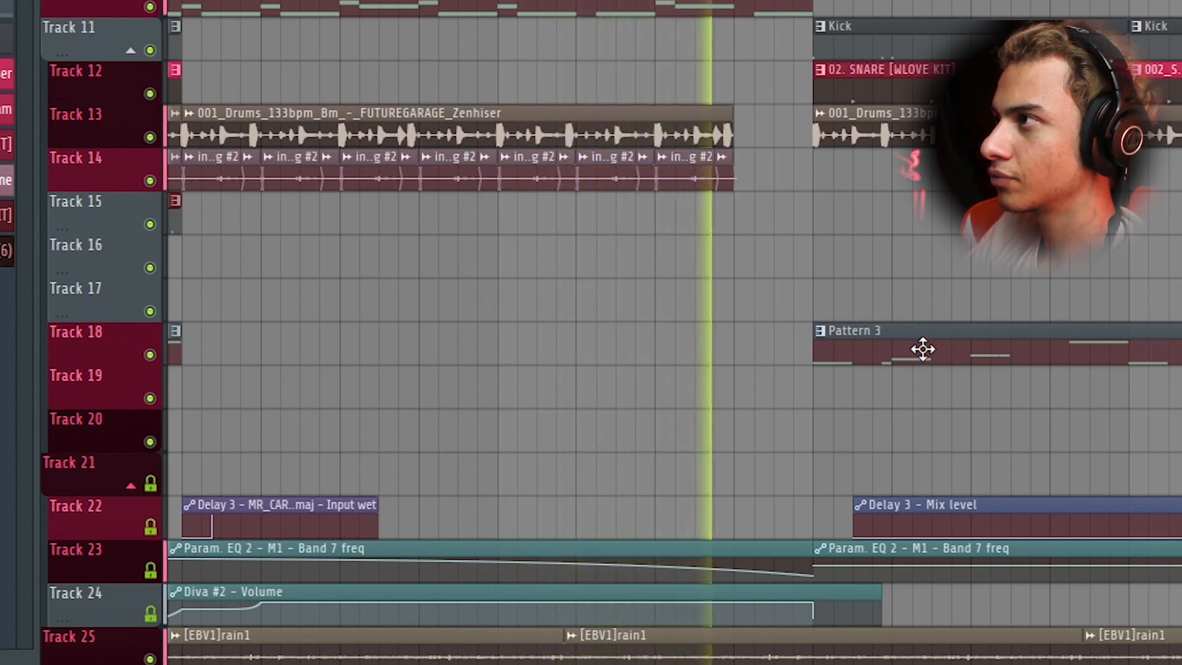
Play only the Kick and 002_Snare patterns on Tracks 11 and 12.
scroll(934, 349, "down", 4, "ctrl")
scroll(910, 338, "up", 1)
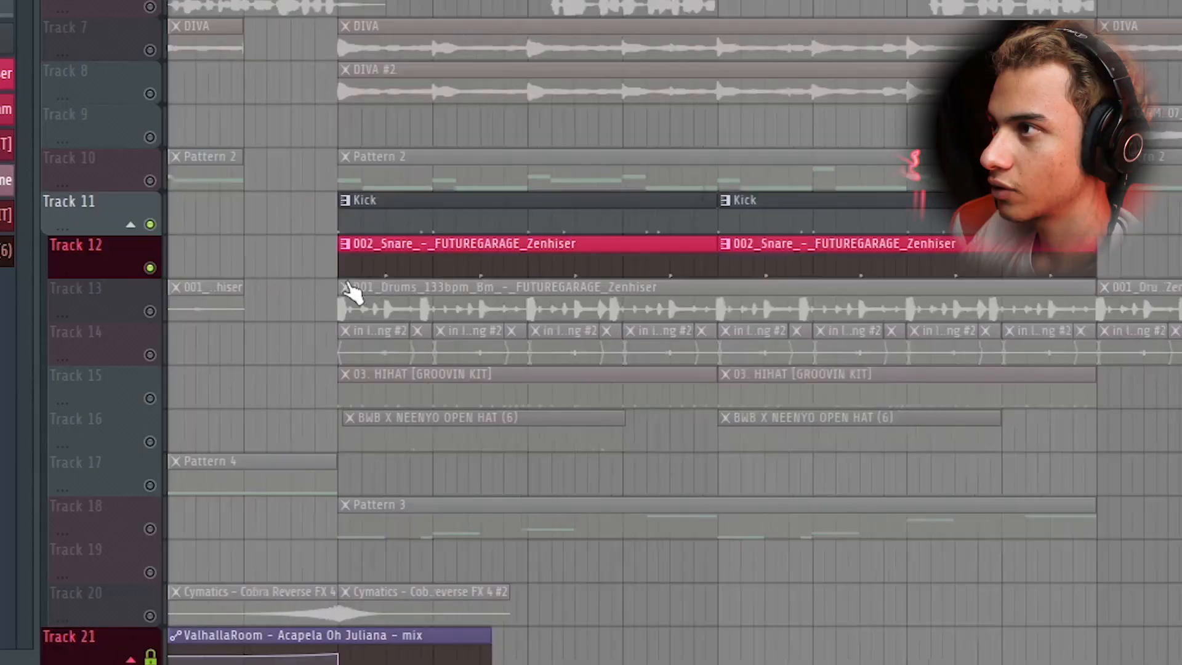
scroll(351, 298, "up", 4, "ctrl")
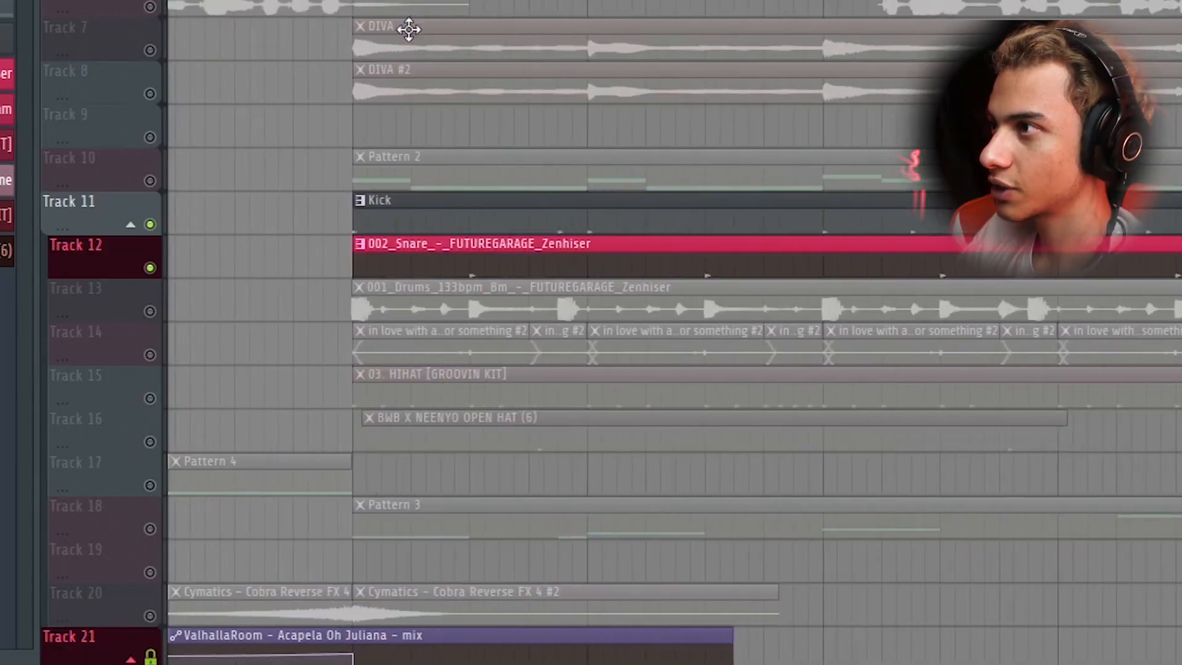
key("space")
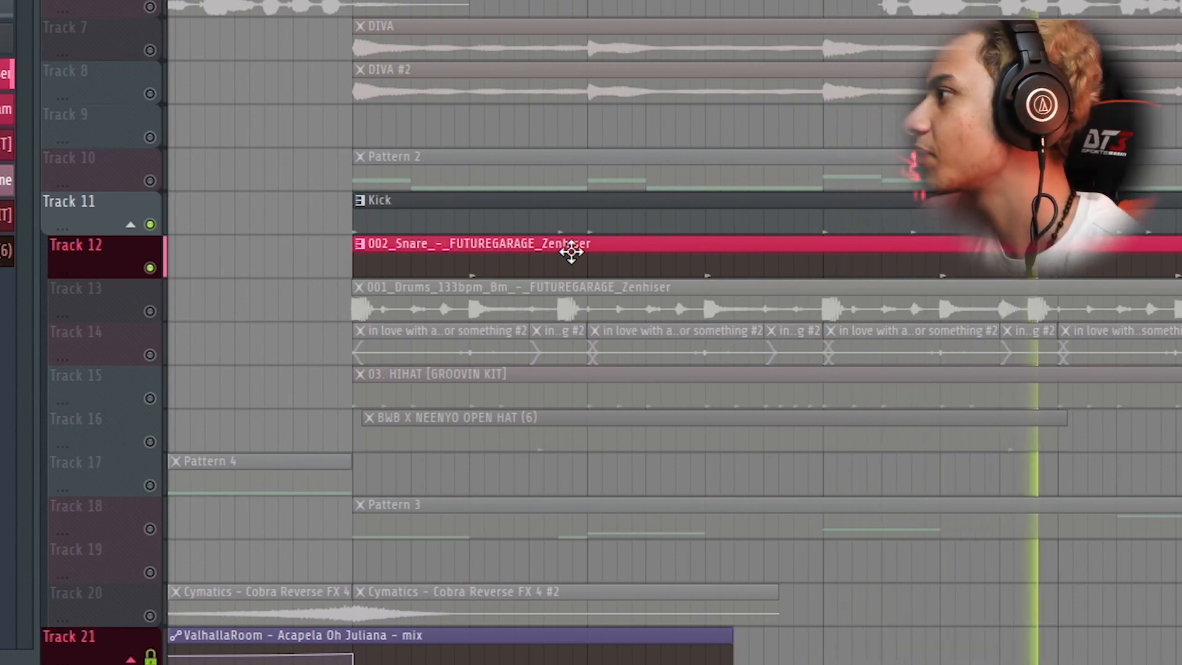
key("space")
Open the Kick pattern, check the X KICK (1) and Insert 1 tracks in the mixer, and bring up the channel rack.
double_click(459, 211)
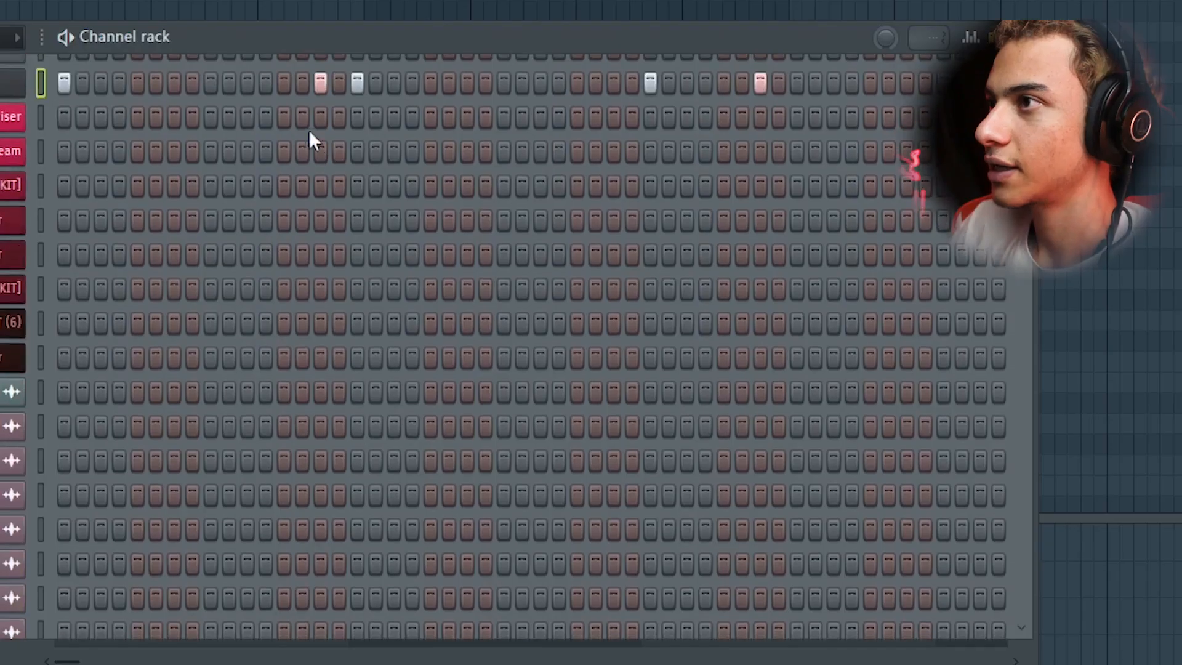
key("F9")
left_click(165, 189)
left_click(85, 169)
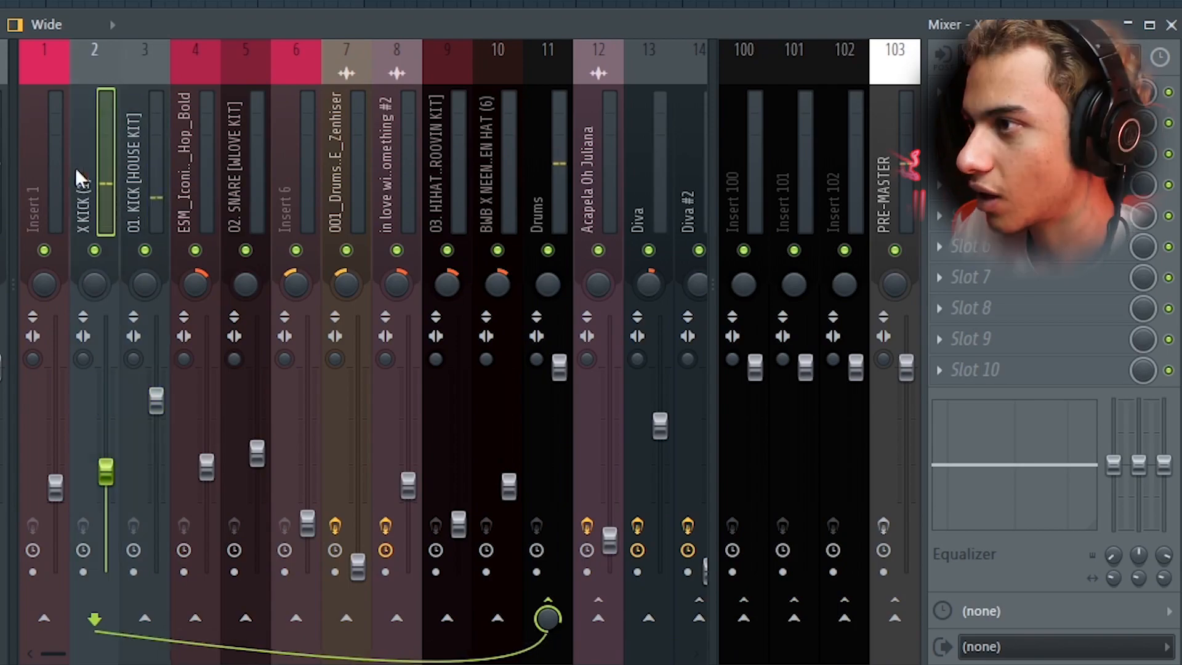
left_click(44, 165)
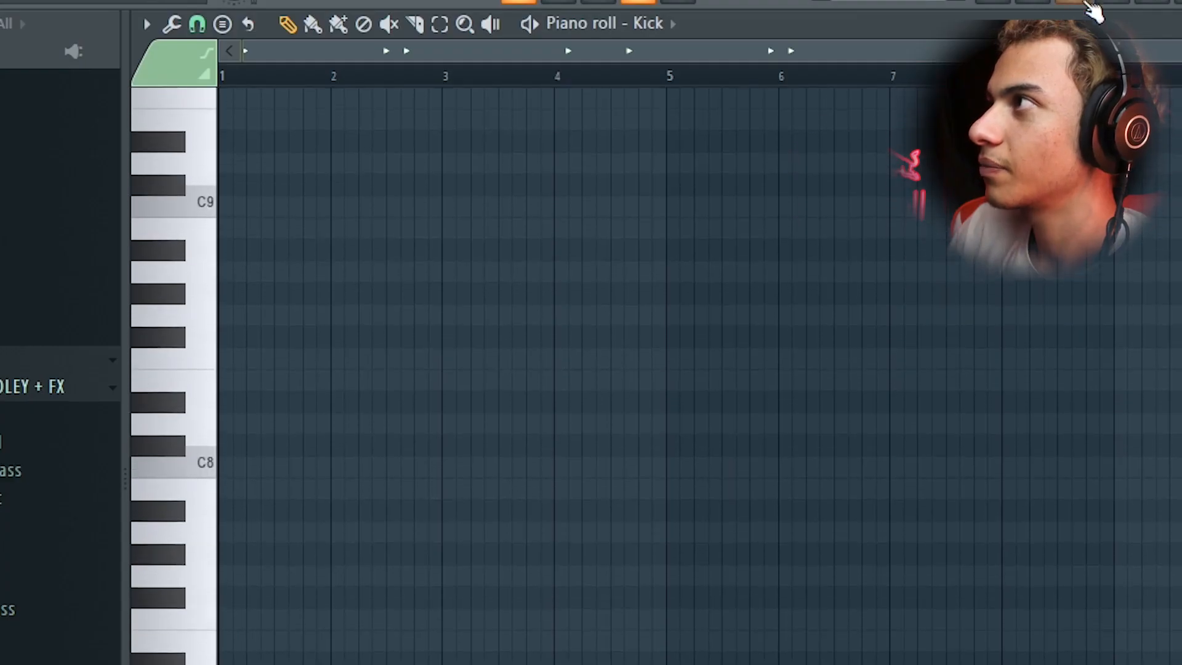
left_click(1089, 4)
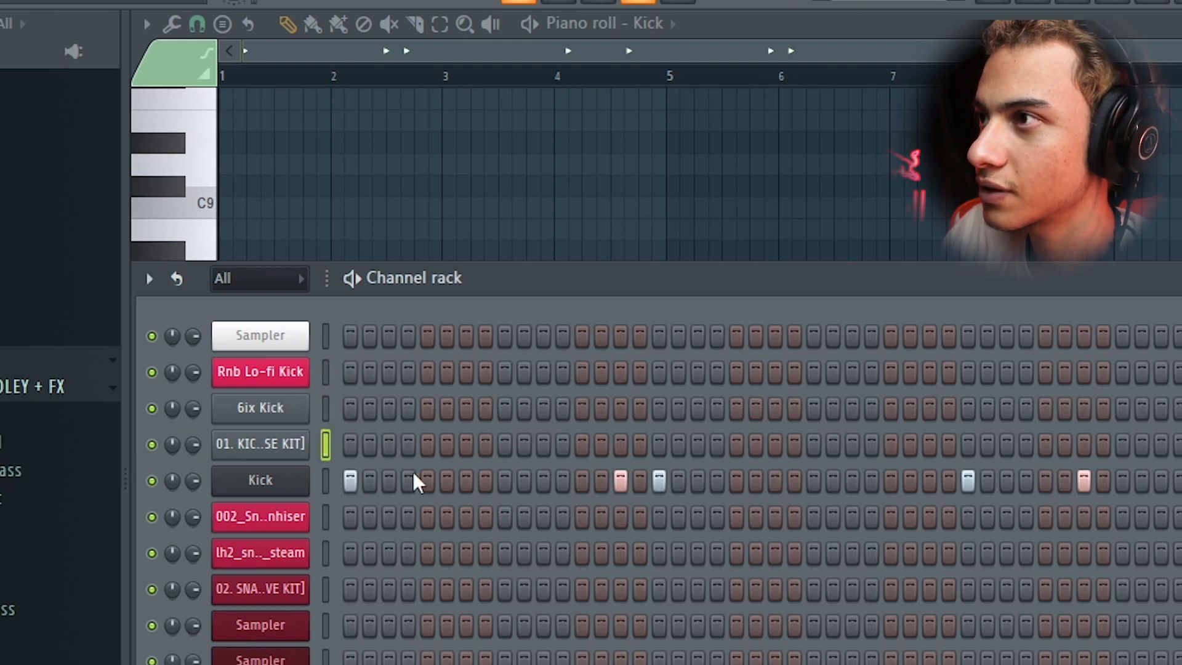
Reopen the mixer, compare the X KICK (1), 01. KICK [HOUSE KIT] and Insert 1 tracks, and return to the channel rack.
key("F9")
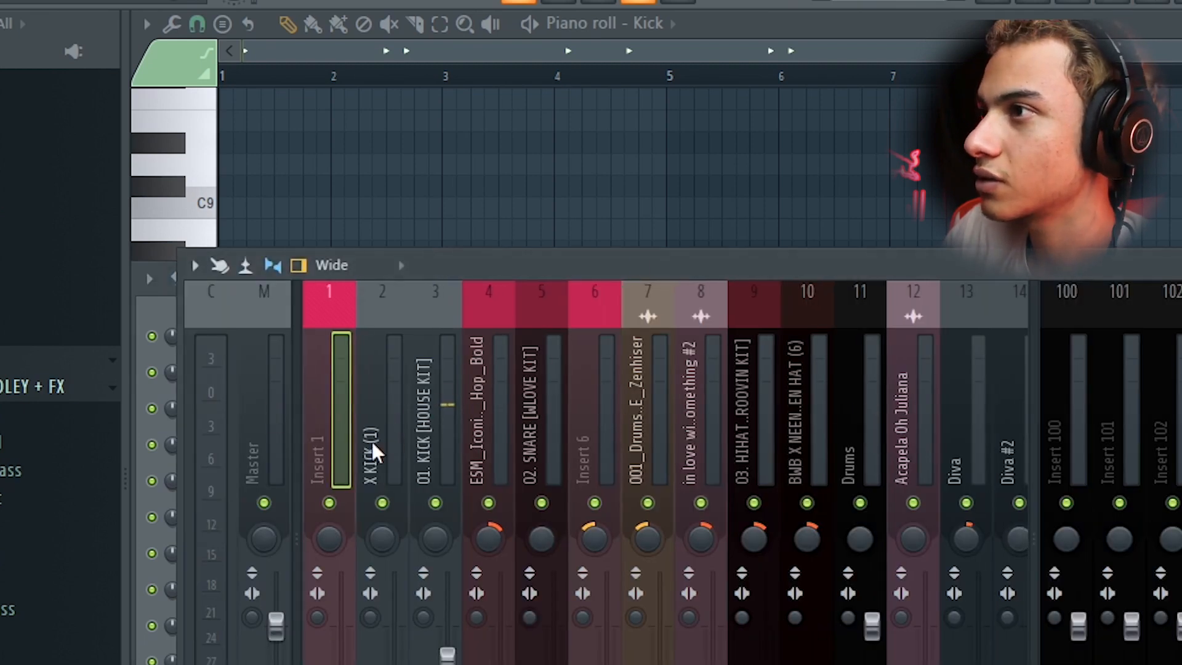
left_click(375, 453)
left_click(421, 452)
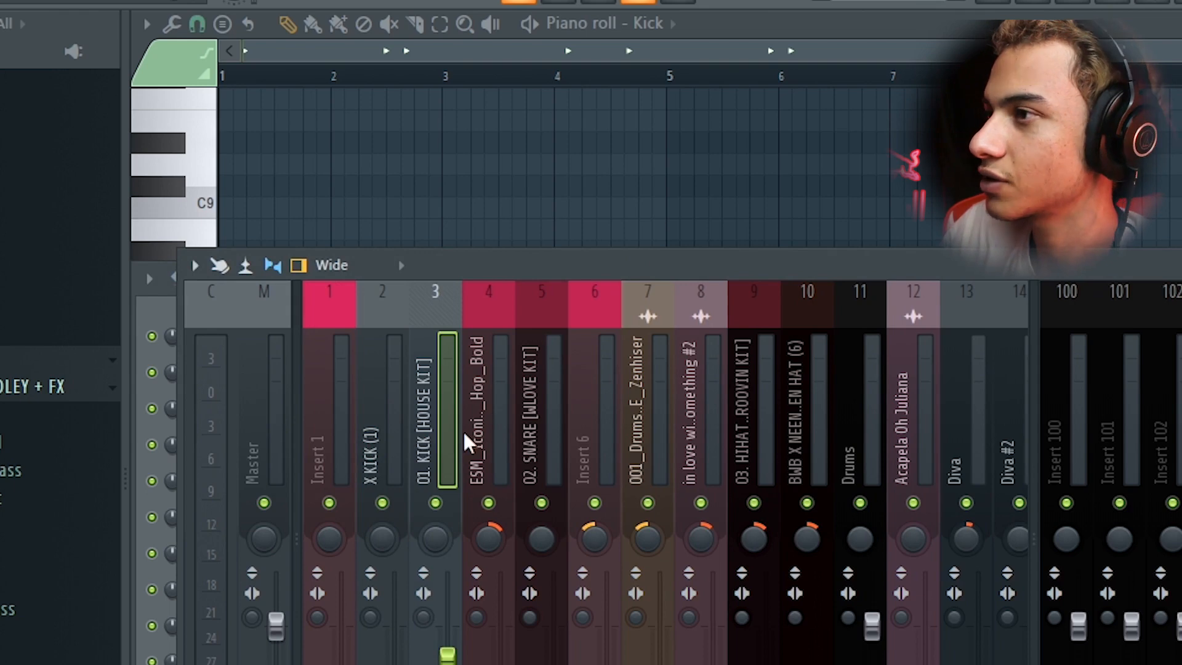
left_click(378, 443)
left_click(343, 448)
left_click(1072, 2)
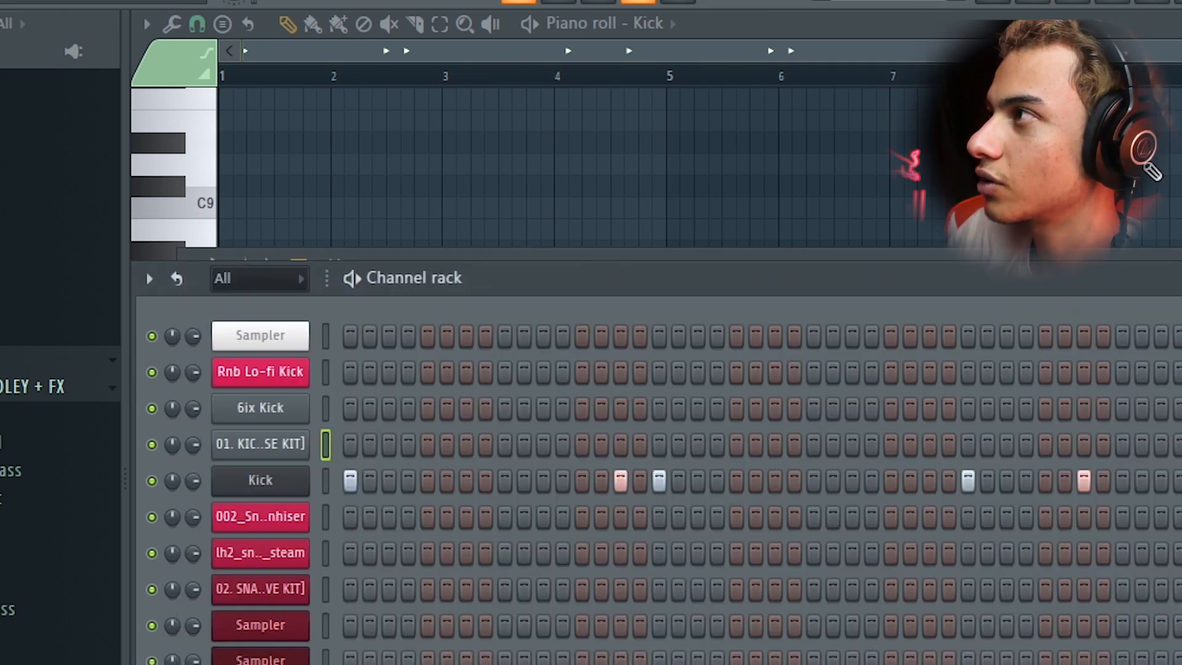
Inspect the Kick layer channel's settings from the channel rack, close them, and return to the playlist with playback stopped.
left_click(1122, 3)
left_click(994, 2)
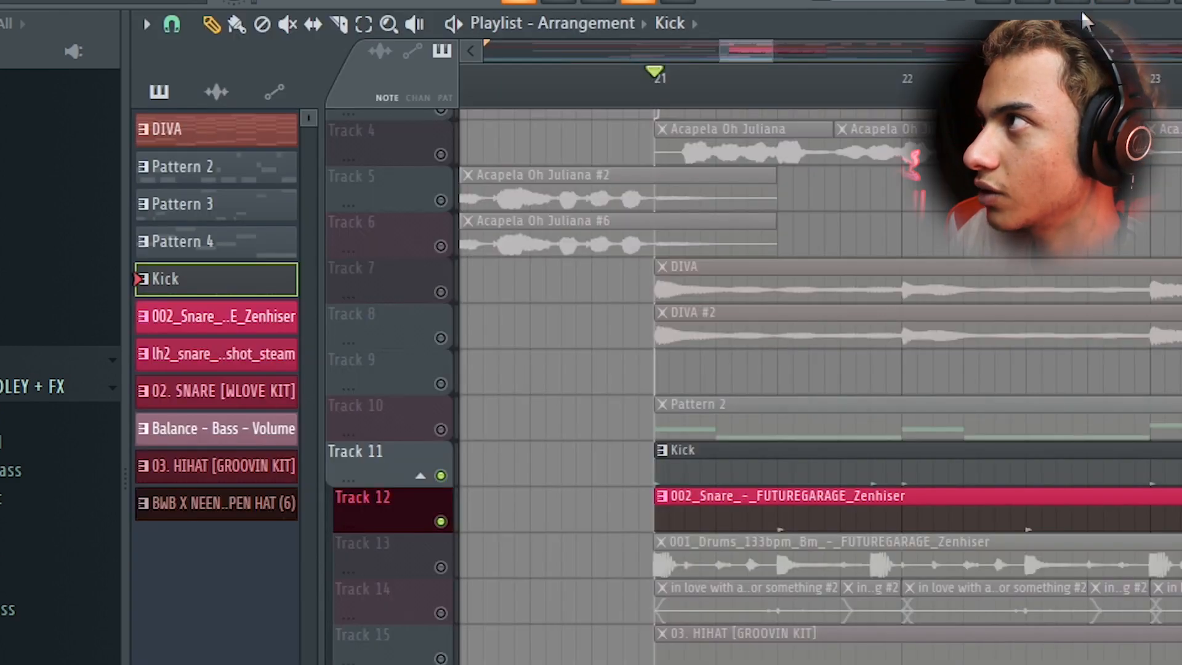
left_click(1073, 2)
left_click(263, 494)
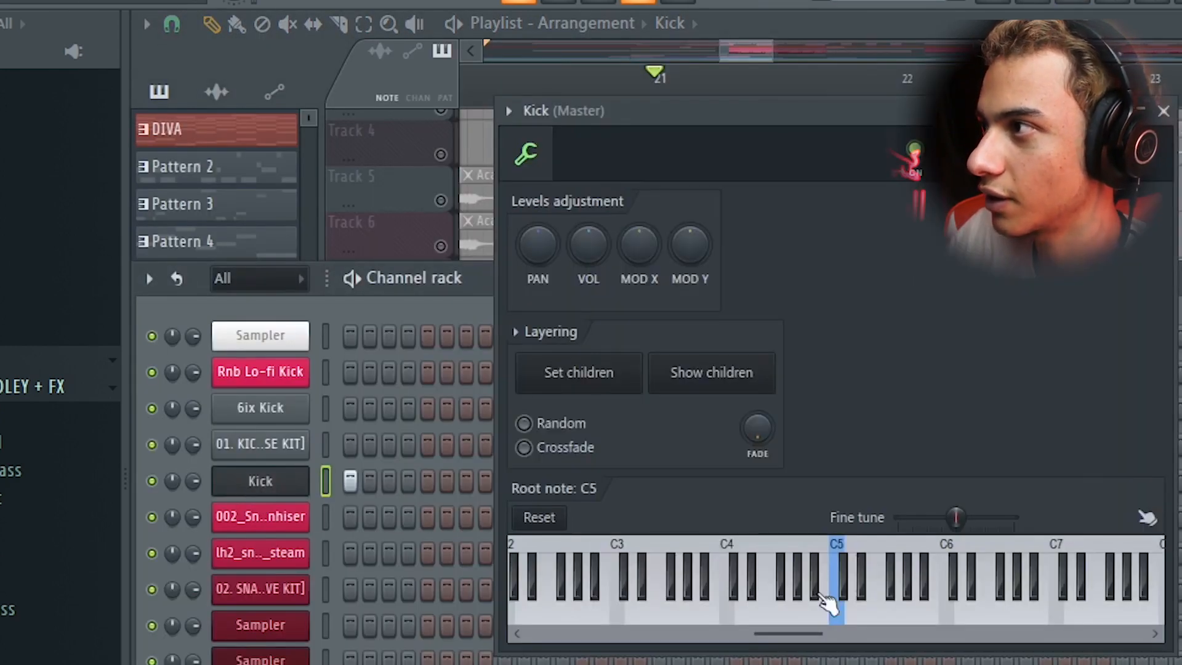
left_click(1163, 113)
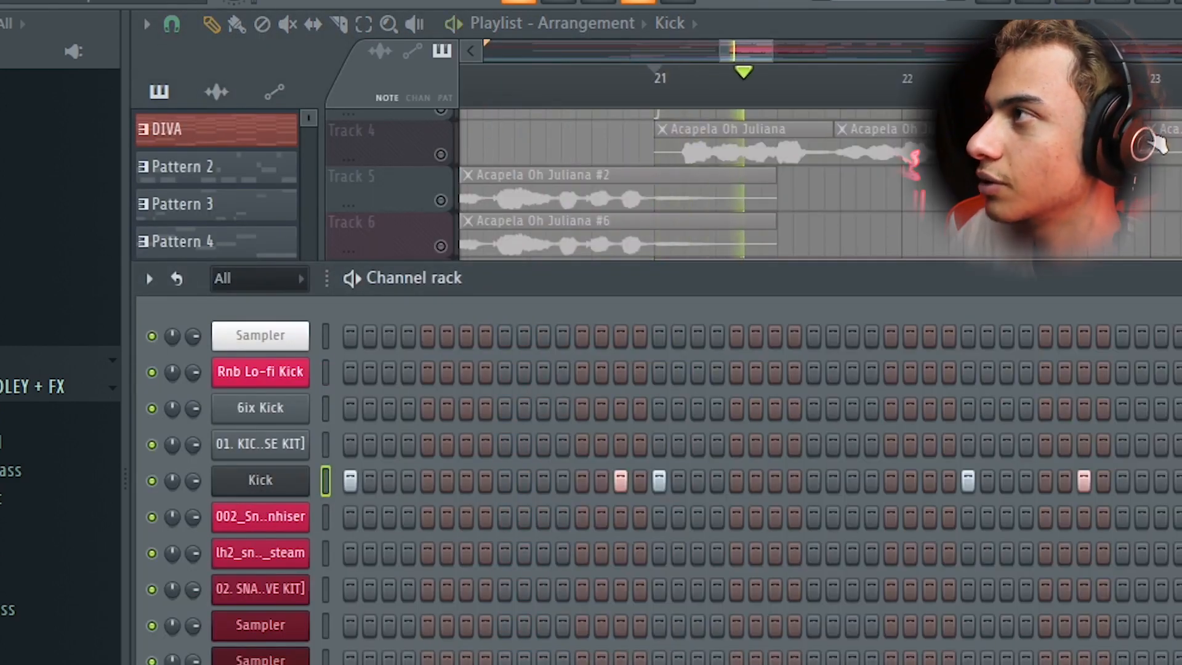
left_click(1114, 3)
left_click(996, 3)
key("space")
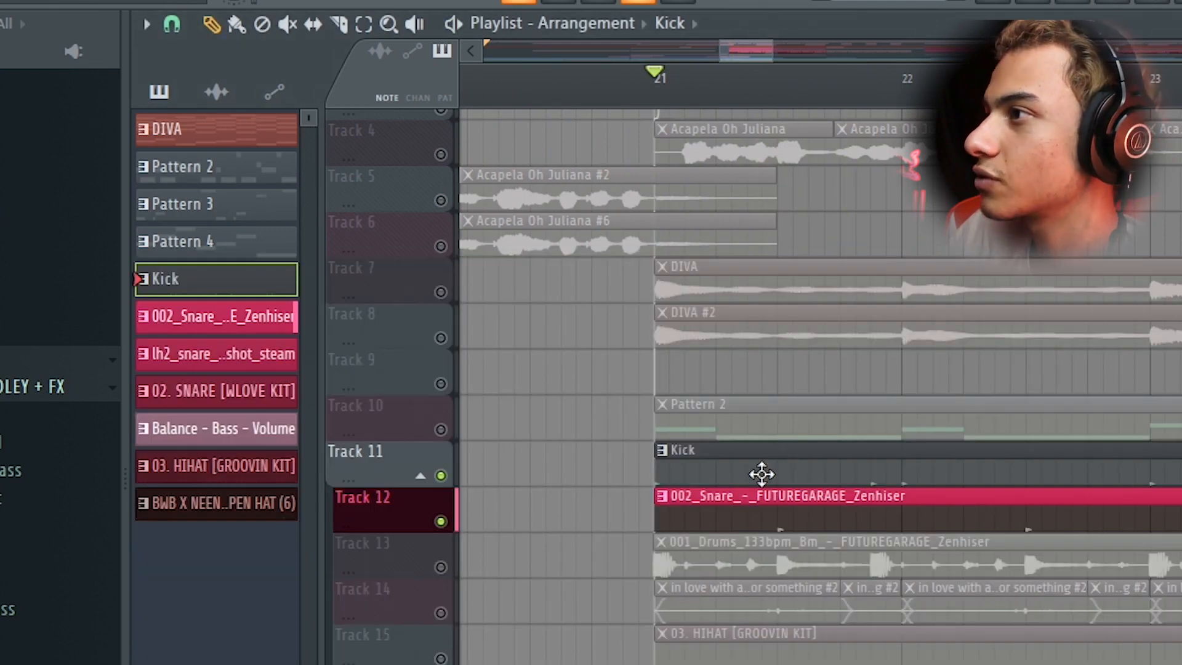
Open the snare pattern on Track 12, compare the lh2_snare_one_shot_steam and 002_Snare steps in the channel rack, and return to the playlist.
double_click(726, 527)
left_click(1098, 8)
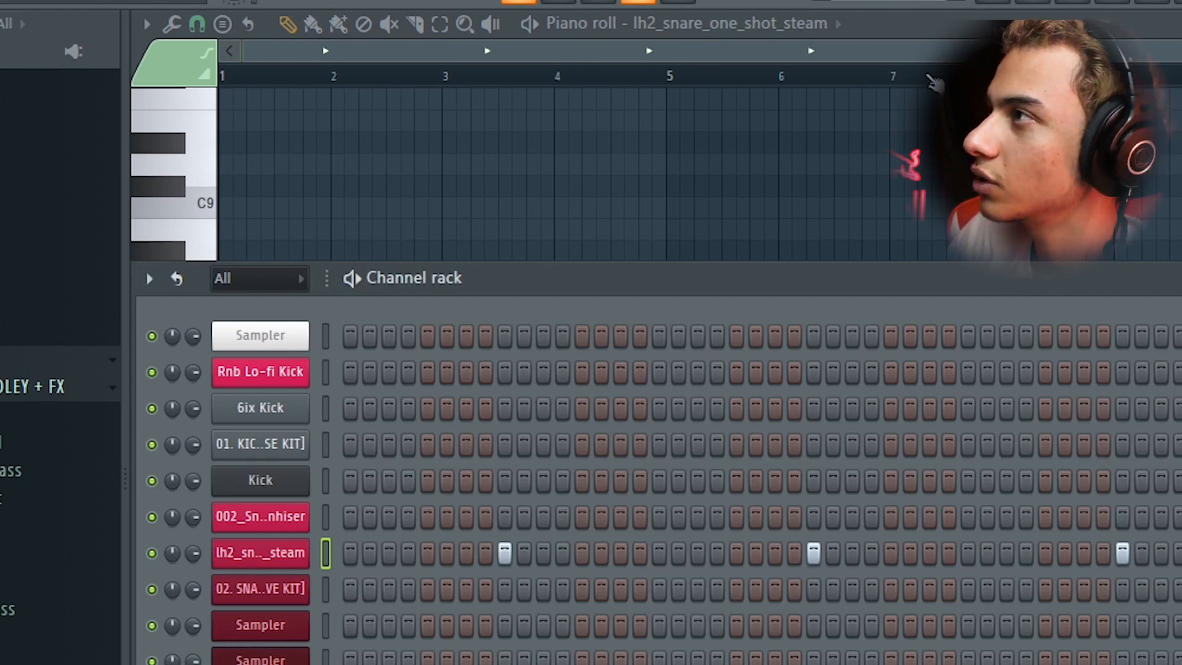
key("ctrl+z")
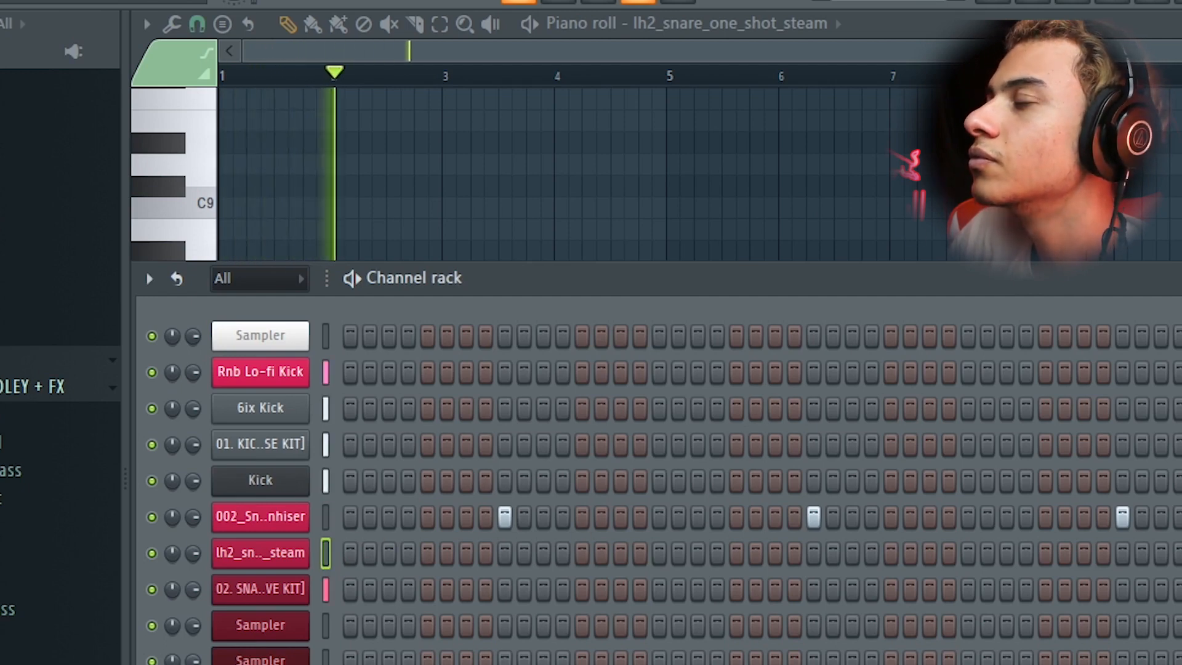
key("space")
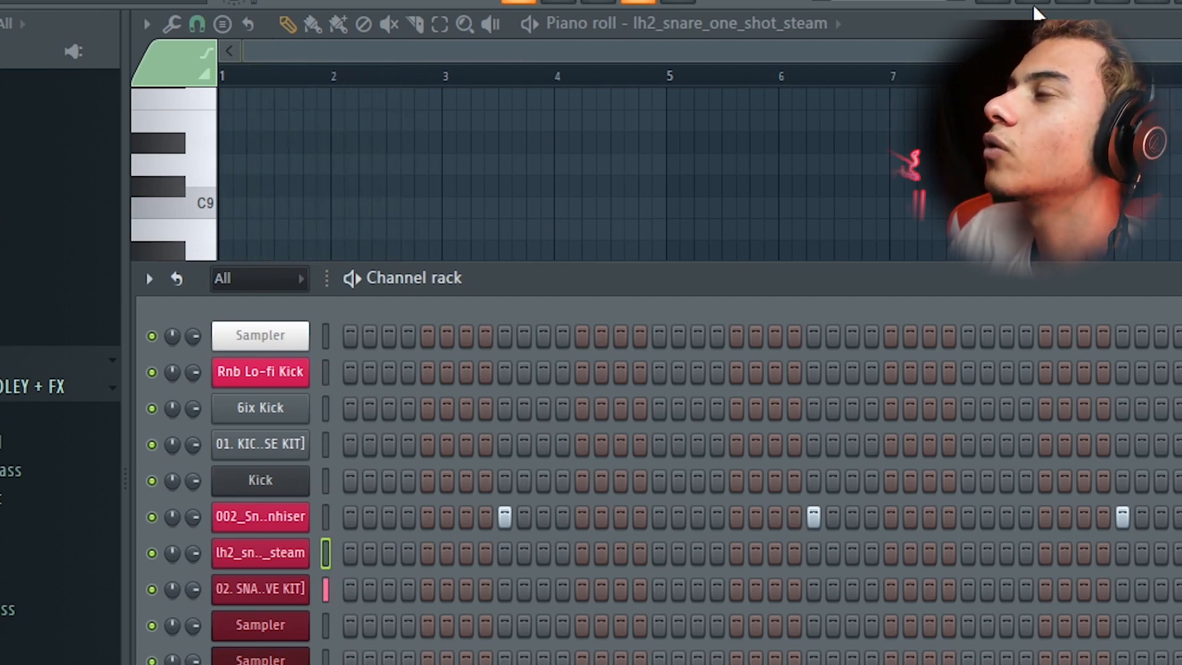
left_click(999, 2)
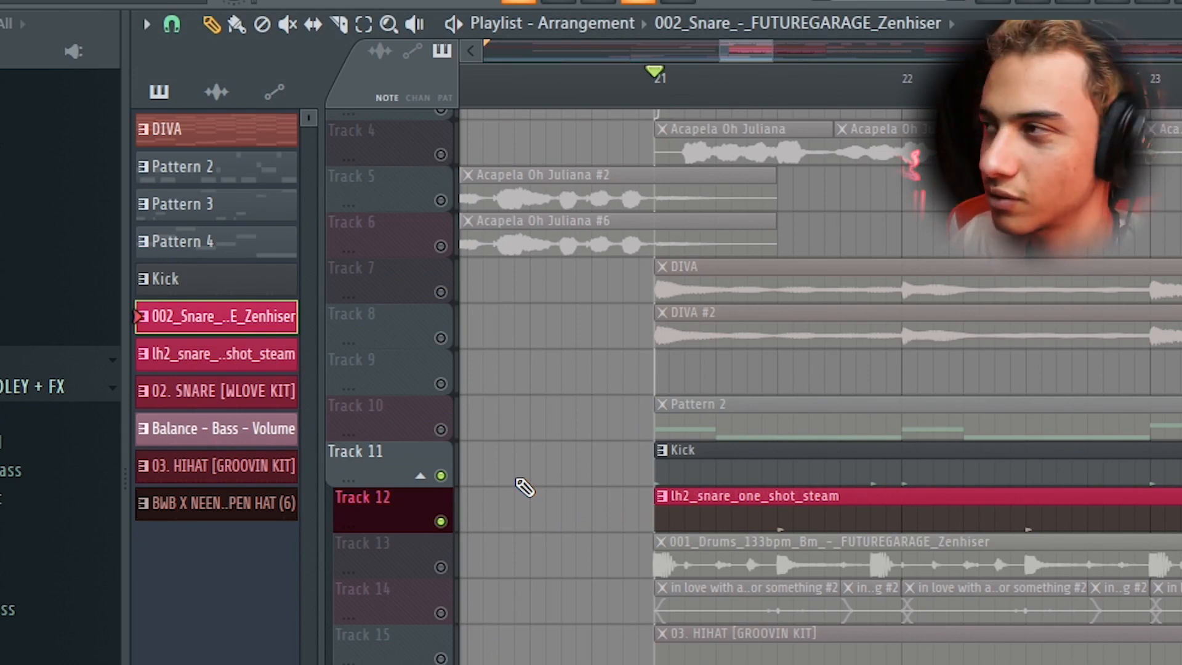
Check the 6ix Kick channel in the channel rack, and play the Kick and lh2_snare_one_shot_steam patterns on Tracks 11 and 12.
key("F6")
scroll(880, 1, "up", 1)
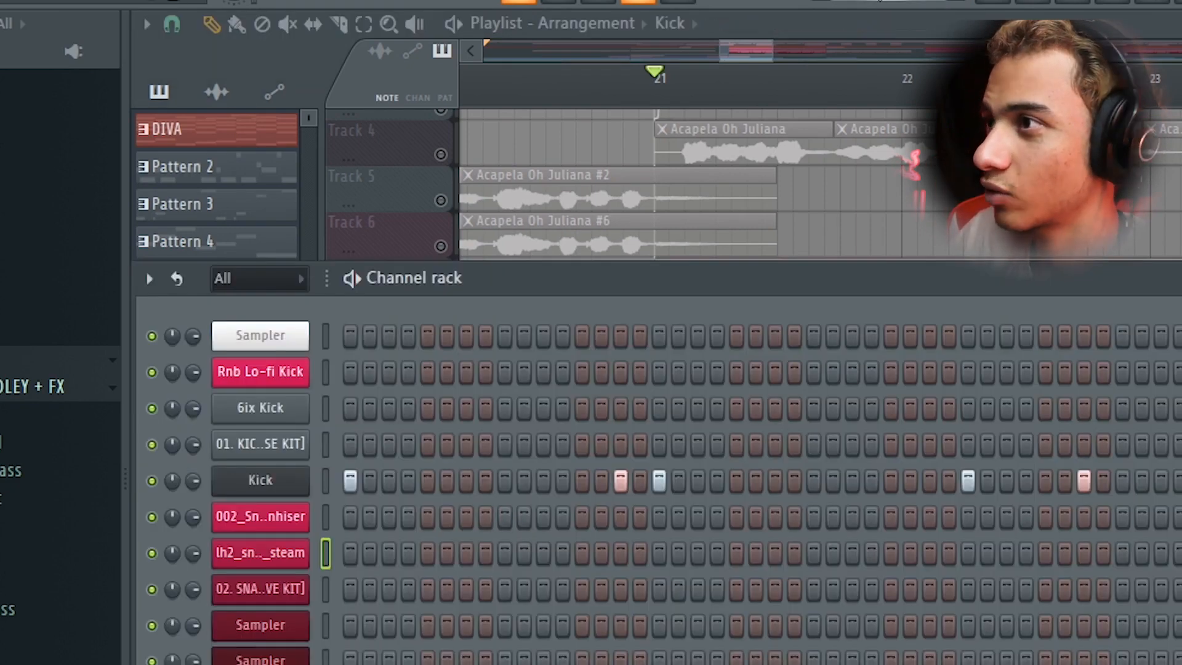
scroll(877, 1, "up", 1)
scroll(877, 1, "down", 1)
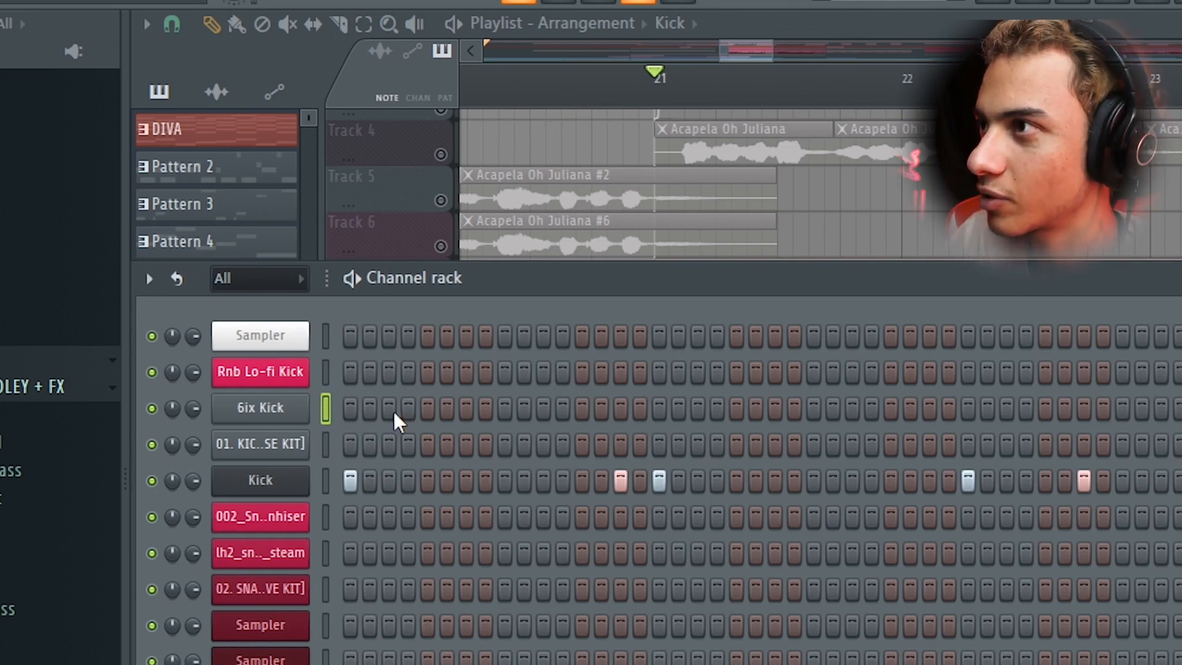
key("space")
key("F6")
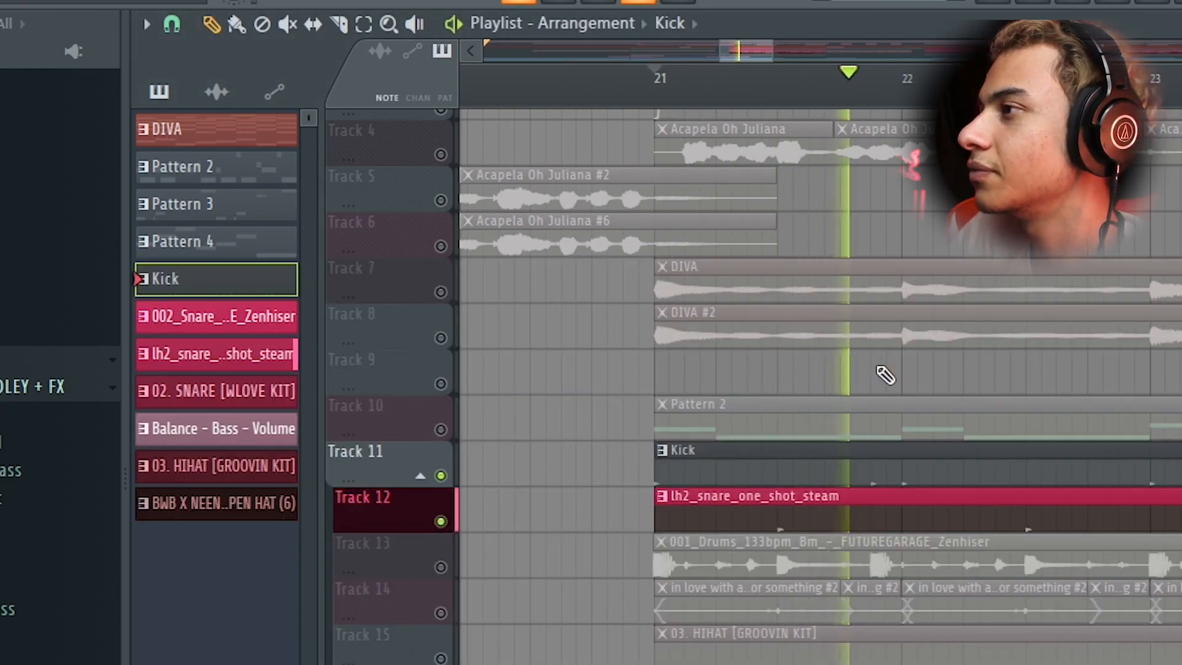
key("space")
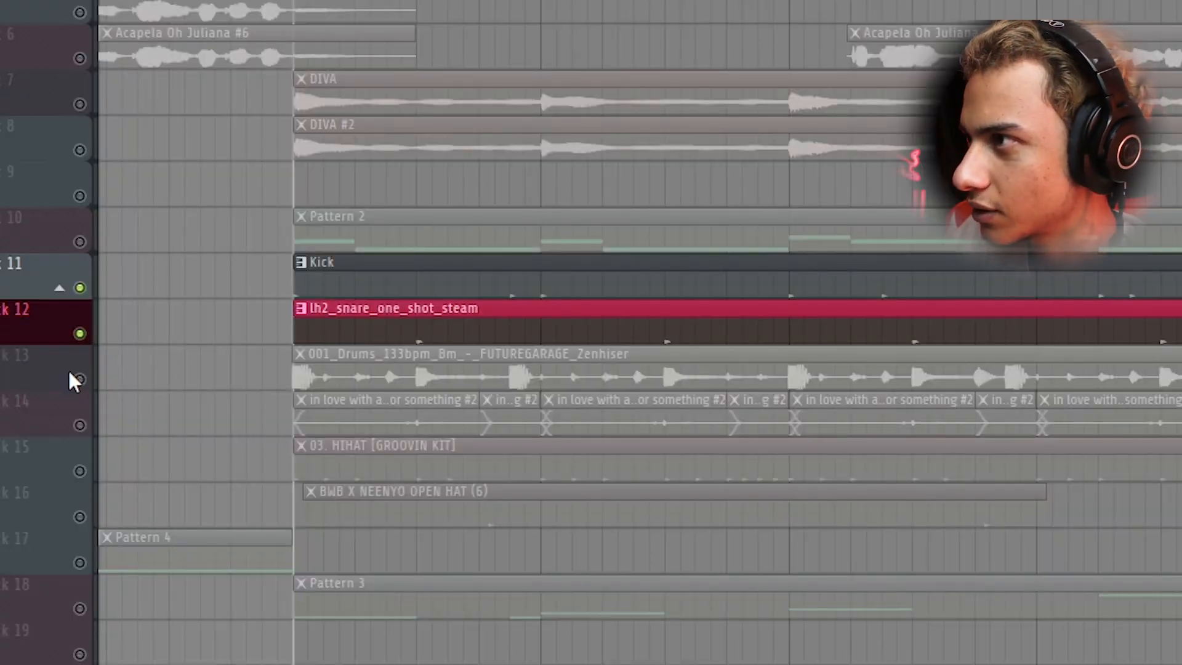
Solo the 03. HIHAT [GROOVIN KIT] pattern on Track 15, and play it together with the kick and snare on Tracks 11 and 12.
scroll(422, 462, "up", 2, "ctrl")
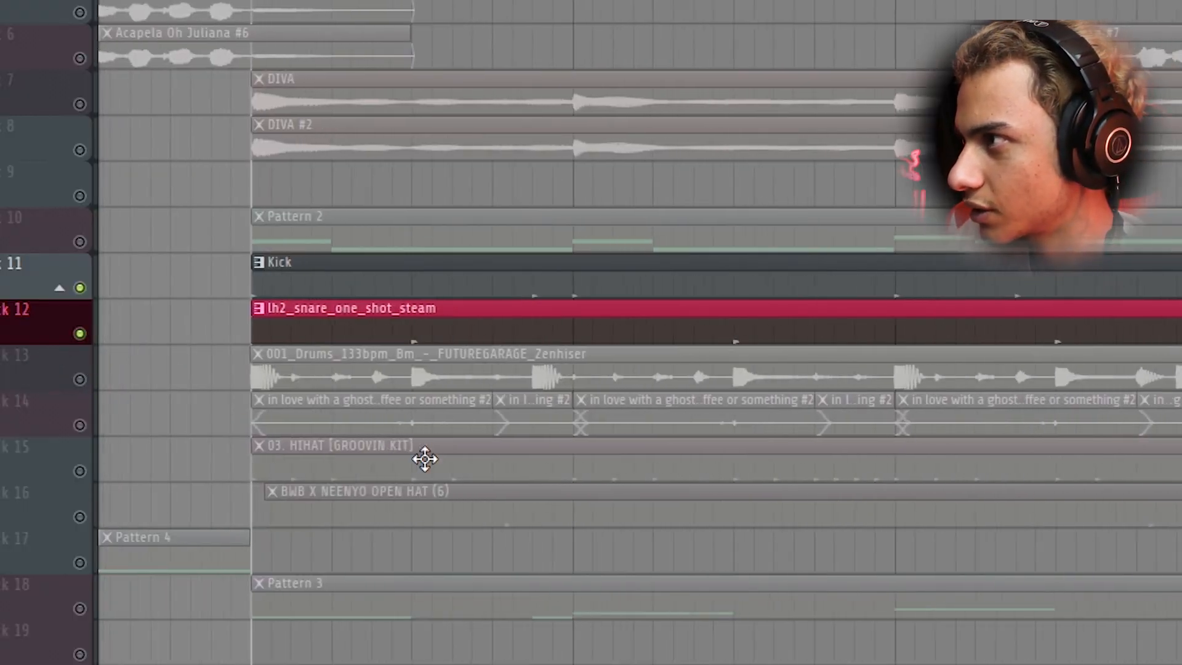
scroll(258, 454, "down", 1)
left_click(80, 425, "ctrl")
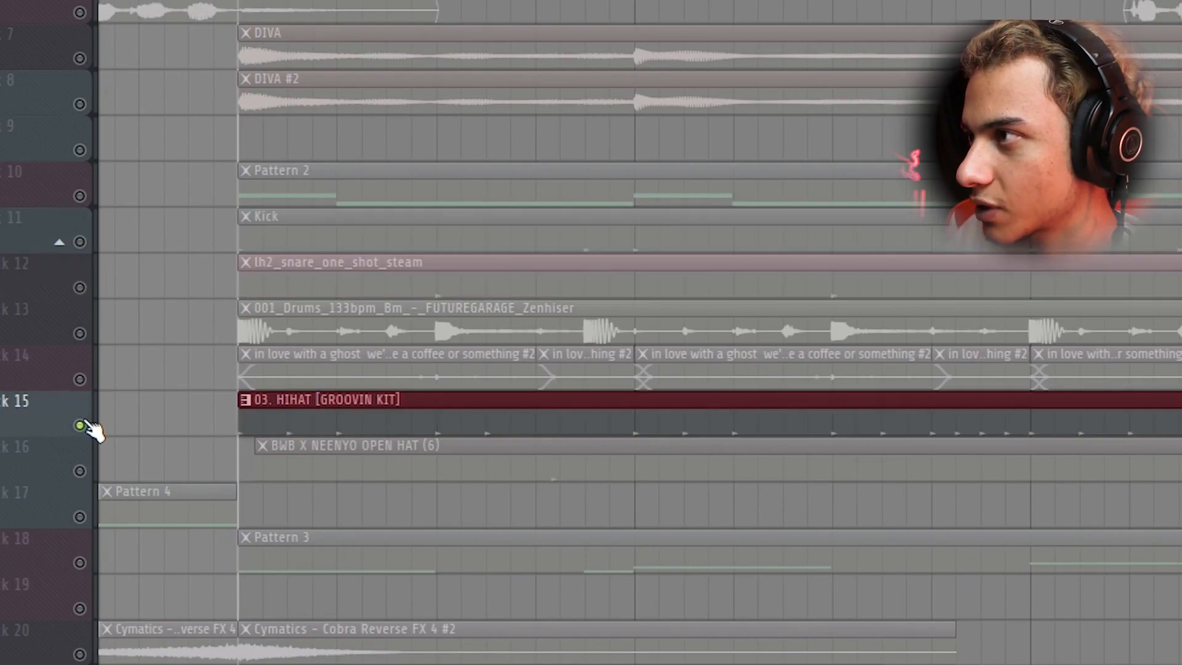
left_click(80, 287)
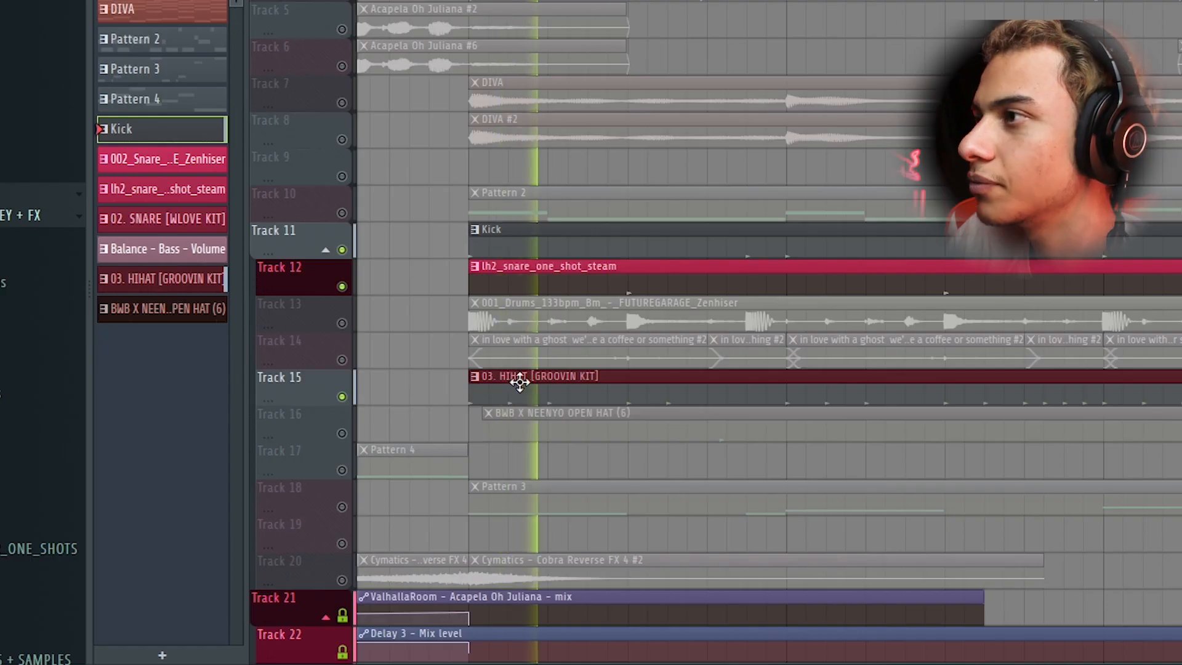
Open the 03. HIHAT [GROOVIN KIT] pattern and examine its notes and velocities in the piano roll, stopping playback.
double_click(520, 385)
scroll(591, 296, "up", 2, "ctrl")
scroll(628, 221, "up", 3)
scroll(591, 249, "down", 5)
scroll(234, 254, "up", 2, "ctrl")
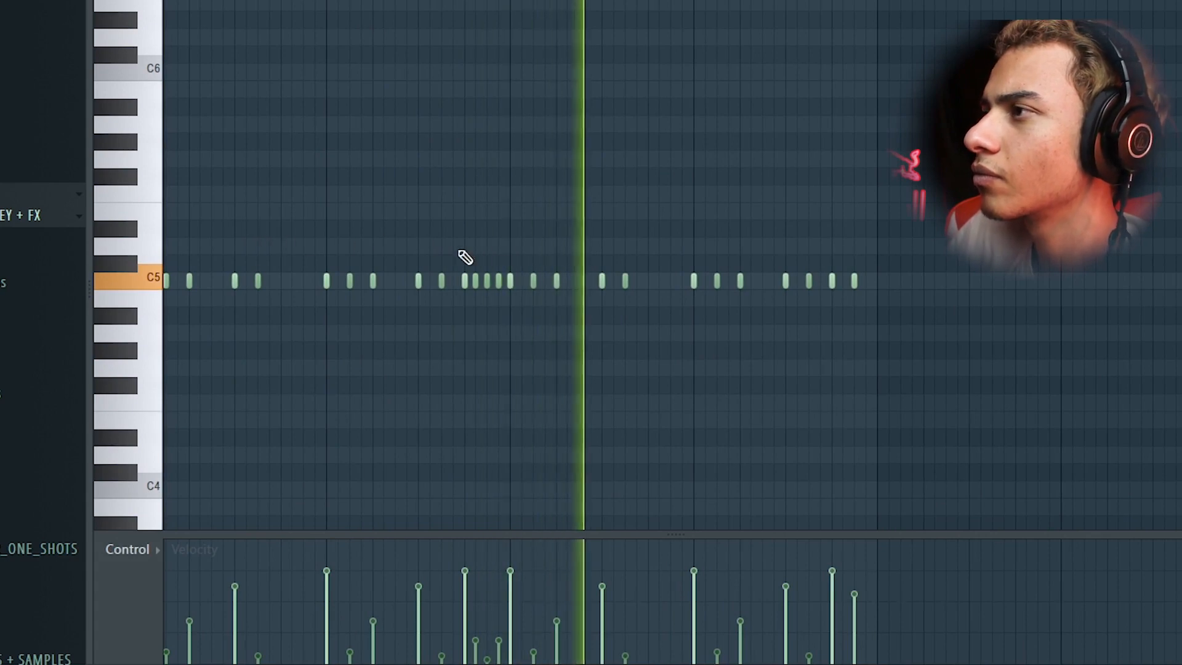
key("space")
scroll(253, 327, "down", 2, "ctrl")
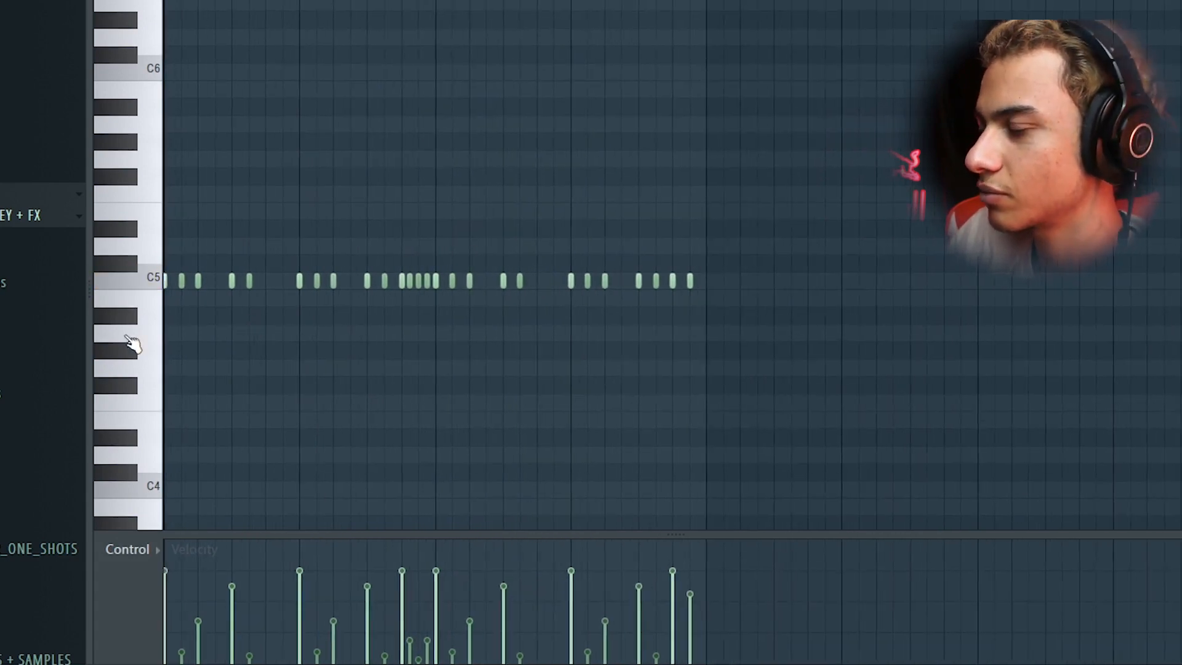
scroll(82, 357, "up", 3)
scroll(169, 363, "up", 2, "ctrl")
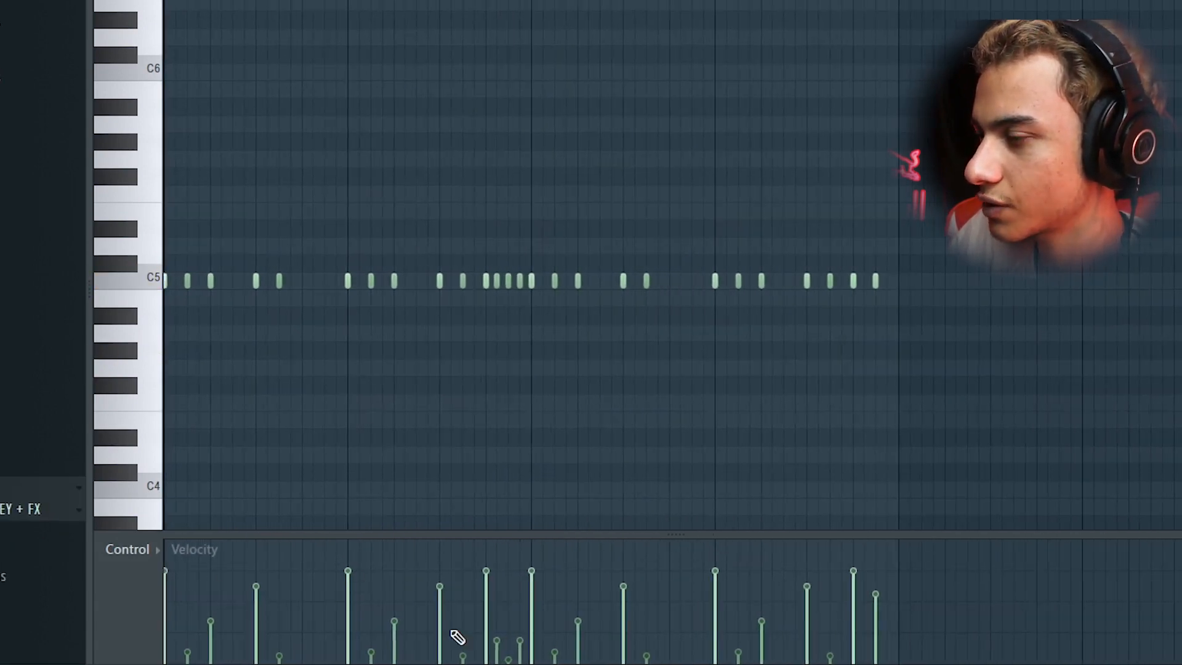
Check the drum tracks in the mixer and open the 03. HIHAT [GROOVIN KIT] channel's sampler settings from the channel rack.
key("F9")
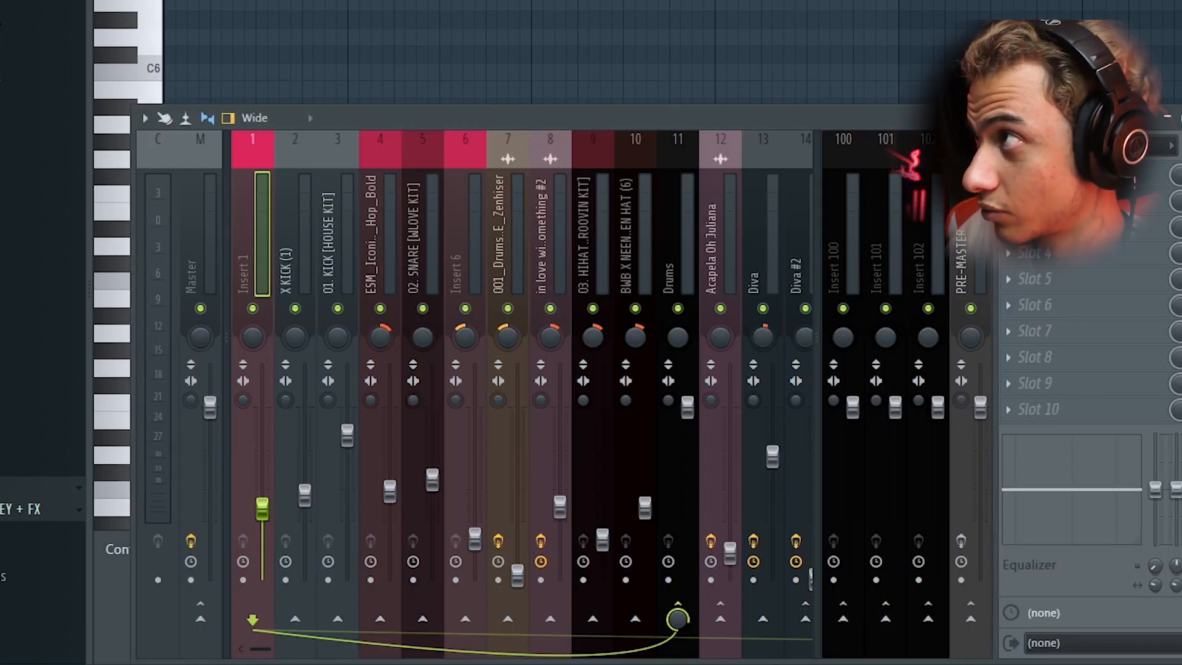
key("F6")
left_click(227, 465)
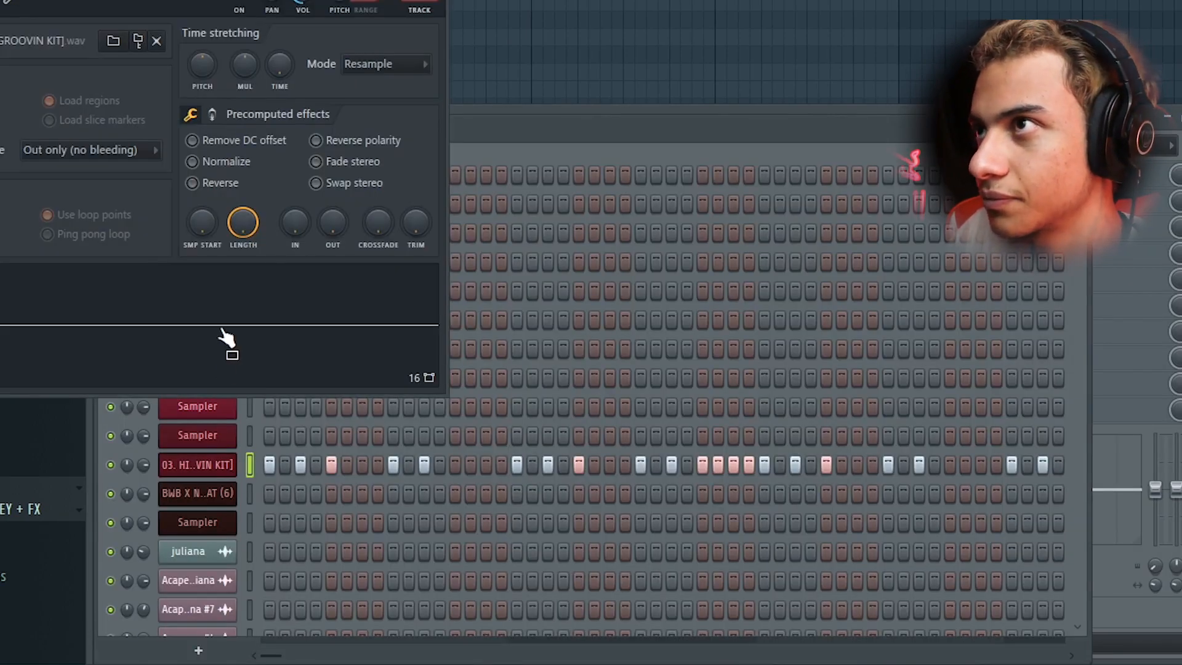
Return to the playlist, enable the BWB X NEENYO OPEN HAT (6) pattern on Track 16, and play it with the other drums.
key("F5")
scroll(345, 408, "down", 1)
left_click(342, 397)
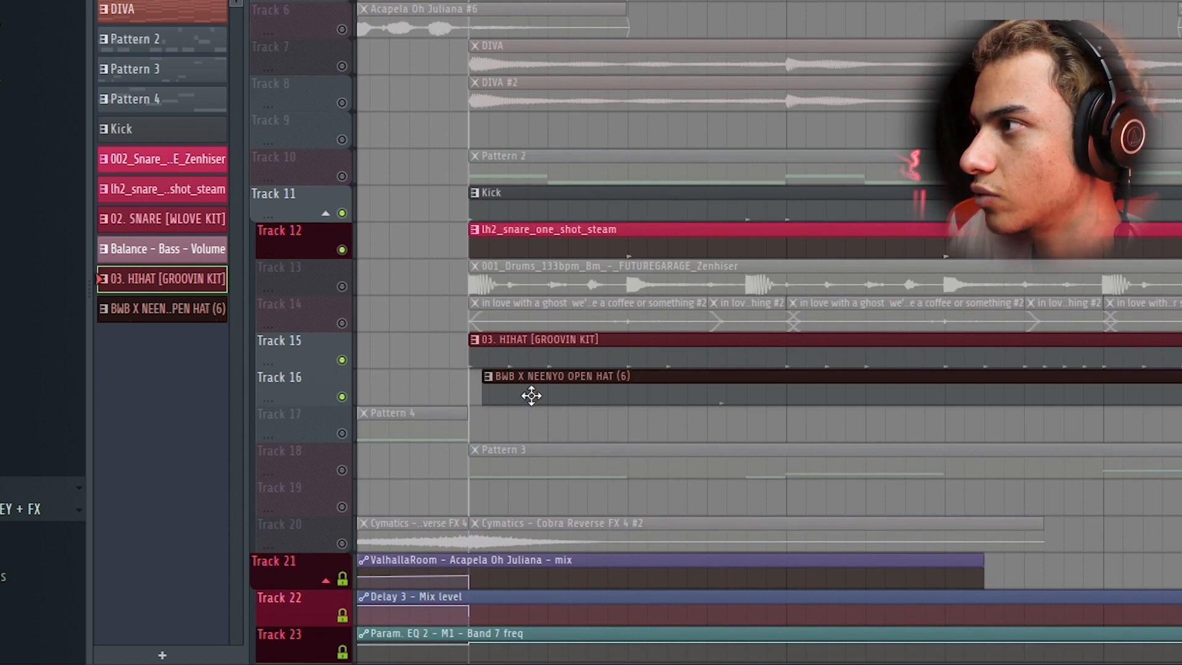
key("space")
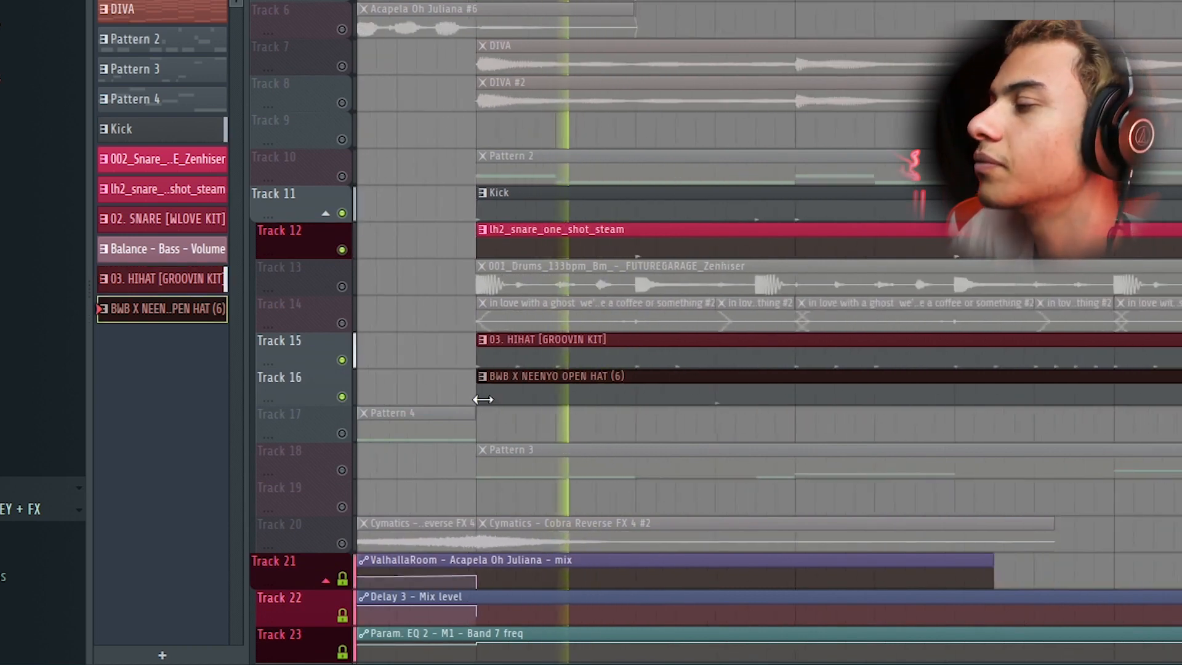
Open the BWB X NEENYO OPEN HAT (6) pattern to view its notes and velocities, and return to the playlist.
scroll(482, 399, "down", 3)
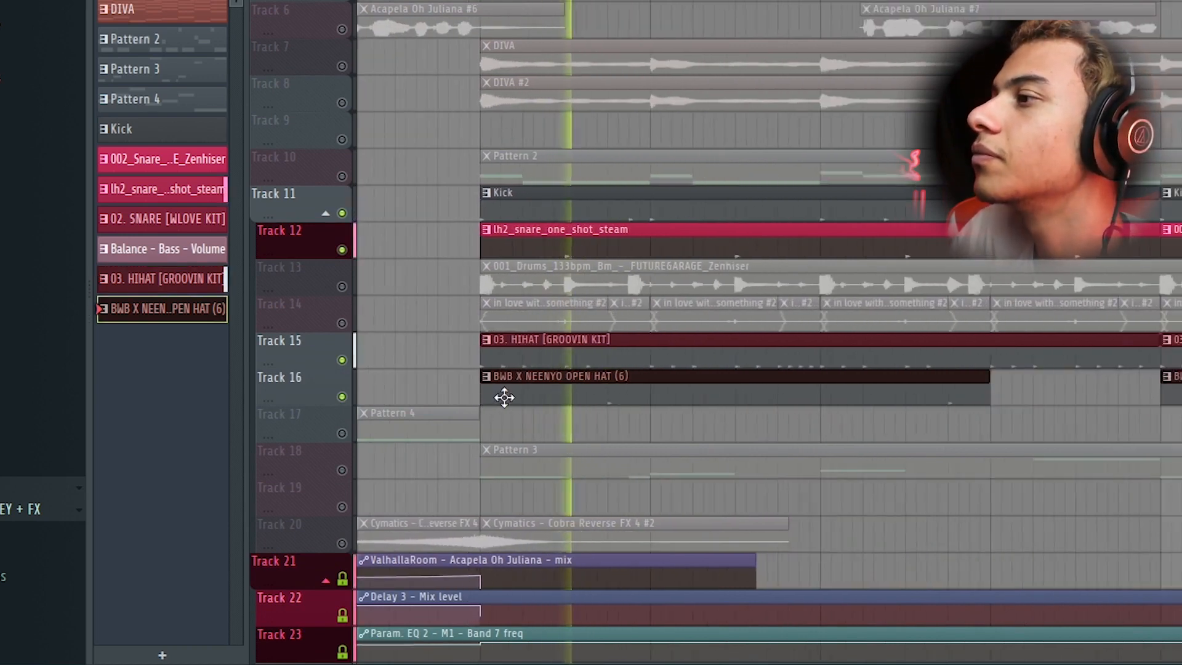
double_click(565, 390)
scroll(680, 187, "down", 2)
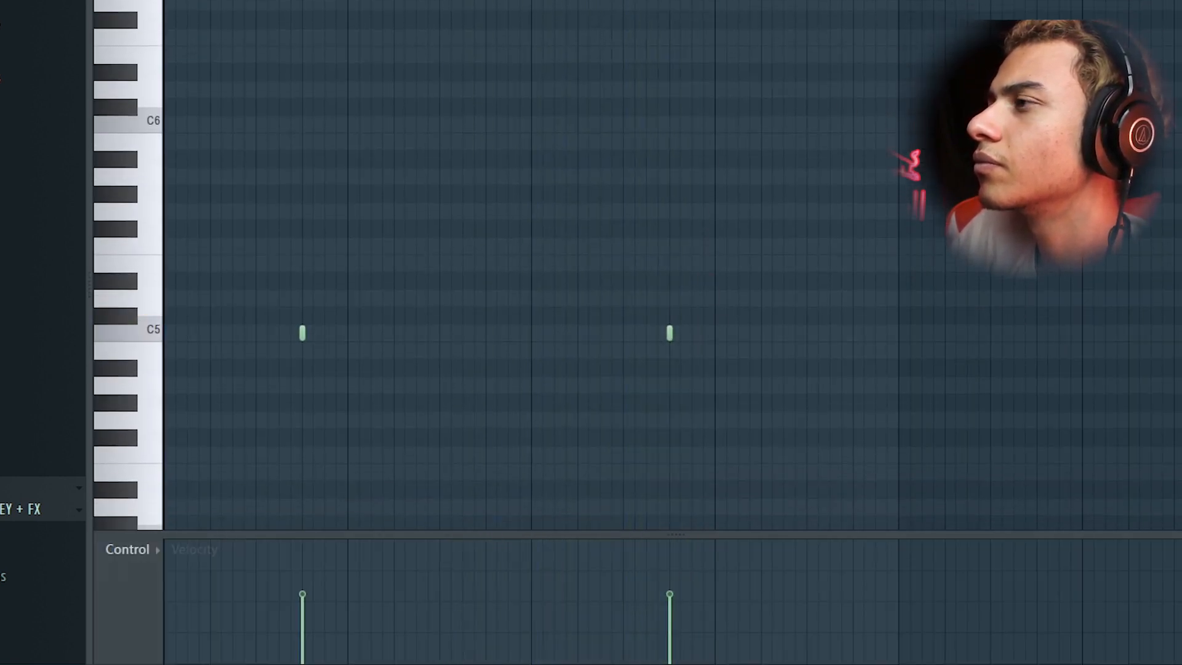
key("F7")
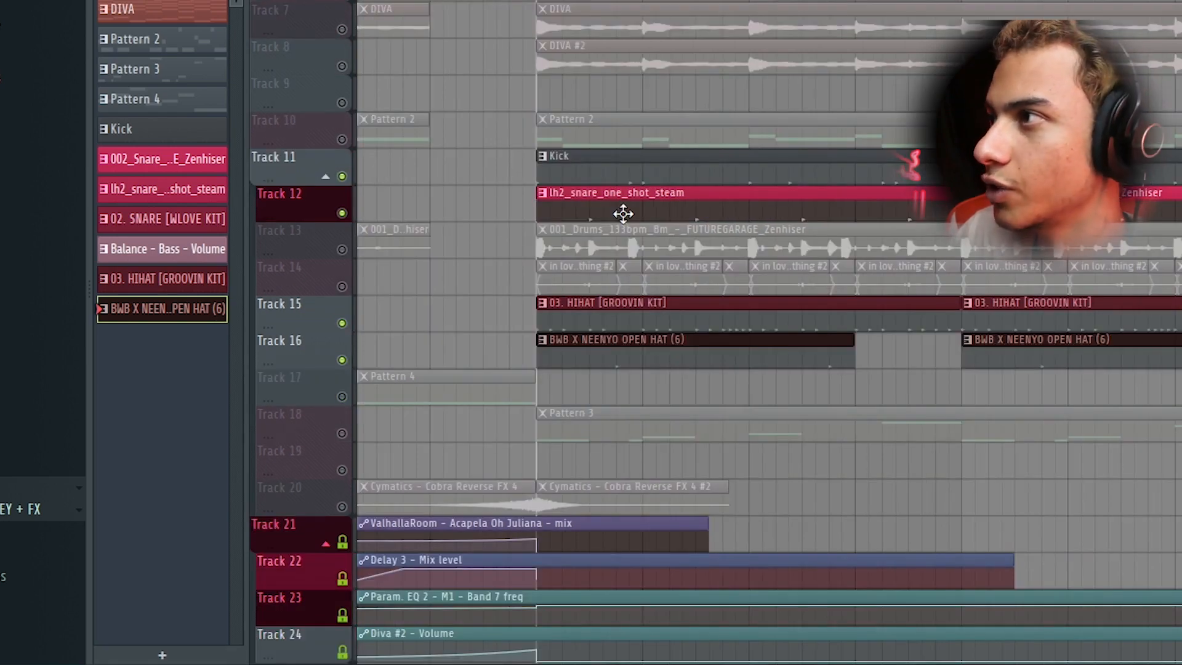
Play only the 001_Drums_133bpm_Bm_-_FUTUREGARAGE_Zenhiser loop on Track 13 while checking its mixer track and effects.
scroll(598, 210, "up", 2, "ctrl")
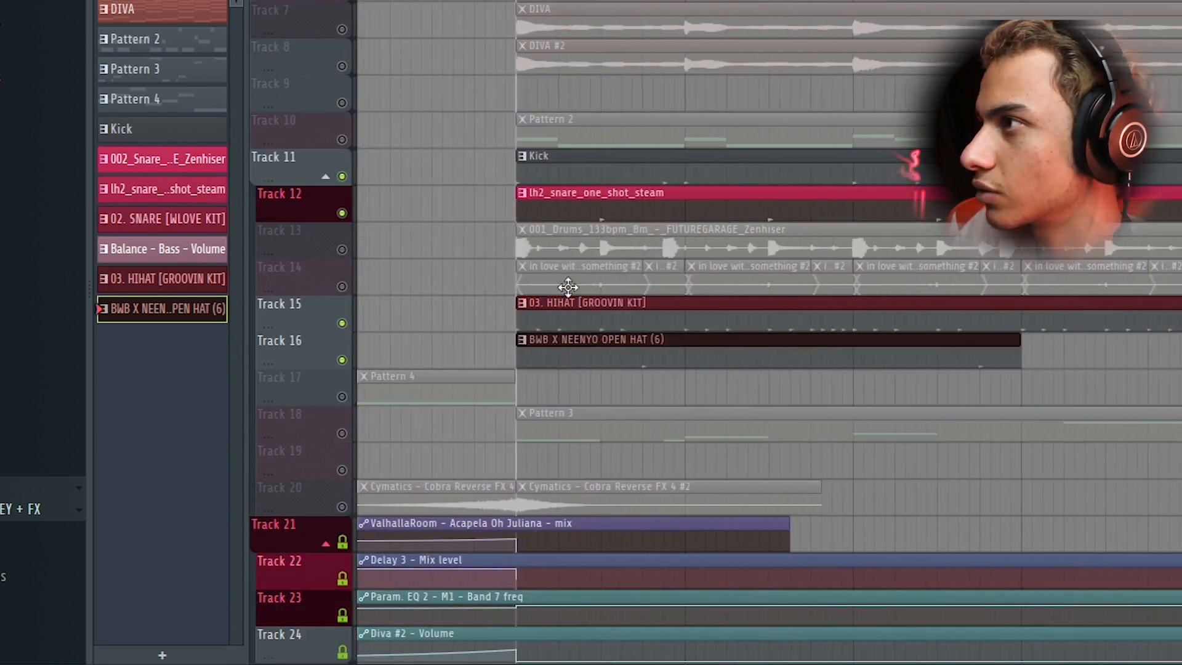
left_click(342, 250, "ctrl")
key("space")
key("F9")
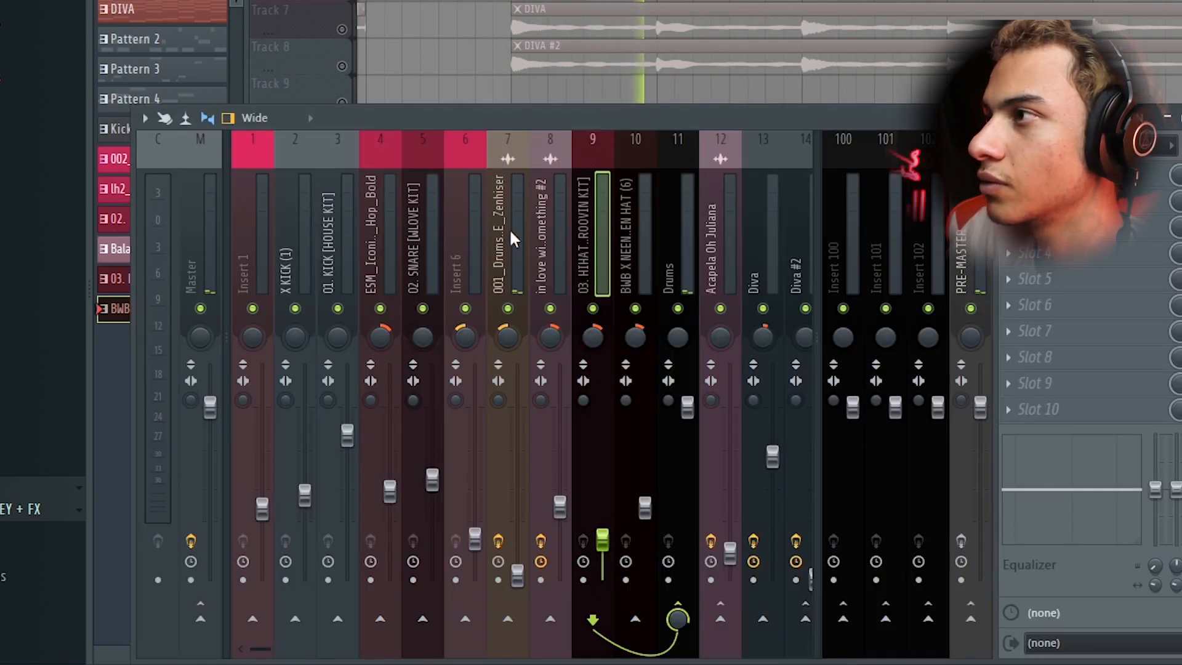
left_click(516, 245)
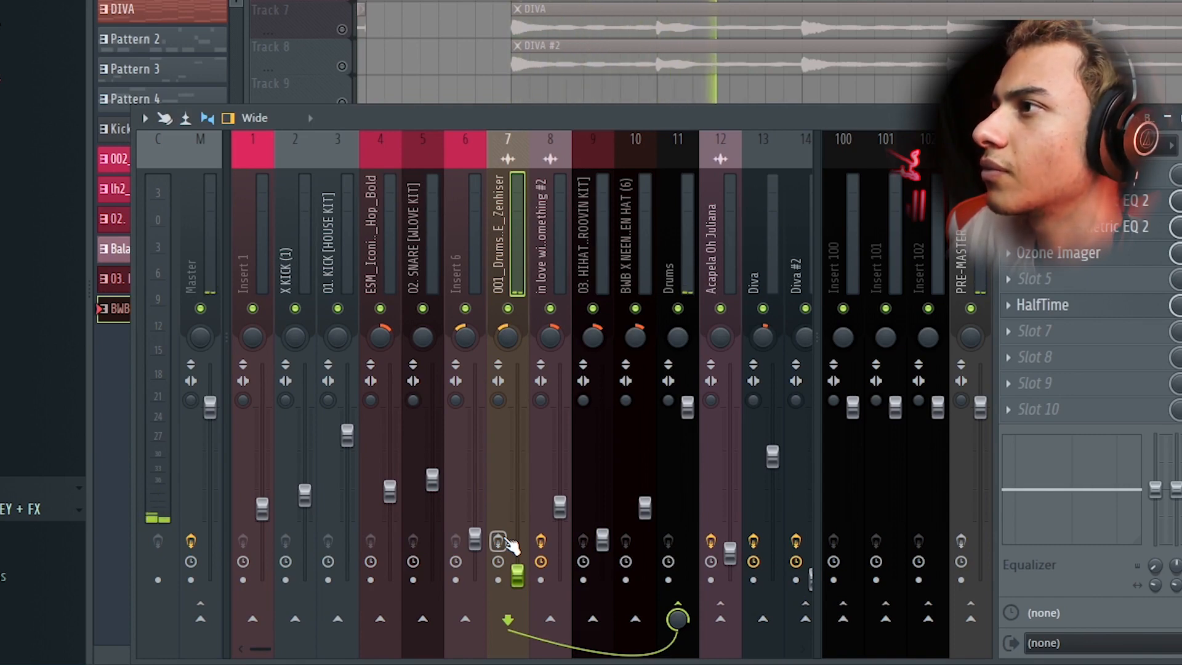
key("F9")
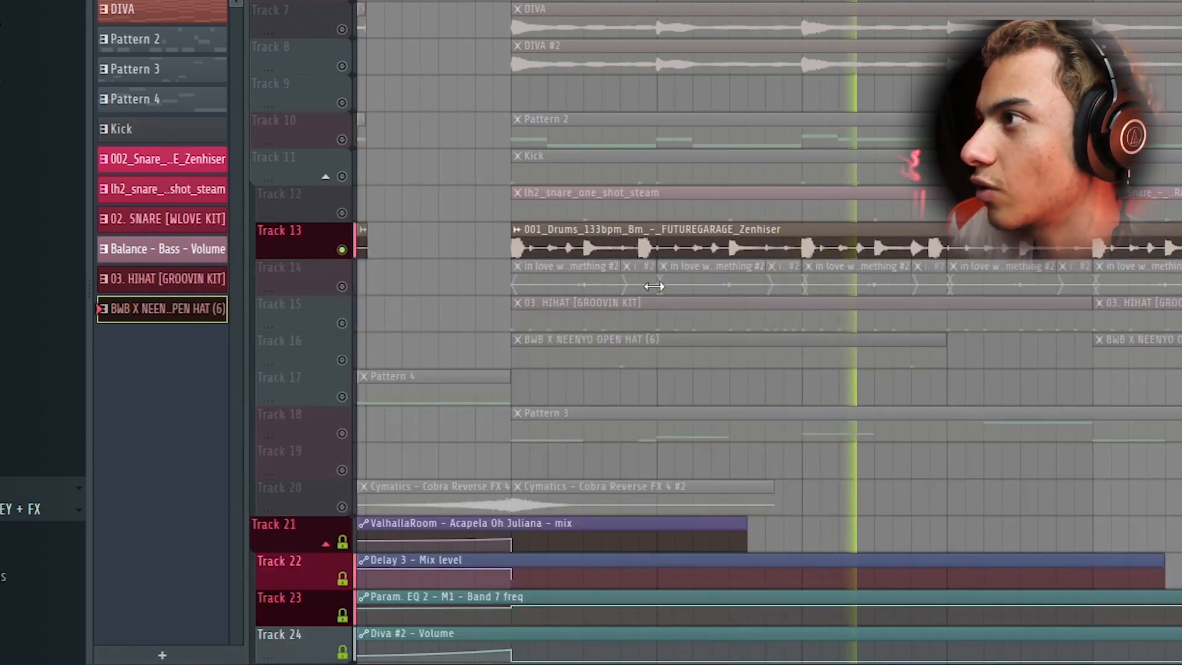
scroll(654, 286, "up", 1)
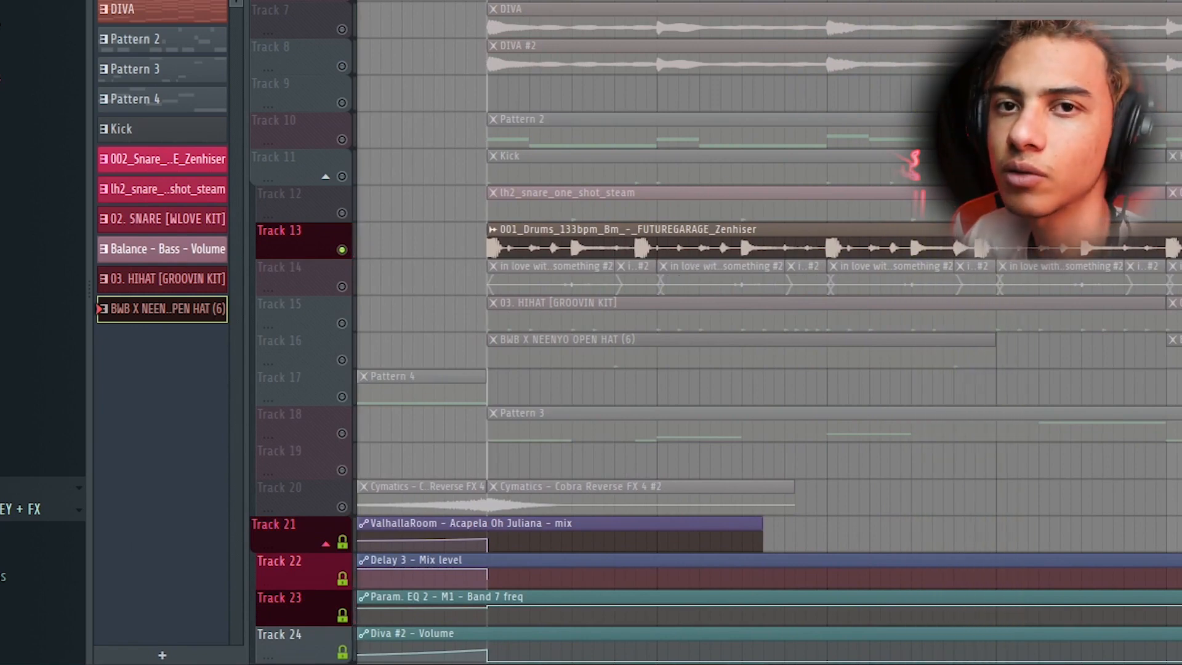
View both Fruity parametric EQ 2 effects on the 001_Drums mixer track and close them.
key("F9")
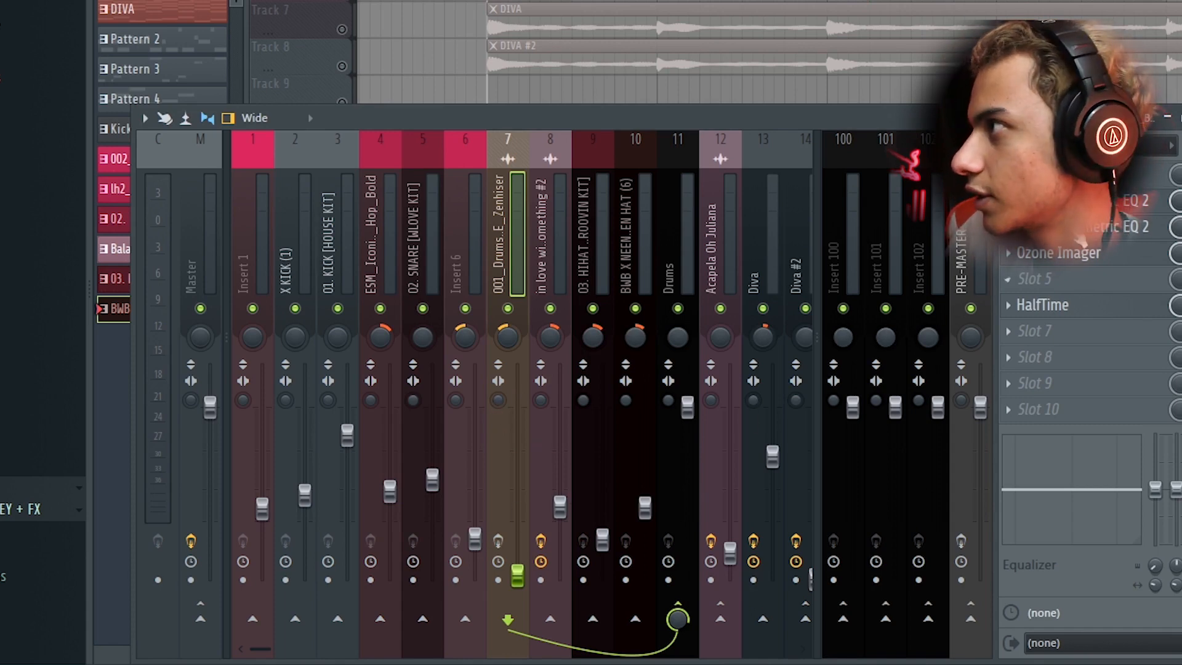
left_click(1073, 202)
left_click(1059, 228)
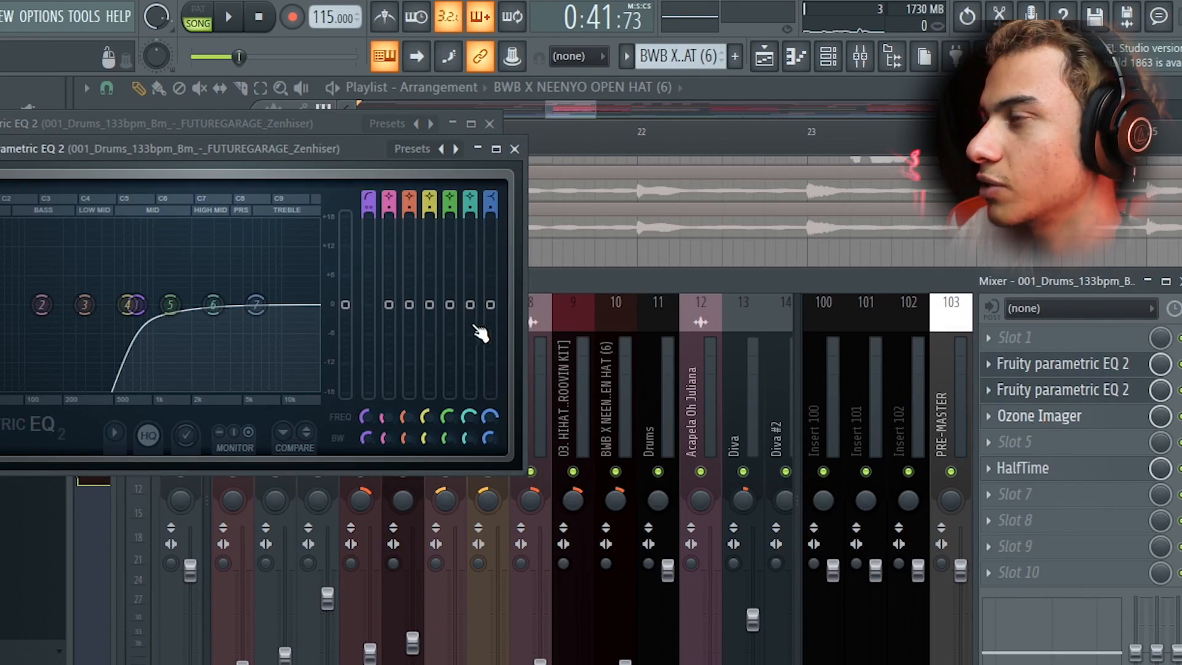
left_click(515, 148)
left_click(490, 123)
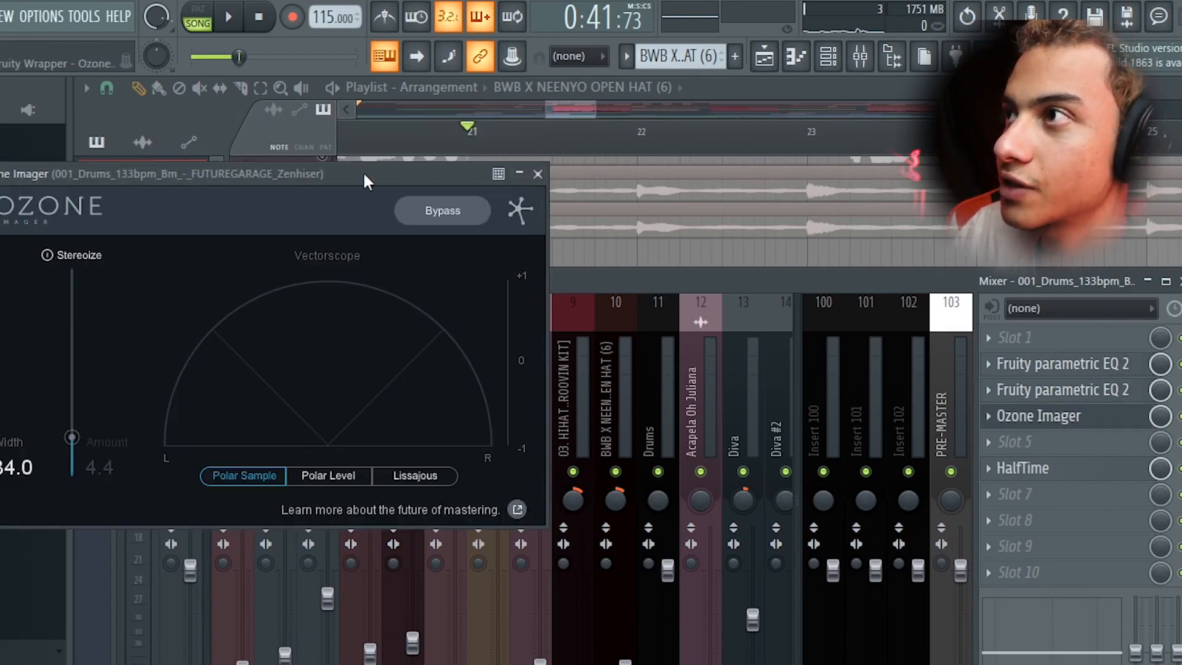
Play the drum loop while watching the Ozone Imager vectorscope, moving the plugin window clear of the mixer's effect slots.
left_click_drag(369, 179, 1047, 249)
key("space")
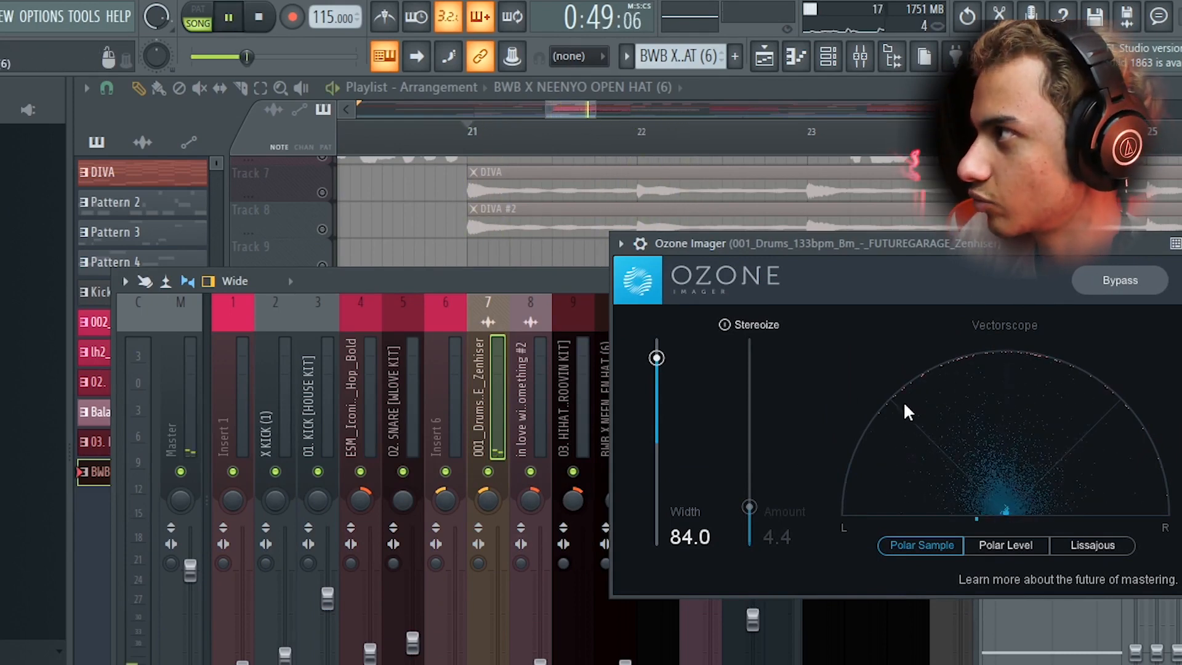
left_click_drag(960, 245, 560, 319)
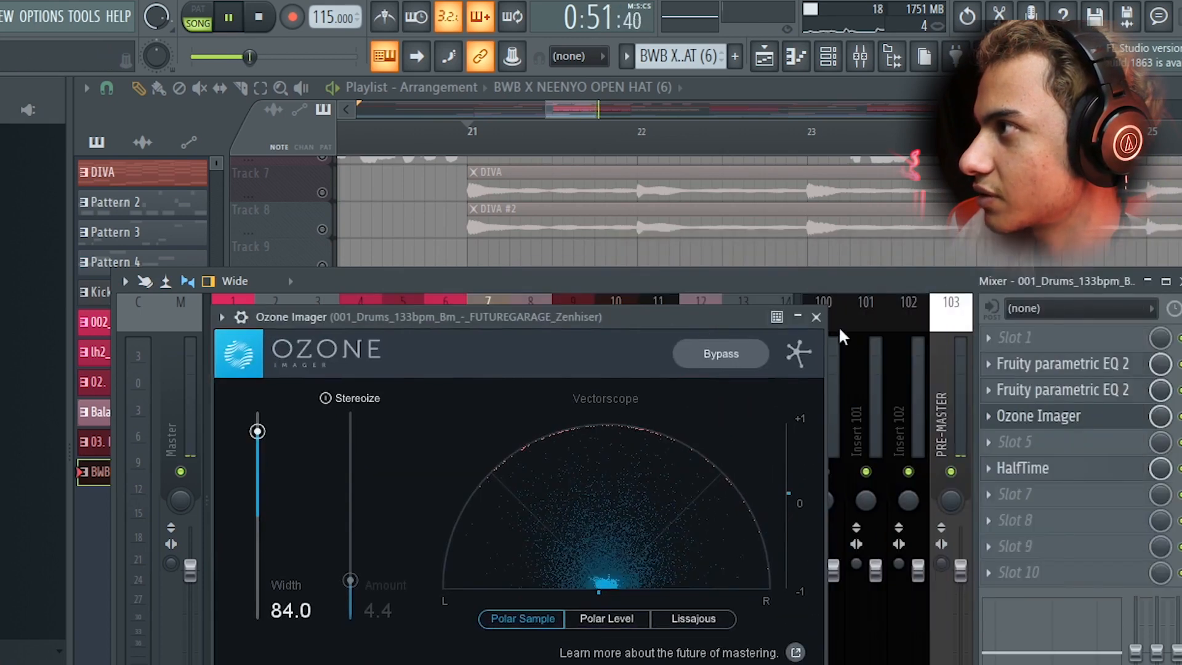
Close Ozone Imager and open HalfTime on the 001_Drums mixer track, playing the drum loop to hear the effect before closing it.
left_click(815, 316)
key("space")
left_click(1029, 473)
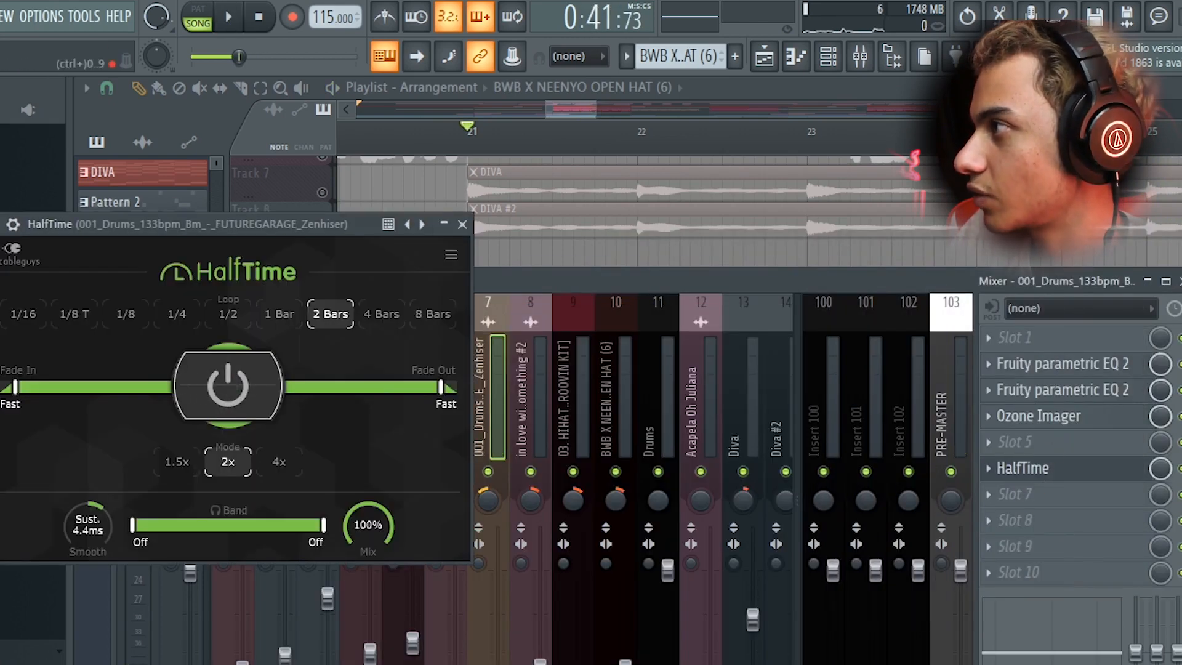
key("space")
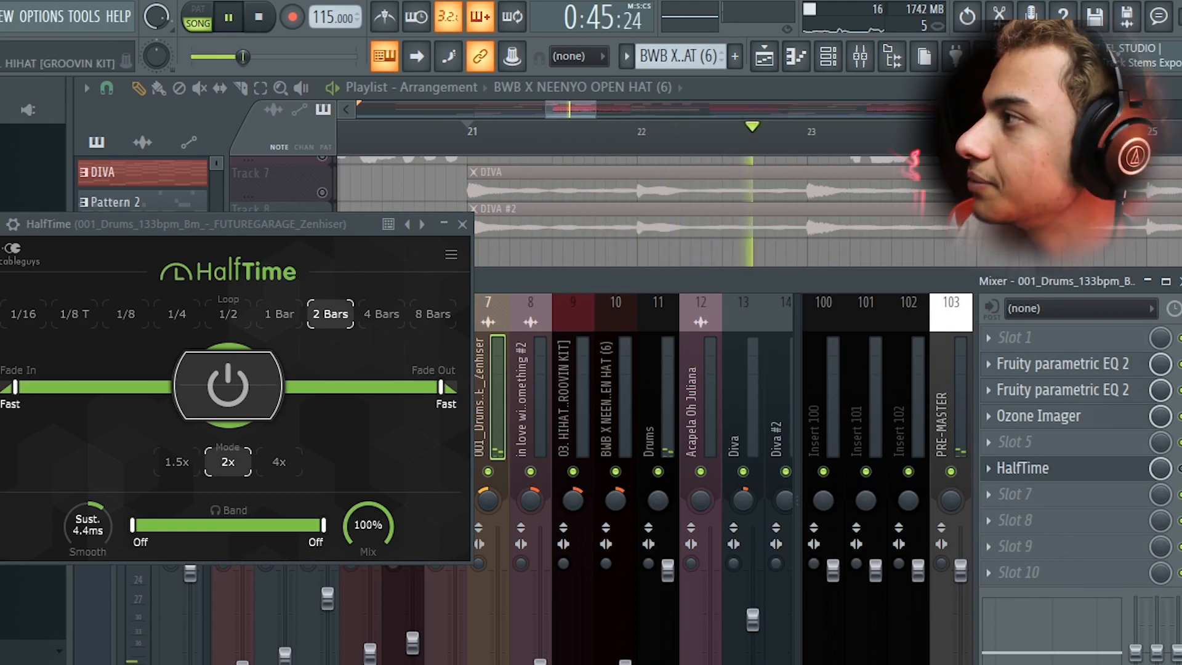
key("space")
key("space")
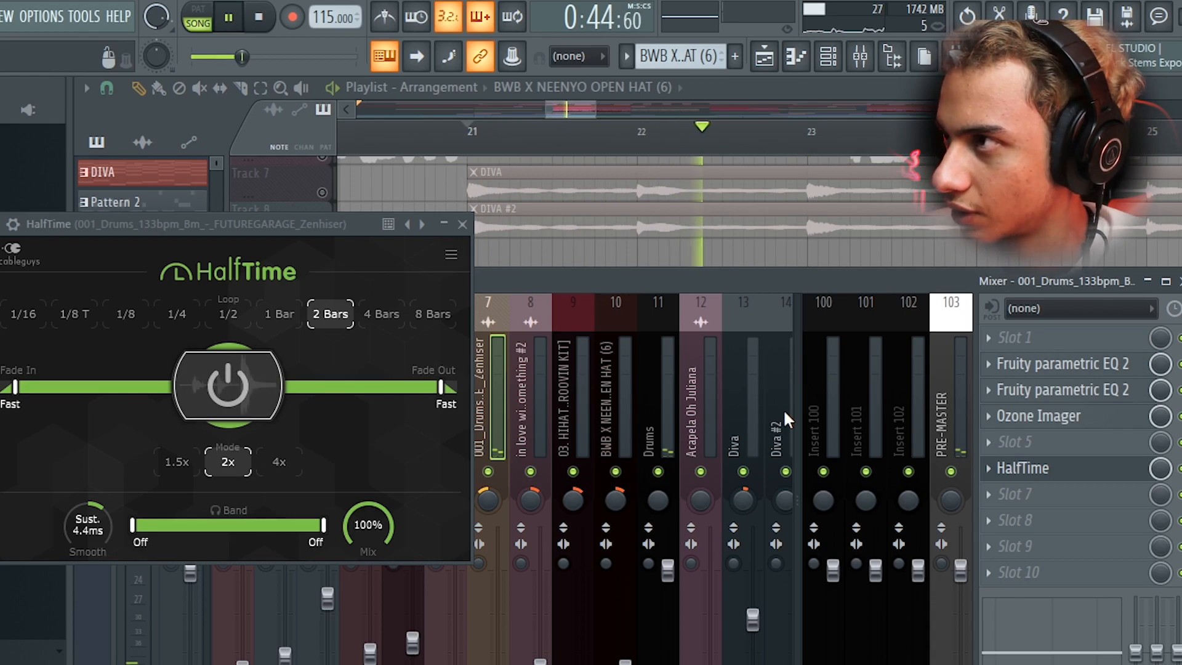
left_click(462, 223)
Return to the playlist, unmute Tracks 11 and 12 to hear kick and snare with the drum loop, and view their clips.
key("F9")
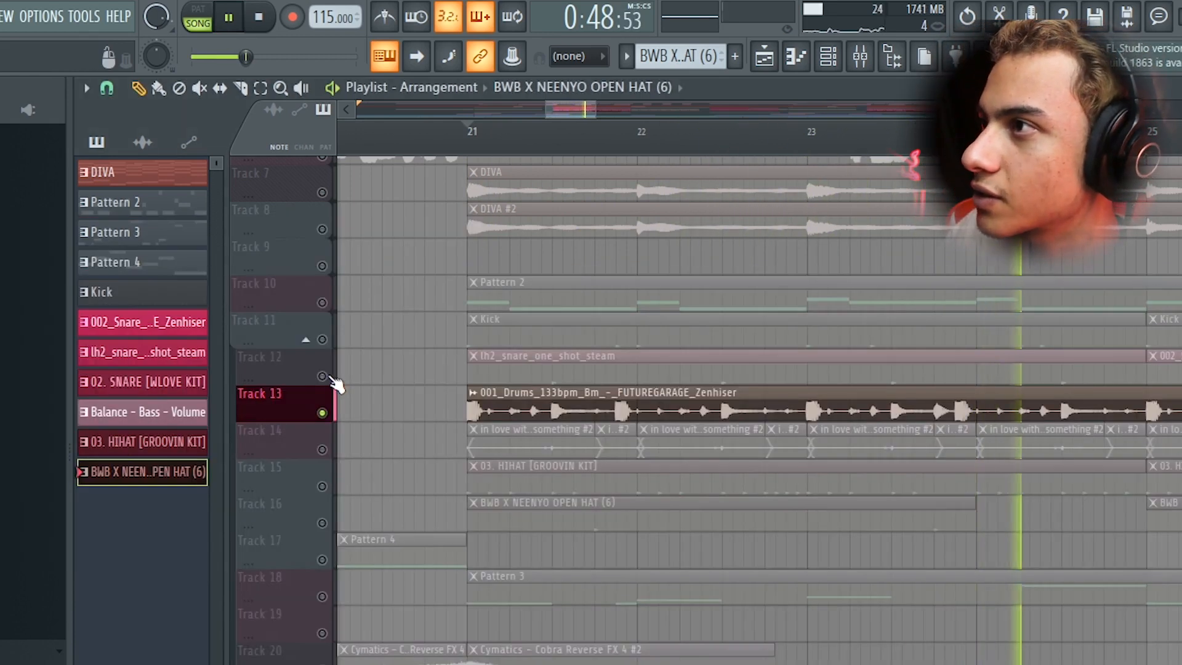
left_click_drag(322, 376, 322, 339)
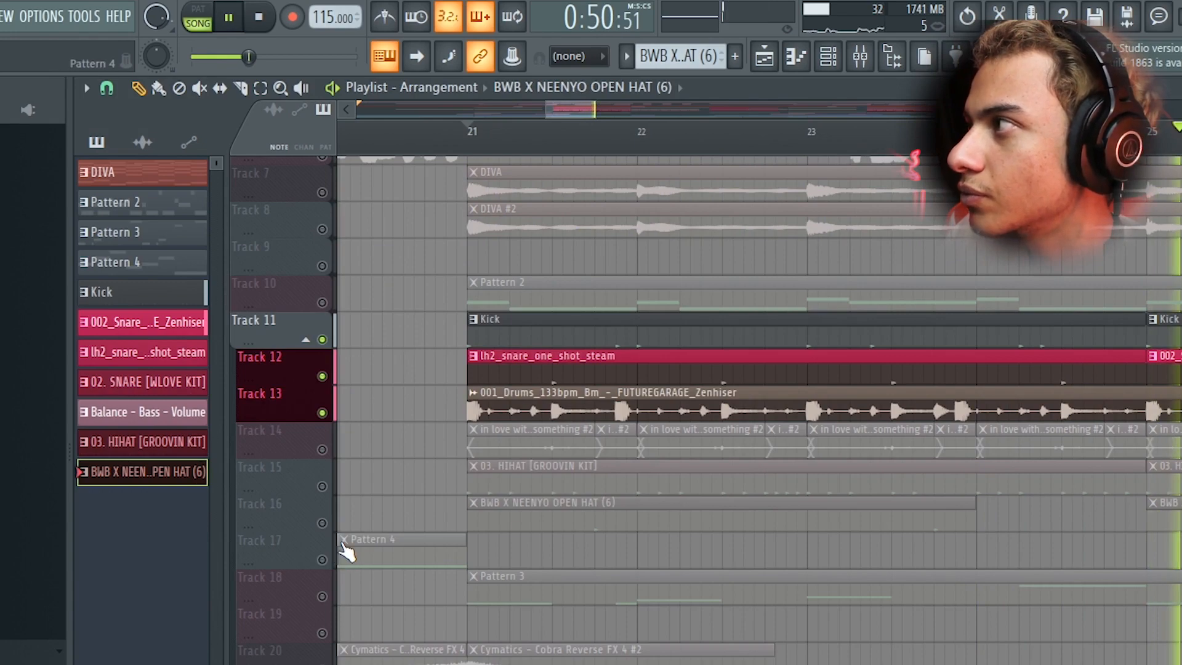
scroll(470, 478, "down", 4)
scroll(598, 468, "up", 2)
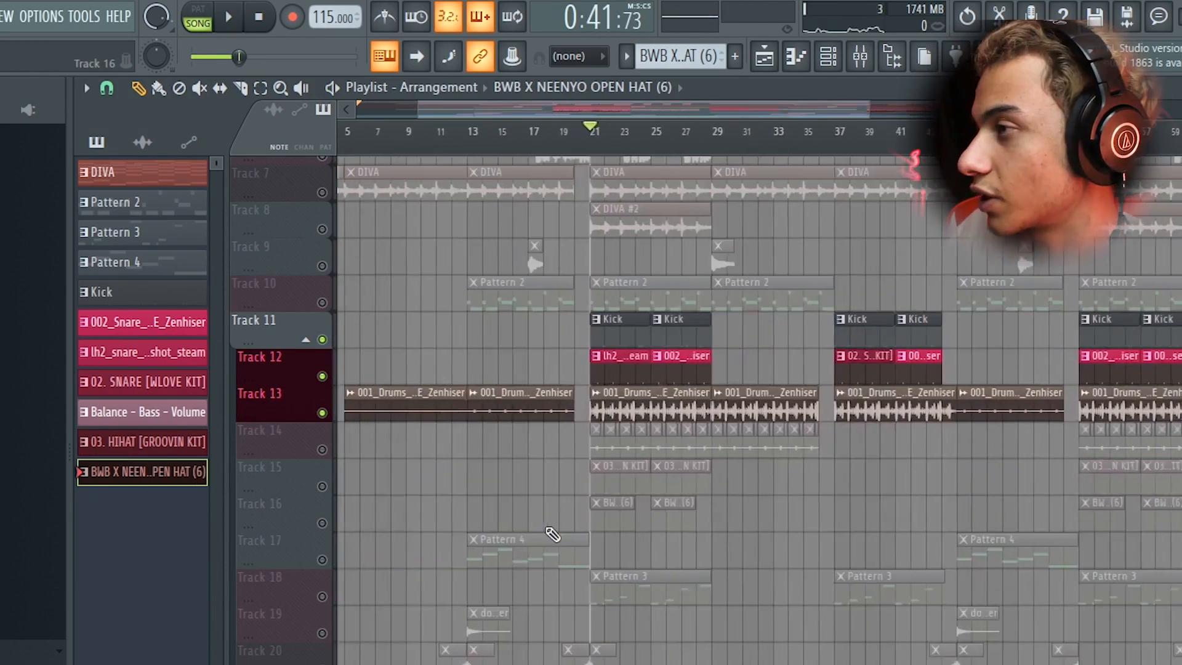
scroll(576, 529, "up", 5)
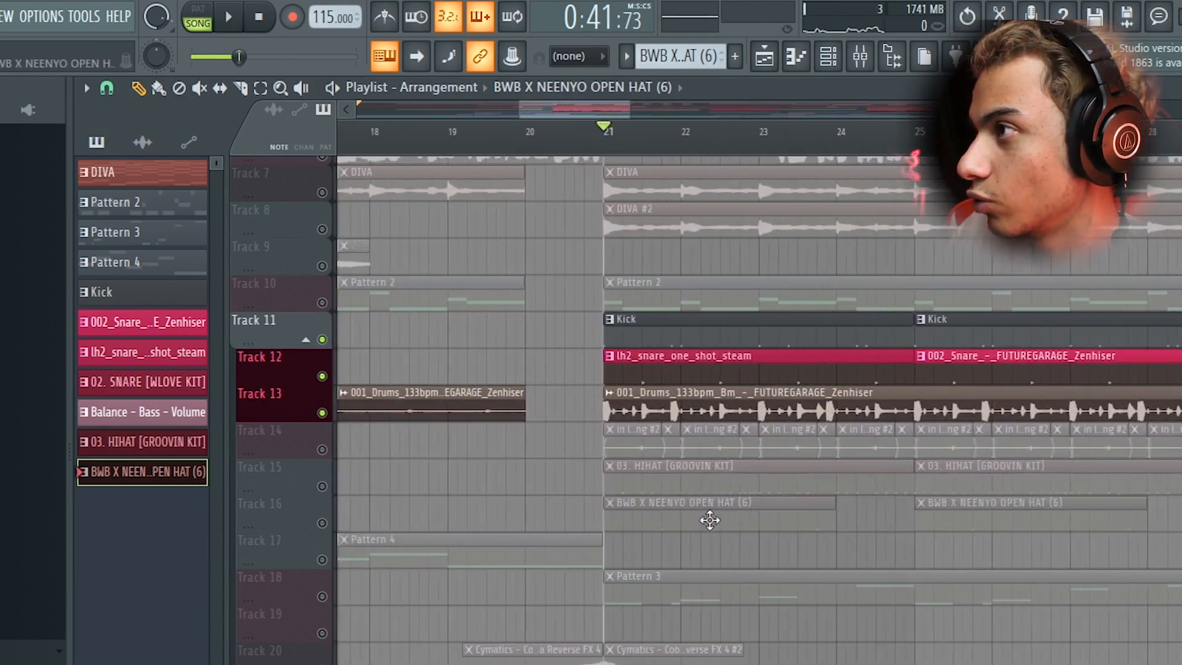
scroll(710, 520, "up", 3)
scroll(536, 475, "down", 8)
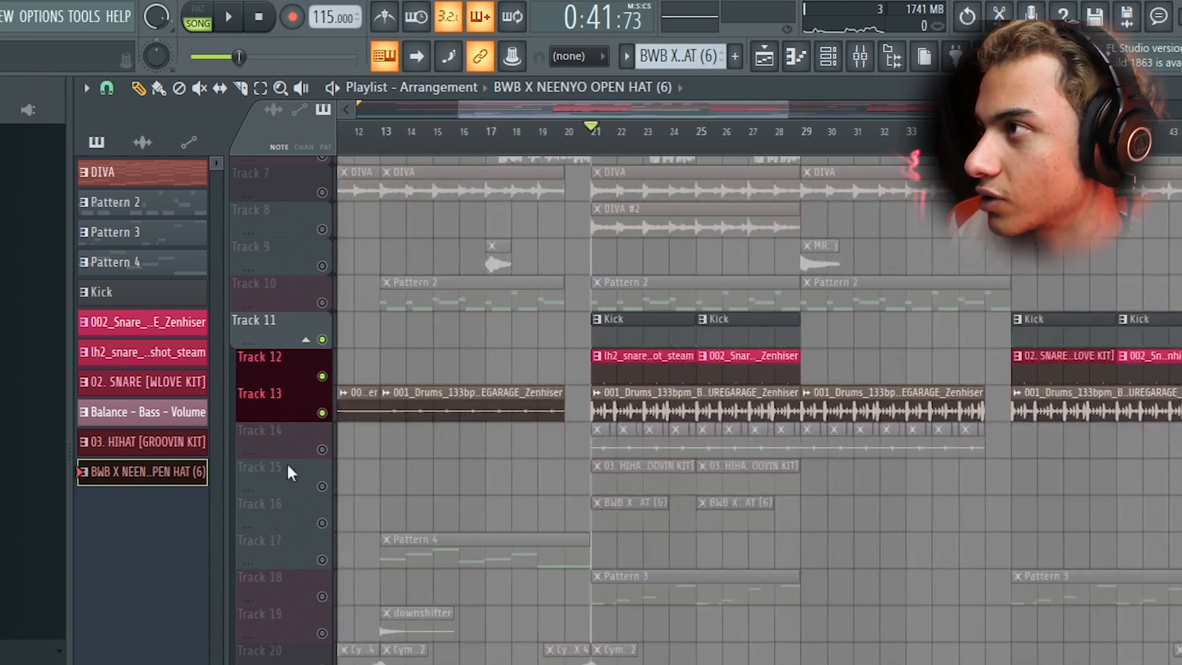
Solo Track 2, holding the original "in love with a ghost" sample, and play its opening from bar 1.
scroll(275, 469, "down", 4)
scroll(211, 470, "up", 4)
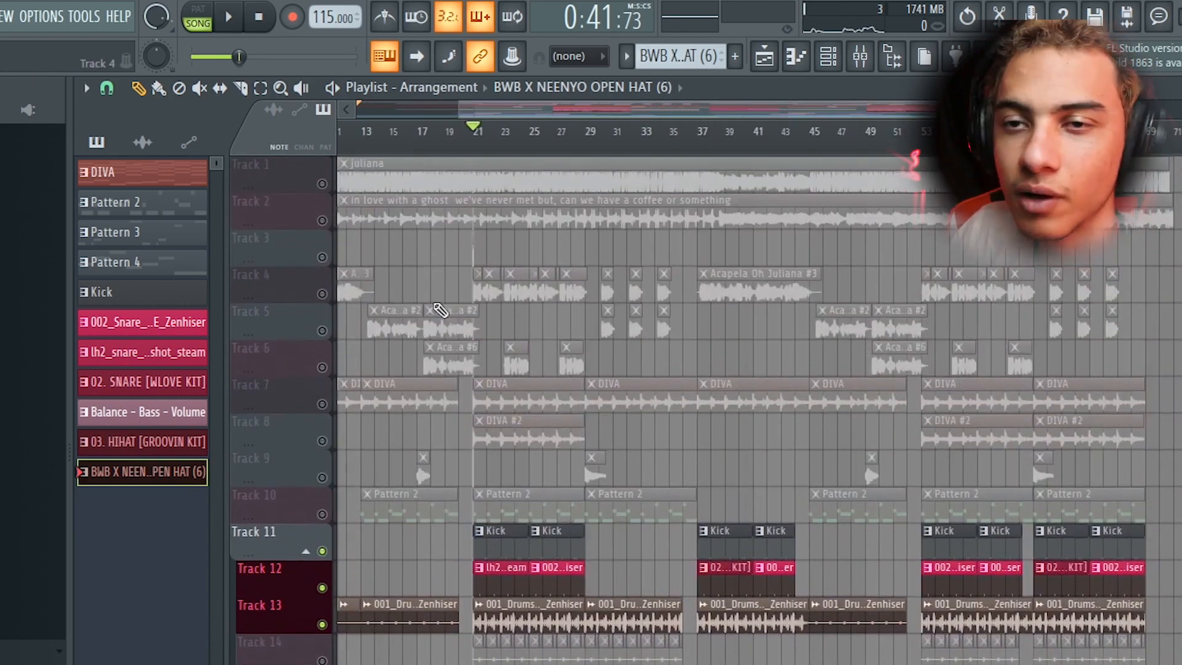
scroll(297, 295, "up", 8)
left_click(484, 216)
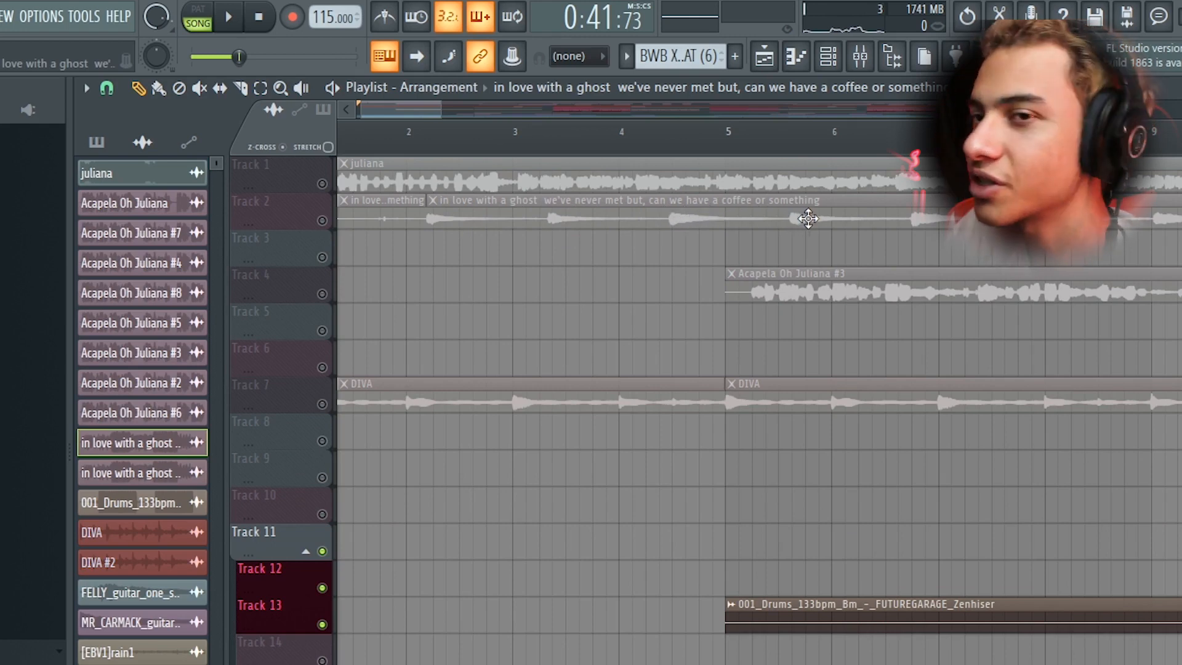
scroll(730, 286, "down", 4)
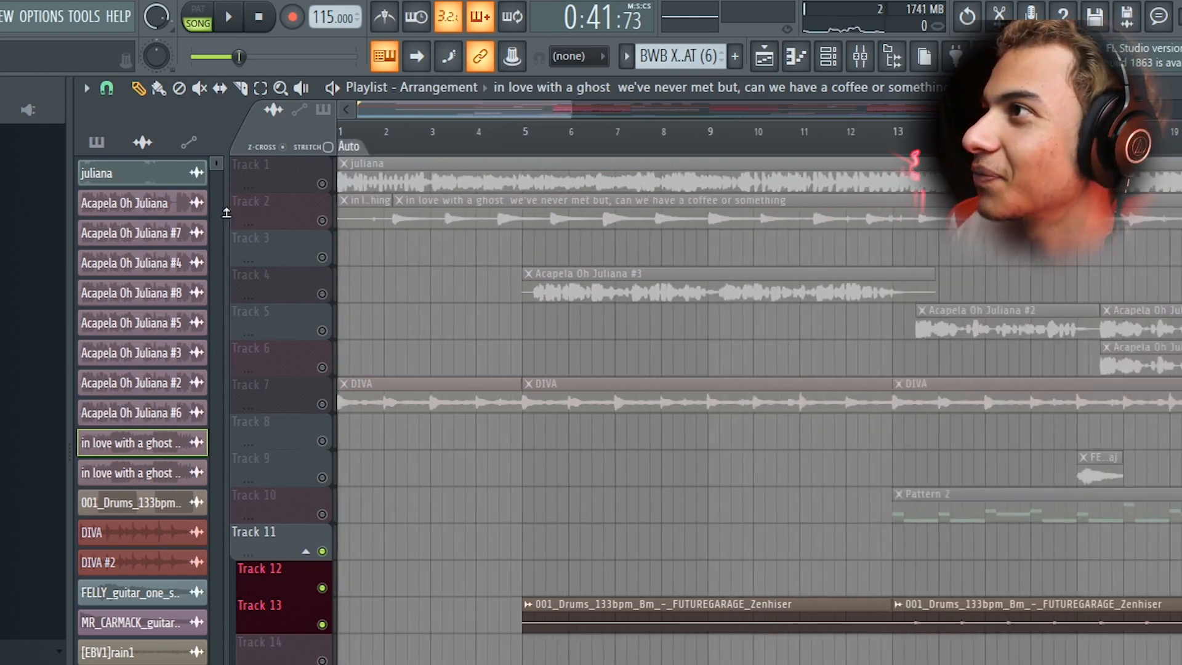
scroll(307, 224, "up", 3)
right_click(322, 220)
left_click(354, 133)
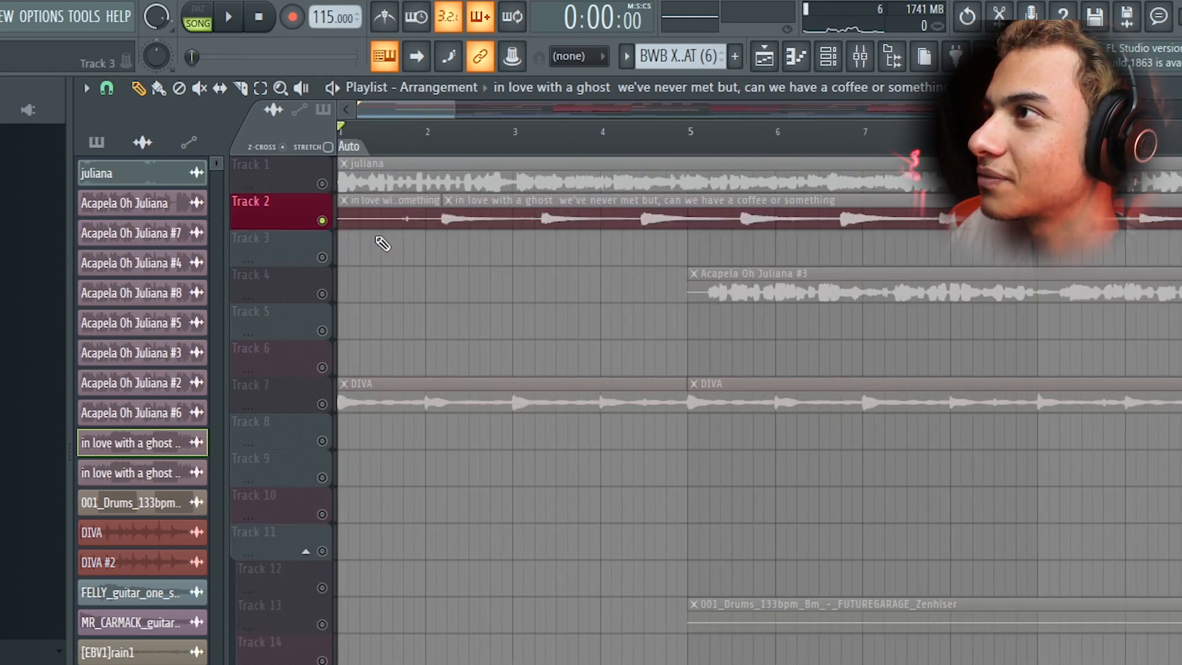
key("space")
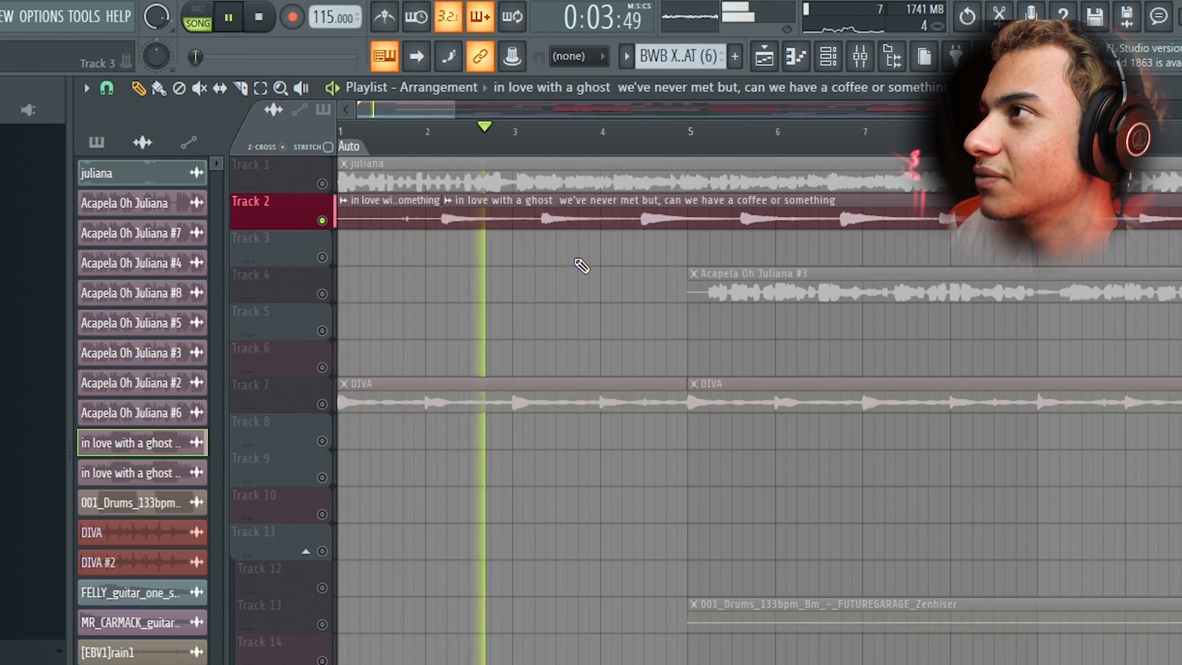
key("space")
key("space")
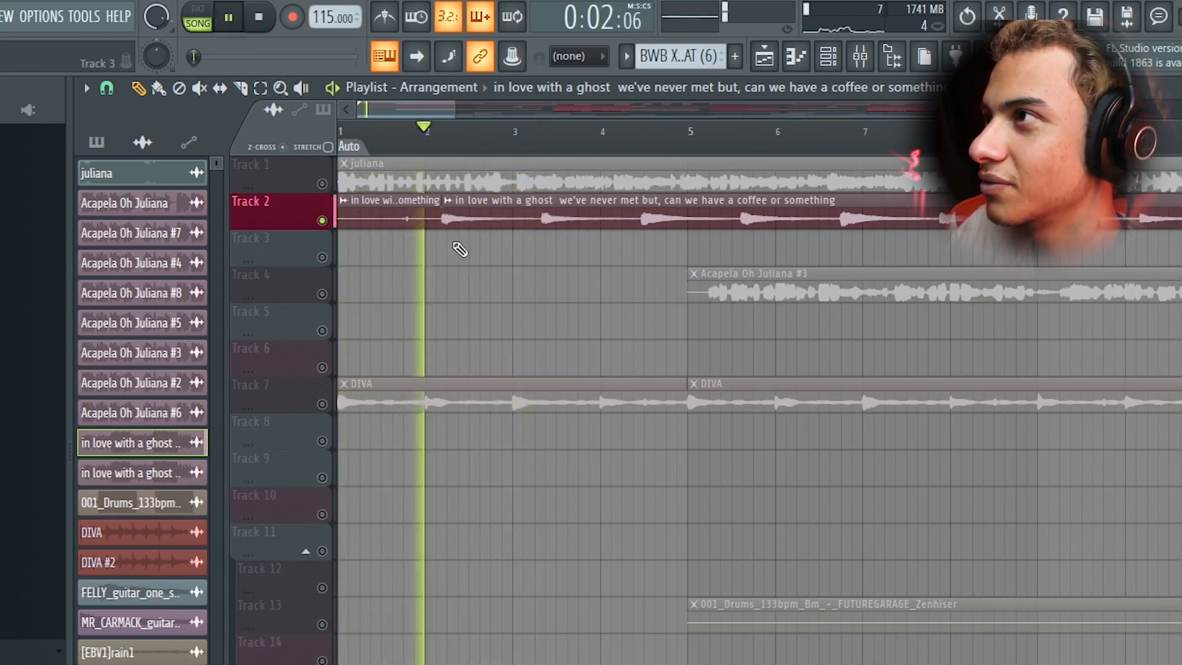
key("space")
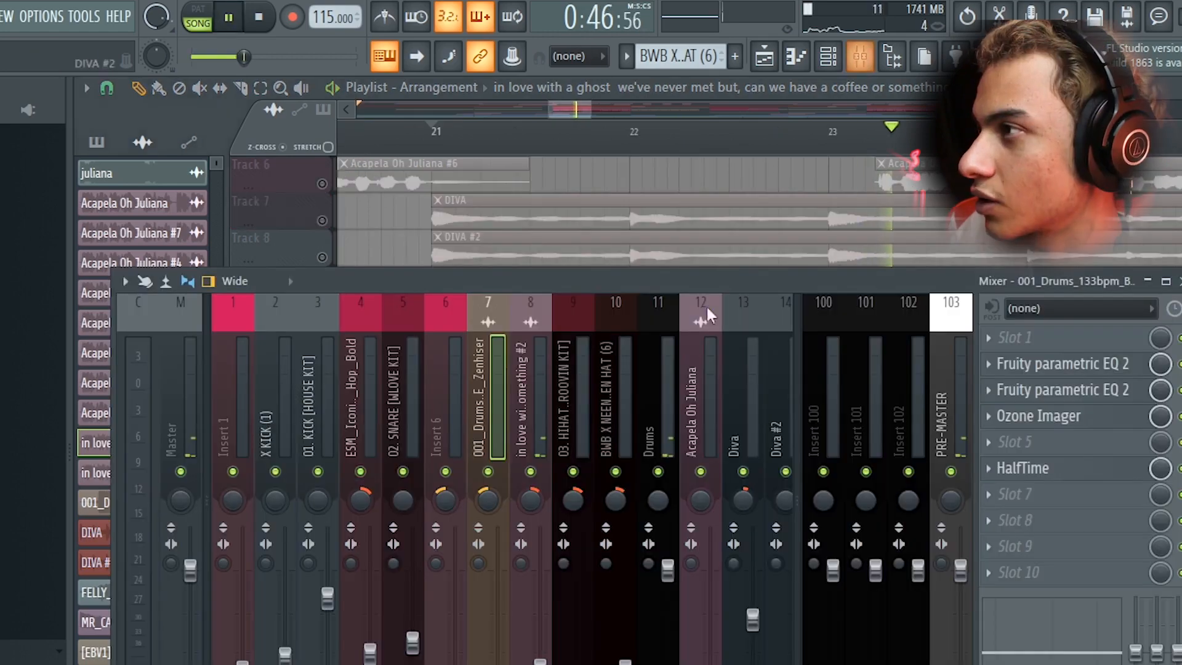
Move the mixer down to uncover Track 14 and bring up the mixer track of the "in love with a ghost" #2 clip.
left_click_drag(646, 296, 607, 477)
left_click_drag(530, 476, 515, 514)
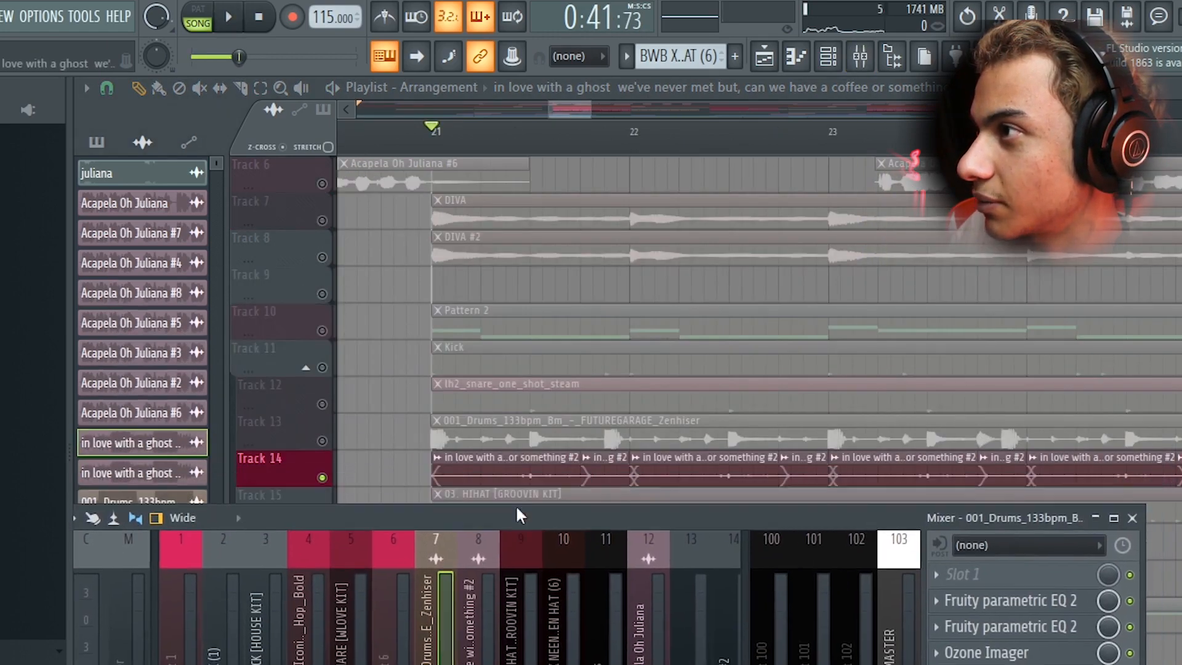
double_click(521, 476)
left_click(859, 63)
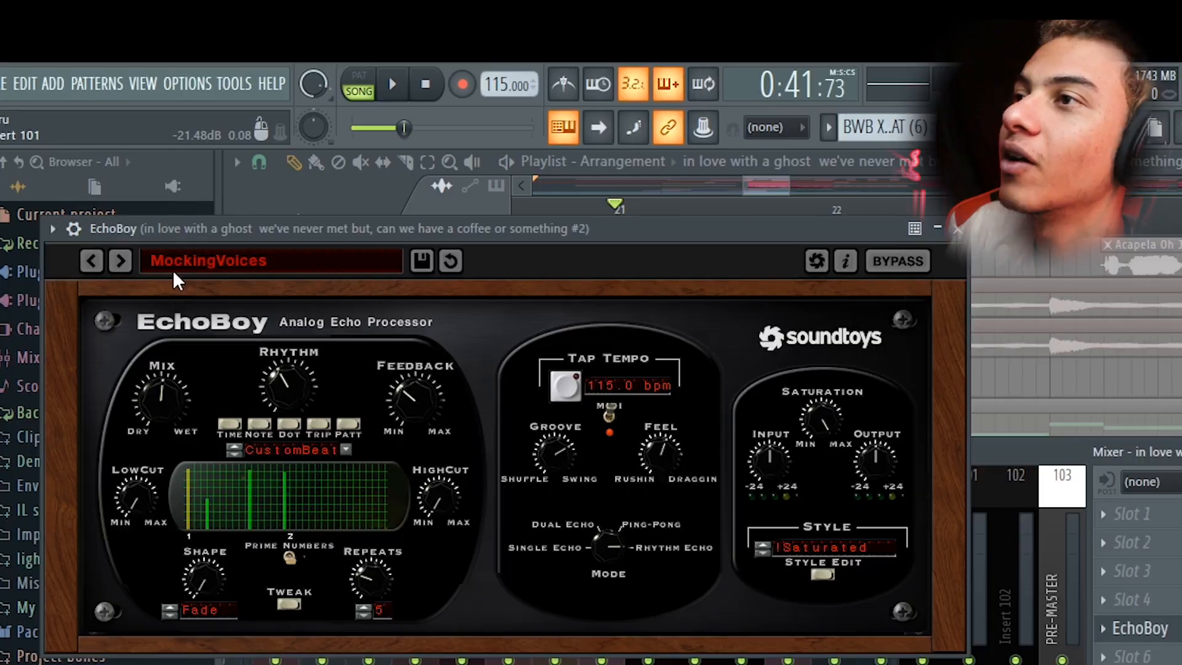
View EchoBoy's MockingVoices preset within the 12 Sound Design category, keep it selected, and close the plugin.
left_click(172, 270)
mouse_move(213, 260)
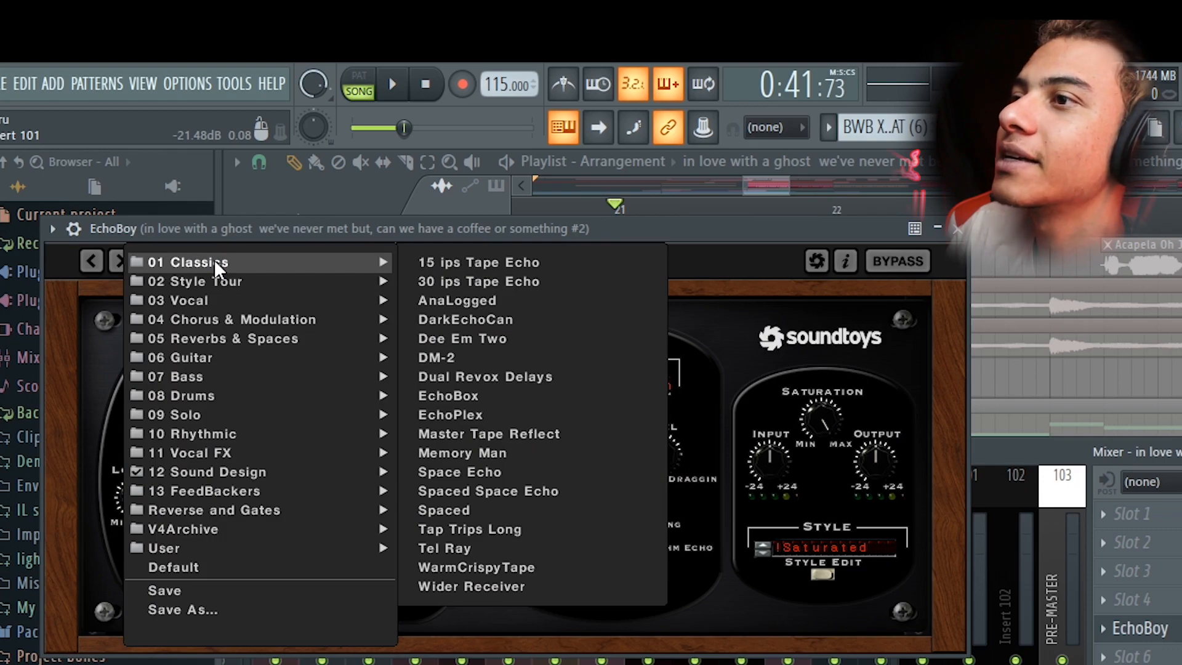
mouse_move(290, 476)
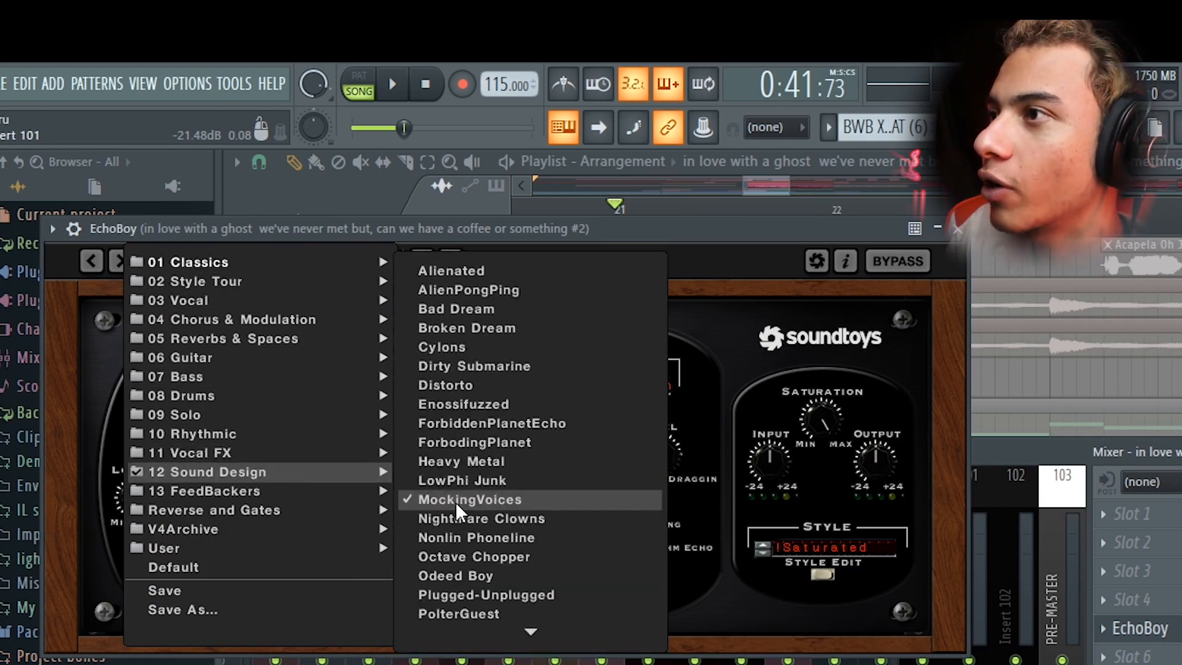
left_click(957, 230)
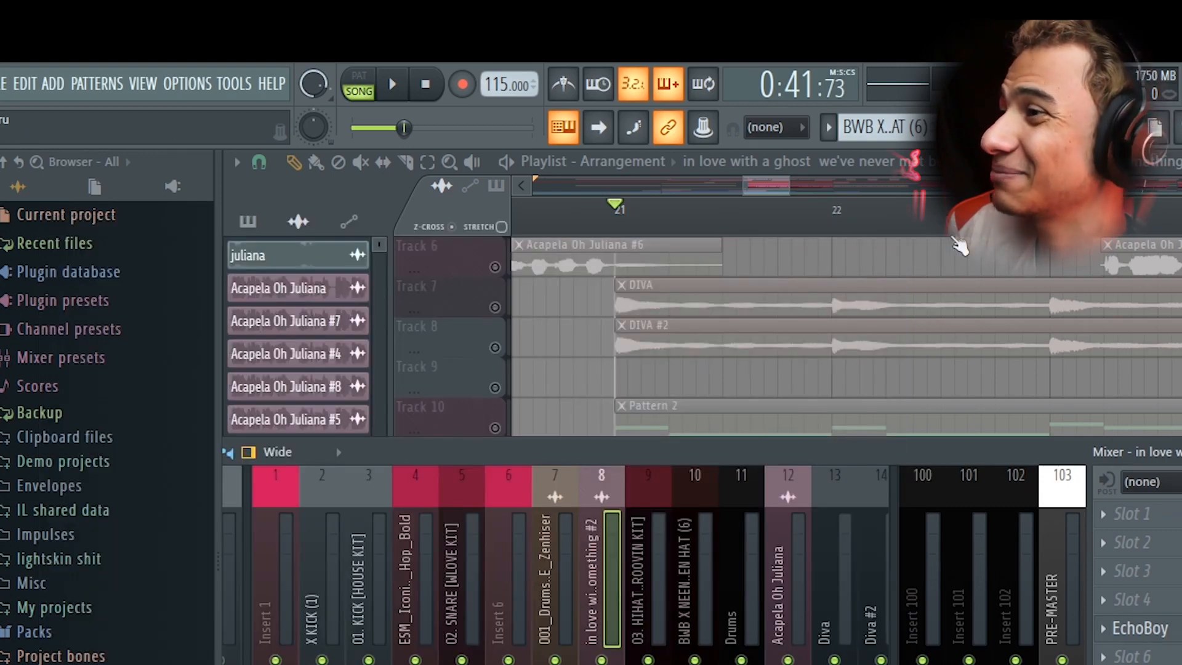
Play the soloed Track 14 sample clips while checking their mixer track and the EchoBoy effect.
scroll(698, 340, "up", 1)
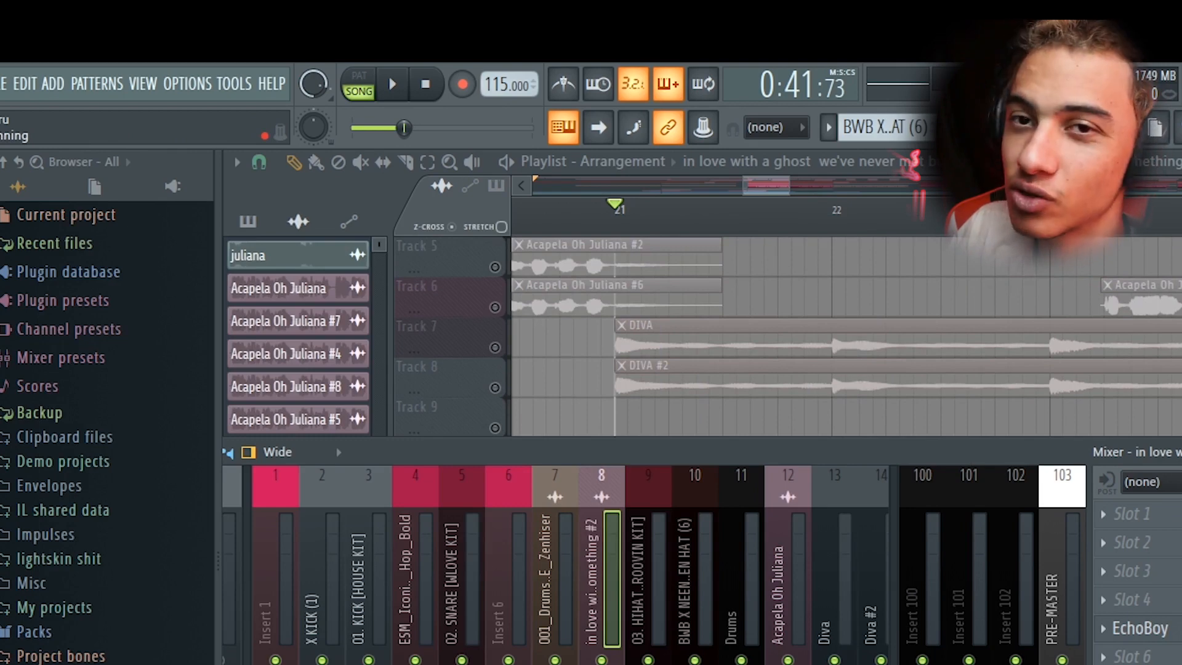
scroll(597, 580, "down", 3)
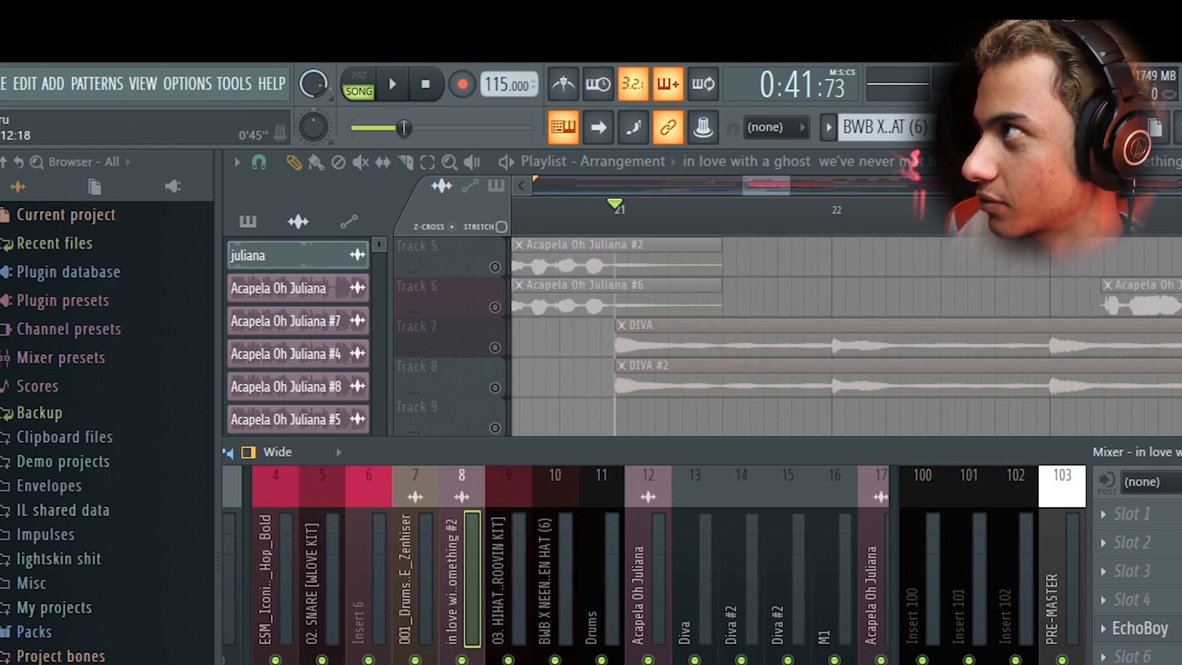
key("F9")
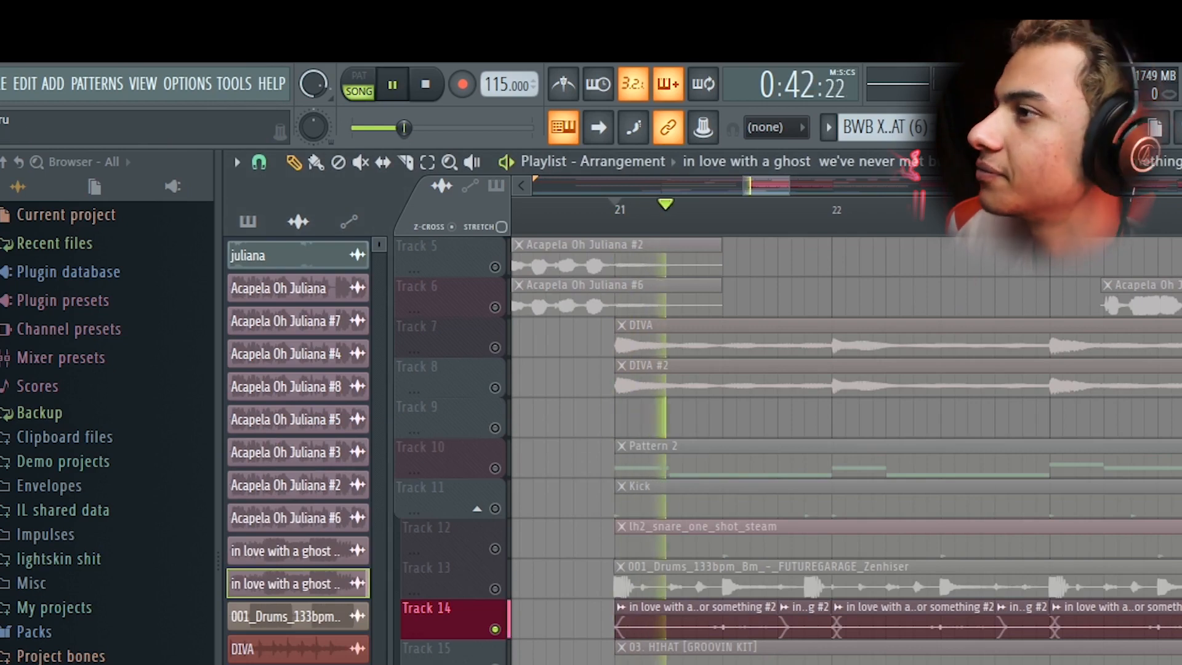
key("F9")
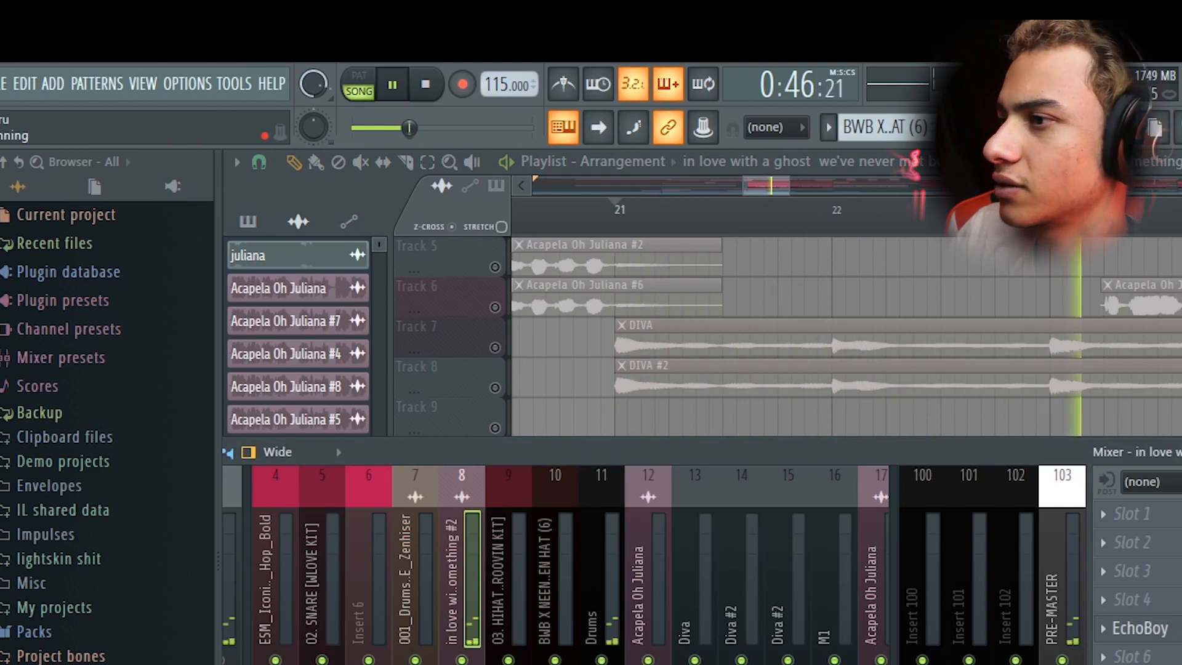
key("space")
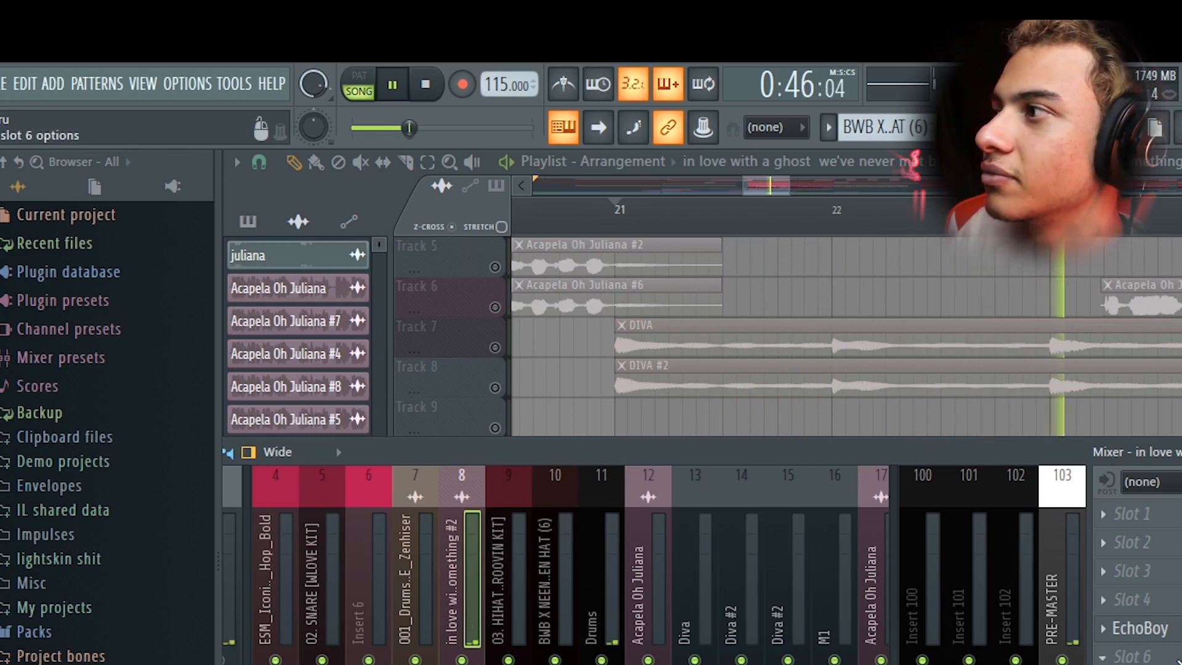
left_click(1163, 630)
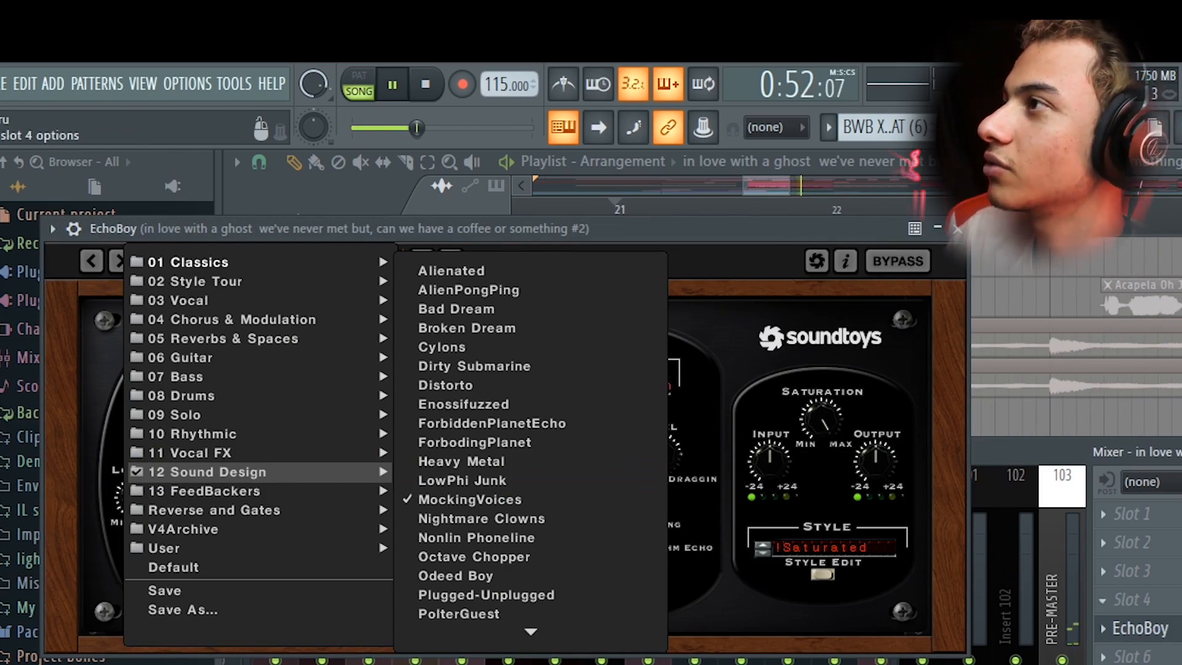
left_click(1166, 629)
Return to the playlist and play Track 14's sample clips up to the end of their section before bar 37.
key("F9")
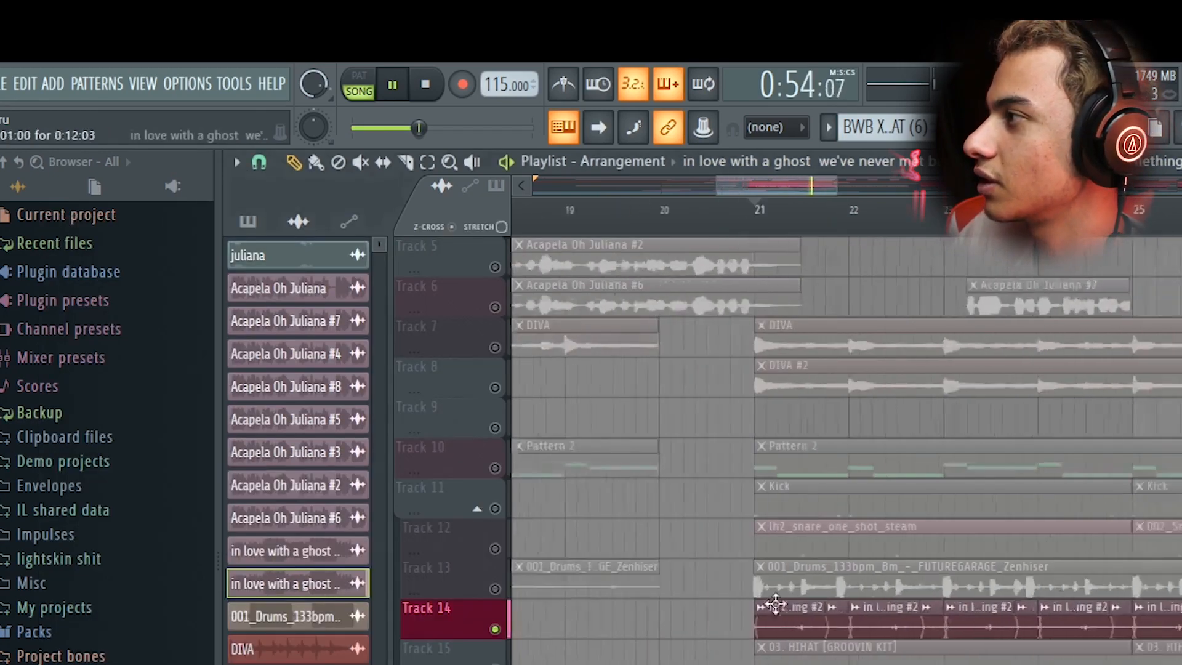
scroll(1095, 475, "down", 5)
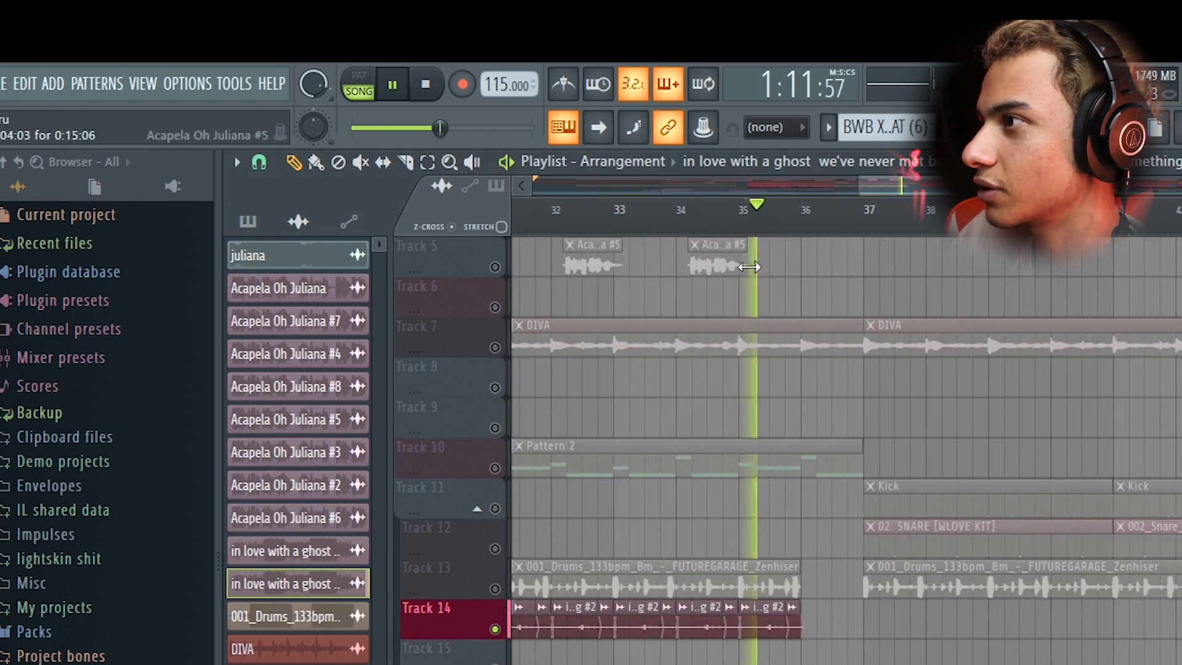
scroll(791, 651, "up", 3)
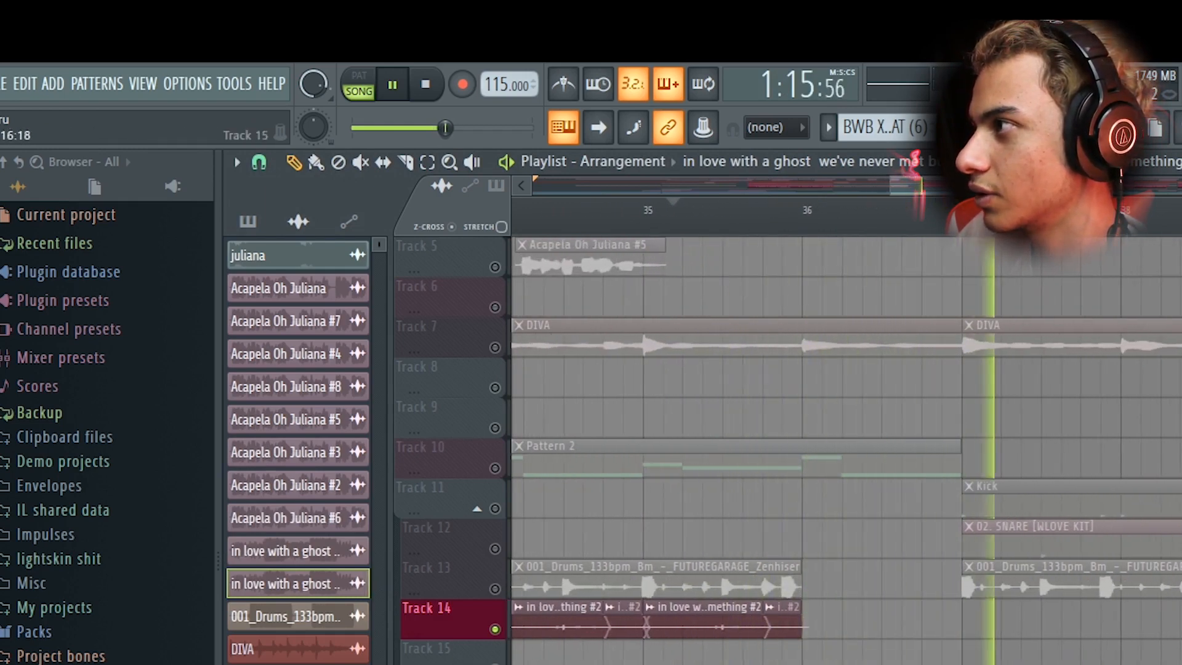
key("space")
scroll(1056, 659, "down", 10)
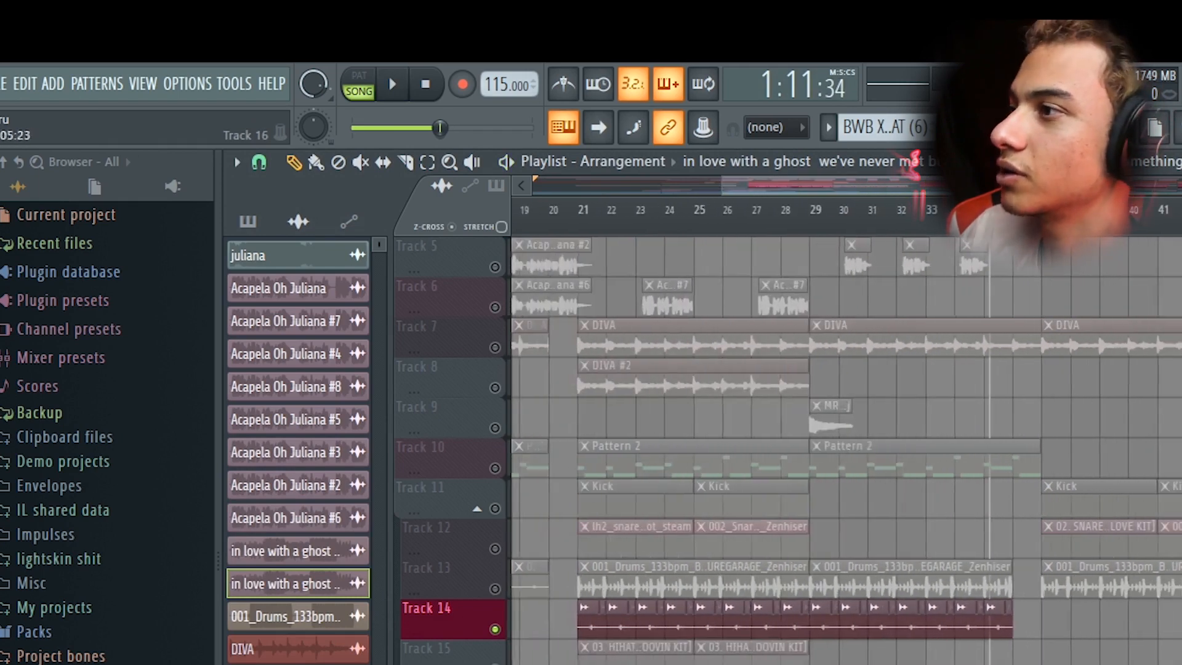
scroll(554, 658, "up", 6)
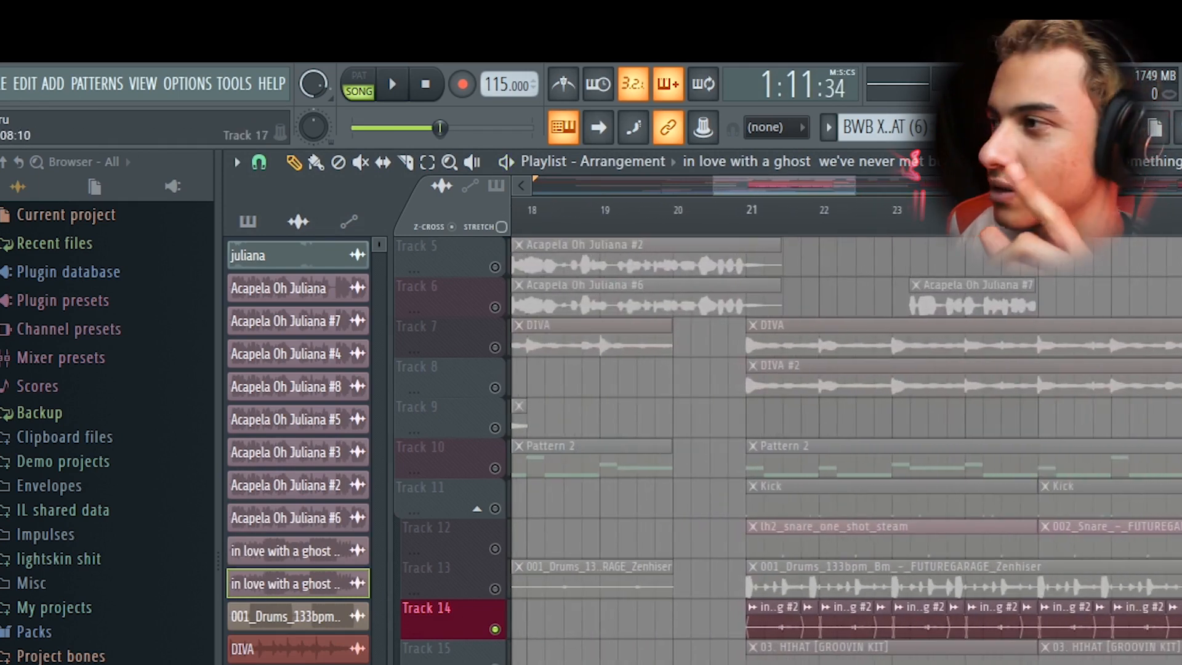
Unmute Tracks 11 to 16 and the Cymatics - Cobra Reverse FX 4 clips on Track 20, and play them together.
left_click_drag(500, 659, 501, 495)
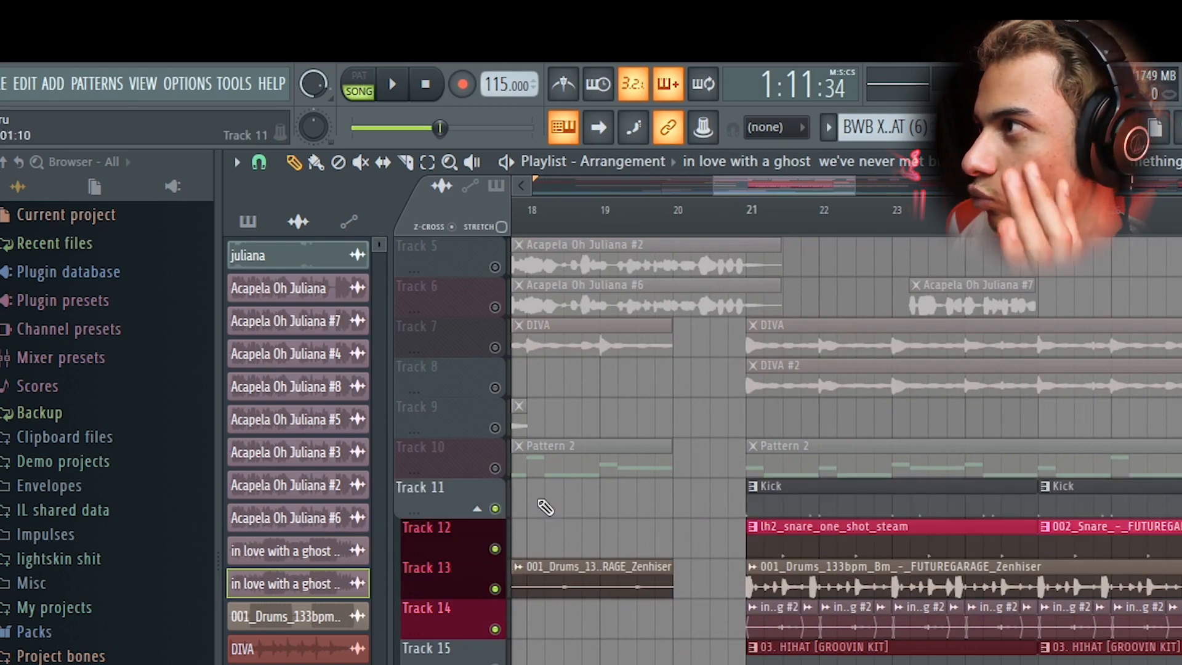
left_click(740, 233)
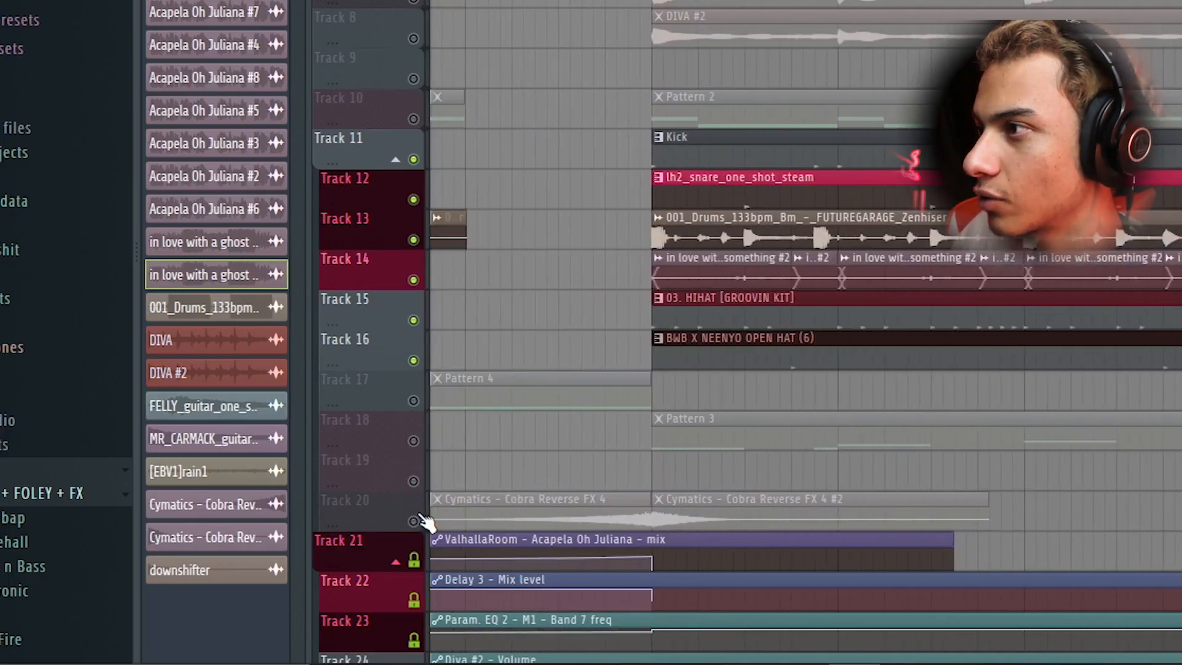
left_click(414, 520)
key("space")
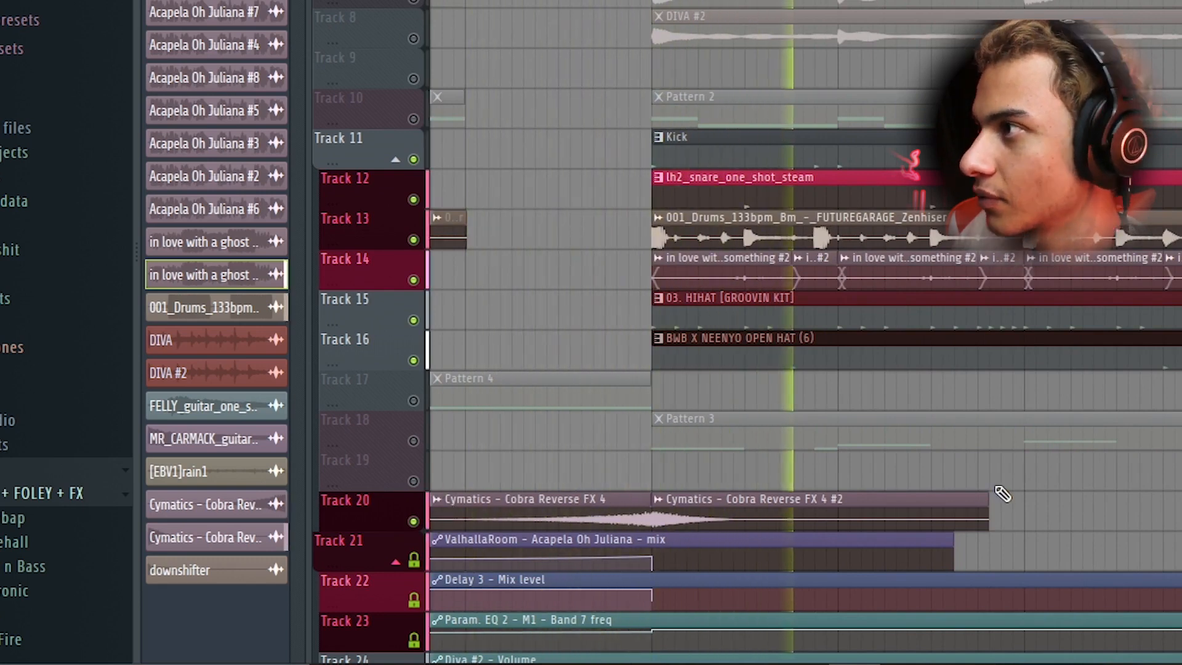
key("space")
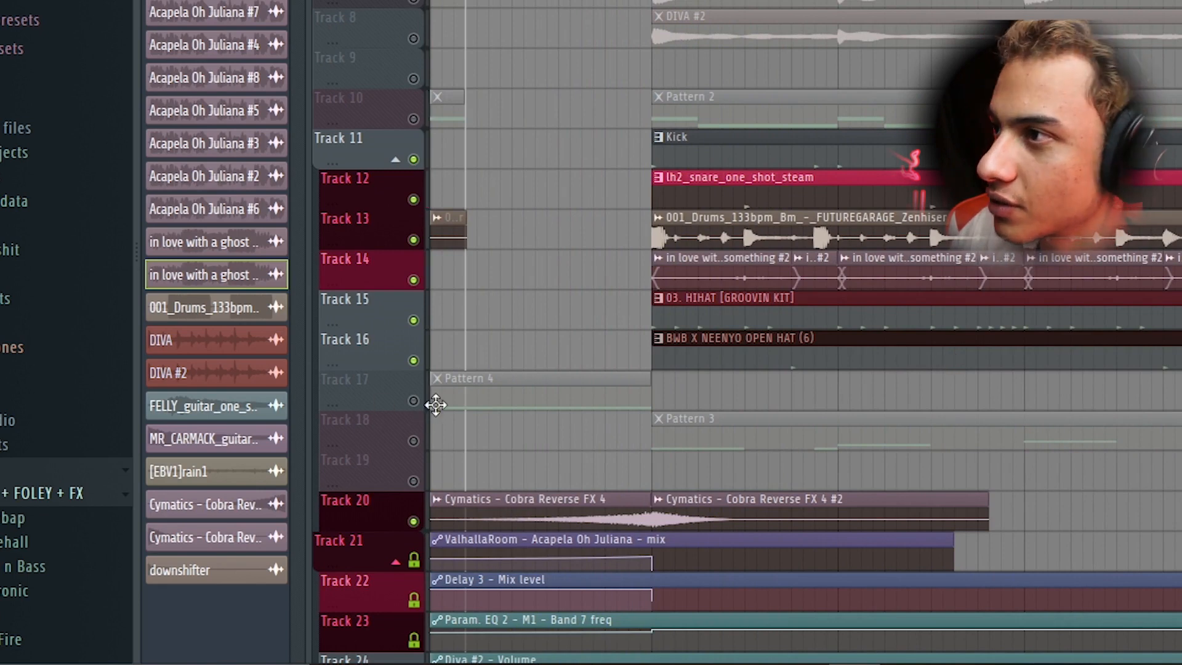
Unmute all playlist tracks and play the full arrangement through the Cymatics - Cobra Reverse FX transition.
right_click(414, 400)
right_click(414, 400)
key("space")
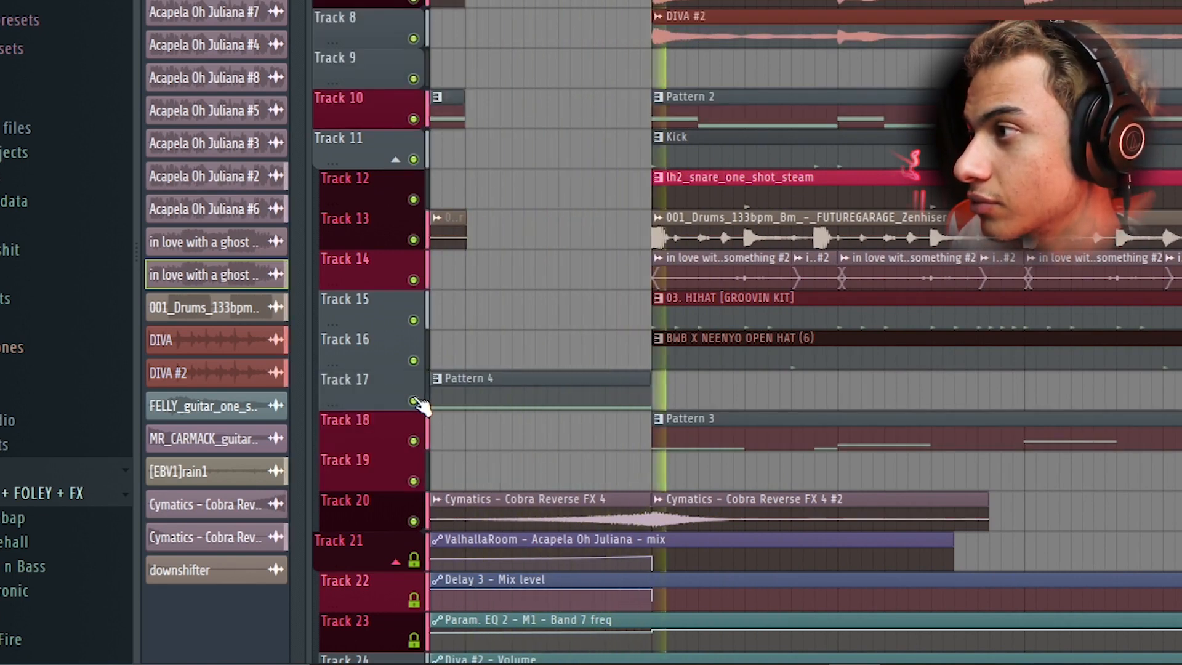
key("space")
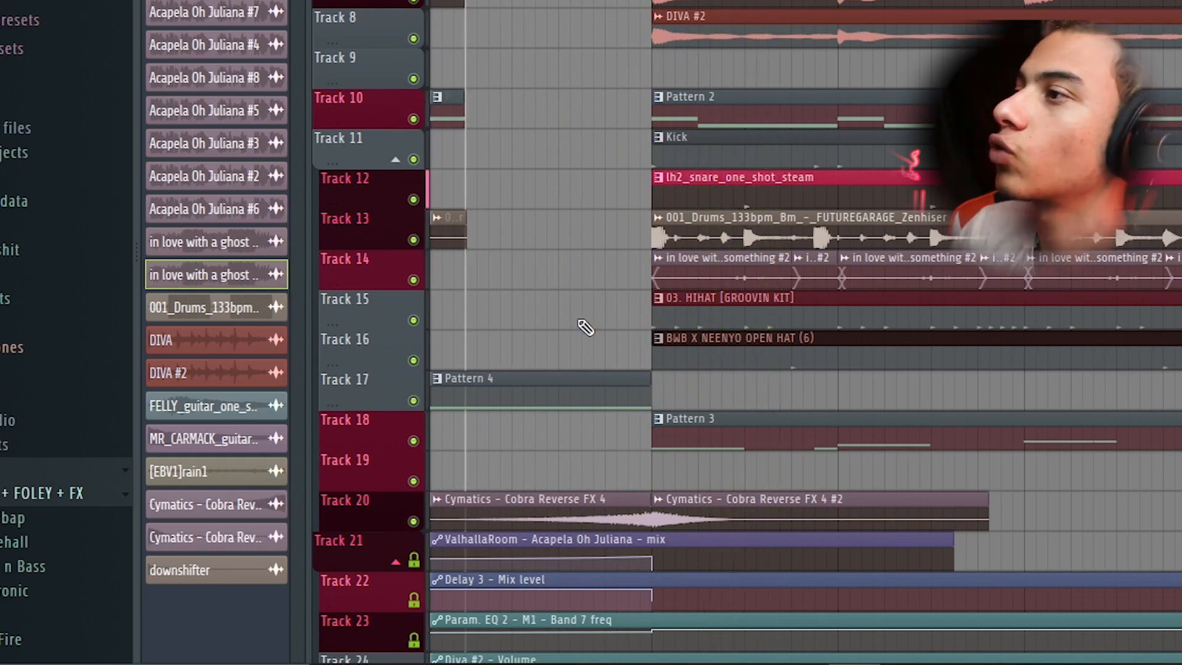
Open Pattern 3's notes from Track 18, view its MODO BASS instrument, and close the plugin.
scroll(671, 413, "down", 2)
scroll(691, 403, "up", 2)
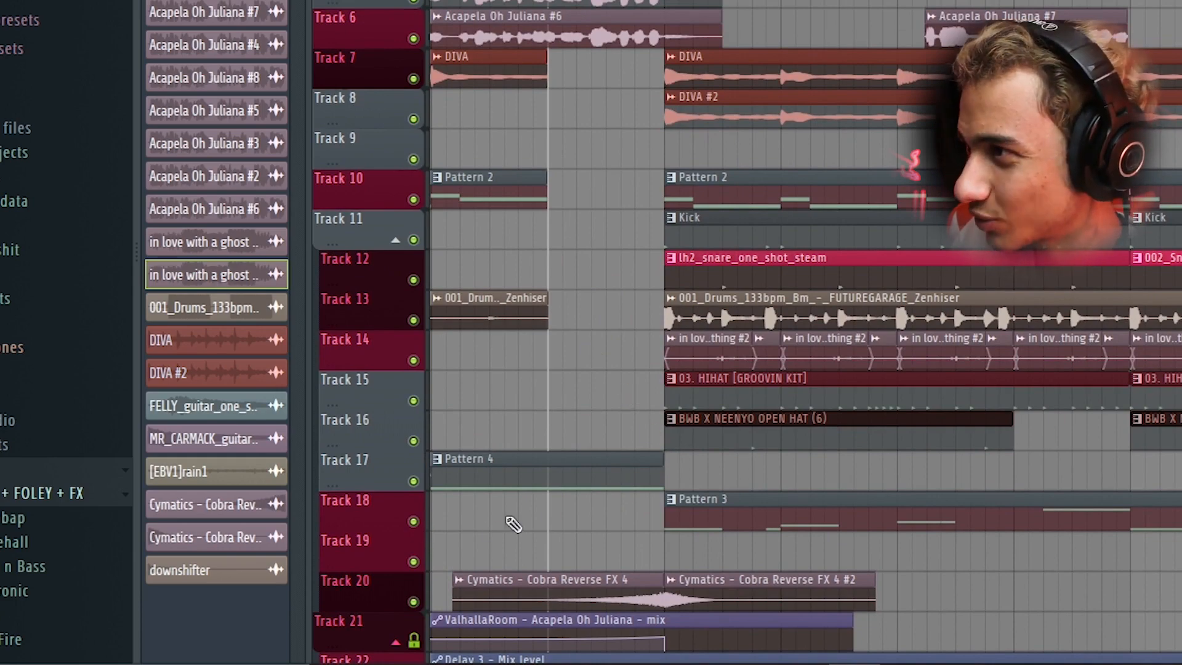
double_click(702, 505)
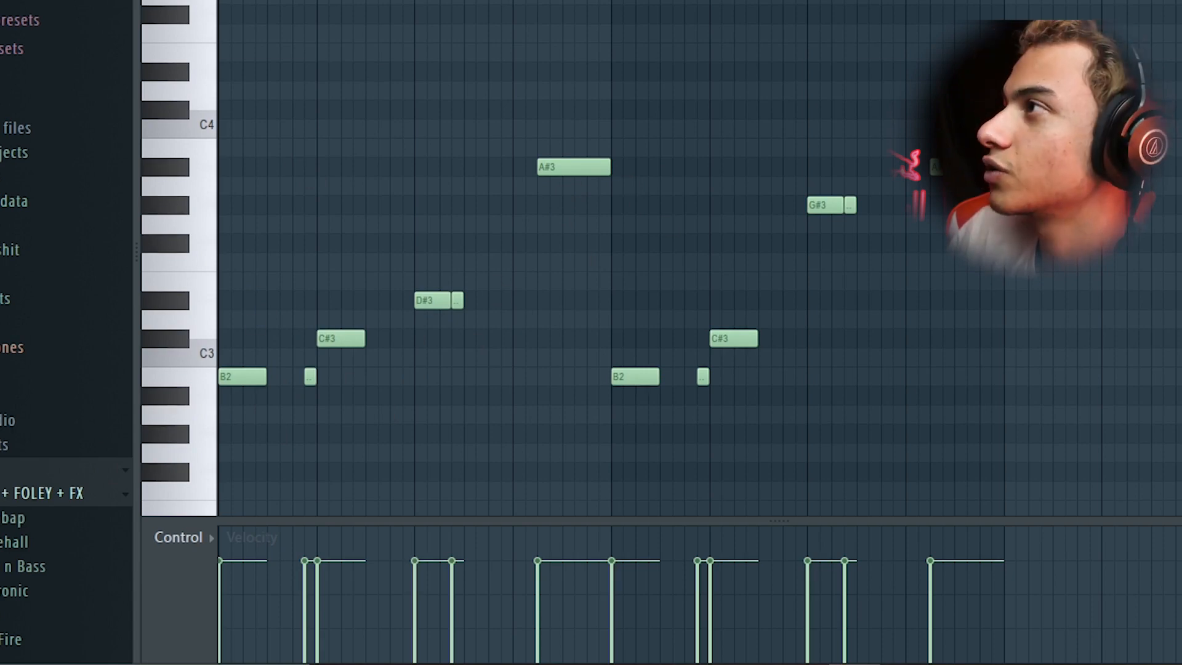
key("F6")
scroll(438, 443, "down", 6)
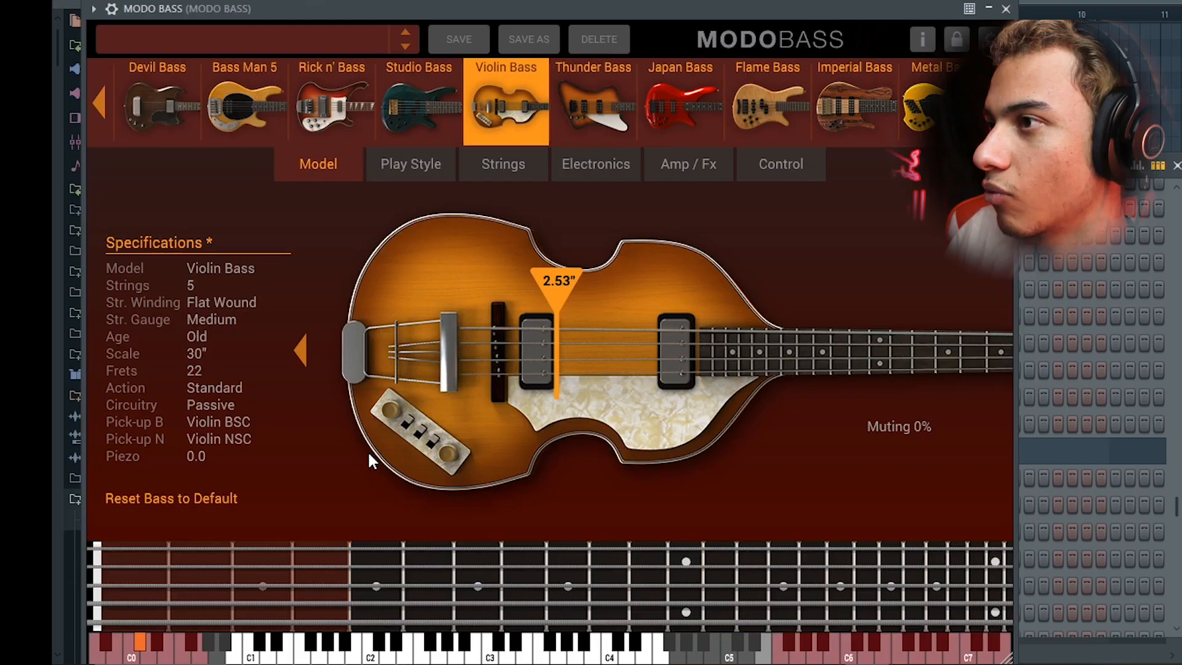
left_click_drag(548, 14, 598, 0)
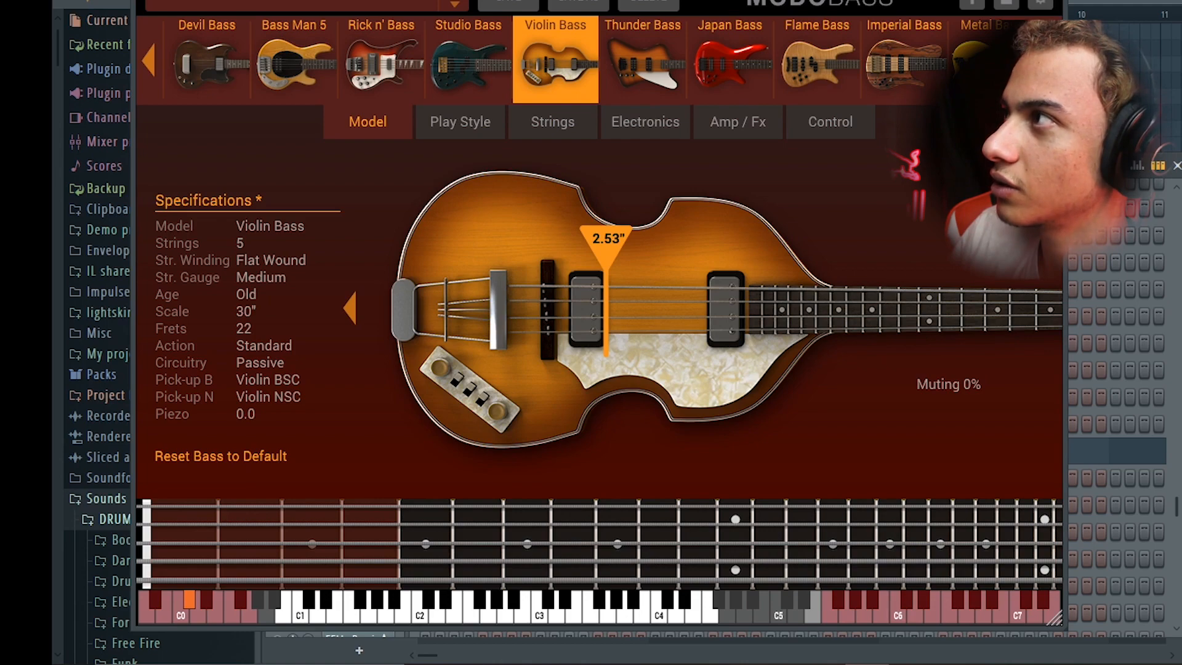
key("Escape")
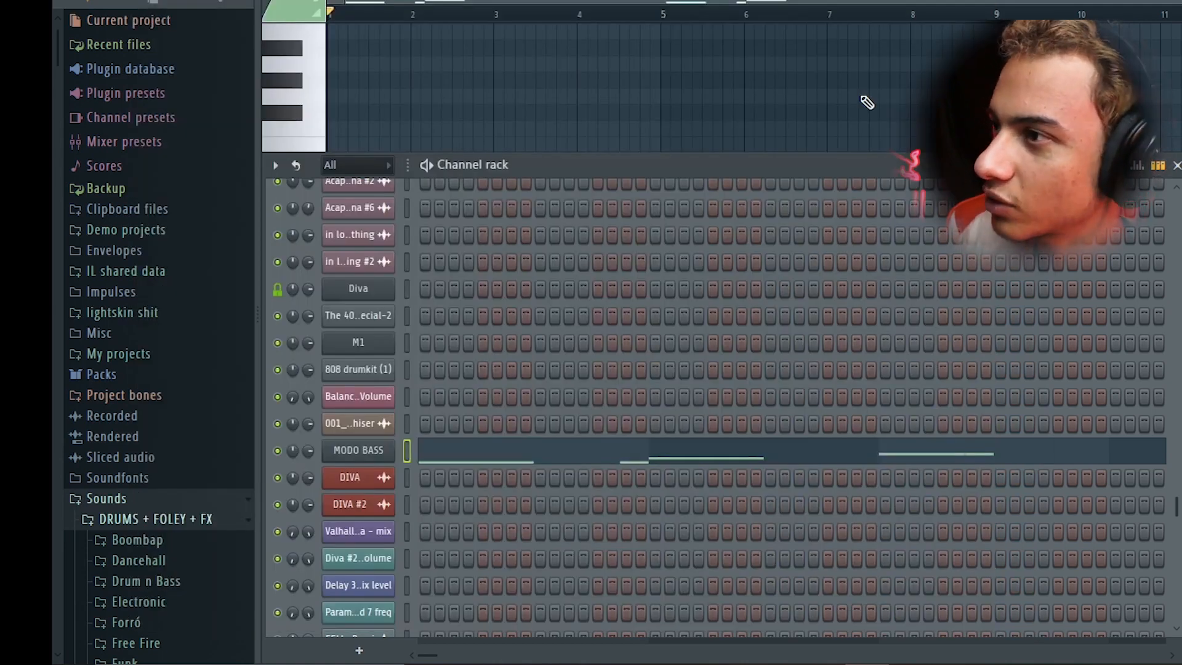
Reopen MODO BASS and inspect its Play Style and Strings settings, switching the bass to 4 strings and back to 5.
left_click(387, 450)
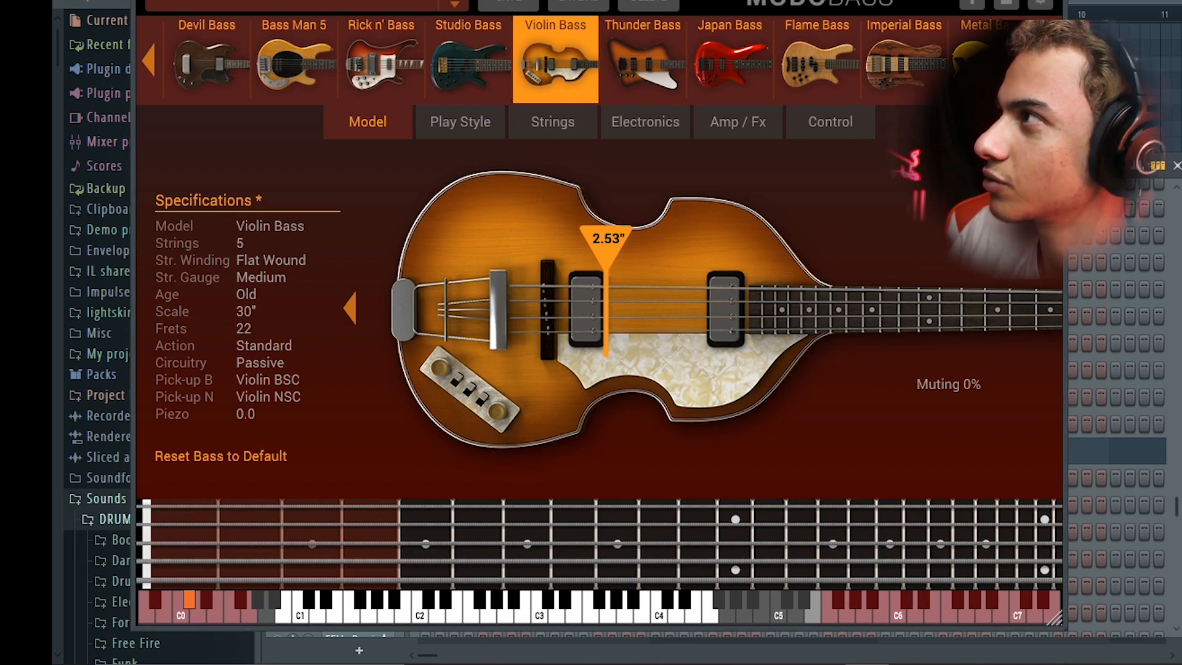
left_click(1055, 1)
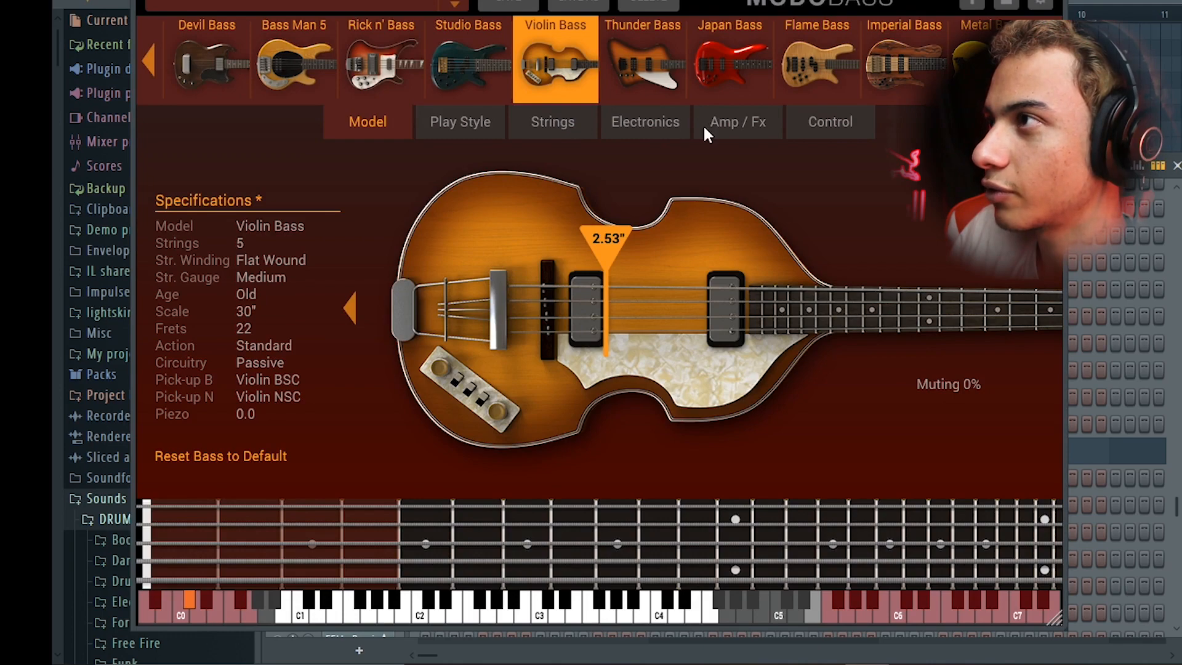
left_click(458, 137)
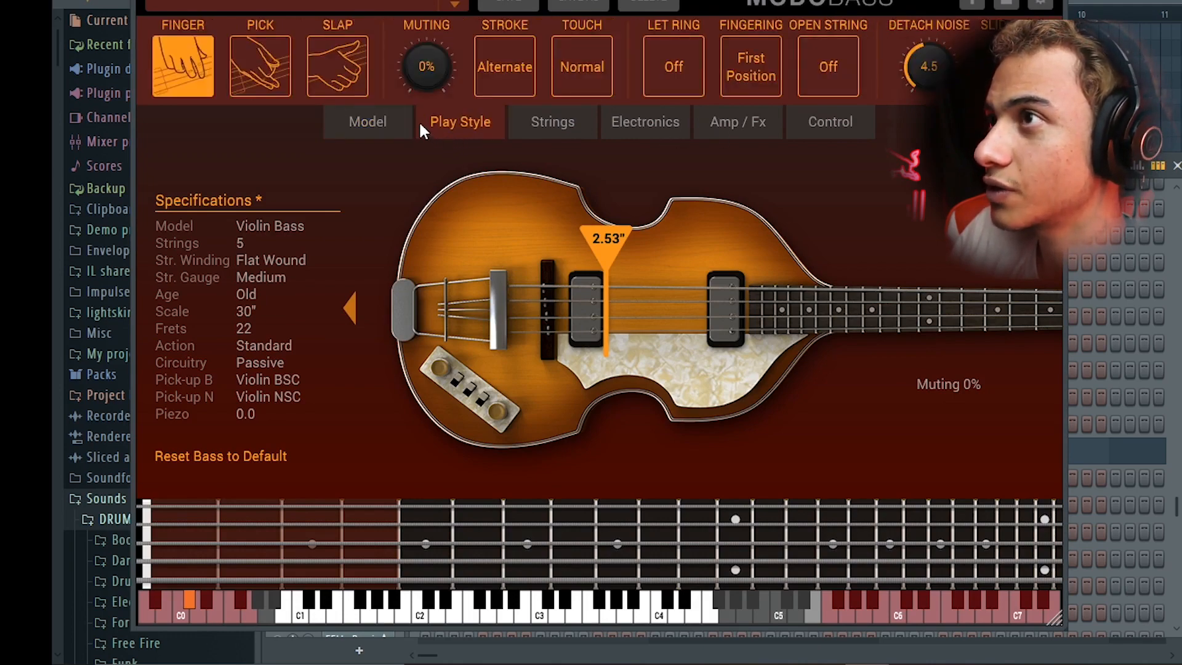
left_click(545, 119)
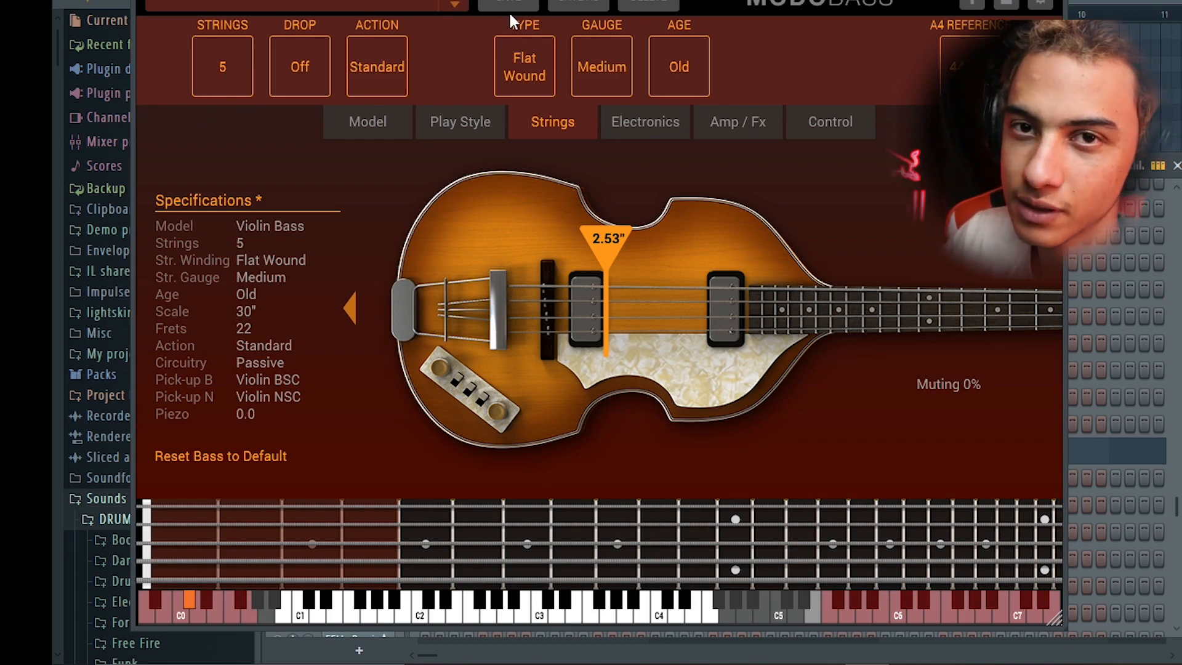
left_click(216, 61)
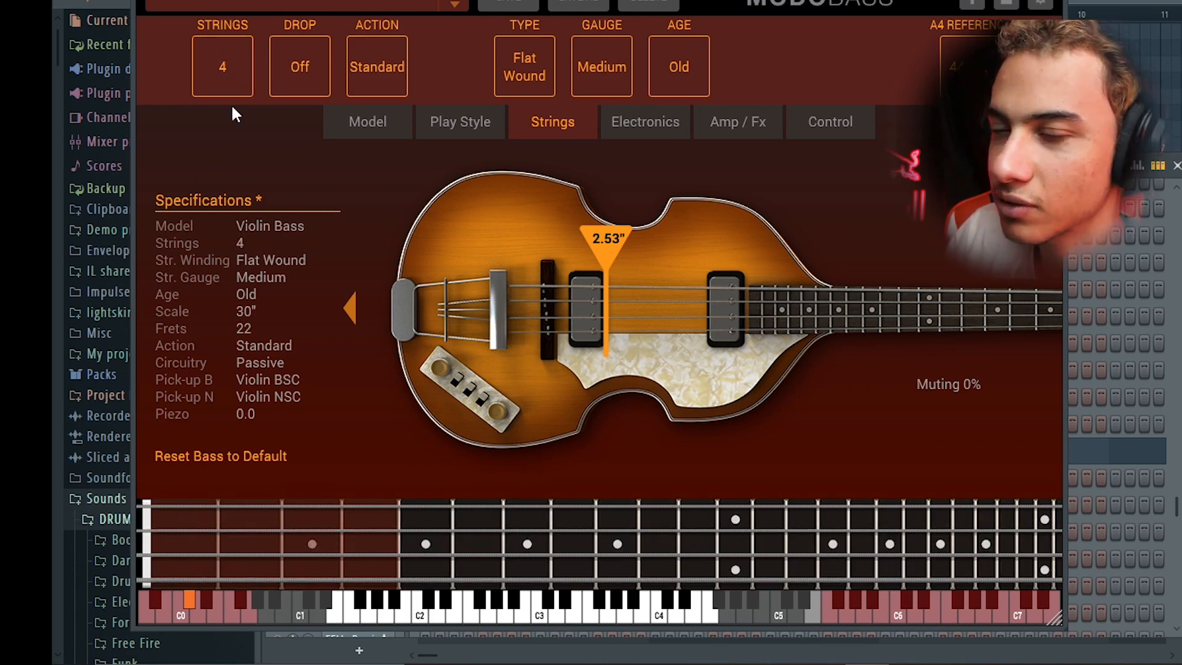
left_click(197, 61)
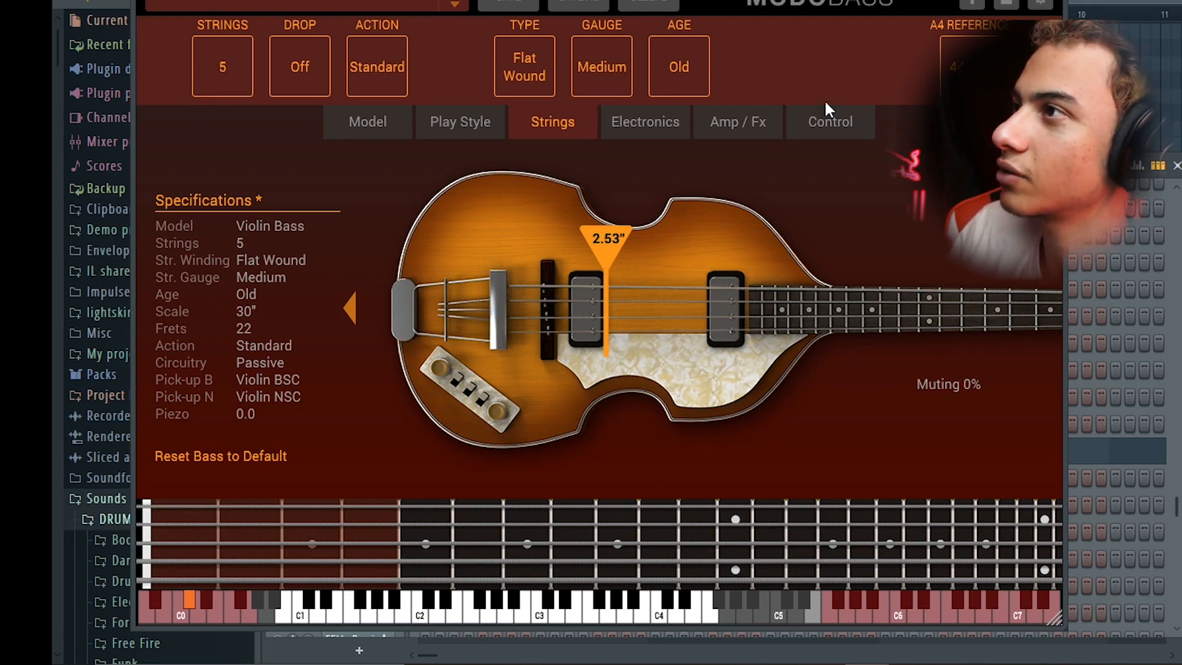
Close MODO BASS and play Pattern 3's bass notes in the piano roll.
left_click(1053, 0)
left_click(502, 451)
key("space")
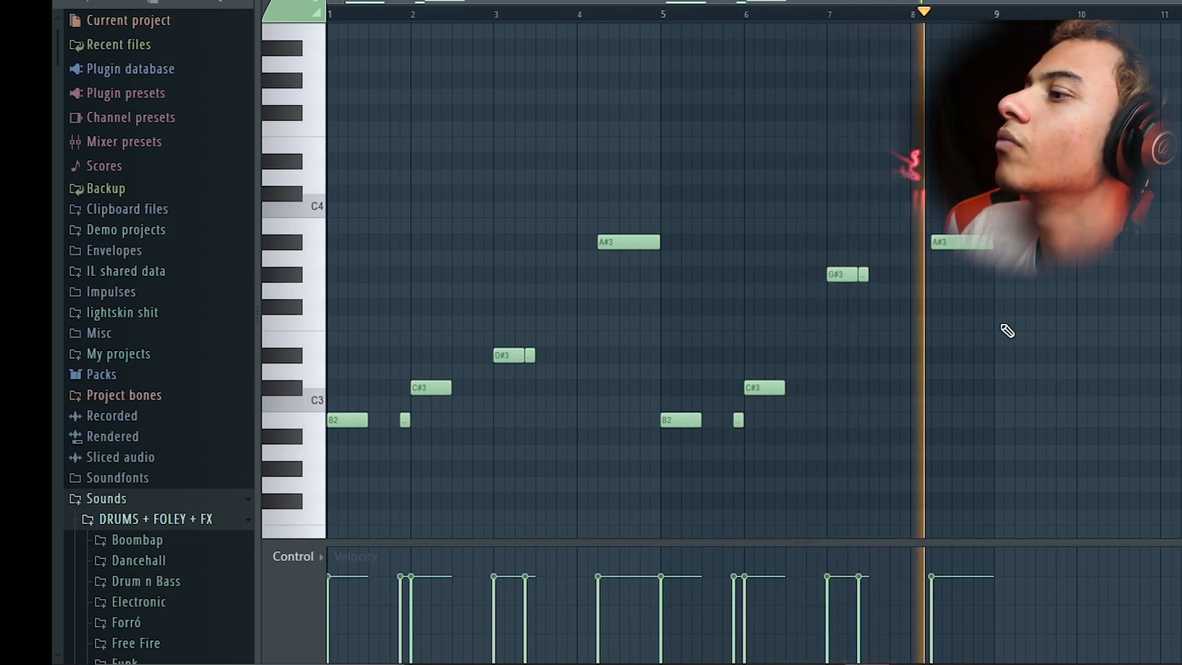
key("space")
Return to the playlist, solo Track 17, and place the playback position at bar 13, where Pattern 4 starts.
key("F6")
key("F6")
key("F9")
scroll(766, 340, "down", 6)
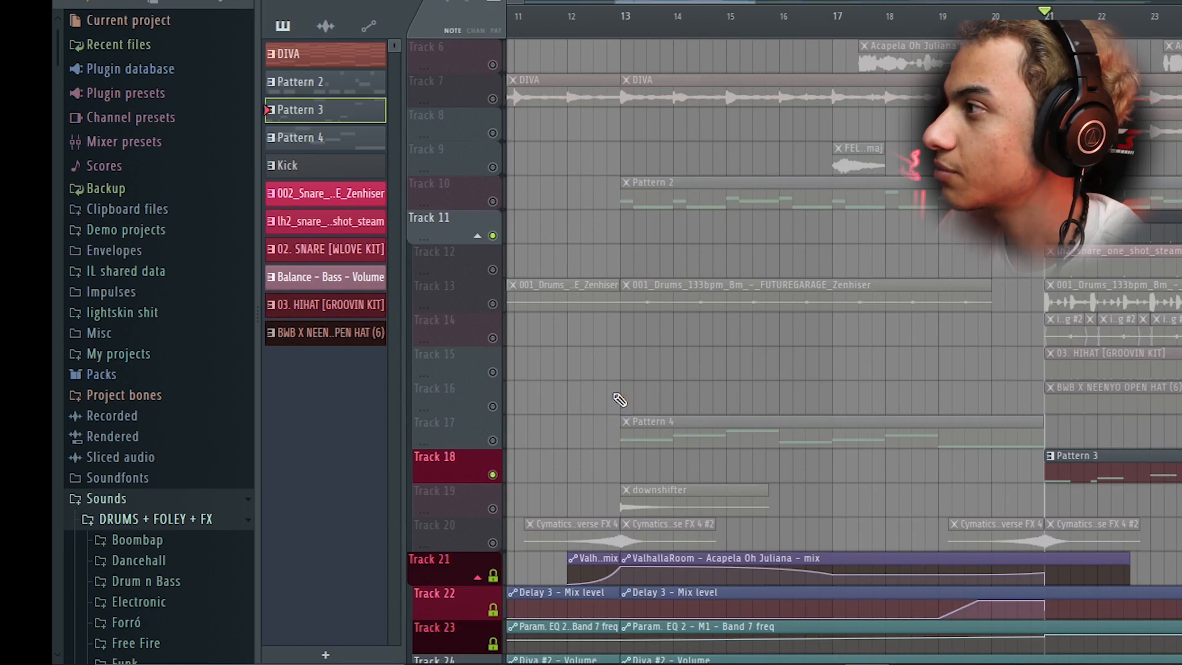
right_click(495, 438)
scroll(725, 457, "up", 2)
left_click(582, 20)
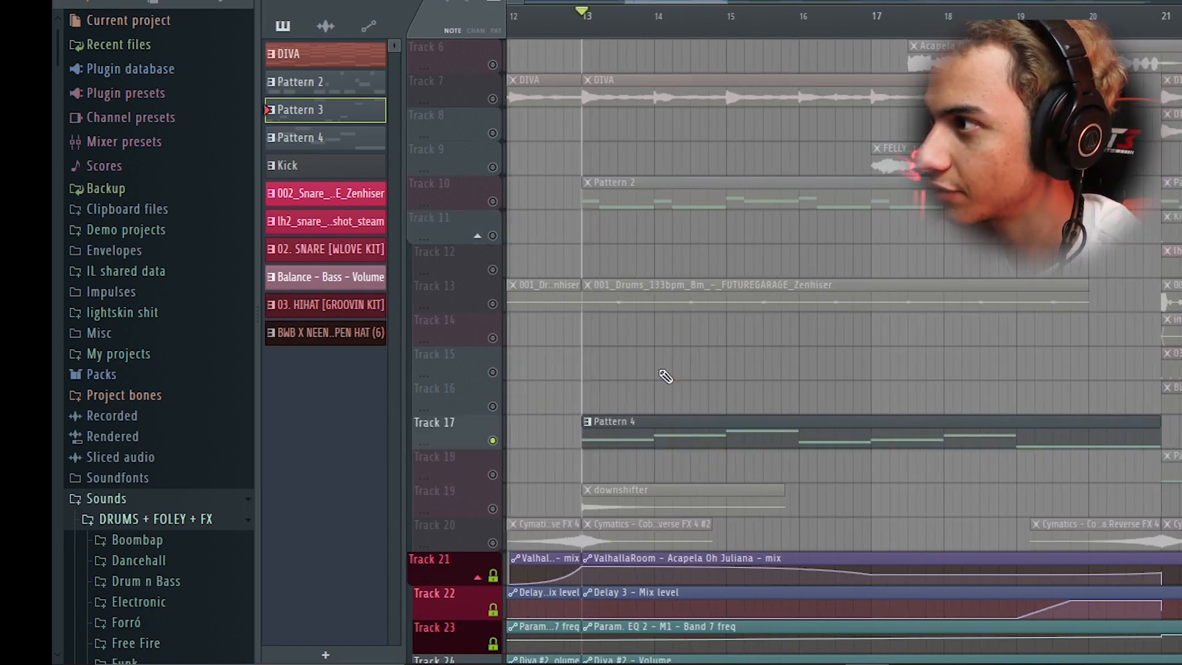
Open Pattern 4 and inspect the sampler settings of its The 40 Special-2 channel, closing them again.
double_click(677, 423)
key("F6")
left_click(358, 315)
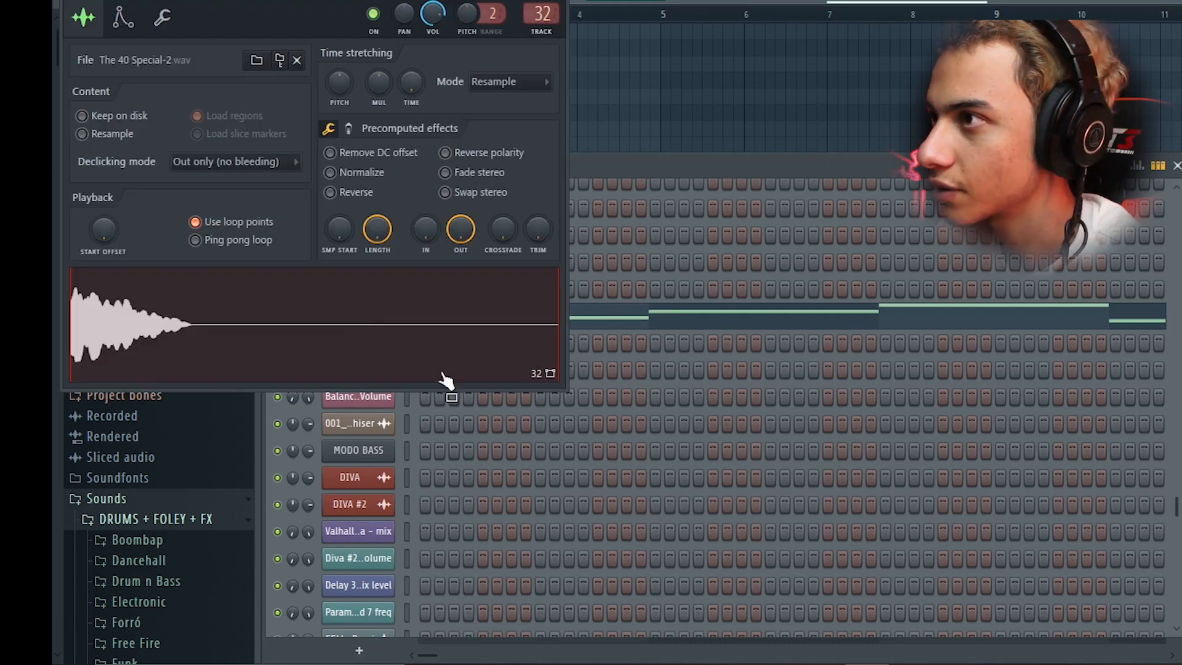
left_click_drag(261, 0, 480, 146)
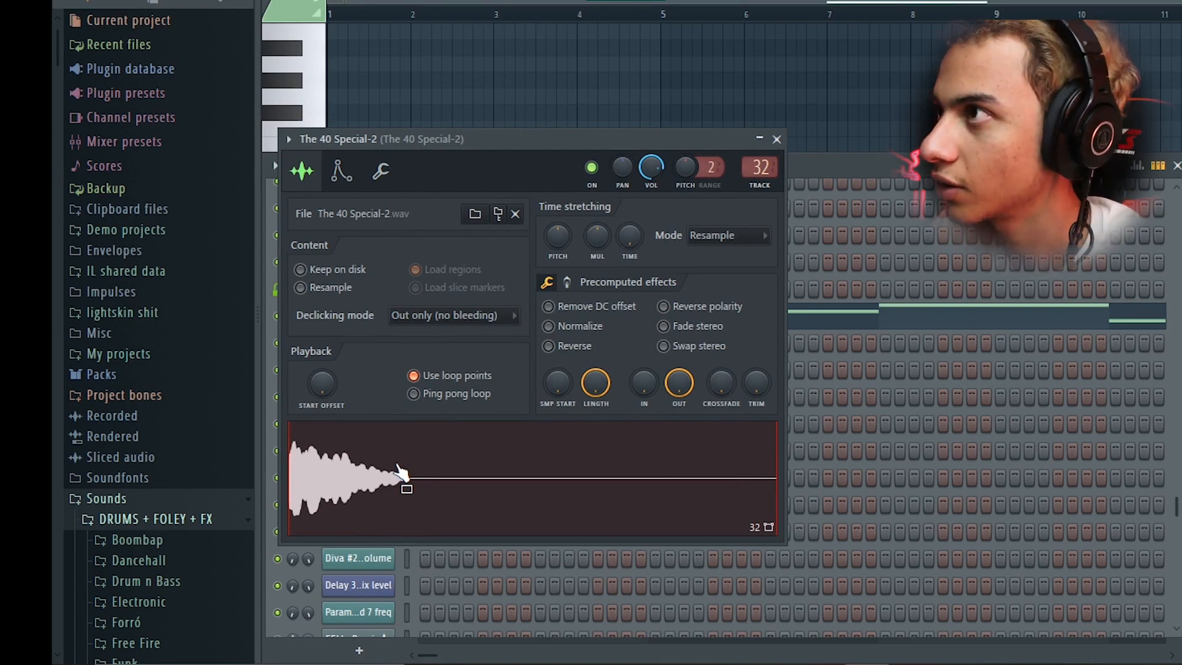
left_click(777, 139)
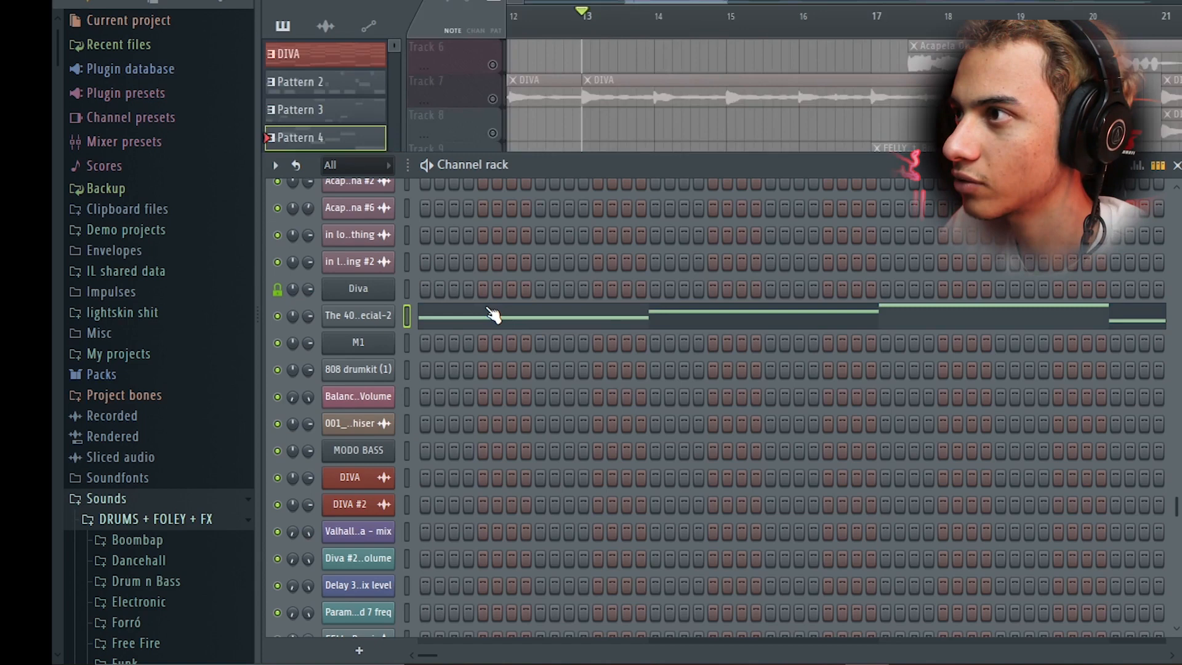
Open The 40 Special-2 channel's notes in the piano roll and play Pattern 4.
left_click(493, 312)
scroll(451, 75, "up", 4)
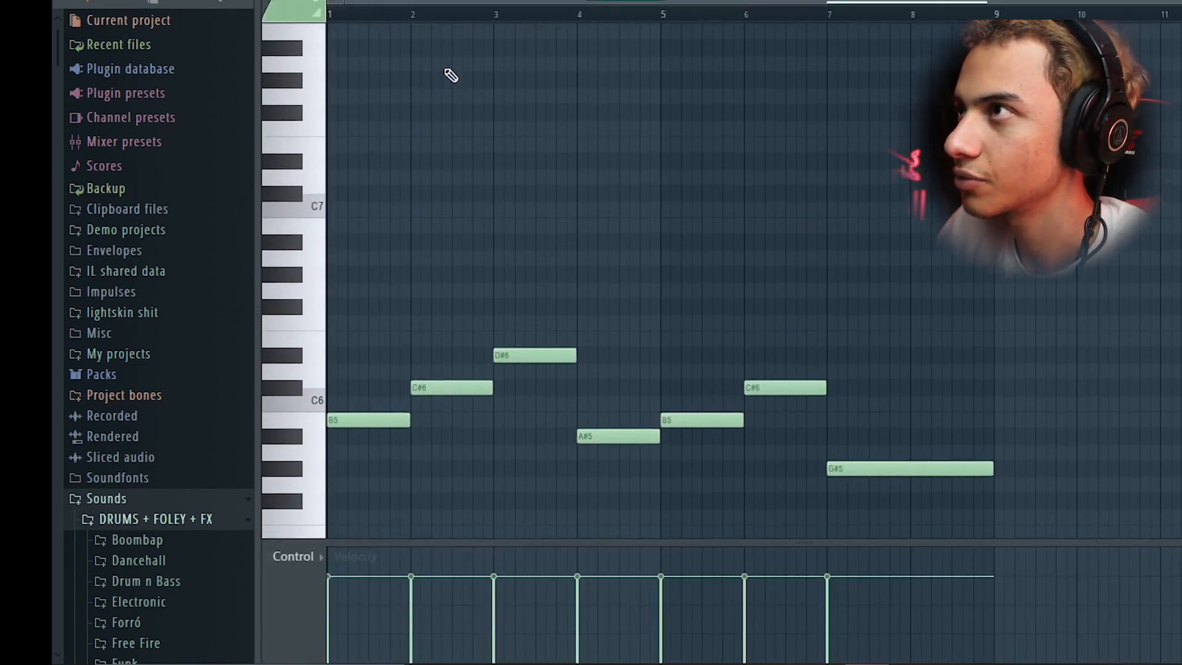
scroll(634, 206, "down", 2)
key("space")
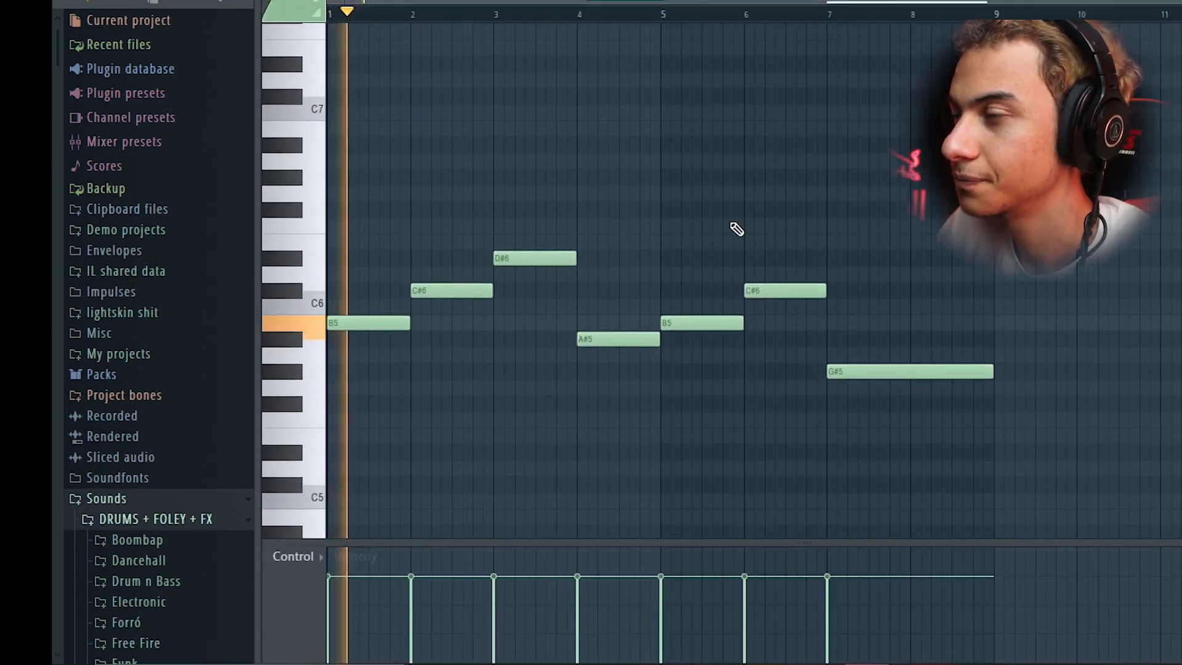
scroll(795, 259, "up", 1)
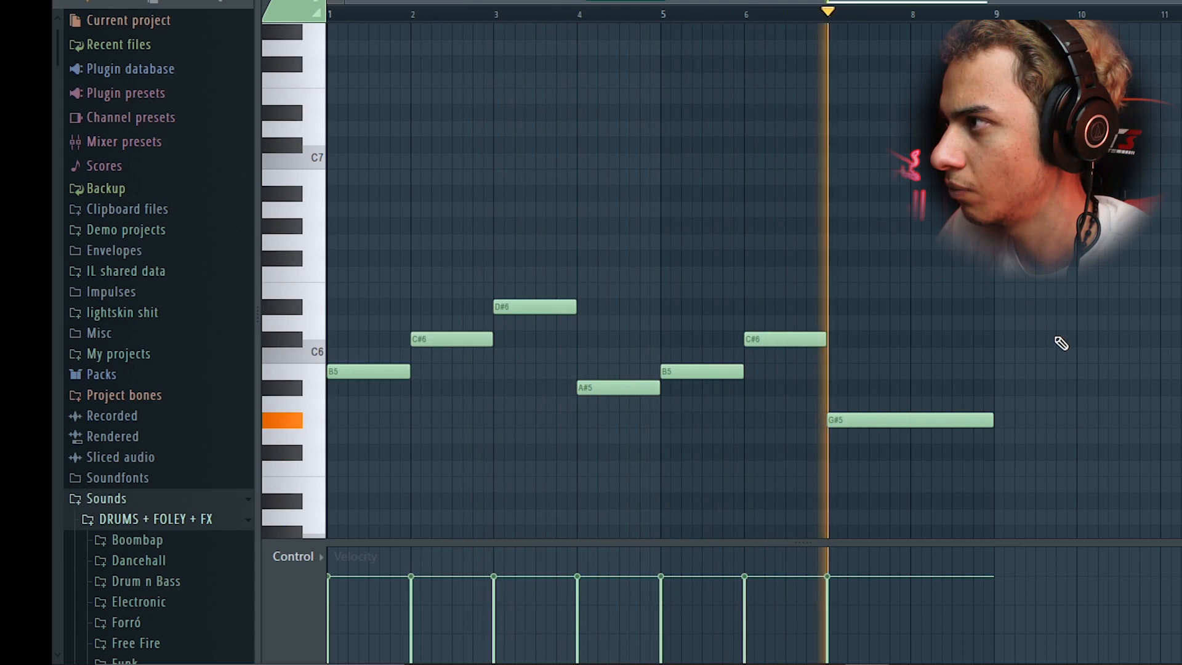
key("space")
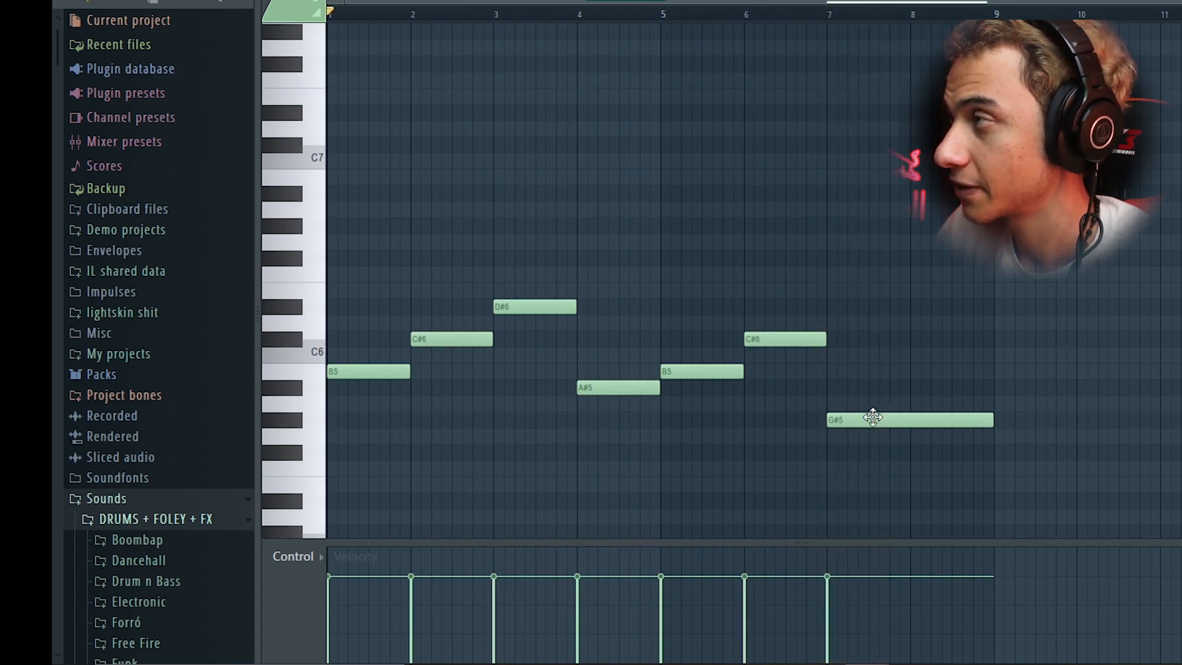
Return to the playlist and play the soloed Pattern 4 clip on Track 17.
key("F5")
scroll(1069, 390, "down", 2)
scroll(1068, 390, "up", 4)
scroll(1068, 390, "down", 3)
scroll(905, 256, "up", 2)
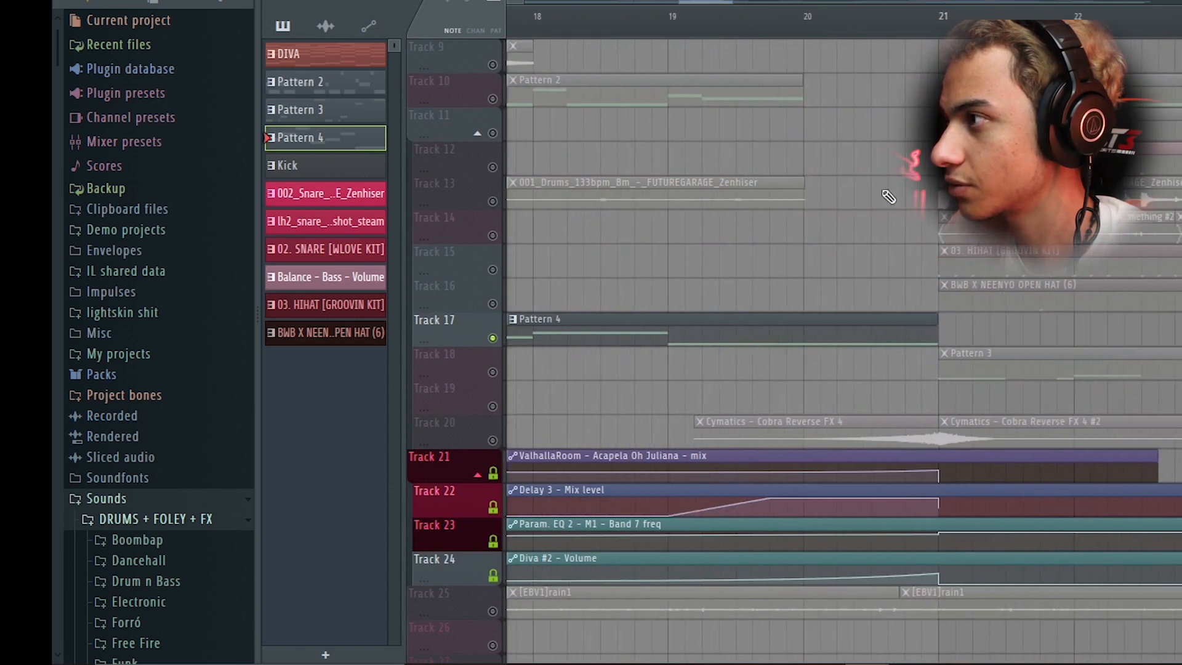
key("space")
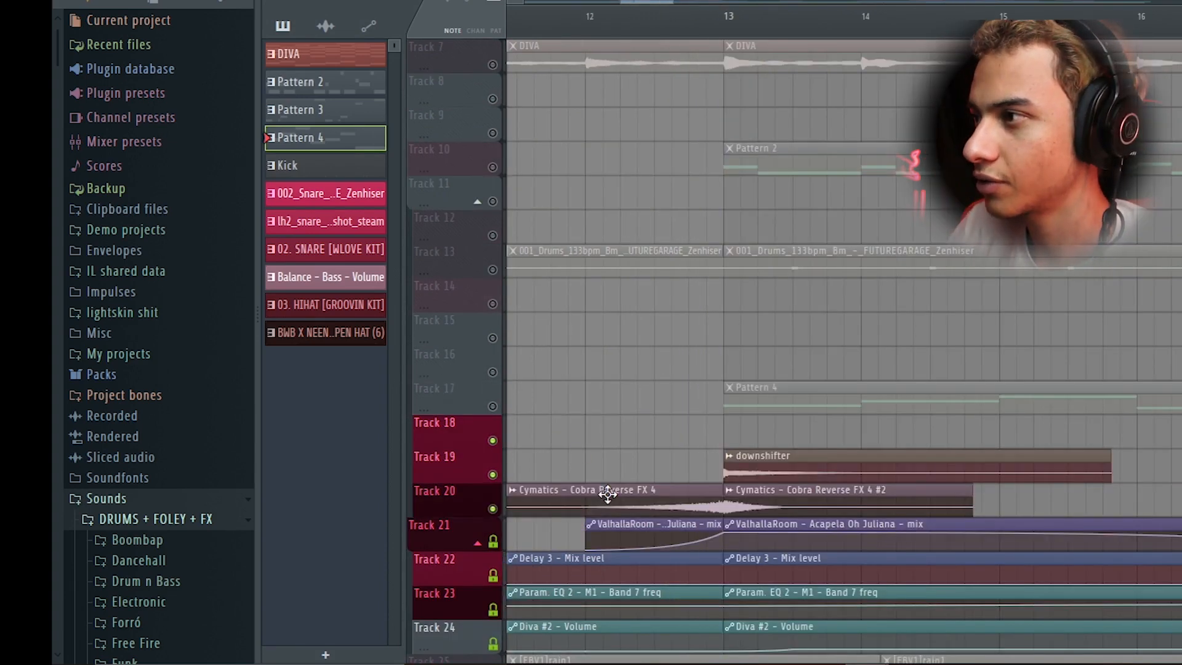
Set the playback position to bar 12 and unmute the other tracks around the transition effects on Tracks 19 and 20.
scroll(608, 493, "down", 1)
left_click(593, 27)
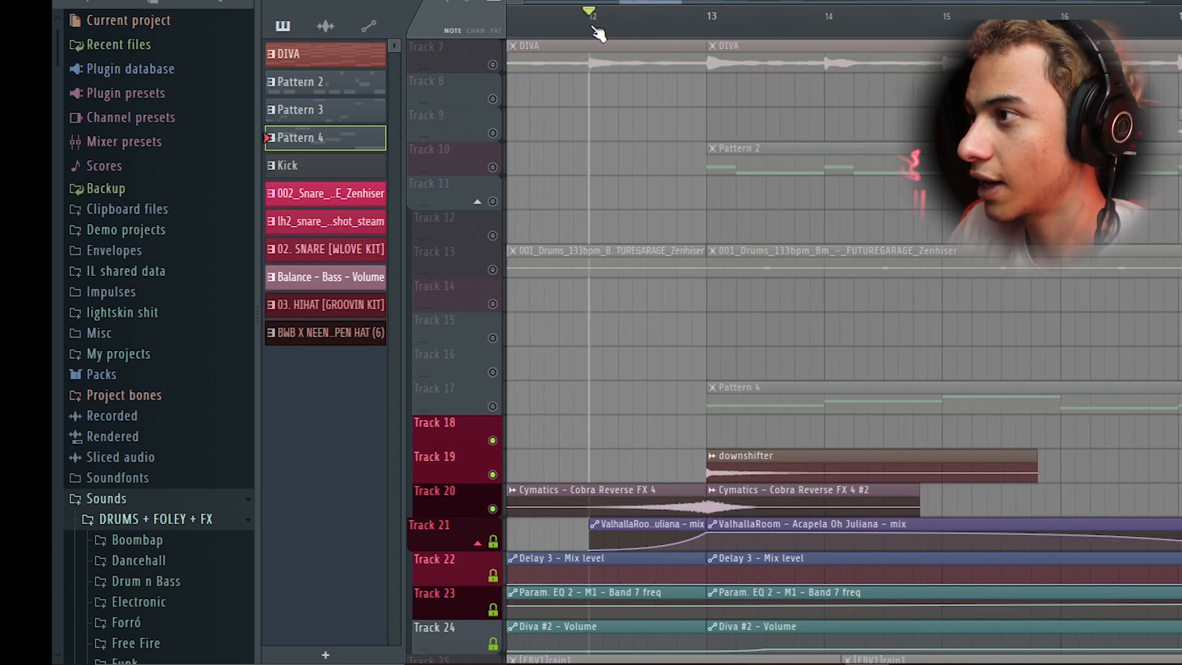
scroll(607, 185, "up", 4)
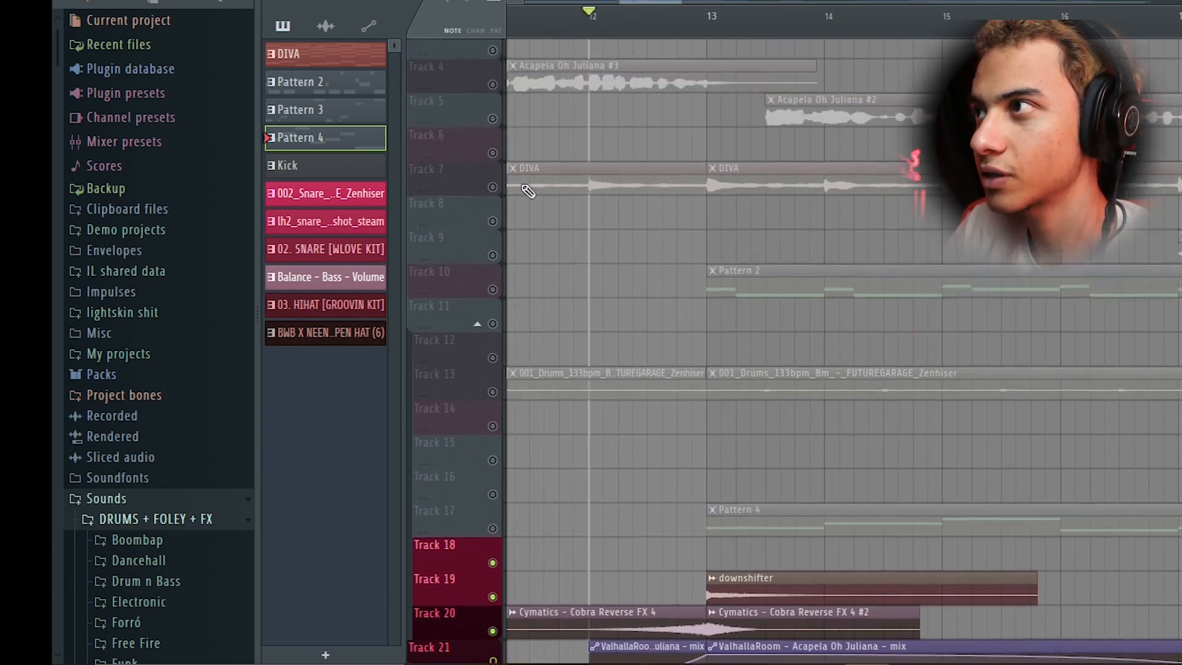
left_click(493, 200)
scroll(554, 392, "down", 4)
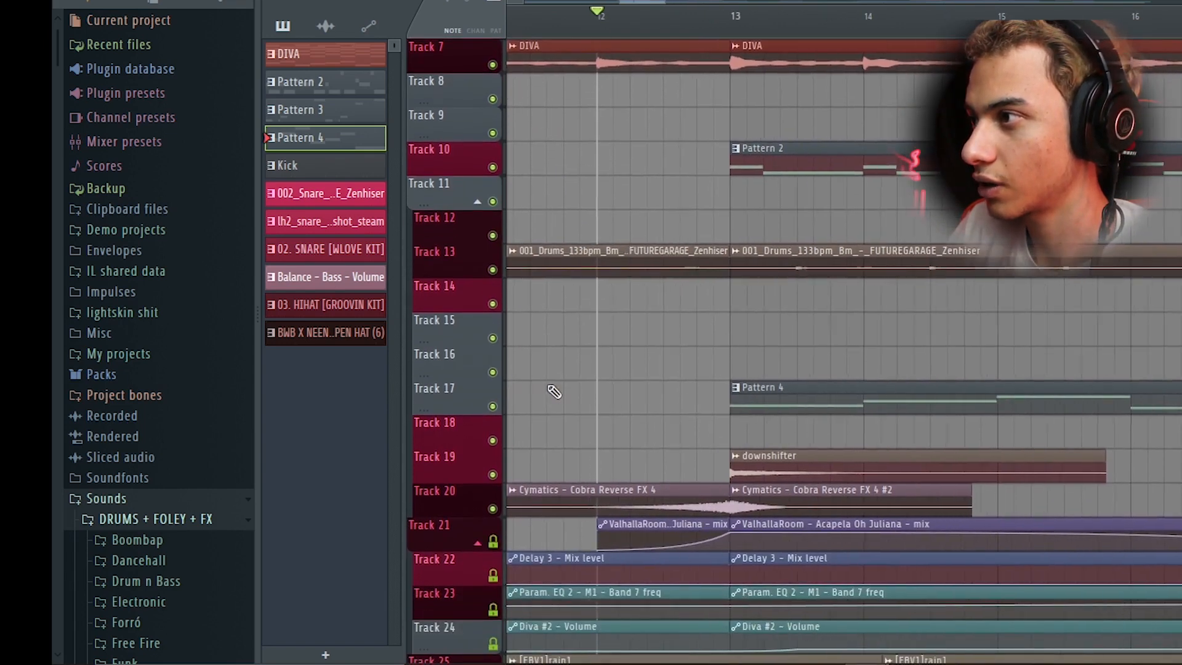
scroll(554, 391, "up", 2, "ctrl")
Check the downshifter sample's channel settings, and play the transition from bar 12 with all tracks.
double_click(822, 472)
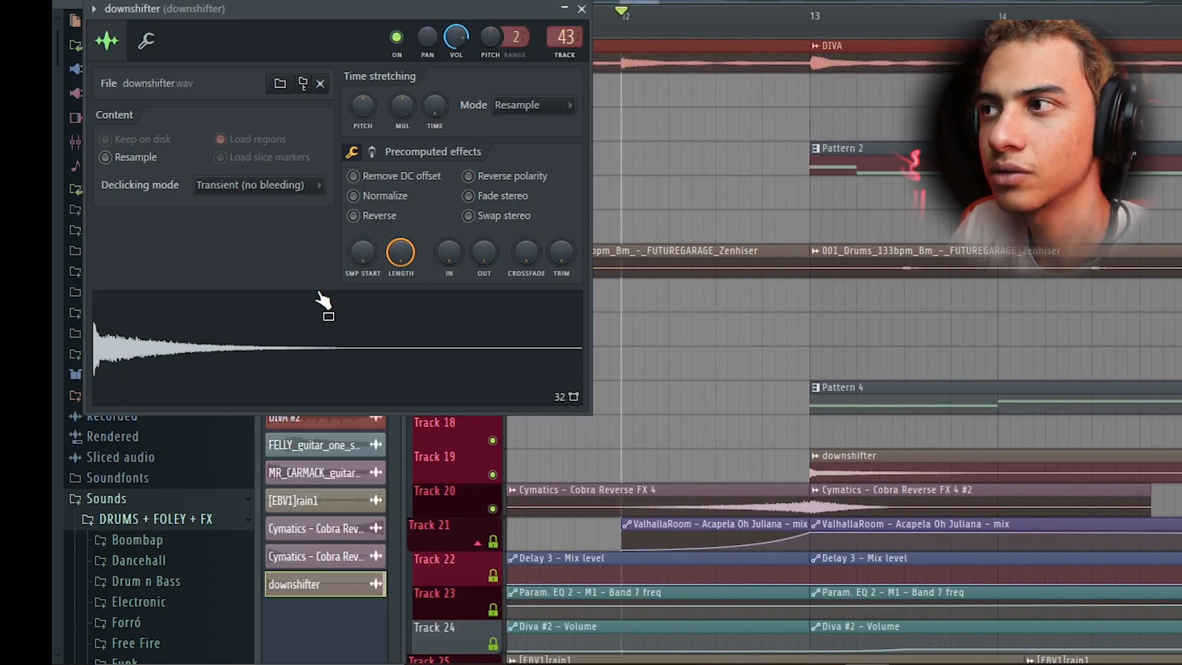
left_click(581, 9)
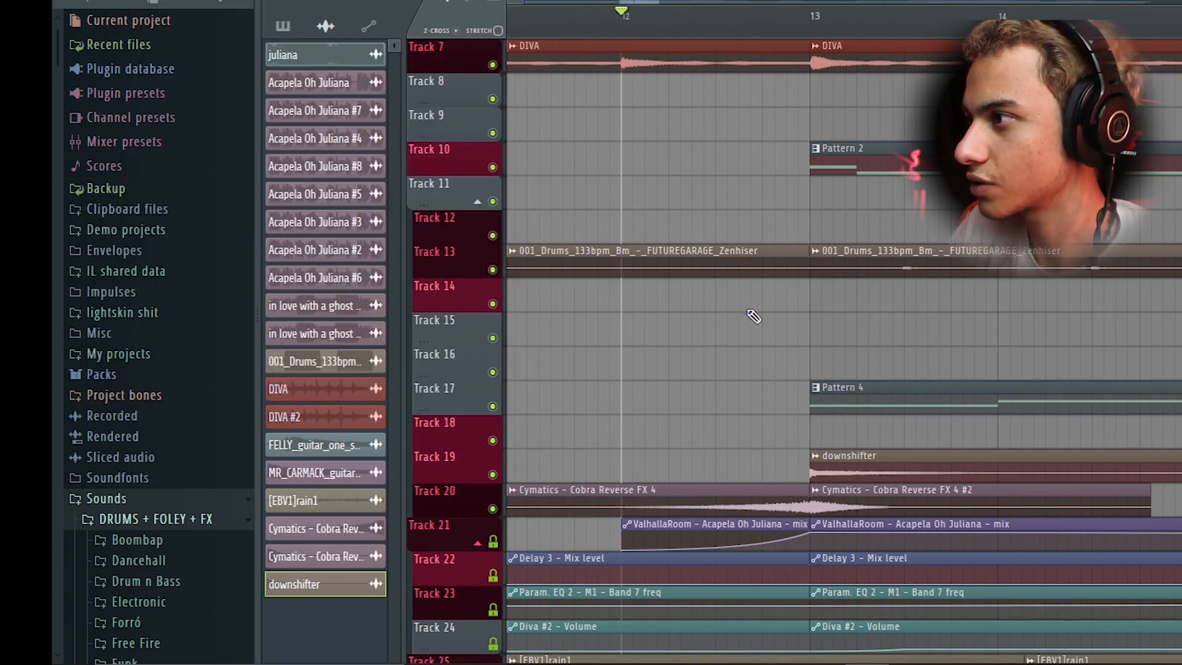
key("space")
scroll(770, 406, "up", 2)
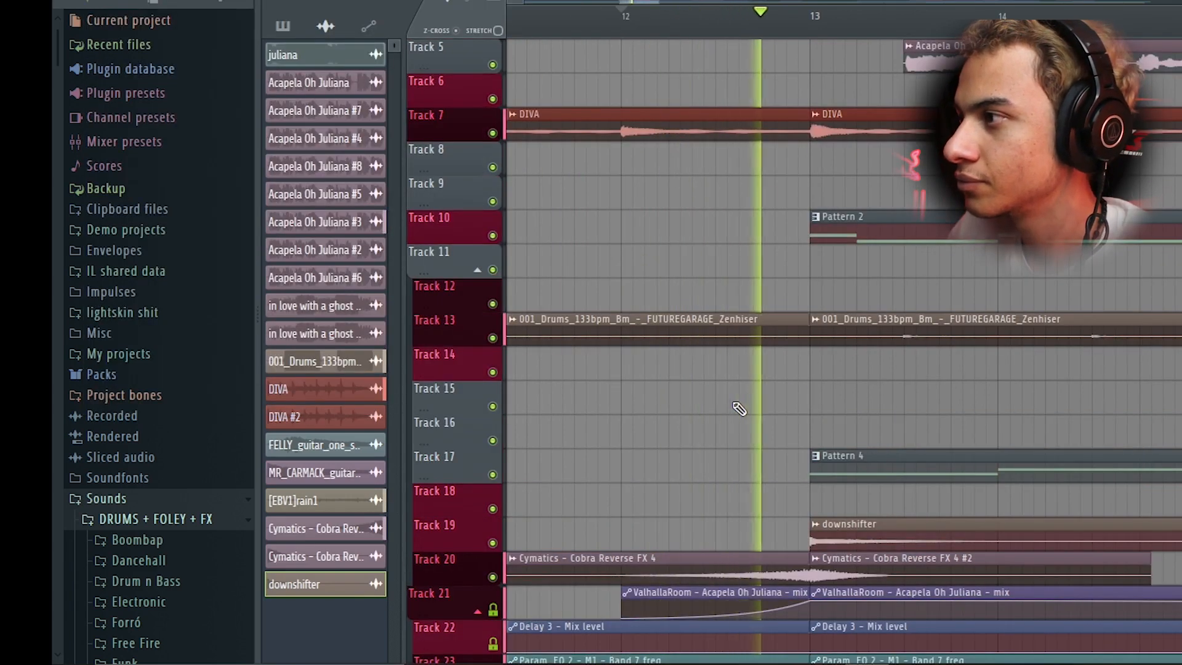
Play the soloed [EBV1]rain1 clips on Track 25 while checking the sample's channel settings and mixer track 41.
scroll(741, 409, "down", 10)
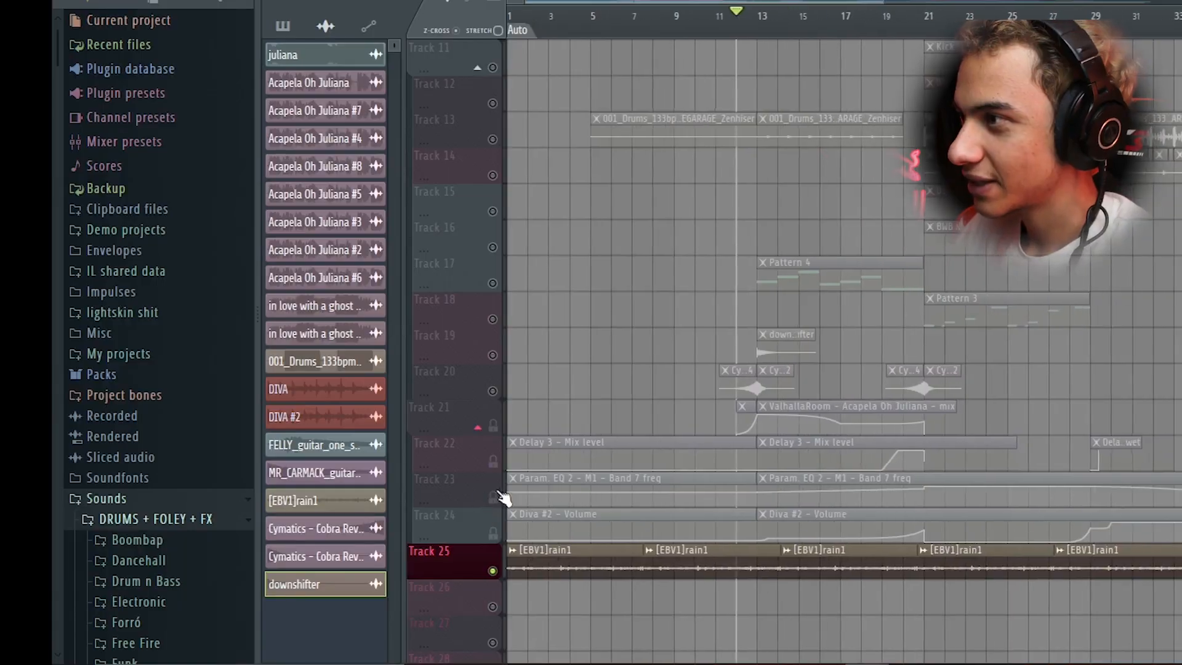
scroll(486, 499, "down", 2)
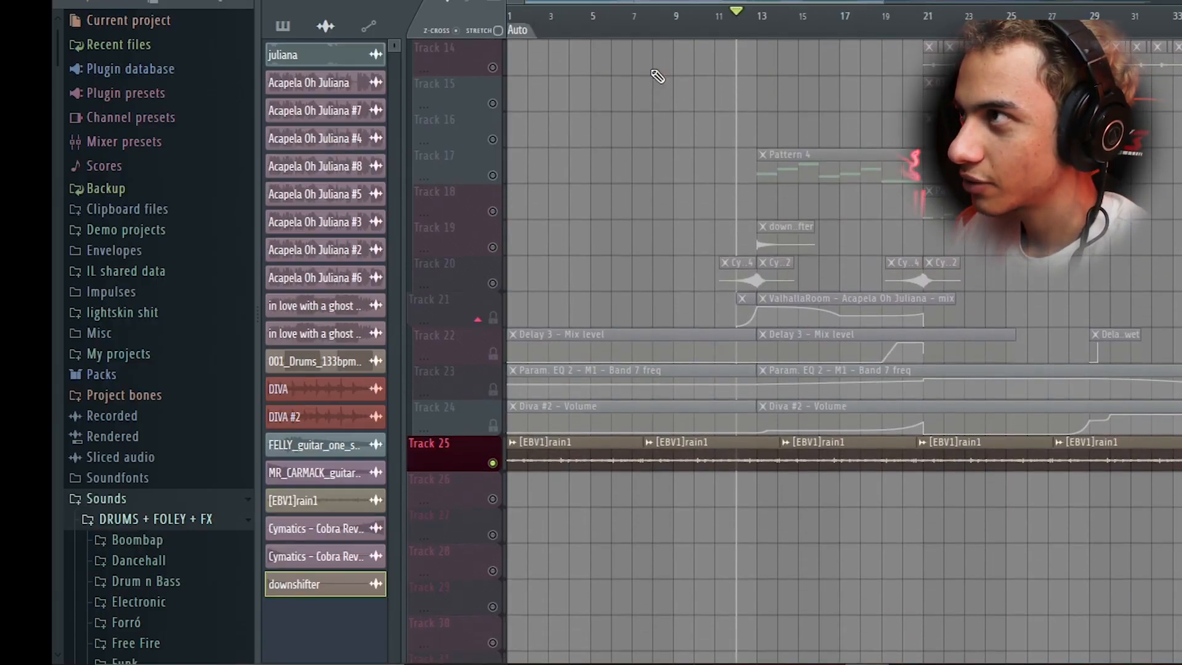
double_click(671, 447)
key("F9")
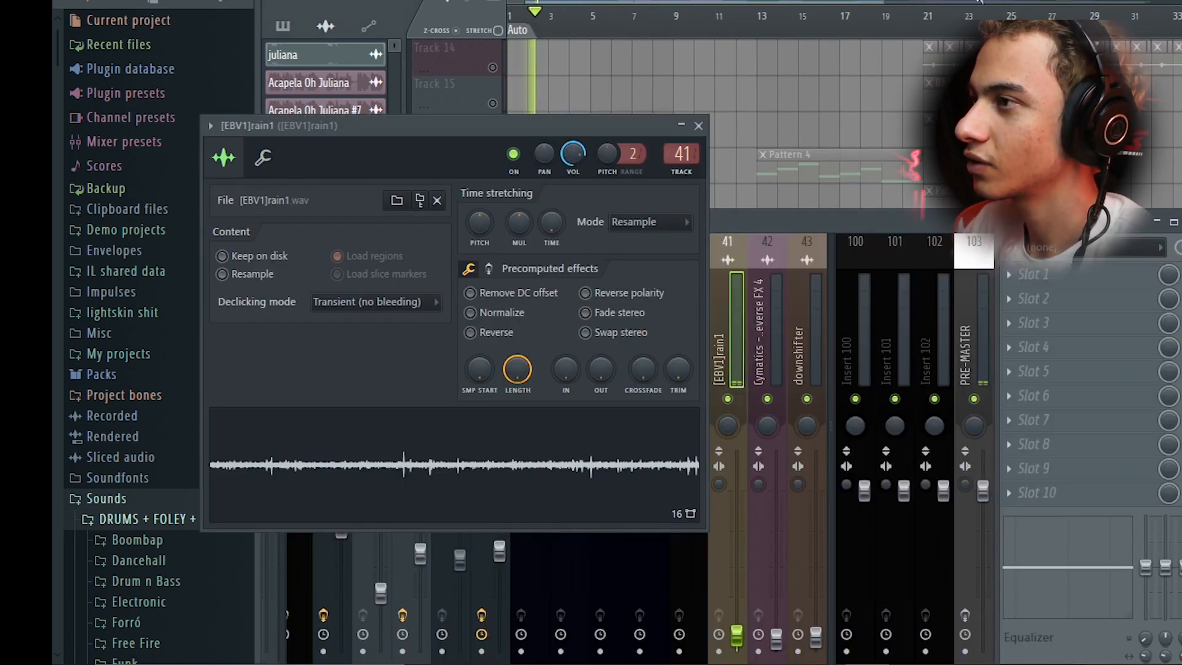
left_click(698, 127)
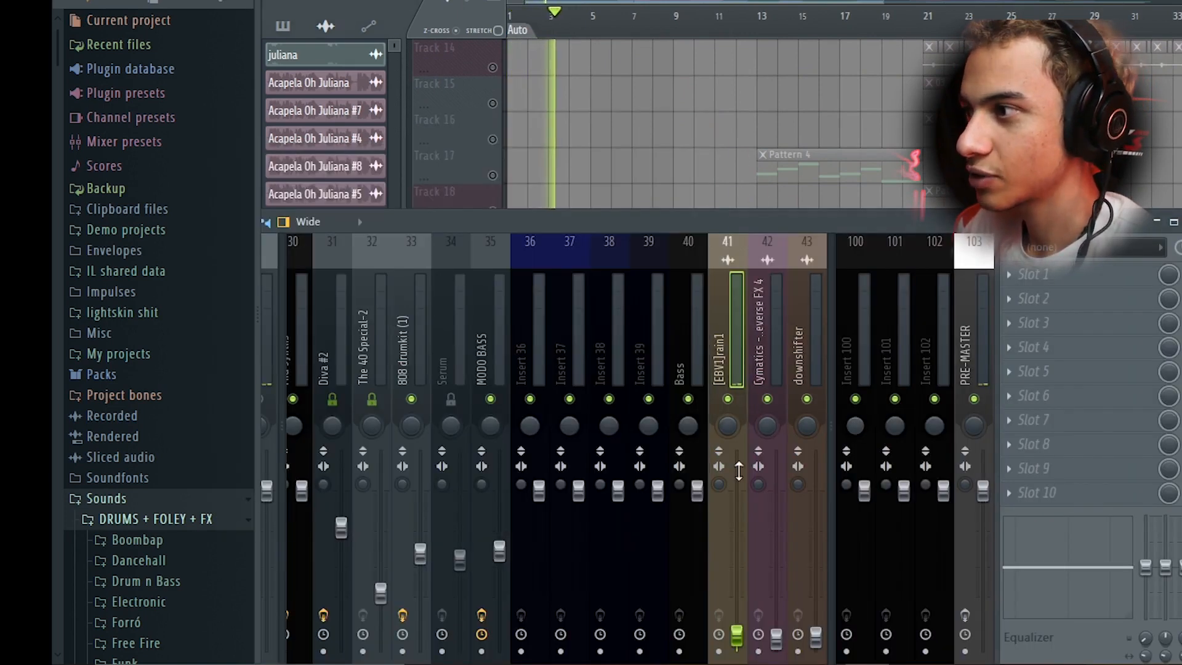
key("F9")
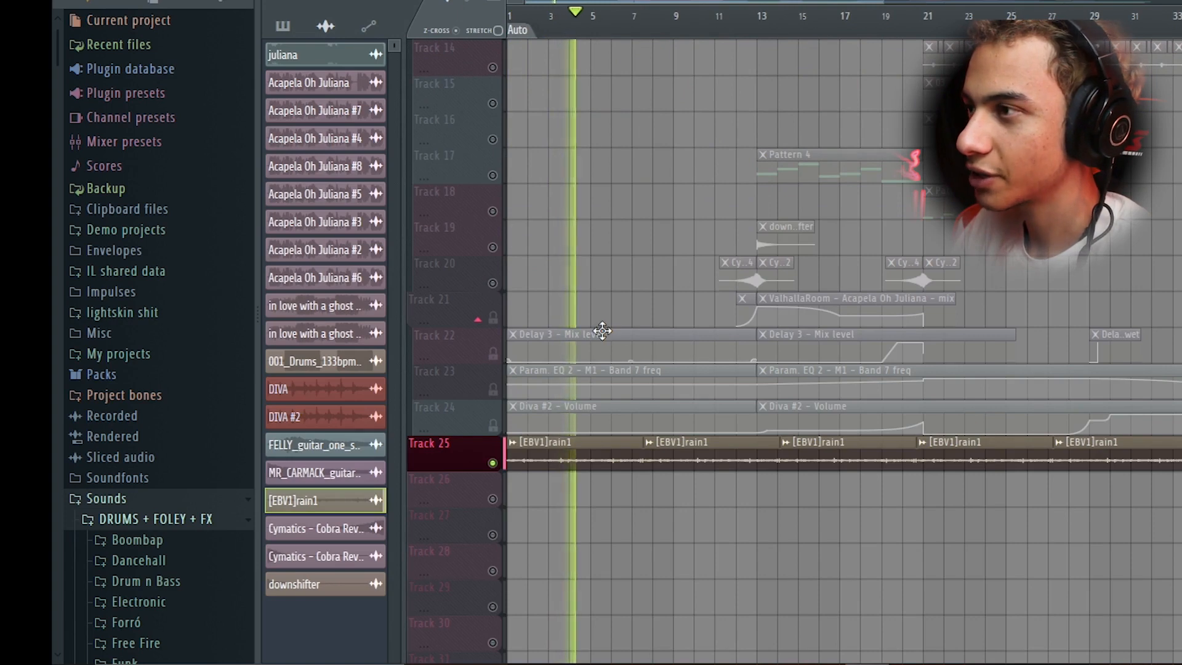
Unmute the tracks surrounding the soloed rain layer, including the automation tracks, while playback continues.
scroll(600, 474, "up", 8)
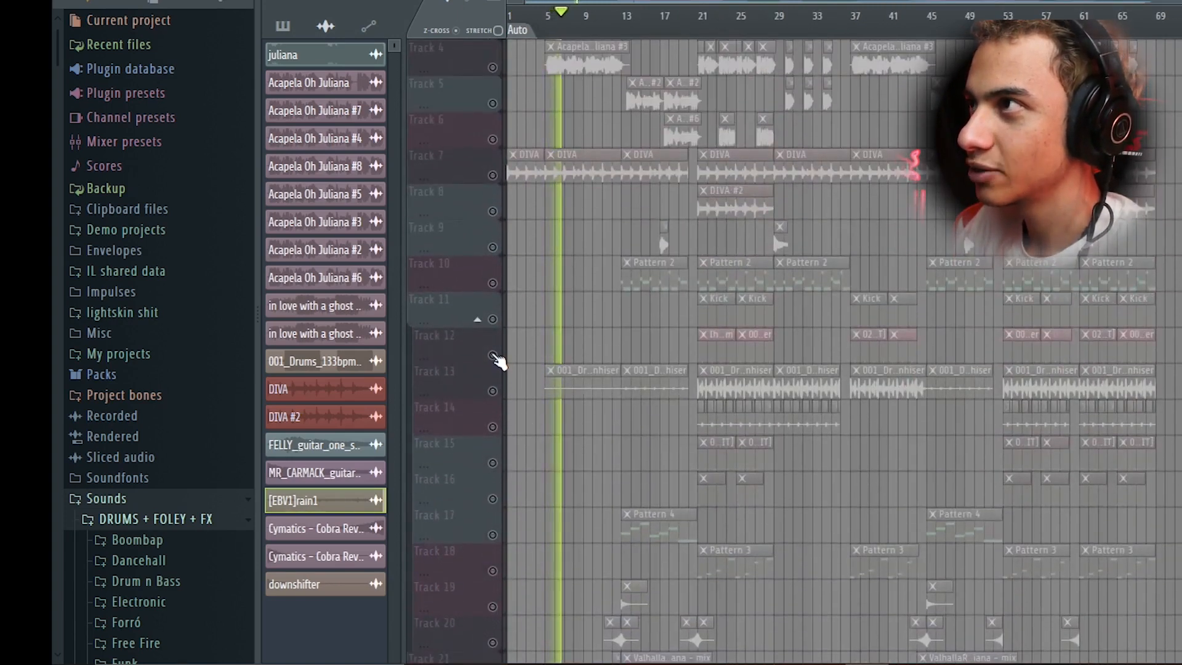
right_click(492, 355)
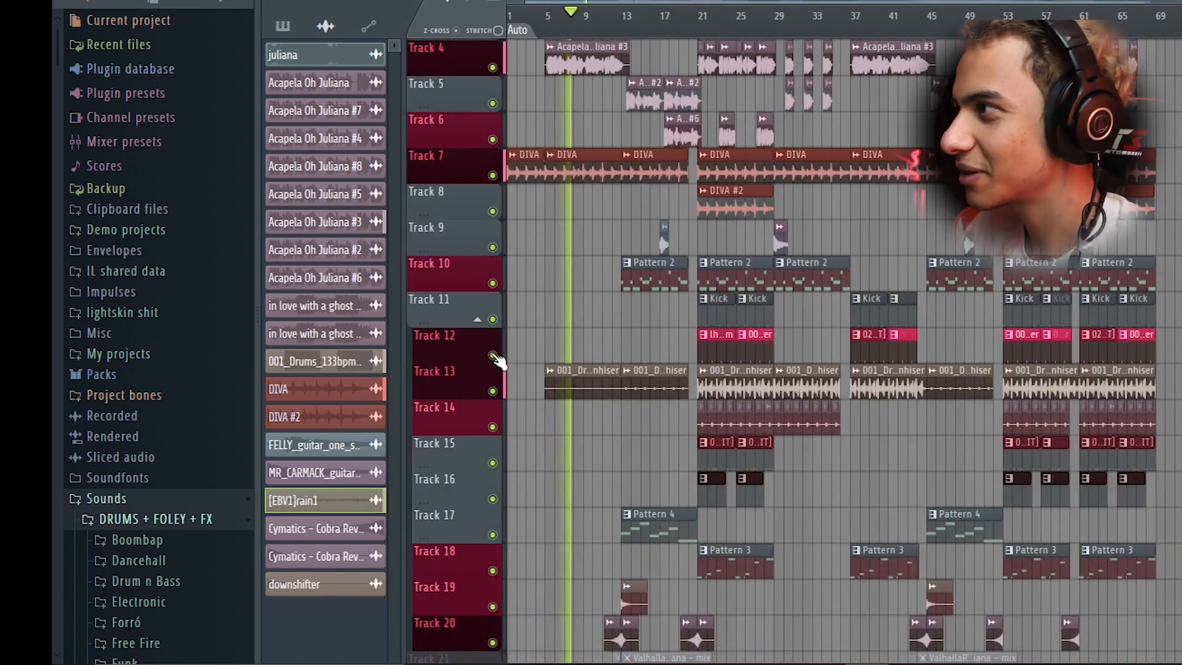
scroll(497, 359, "down", 5)
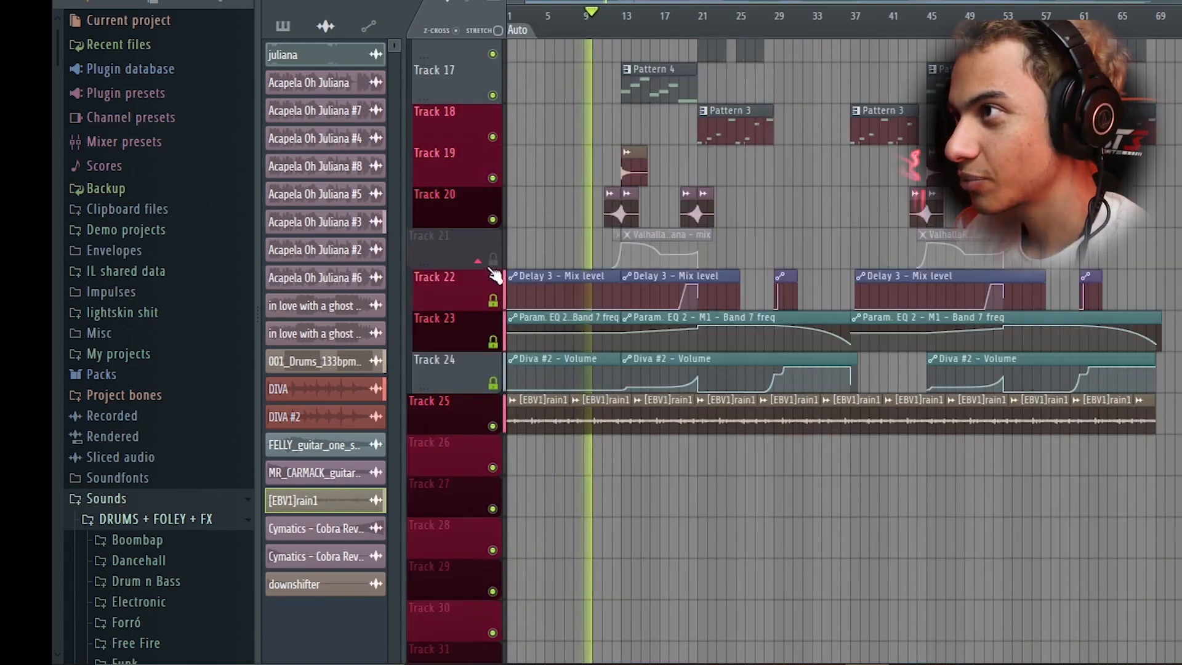